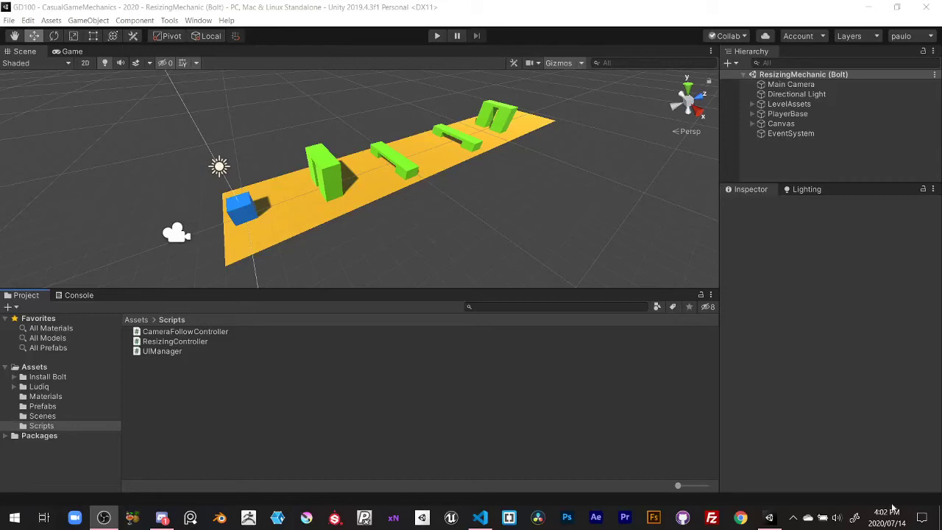
Move the blue player cube up the track as a trial, then undo the move
{"action": "left_click", "coordinate": [636, 401]}
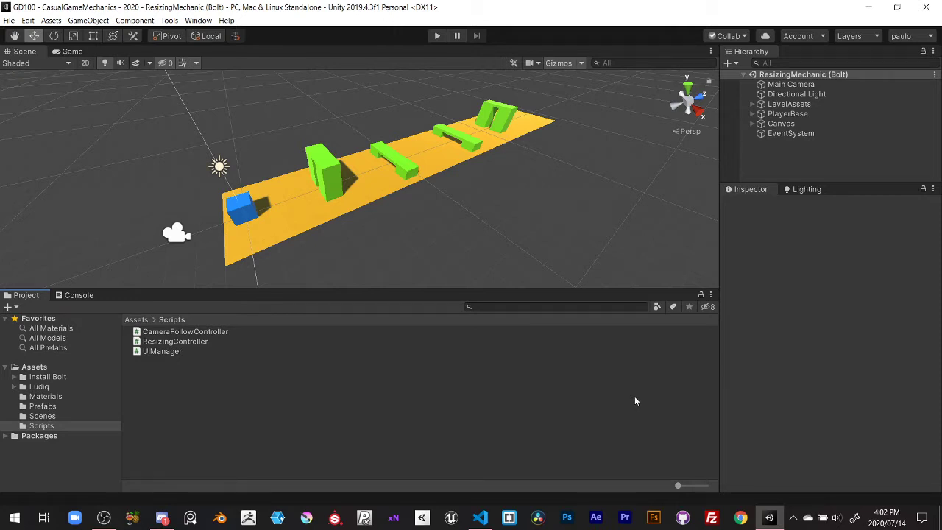
{"action": "left_click_drag", "start_coordinate": [304, 199], "coordinate": [285, 213], "text": "alt"}
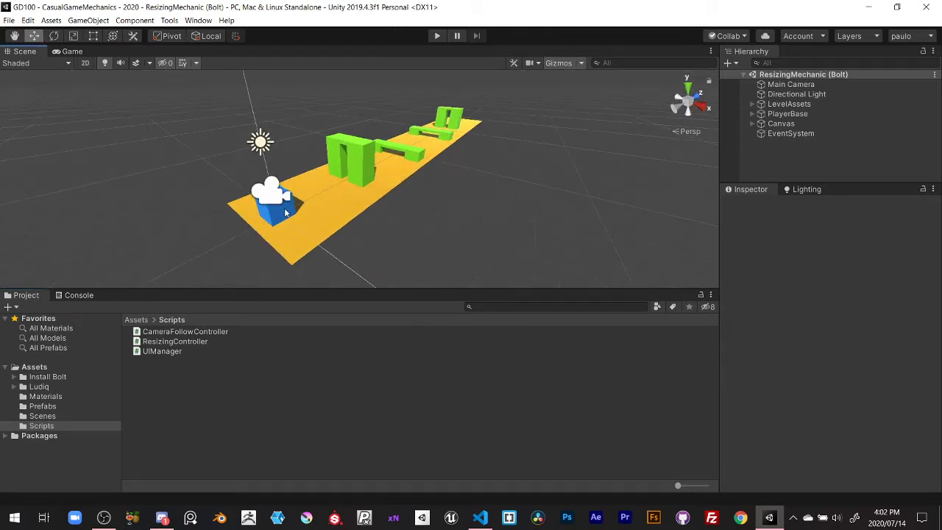
{"action": "left_click", "coordinate": [286, 213]}
{"action": "mouse_move", "coordinate": [286, 213]}
{"action": "left_mouse_down"}
{"action": "mouse_move", "coordinate": [390, 153]}
{"action": "mouse_move", "coordinate": [318, 170]}
{"action": "left_mouse_up"}
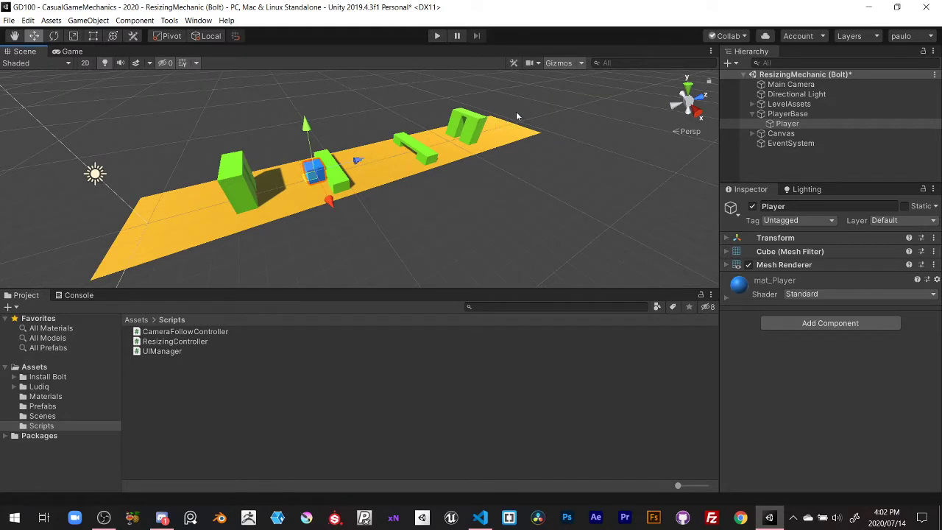
{"action": "key", "text": "ctrl+z"}
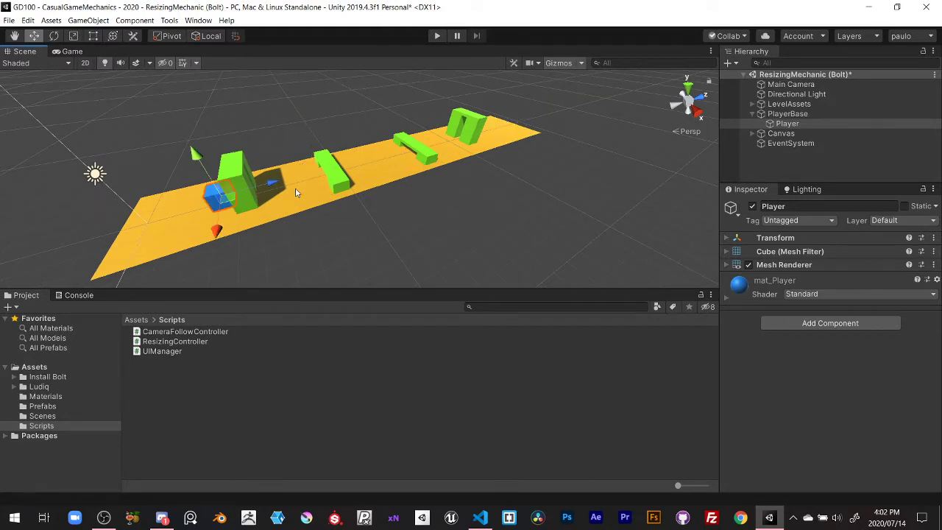
{"action": "key", "text": "ctrl+z"}
{"action": "mouse_move", "coordinate": [272, 217]}
{"action": "left_mouse_down", "text": "alt"}
{"action": "mouse_move", "coordinate": [317, 213]}
{"action": "mouse_move", "coordinate": [240, 193]}
{"action": "mouse_move", "coordinate": [373, 211]}
{"action": "mouse_move", "coordinate": [188, 129]}
{"action": "left_mouse_up", "text": "alt"}
{"action": "left_click", "coordinate": [240, 193]}
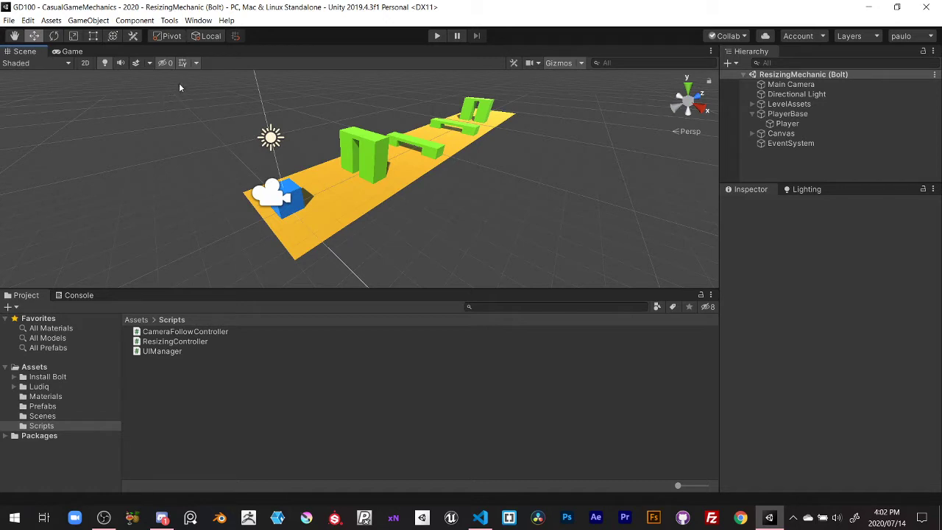
Inspect the green obstacles, including obstacle (1), obstacle (2) and the tall one, and the blue Player cube
{"action": "left_click", "coordinate": [751, 114]}
{"action": "left_click_drag", "start_coordinate": [294, 177], "coordinate": [343, 176], "text": "alt"}
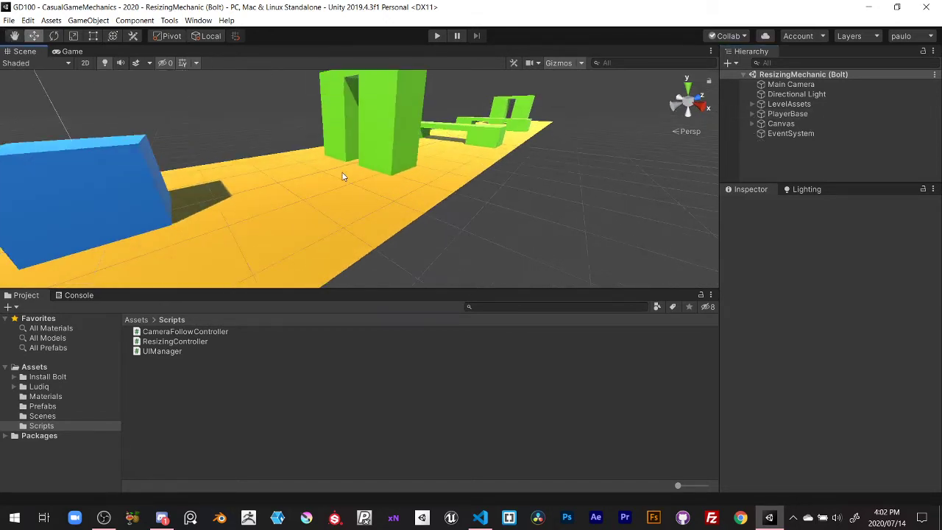
{"action": "left_click", "coordinate": [379, 145]}
{"action": "mouse_move", "coordinate": [379, 145]}
{"action": "left_mouse_down", "text": "alt"}
{"action": "mouse_move", "coordinate": [361, 89]}
{"action": "mouse_move", "coordinate": [187, 161]}
{"action": "left_mouse_up", "text": "alt"}
{"action": "left_click", "coordinate": [361, 89]}
{"action": "left_click", "coordinate": [377, 78]}
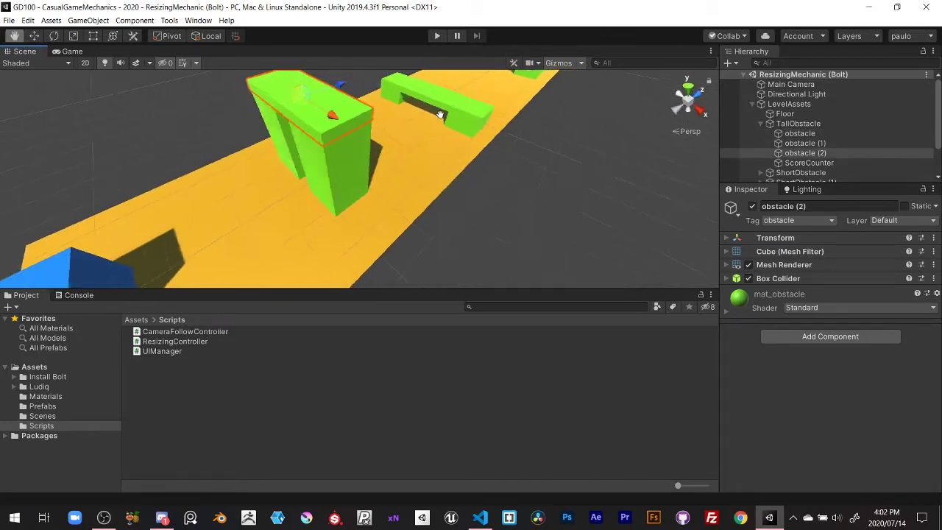
{"action": "left_click", "coordinate": [132, 162]}
{"action": "middle_click_drag", "start_coordinate": [133, 162], "coordinate": [283, 158]}
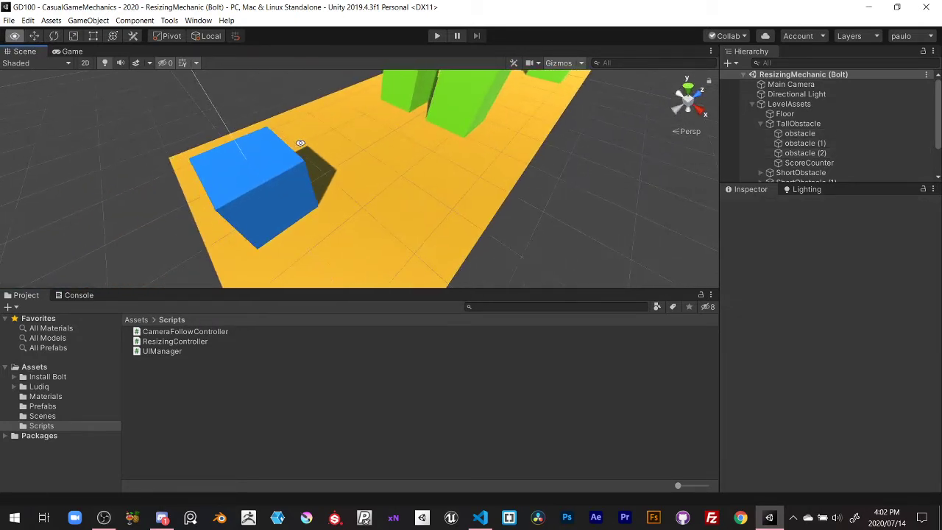
{"action": "left_click", "coordinate": [425, 131]}
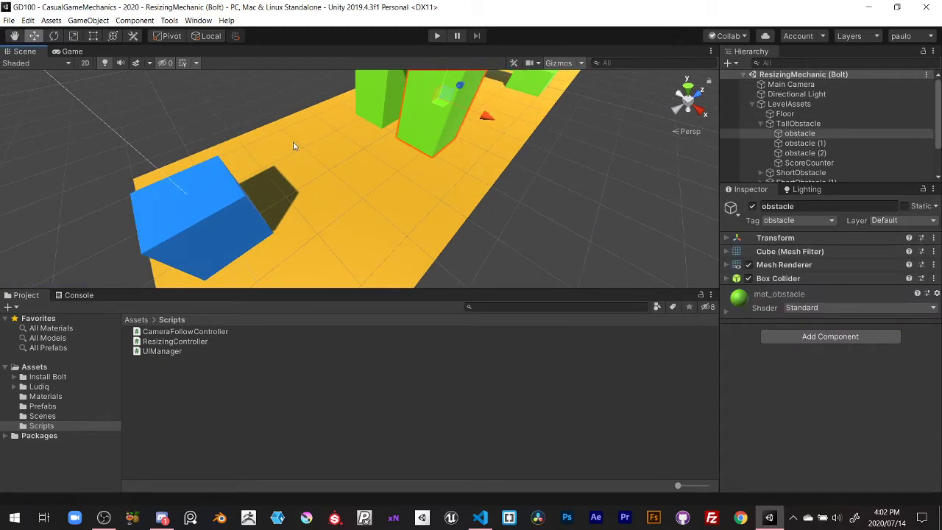
{"action": "left_click", "coordinate": [218, 215]}
{"action": "left_click_drag", "start_coordinate": [219, 215], "coordinate": [412, 199], "text": "alt"}
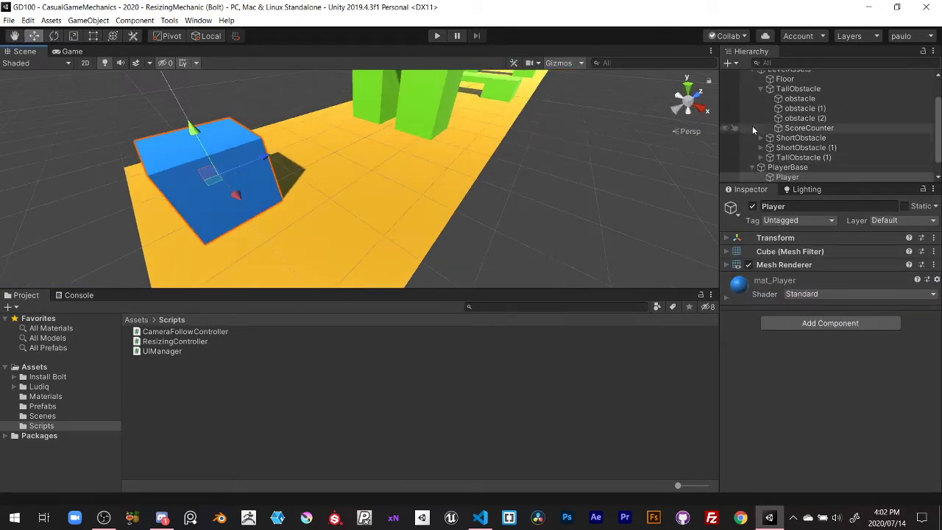
Frame PlayerBase and scale its cube as a trial, then undo the scaling
{"action": "left_click", "coordinate": [760, 88]}
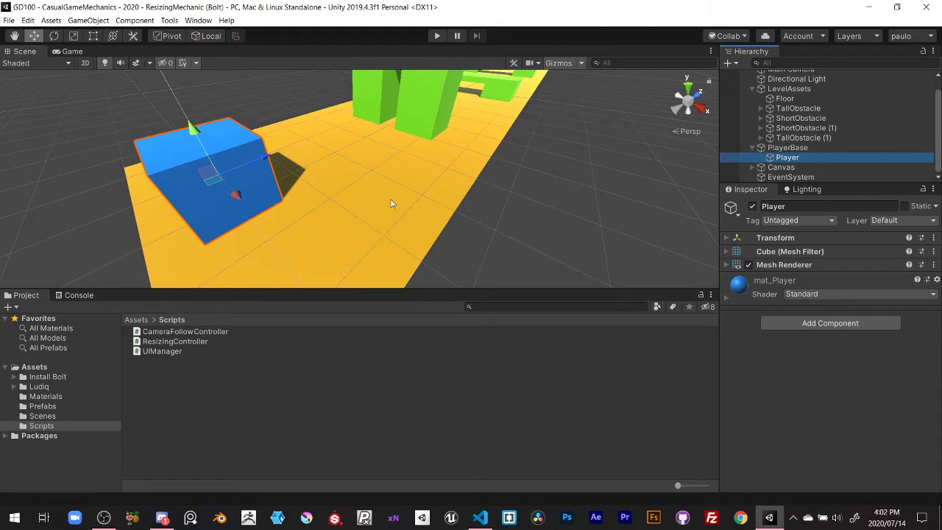
{"action": "left_click", "coordinate": [787, 147]}
{"action": "left_click_drag", "start_coordinate": [378, 221], "coordinate": [507, 214], "text": "alt"}
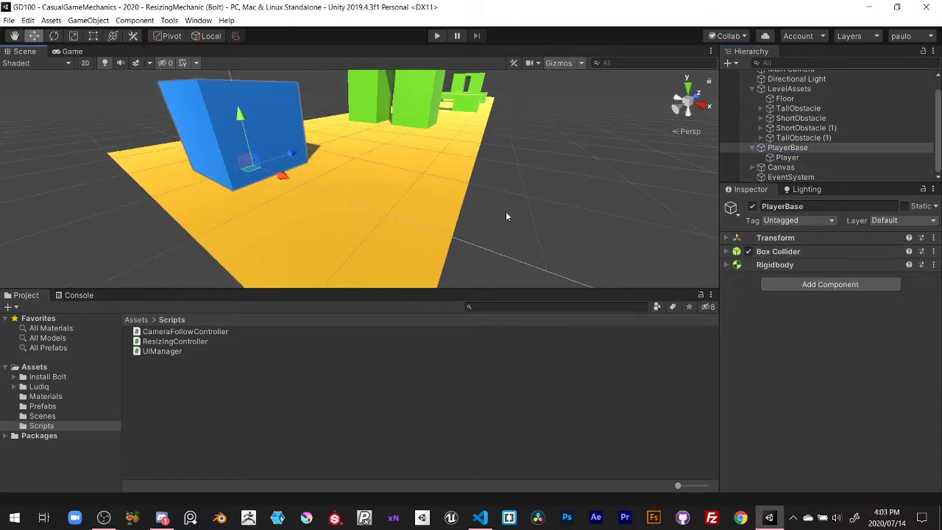
{"action": "left_click", "coordinate": [787, 158]}
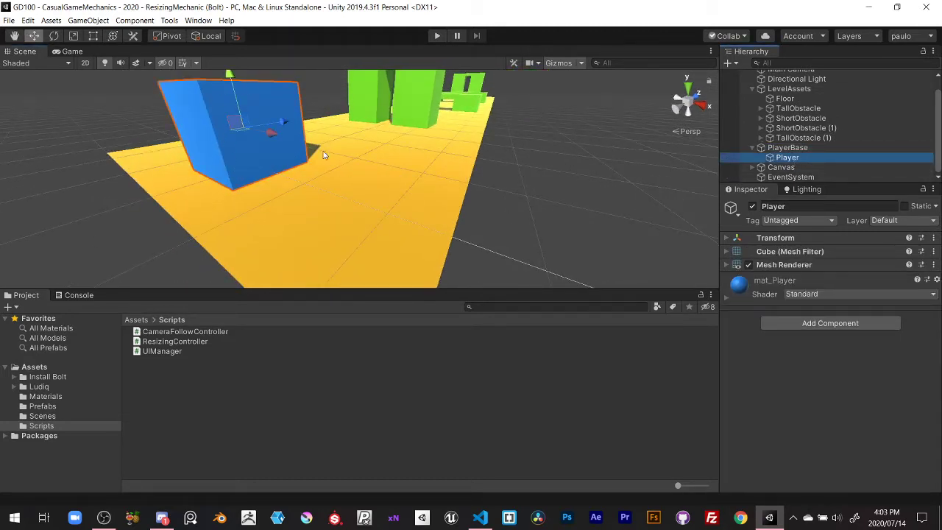
{"action": "double_click", "coordinate": [787, 147]}
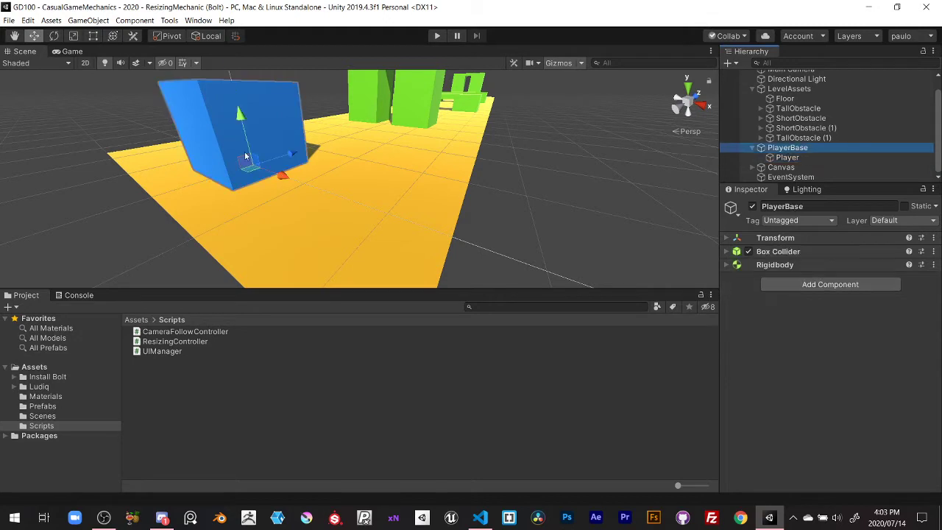
{"action": "key", "text": "r"}
{"action": "left_click_drag", "start_coordinate": [287, 130], "coordinate": [283, 137]}
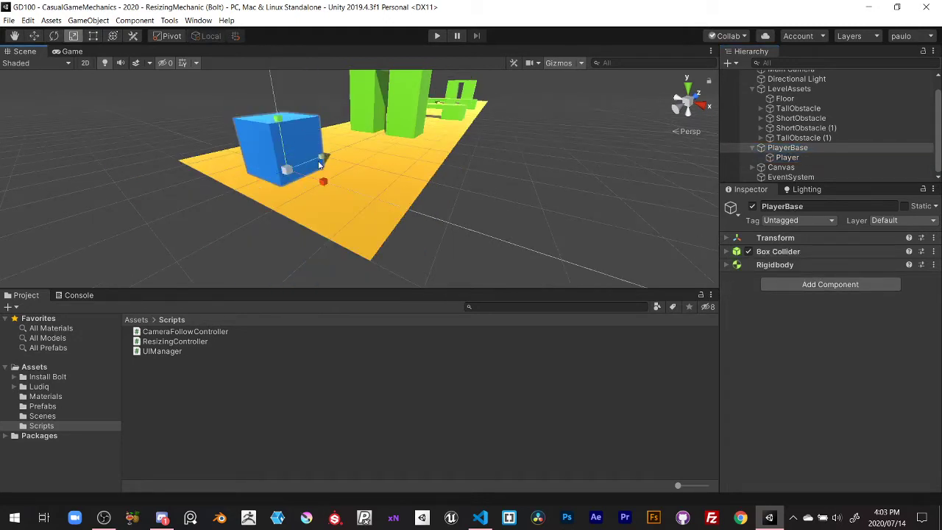
{"action": "left_click_drag", "start_coordinate": [322, 161], "coordinate": [346, 149]}
{"action": "key", "text": "ctrl+z"}
{"action": "key", "text": "ctrl+z"}
{"action": "key", "text": "ctrl+z"}
Collapse the PlayerBase and LevelAssets groups and review PlayerBase's Rigidbody settings
{"action": "left_click", "coordinate": [753, 148]}
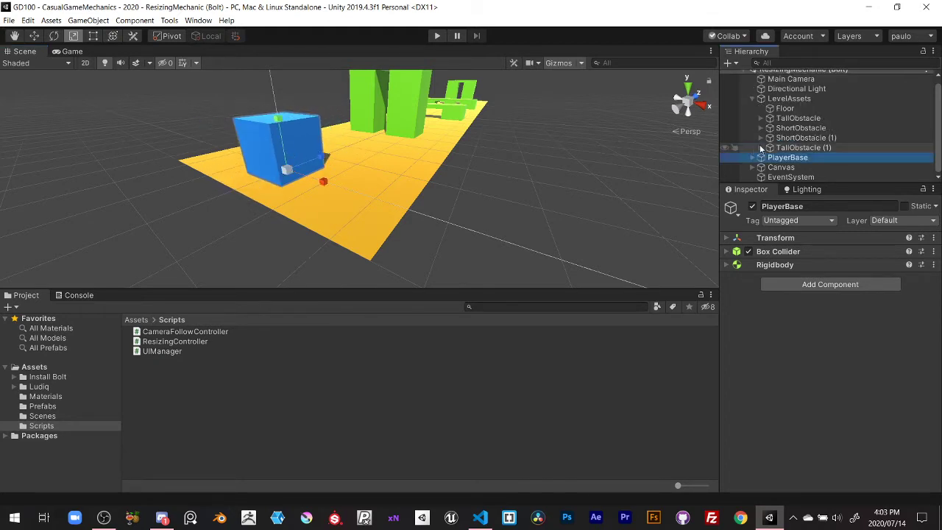
{"action": "left_click", "coordinate": [752, 104]}
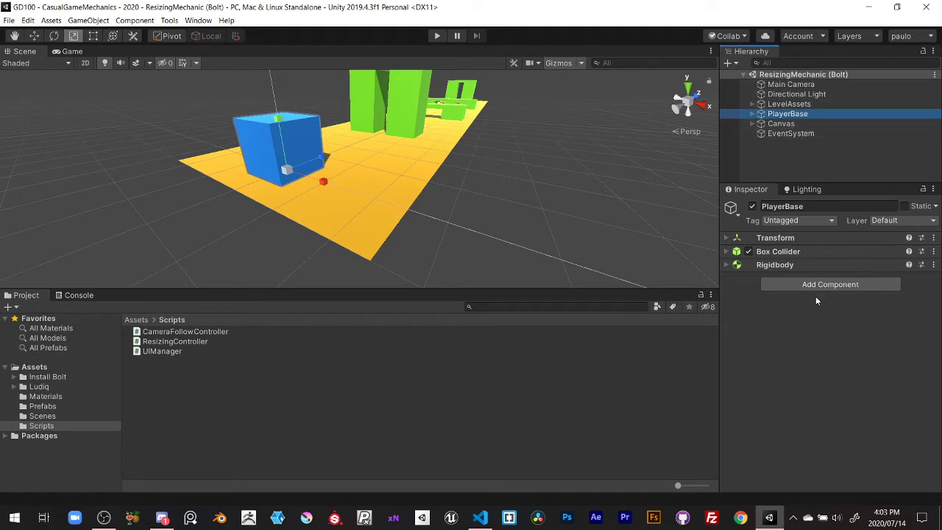
{"action": "left_click", "coordinate": [784, 268]}
{"action": "left_click", "coordinate": [785, 268]}
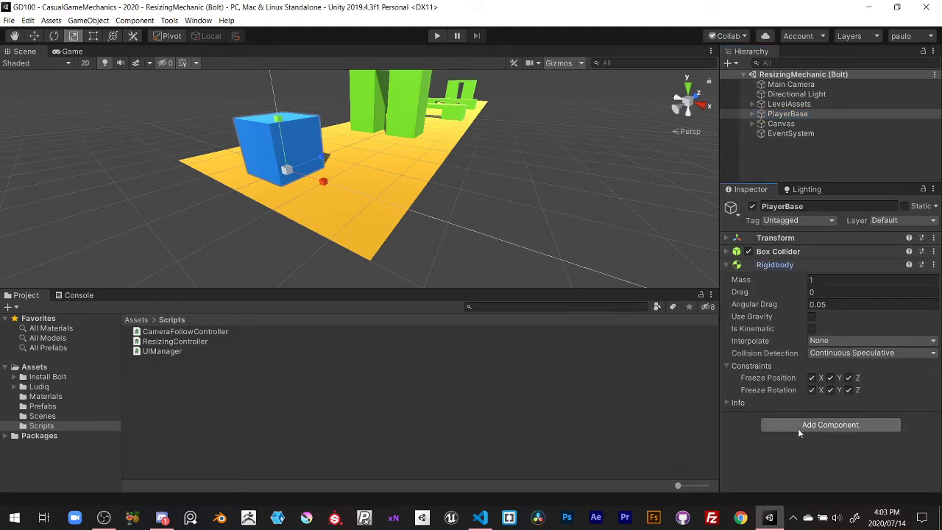
{"action": "left_click", "coordinate": [726, 268]}
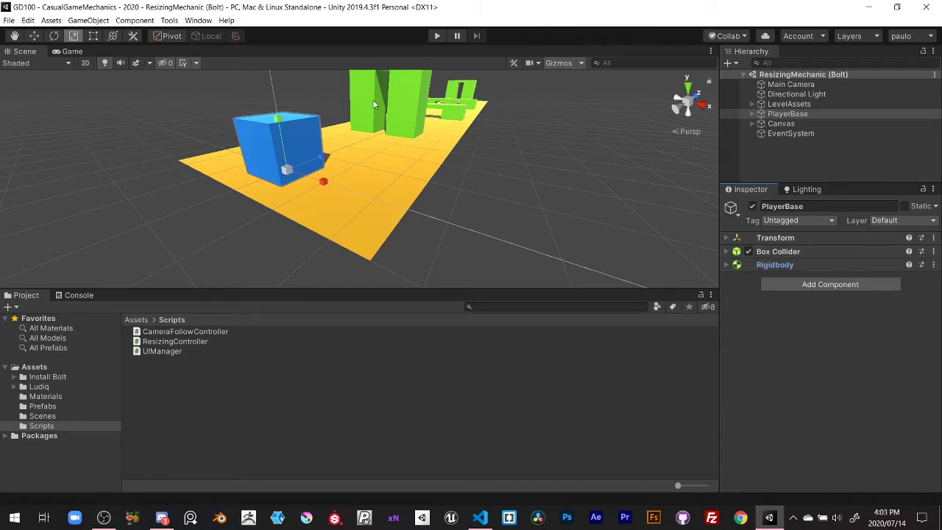
{"action": "left_click_drag", "start_coordinate": [590, 186], "coordinate": [542, 177], "text": "alt"}
Frame the Canvas and inspect it from the front
{"action": "left_click", "coordinate": [781, 123]}
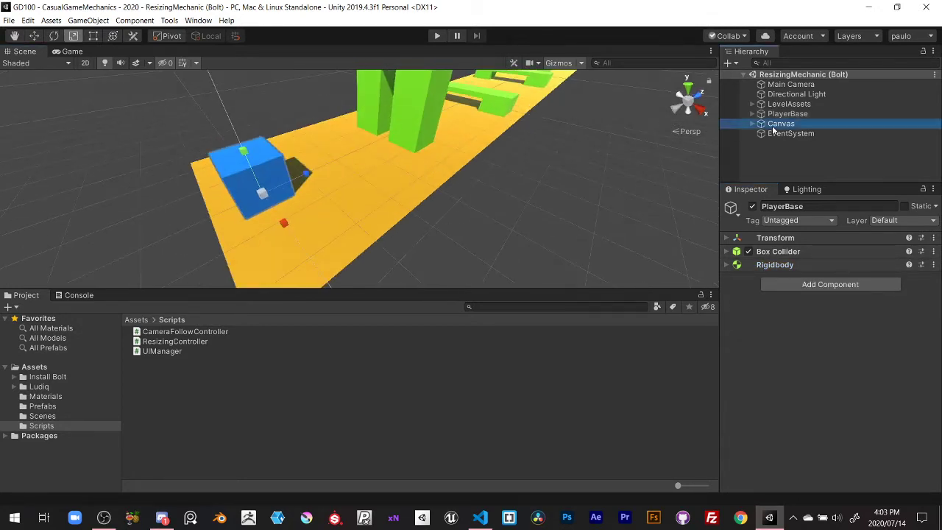
{"action": "key", "text": "f"}
{"action": "mouse_move", "coordinate": [476, 167]}
{"action": "left_mouse_down", "text": "alt"}
{"action": "mouse_move", "coordinate": [285, 146]}
{"action": "mouse_move", "coordinate": [372, 177]}
{"action": "left_mouse_up", "text": "alt"}
{"action": "scroll", "coordinate": [282, 144], "scroll_direction": "up", "scroll_amount": 2}
{"action": "scroll", "coordinate": [362, 177], "scroll_direction": "up", "scroll_amount": 2}
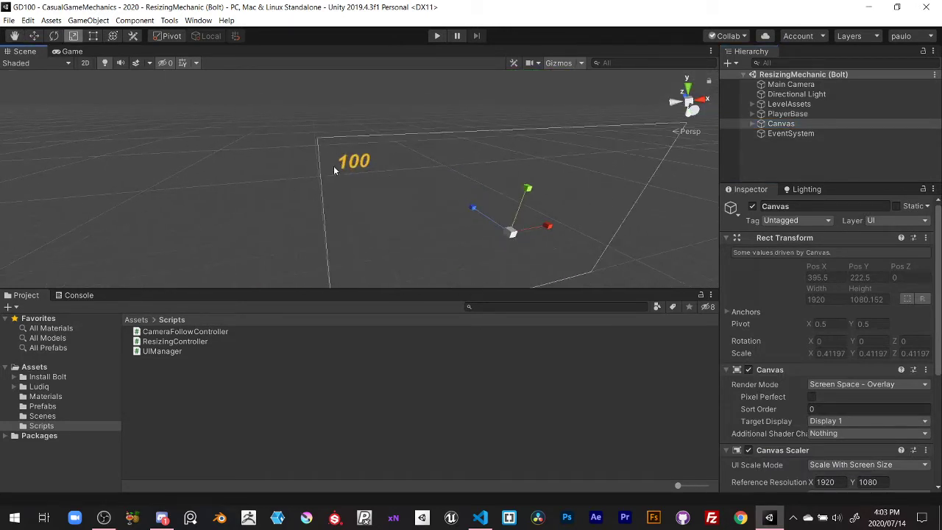
{"action": "left_click_drag", "start_coordinate": [344, 168], "coordinate": [346, 170], "text": "alt"}
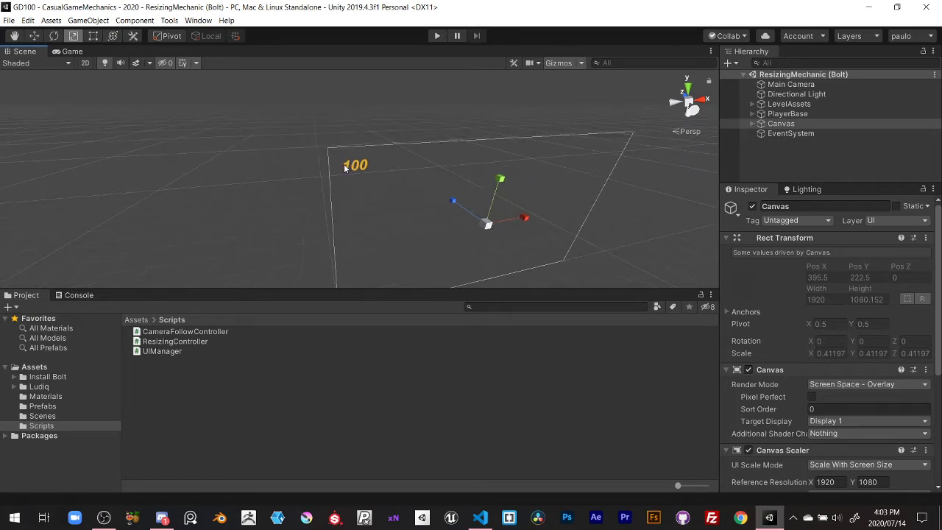
{"action": "left_click", "coordinate": [758, 166]}
{"action": "mouse_move", "coordinate": [530, 177]}
{"action": "left_mouse_down", "text": "alt"}
{"action": "mouse_move", "coordinate": [474, 180]}
{"action": "mouse_move", "coordinate": [453, 163]}
{"action": "left_mouse_up", "text": "alt"}
Reselect and frame PlayerBase, slide it along the track as a trial, then undo
{"action": "left_click", "coordinate": [751, 171]}
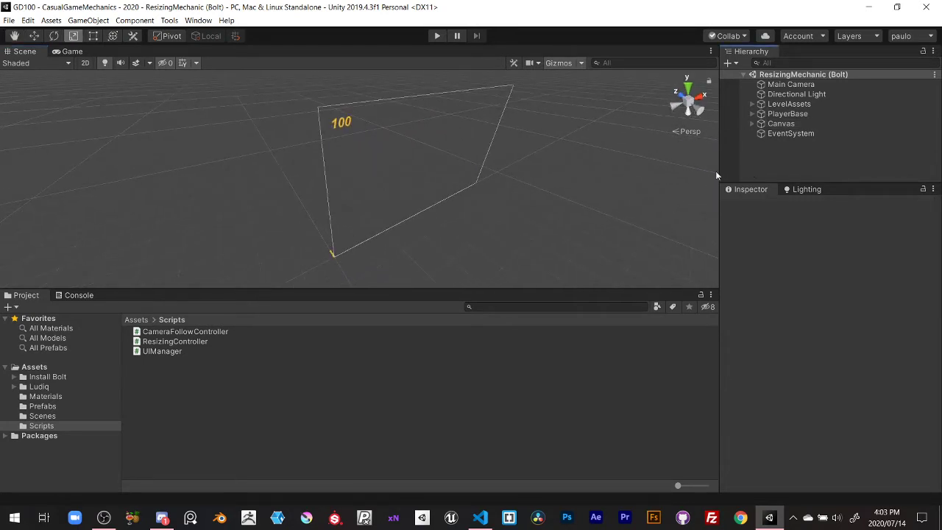
{"action": "left_click", "coordinate": [786, 114]}
{"action": "key", "text": "f"}
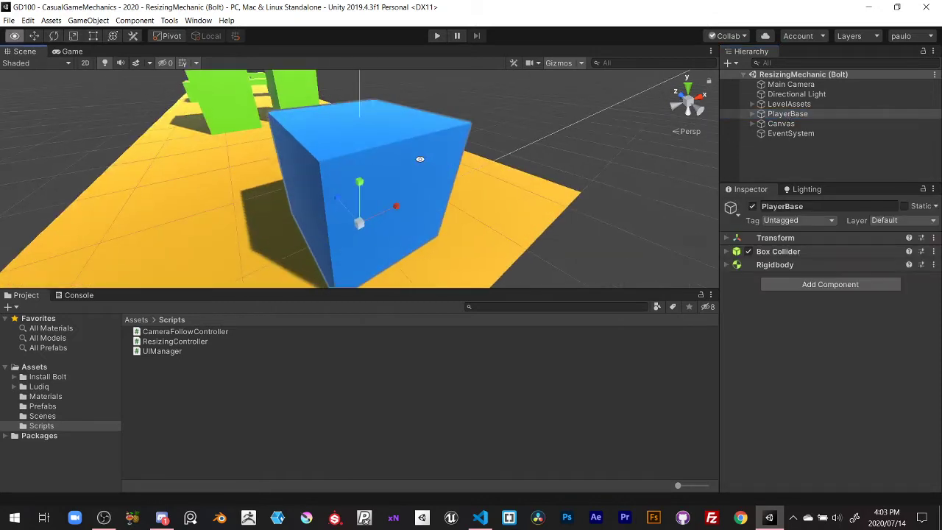
{"action": "left_click_drag", "start_coordinate": [438, 179], "coordinate": [361, 166], "text": "alt"}
{"action": "key", "text": "w"}
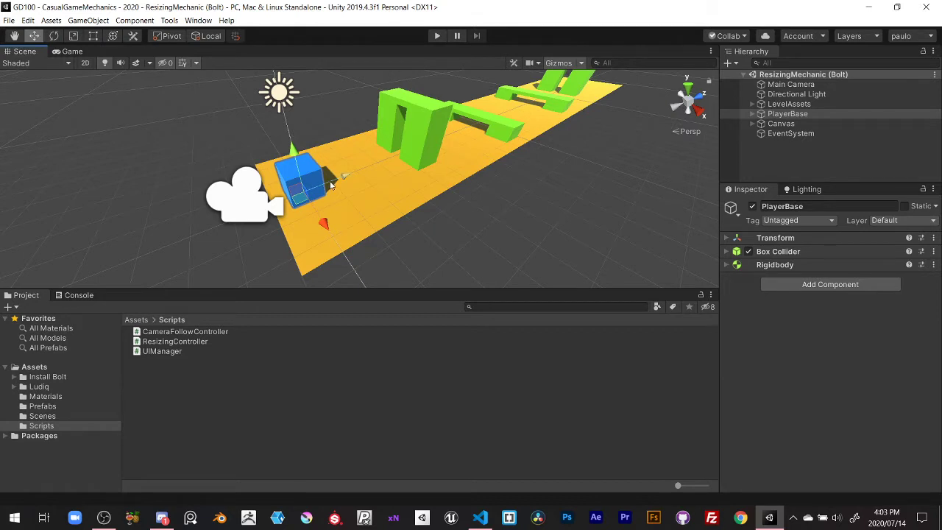
{"action": "left_click_drag", "start_coordinate": [330, 186], "coordinate": [366, 162]}
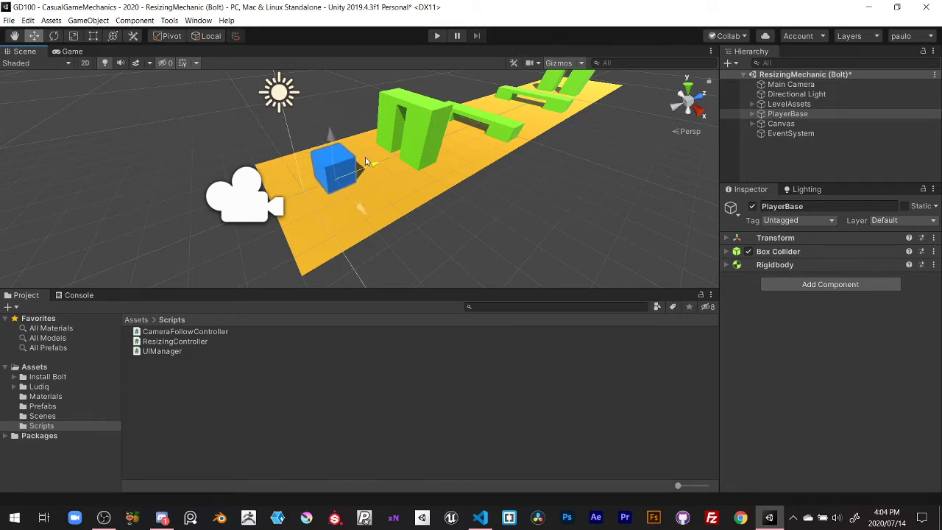
{"action": "mouse_move", "coordinate": [366, 162]}
{"action": "left_mouse_down"}
{"action": "mouse_move", "coordinate": [428, 114]}
{"action": "mouse_move", "coordinate": [530, 81]}
{"action": "left_mouse_up"}
{"action": "key", "text": "ctrl+z"}
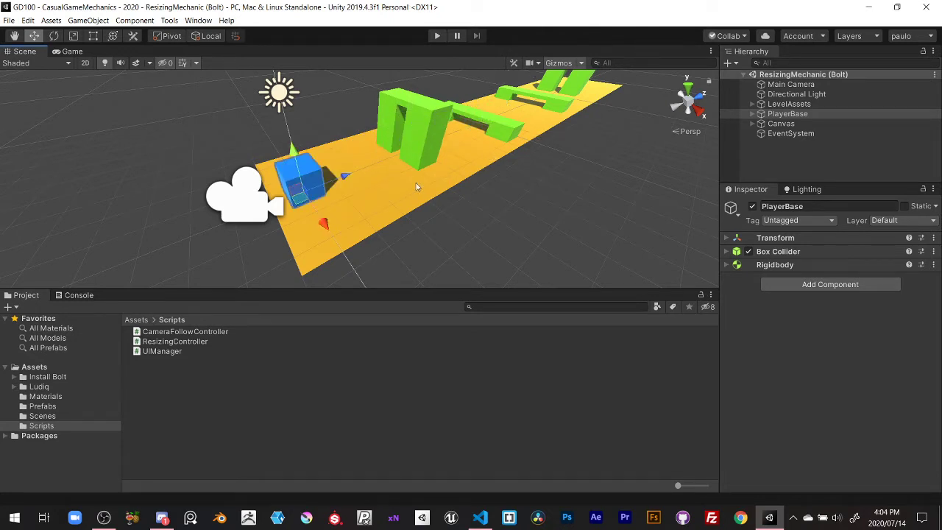
Add a Flow Machine component to PlayerBase through the component search 'flow'
{"action": "left_click", "coordinate": [813, 290]}
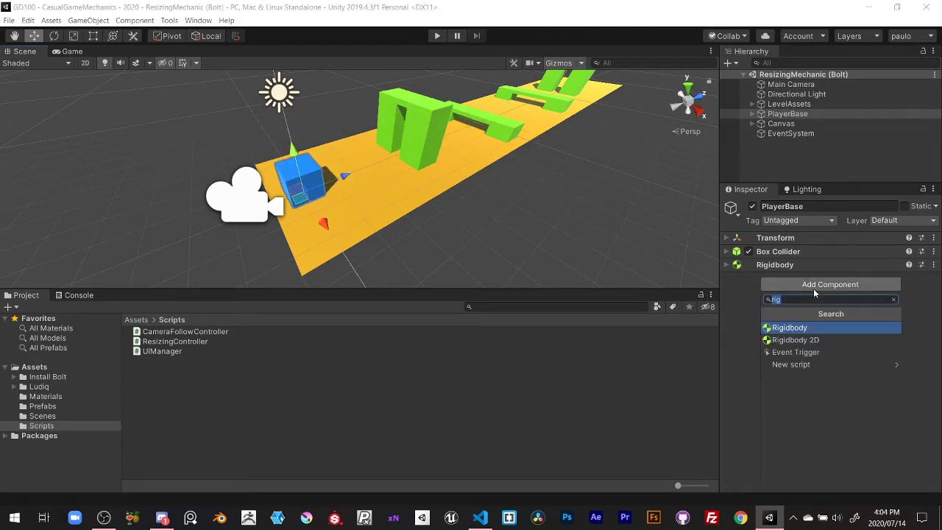
{"action": "type", "text": "flow"}
{"action": "left_click", "coordinate": [815, 328]}
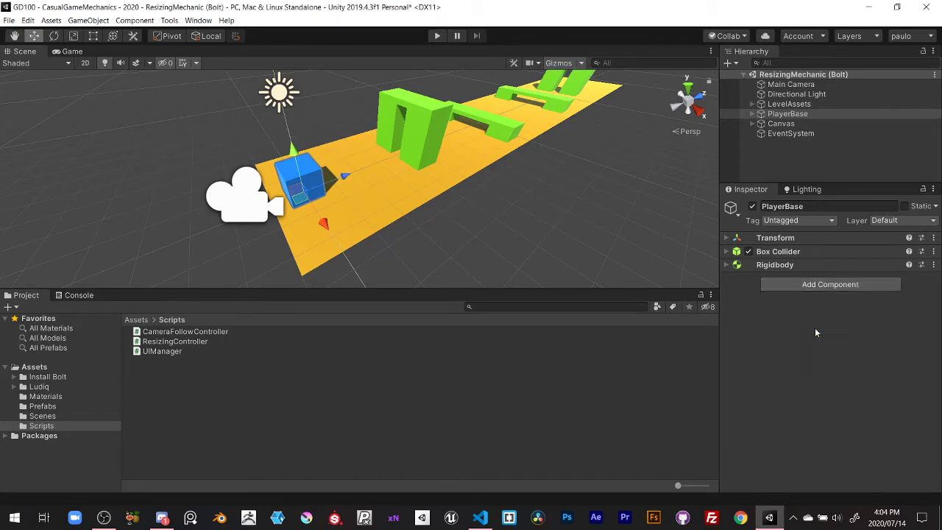
Create a new flow macro saved in Assets/Scripts as ResizingController
{"action": "left_click", "coordinate": [906, 342]}
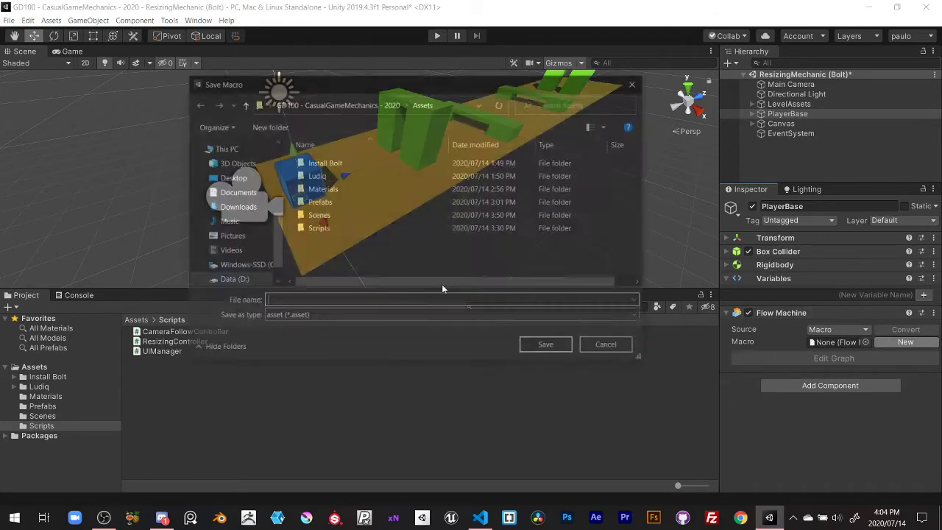
{"action": "double_click", "coordinate": [317, 228]}
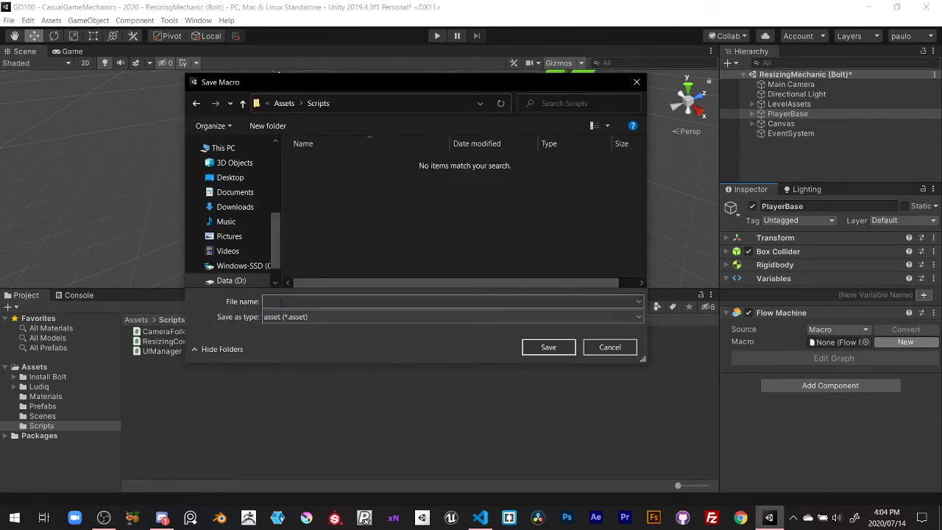
{"action": "left_click", "coordinate": [282, 301]}
{"action": "type", "text": "ResizingCo"}
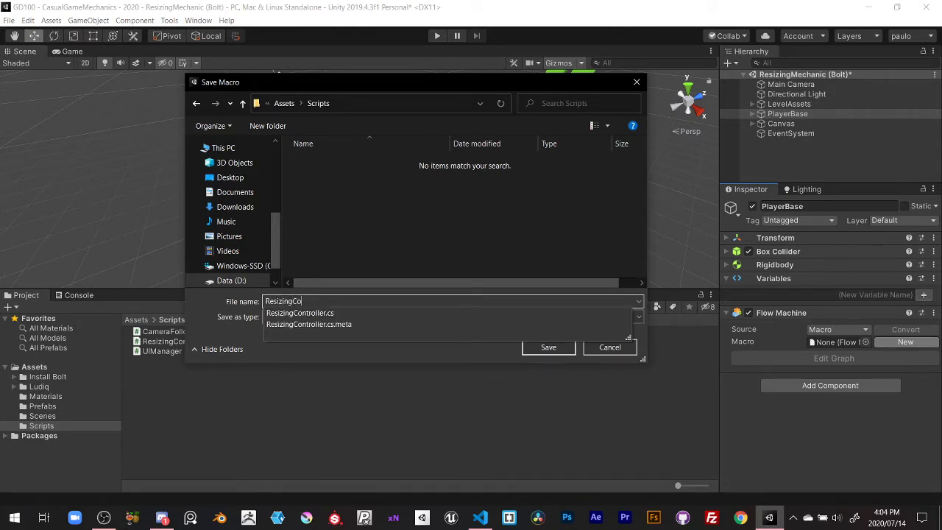
{"action": "type", "text": "ntroller"}
{"action": "key", "text": "Return"}
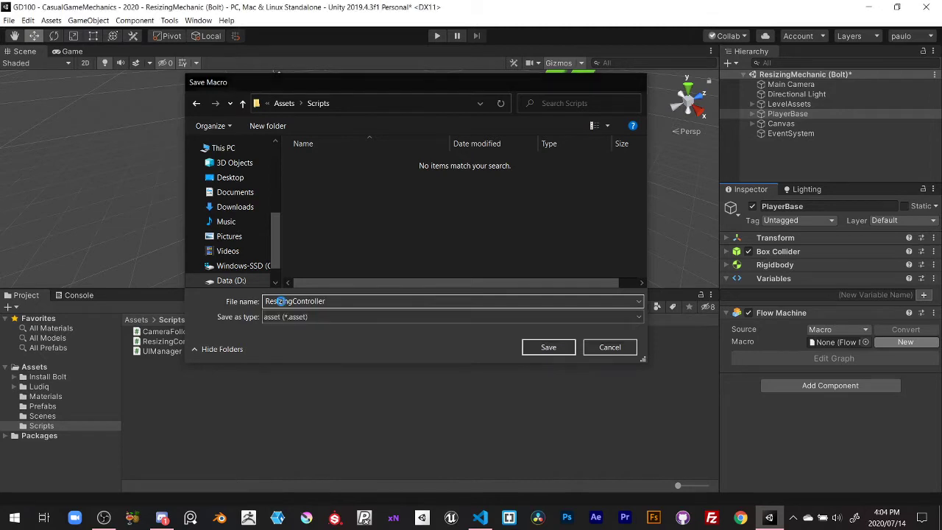
{"action": "left_click", "coordinate": [78, 295]}
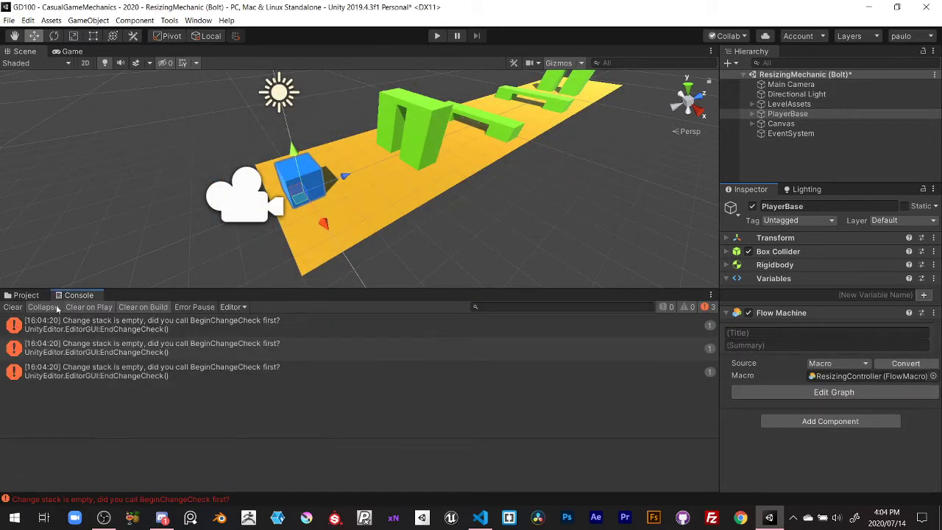
Clear the console errors and open the ResizingController graph in a docked Flow Graph window
{"action": "left_click", "coordinate": [12, 307]}
{"action": "left_click", "coordinate": [22, 295]}
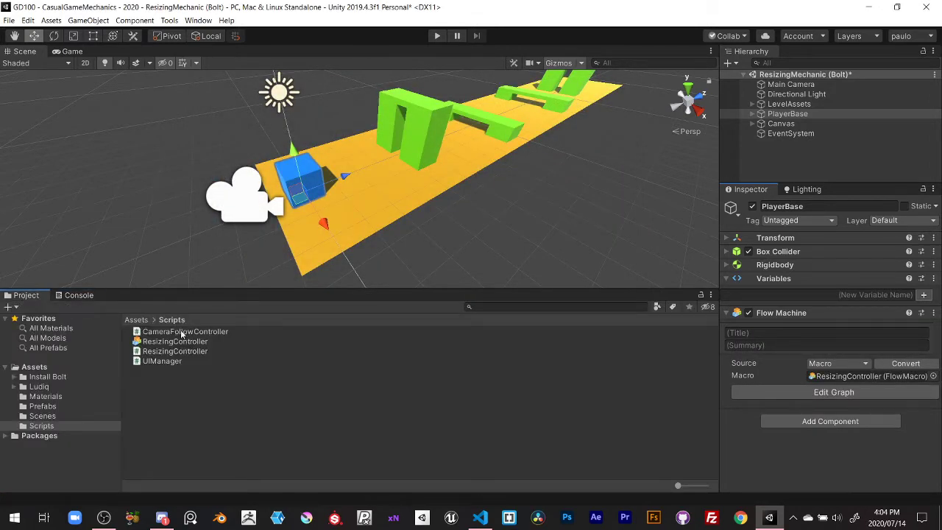
{"action": "left_click", "coordinate": [819, 392]}
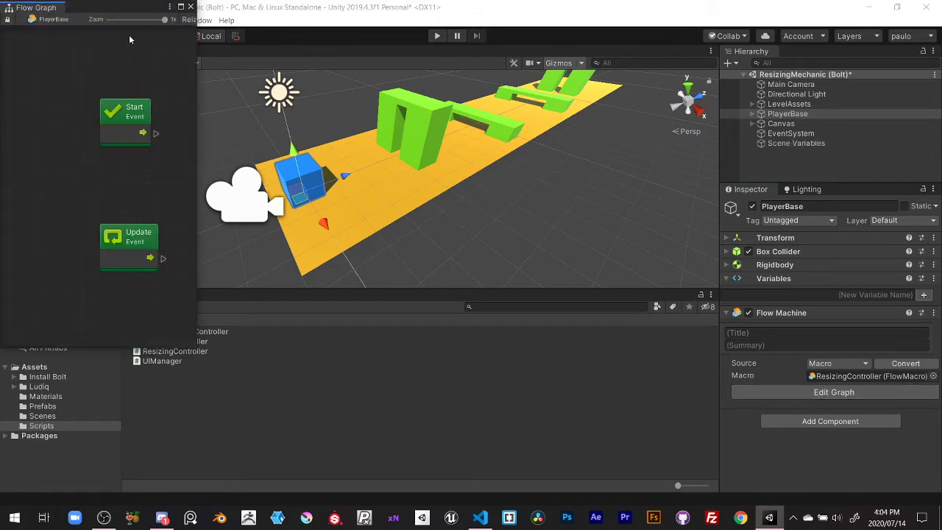
{"action": "left_click_drag", "start_coordinate": [101, 15], "coordinate": [614, 359]}
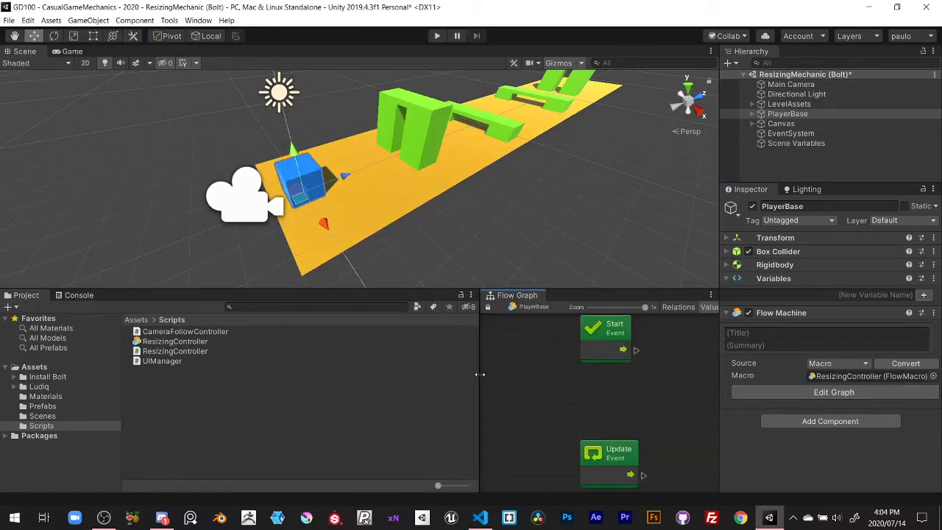
{"action": "left_click_drag", "start_coordinate": [479, 373], "coordinate": [268, 366]}
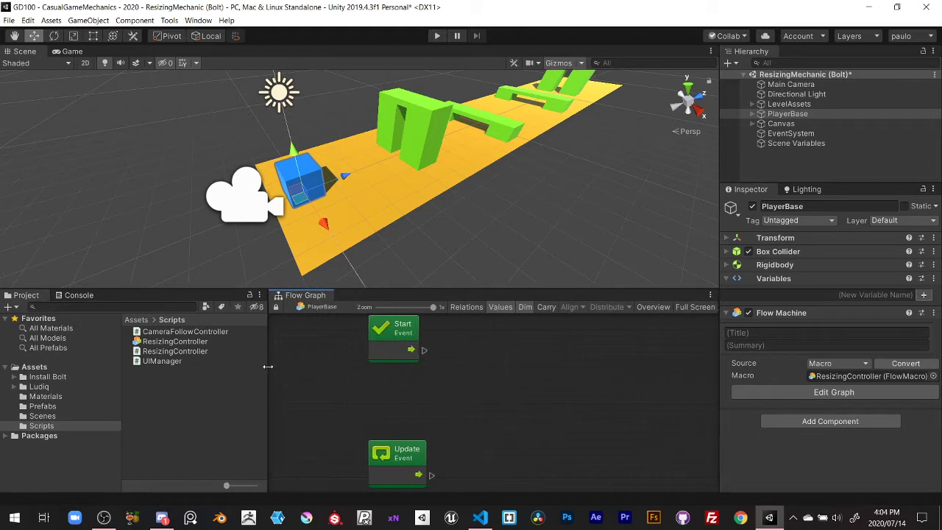
{"action": "left_click", "coordinate": [480, 518]}
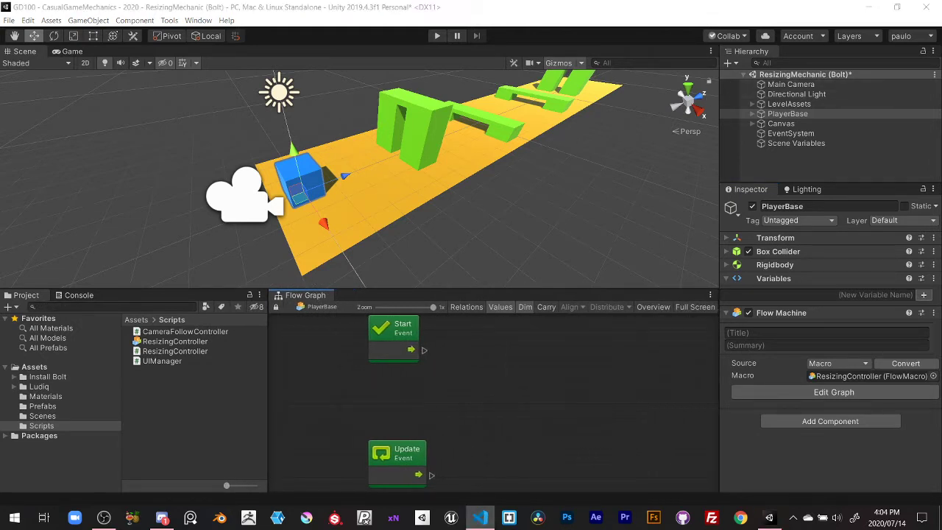
Maximize the Flow Graph editor, recenter the event nodes and select the Start event
{"action": "left_click", "coordinate": [487, 357]}
{"action": "key", "text": "shift+space"}
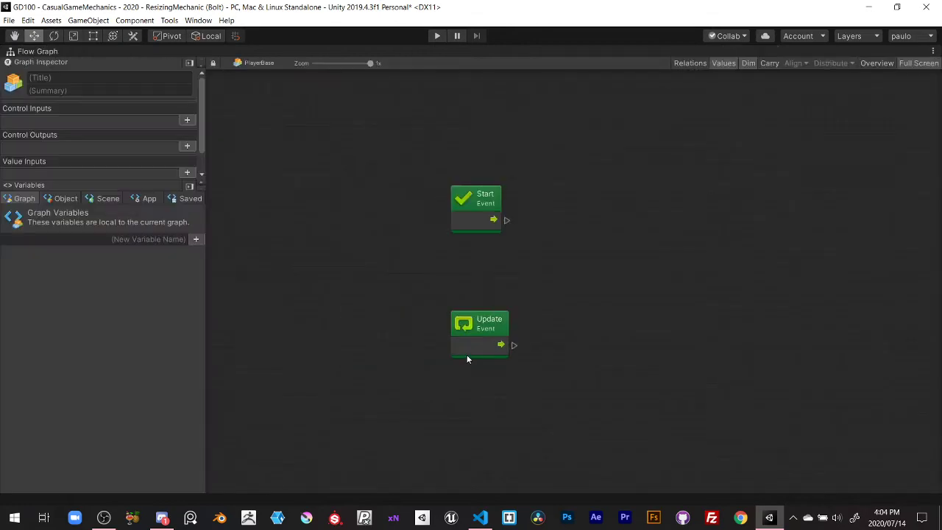
{"action": "key", "text": "shift+space"}
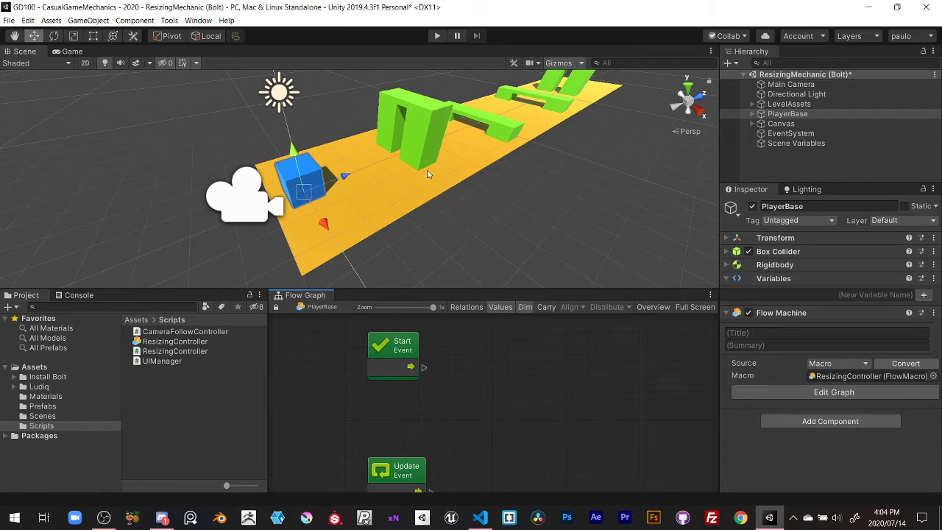
{"action": "key", "text": "shift+space"}
{"action": "key", "text": "shift+space"}
{"action": "key", "text": "shift+space"}
{"action": "key", "text": "shift+space"}
{"action": "key", "text": "shift+space"}
{"action": "key", "text": "shift+space"}
{"action": "key", "text": "shift+space"}
{"action": "key", "text": "shift+space"}
{"action": "key", "text": "shift+space"}
{"action": "key", "text": "shift+space"}
{"action": "key", "text": "shift+space"}
{"action": "middle_click_drag", "start_coordinate": [540, 278], "coordinate": [463, 259]}
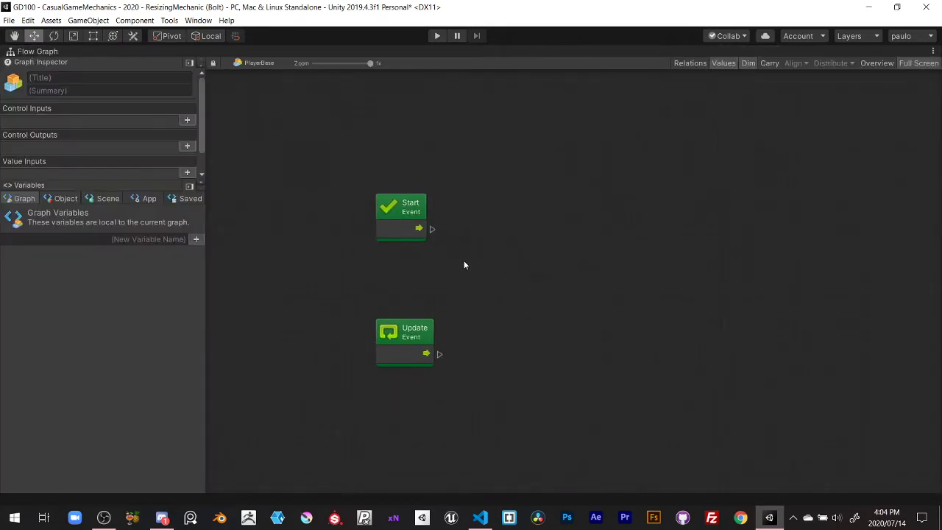
{"action": "left_click", "coordinate": [409, 221]}
Delete the Start event and reposition the Update event
{"action": "key", "text": "Delete"}
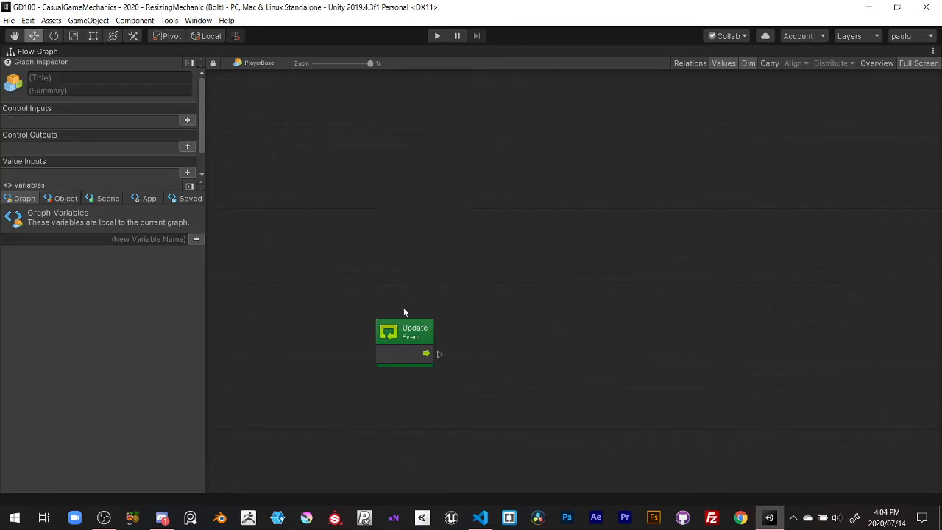
{"action": "mouse_move", "coordinate": [402, 335]}
{"action": "left_mouse_down"}
{"action": "mouse_move", "coordinate": [362, 194]}
{"action": "mouse_move", "coordinate": [556, 212]}
{"action": "left_mouse_up"}
{"action": "left_click", "coordinate": [462, 309]}
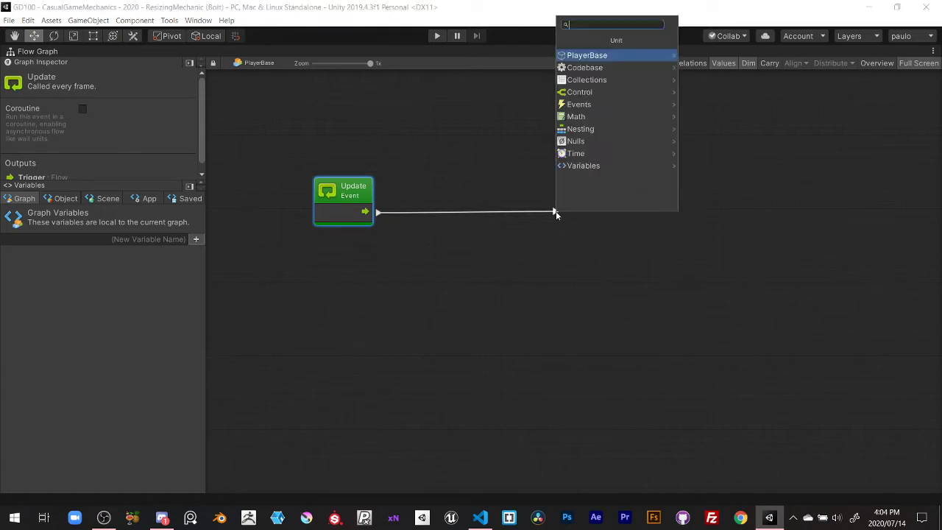
Add a Transform Translate unit after Update and arrange it to the right
{"action": "type", "text": "transform."}
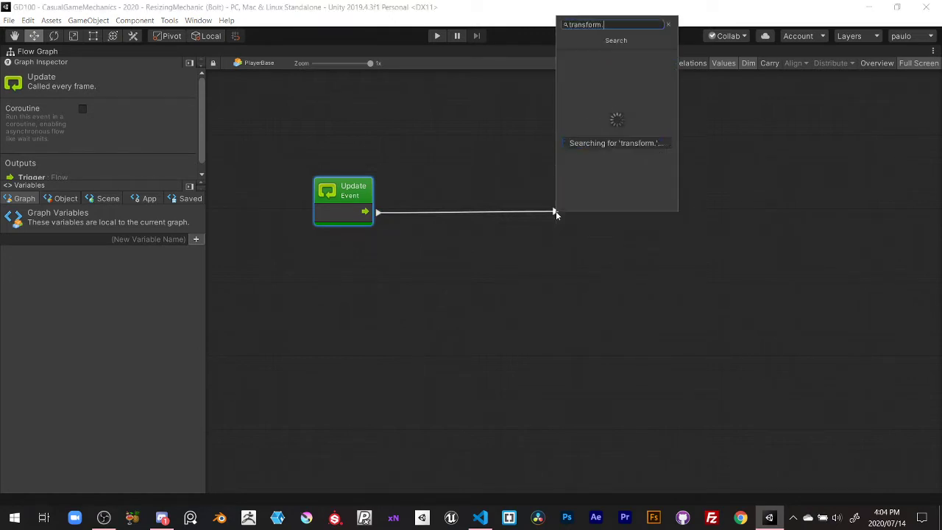
{"action": "type", "text": "tra"}
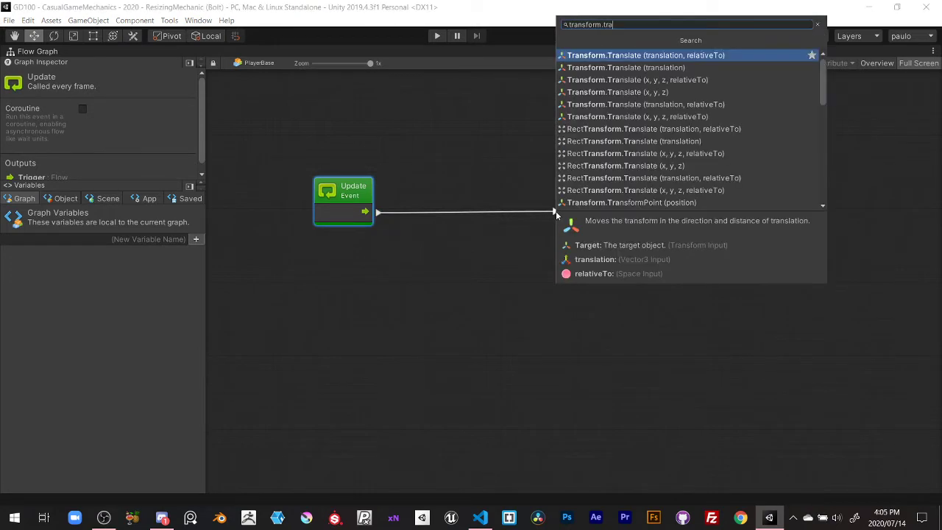
{"action": "type", "text": "nslate"}
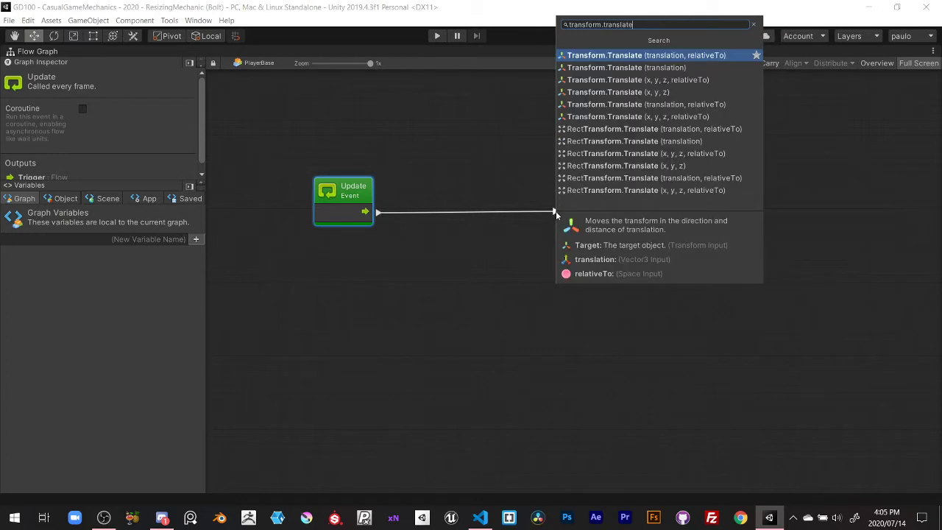
{"action": "left_click", "coordinate": [683, 67]}
{"action": "left_click_drag", "start_coordinate": [629, 192], "coordinate": [701, 195]}
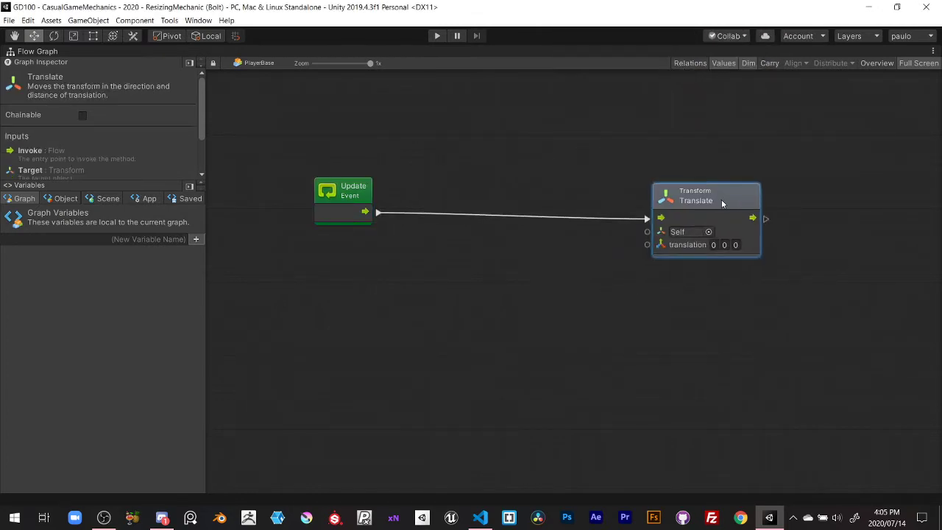
{"action": "middle_click_drag", "start_coordinate": [483, 245], "coordinate": [565, 218]}
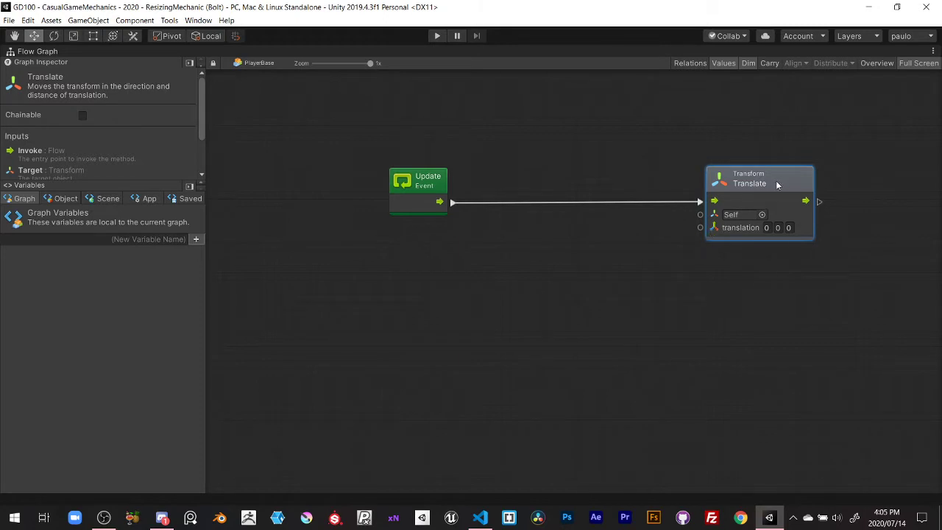
{"action": "left_click_drag", "start_coordinate": [776, 181], "coordinate": [740, 181]}
{"action": "scroll", "coordinate": [552, 252], "scroll_direction": "down", "scroll_amount": 1}
{"action": "left_click", "coordinate": [556, 248]}
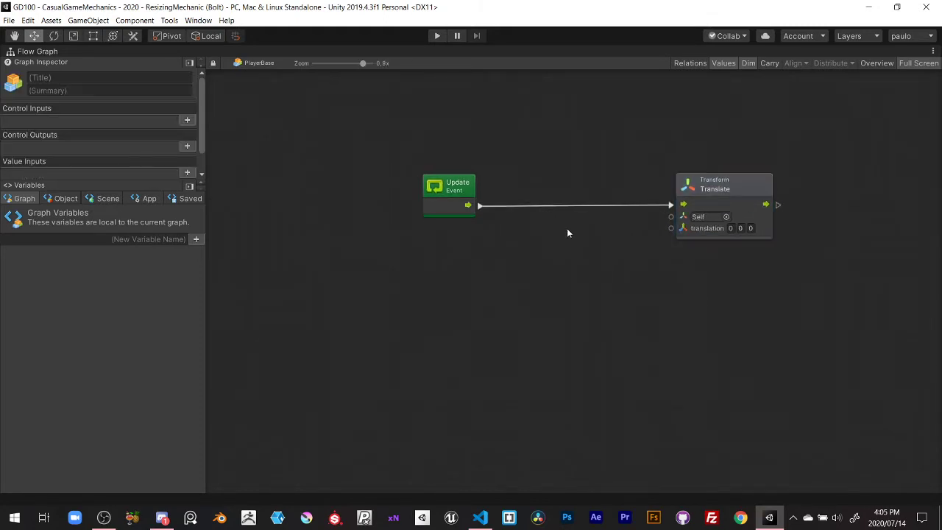
Create object variable speed as a float of 5 and drag its getter into the graph
{"action": "left_click", "coordinate": [66, 200]}
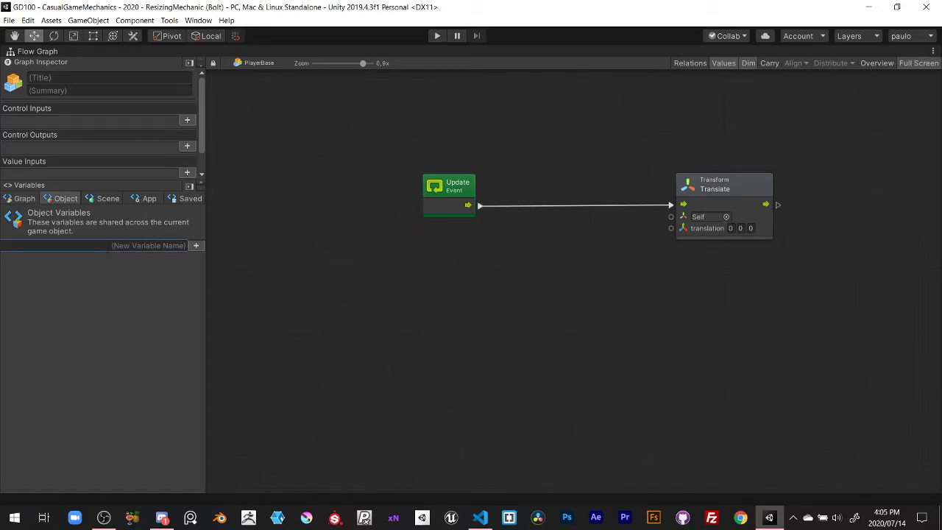
{"action": "type", "text": "speed"}
{"action": "key", "text": "Return"}
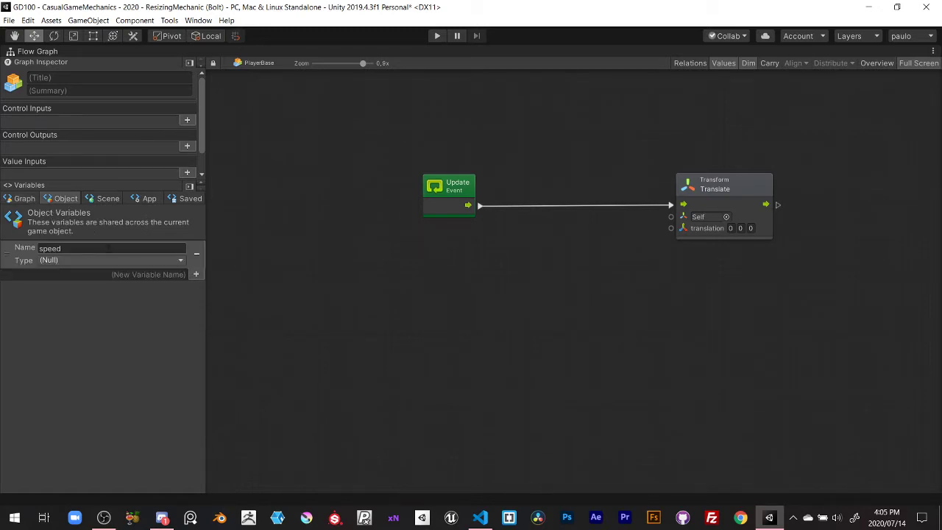
{"action": "left_click", "coordinate": [98, 258]}
{"action": "left_click", "coordinate": [81, 306]}
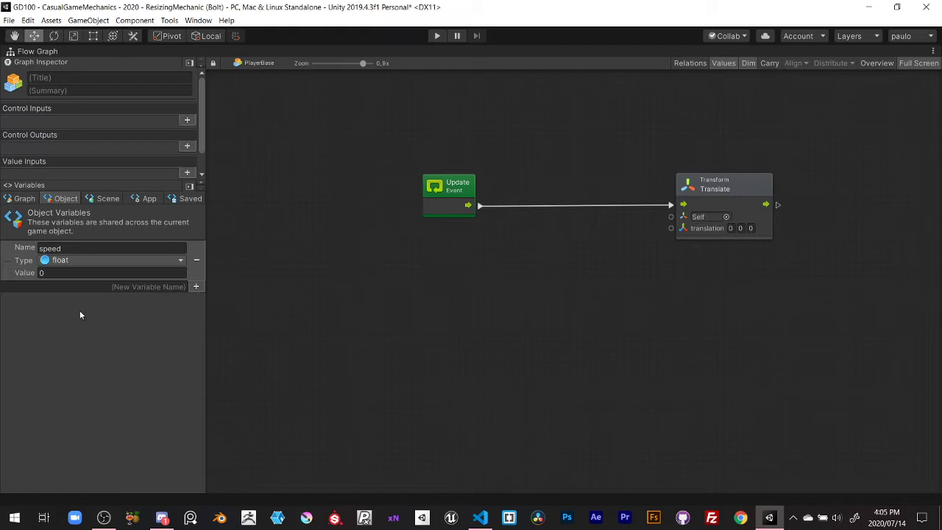
{"action": "left_click", "coordinate": [66, 274]}
{"action": "type", "text": "5"}
{"action": "left_click_drag", "start_coordinate": [13, 269], "coordinate": [370, 259]}
{"action": "mouse_move", "coordinate": [445, 288]}
{"action": "left_mouse_down"}
{"action": "mouse_move", "coordinate": [451, 271]}
{"action": "mouse_move", "coordinate": [458, 346]}
{"action": "left_mouse_up"}
Delete the speed getter and add a Transform forward (get) unit
{"action": "key", "text": "Delete"}
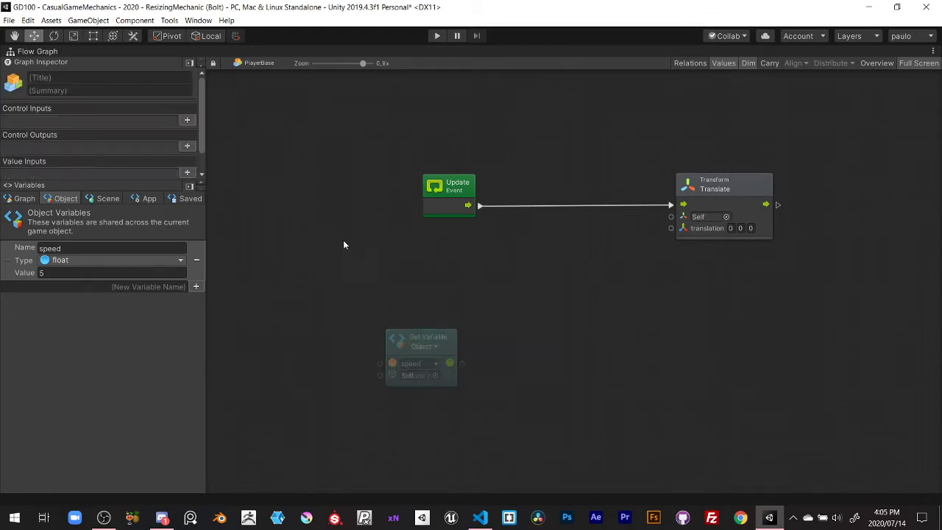
{"action": "right_click", "coordinate": [372, 253]}
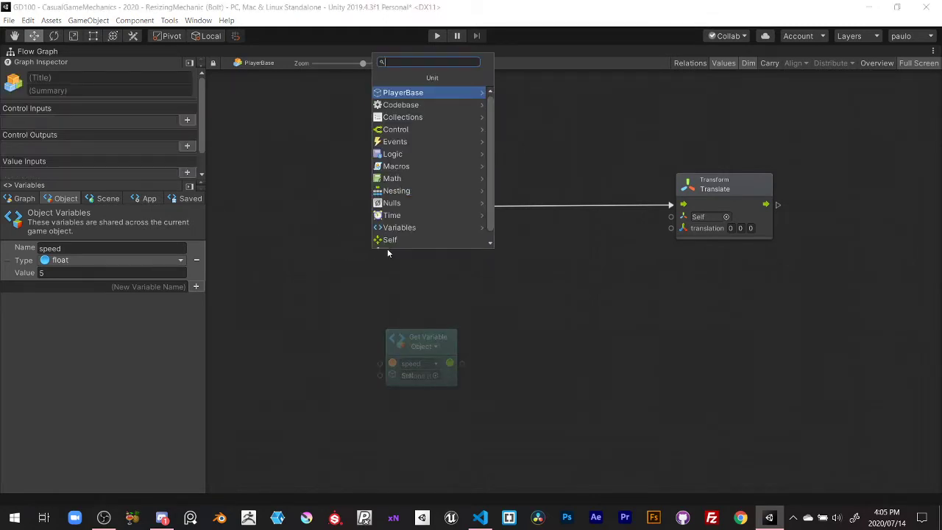
{"action": "type", "text": "tranform."}
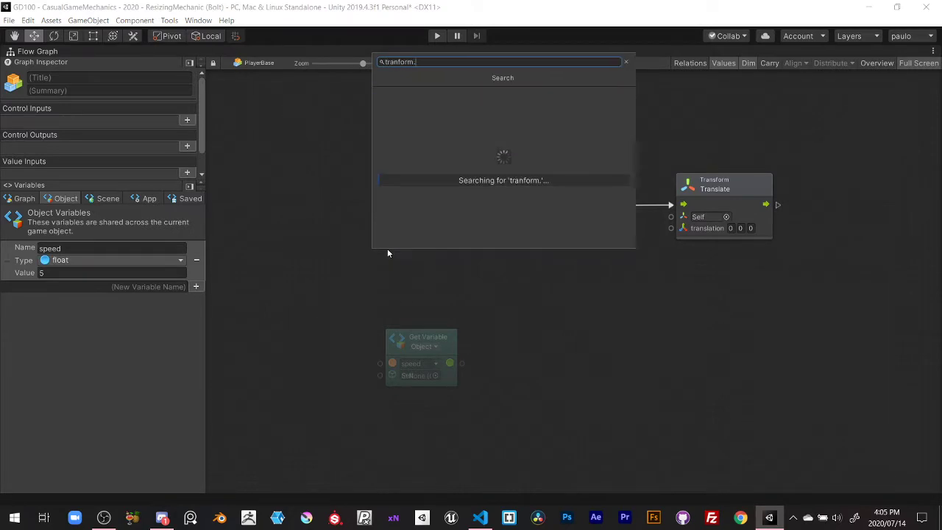
{"action": "type", "text": "forwa"}
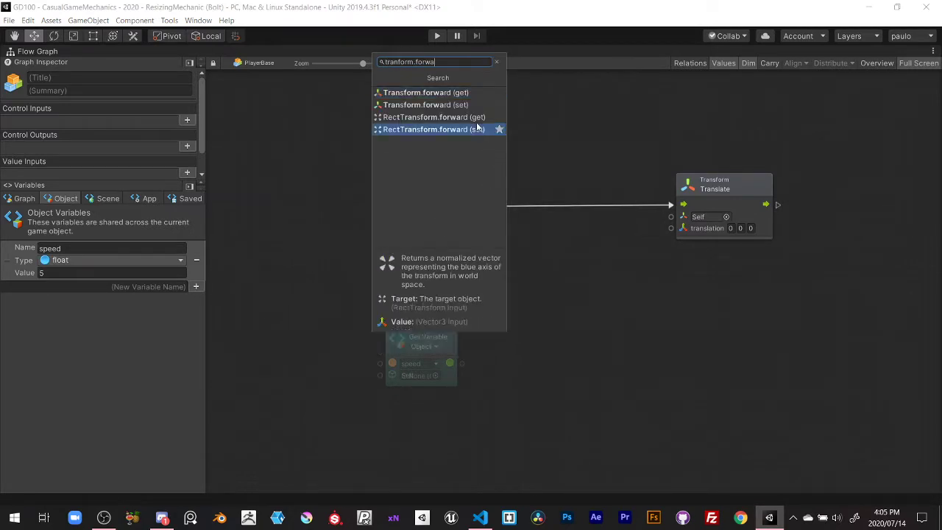
{"action": "left_click", "coordinate": [451, 92]}
{"action": "left_click_drag", "start_coordinate": [438, 263], "coordinate": [435, 266]}
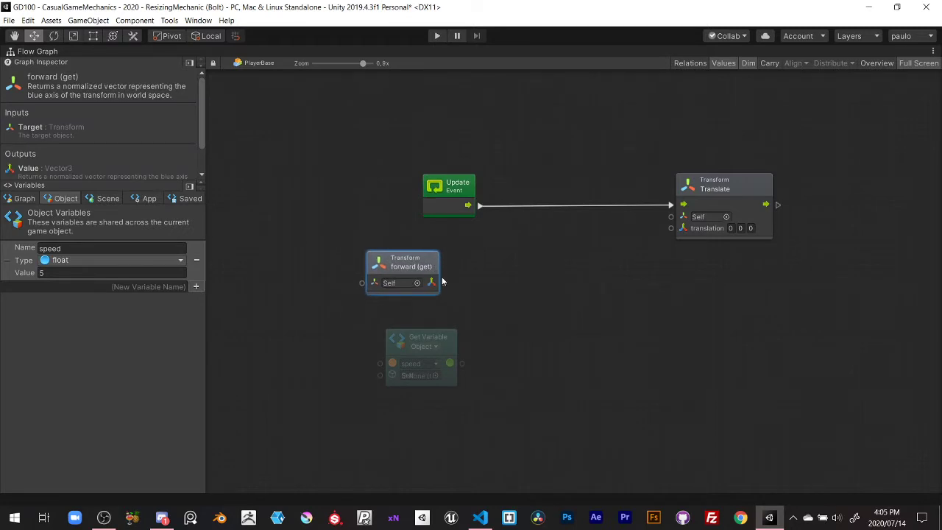
Add two Multiply nodes: speed into the lower one, whose output feeds the upper one's B
{"action": "left_click_drag", "start_coordinate": [442, 283], "coordinate": [526, 332]}
{"action": "type", "text": "mul"}
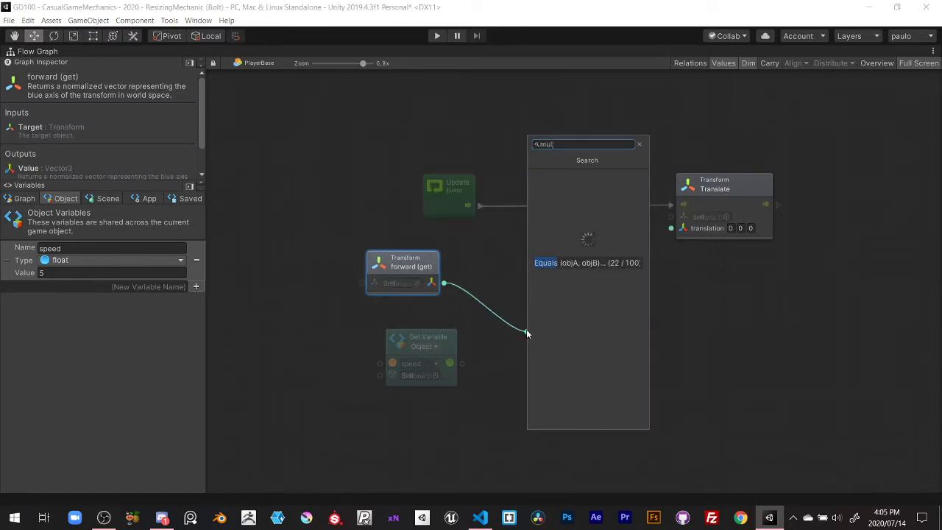
{"action": "type", "text": "t"}
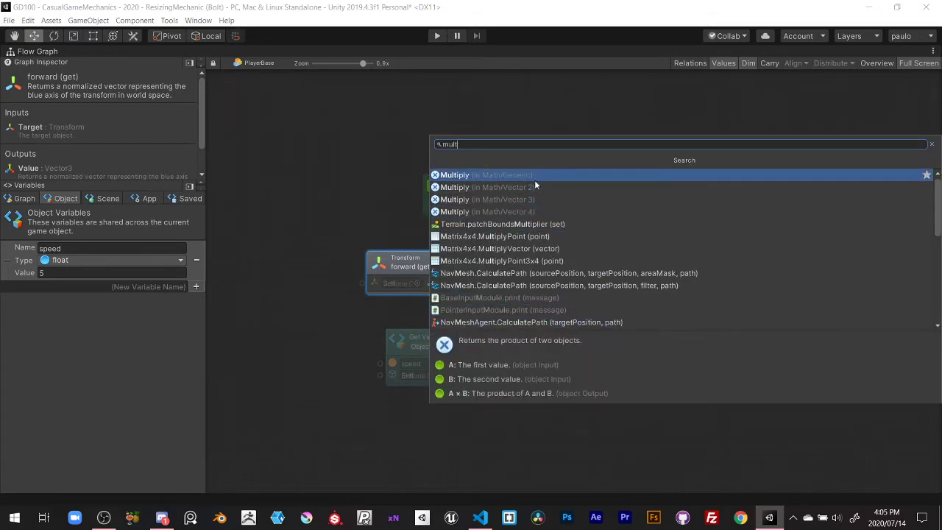
{"action": "left_click", "coordinate": [535, 180]}
{"action": "mouse_move", "coordinate": [558, 309]}
{"action": "left_mouse_down"}
{"action": "mouse_move", "coordinate": [589, 290]}
{"action": "mouse_move", "coordinate": [520, 355]}
{"action": "left_mouse_up"}
{"action": "left_click_drag", "start_coordinate": [423, 337], "coordinate": [356, 336]}
{"action": "left_click", "coordinate": [520, 356]}
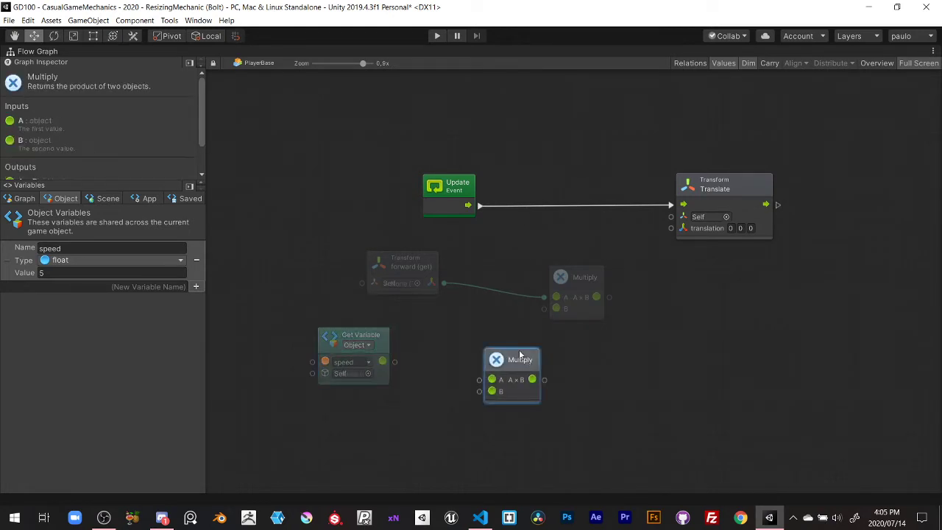
{"action": "mouse_move", "coordinate": [519, 355]}
{"action": "left_mouse_down"}
{"action": "mouse_move", "coordinate": [488, 329]}
{"action": "mouse_move", "coordinate": [556, 308]}
{"action": "left_mouse_up"}
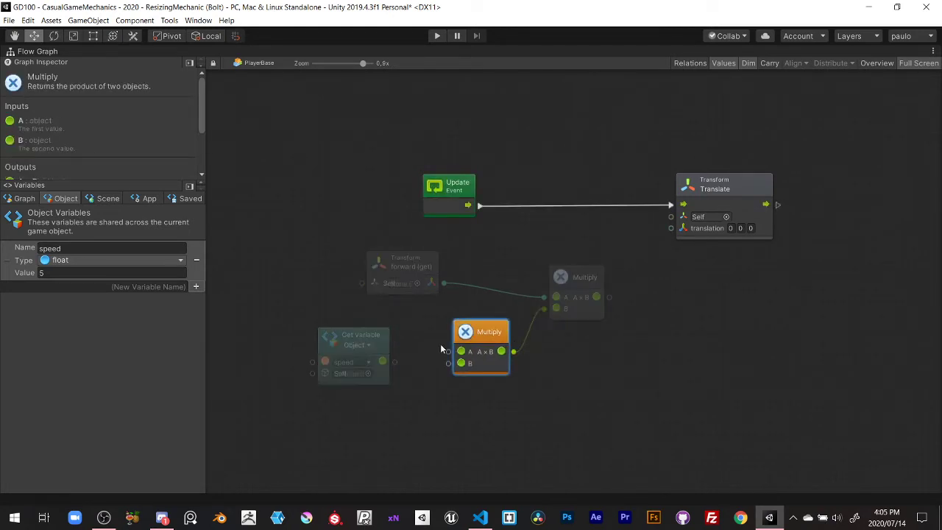
{"action": "left_click_drag", "start_coordinate": [395, 361], "coordinate": [483, 355]}
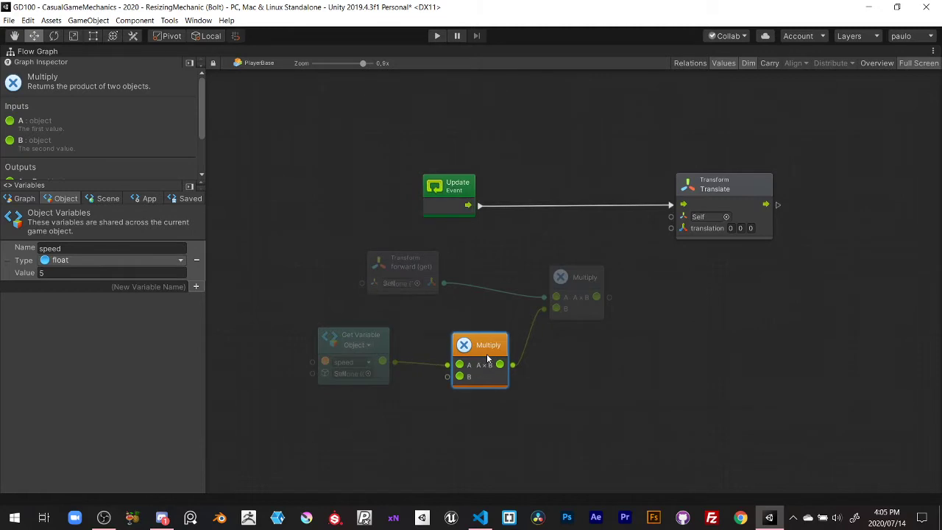
{"action": "left_click_drag", "start_coordinate": [511, 392], "coordinate": [309, 322]}
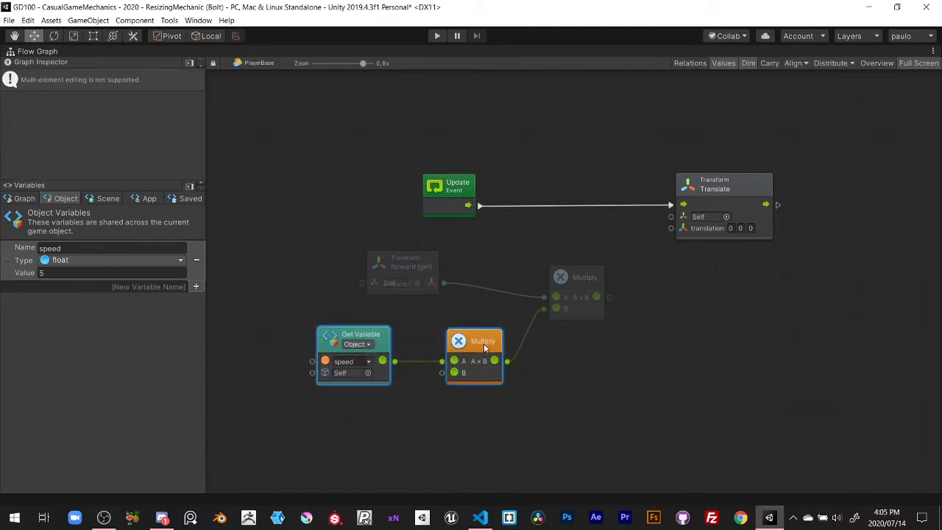
{"action": "left_click_drag", "start_coordinate": [484, 343], "coordinate": [500, 339]}
{"action": "left_click_drag", "start_coordinate": [432, 264], "coordinate": [481, 277]}
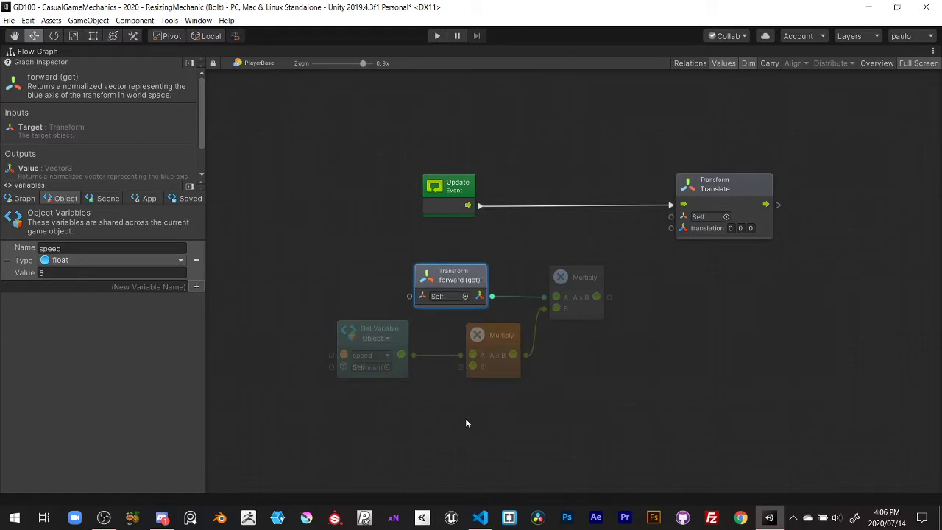
Feed Time deltaTime (get) into the lower Multiply's B and wire the product to Translate's translation
{"action": "left_click_drag", "start_coordinate": [472, 365], "coordinate": [410, 420]}
{"action": "type", "text": "Ti"}
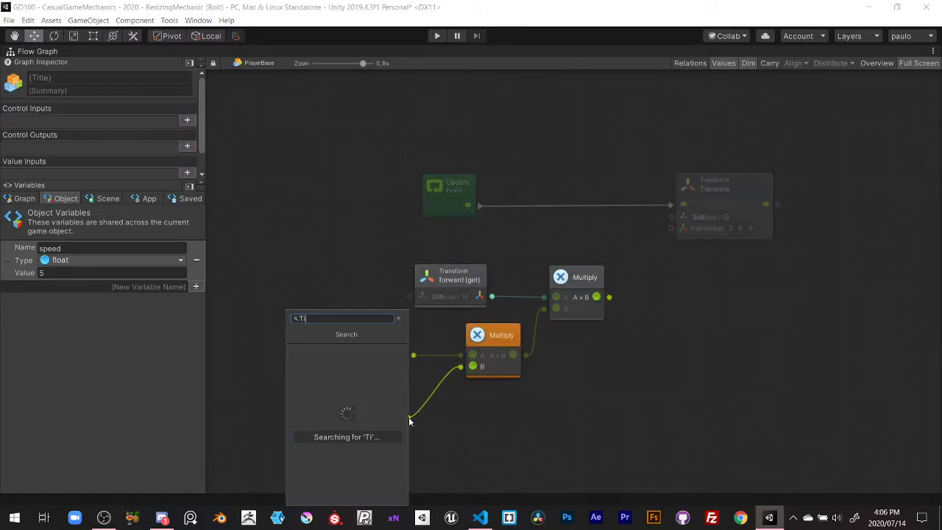
{"action": "type", "text": "me.delta"}
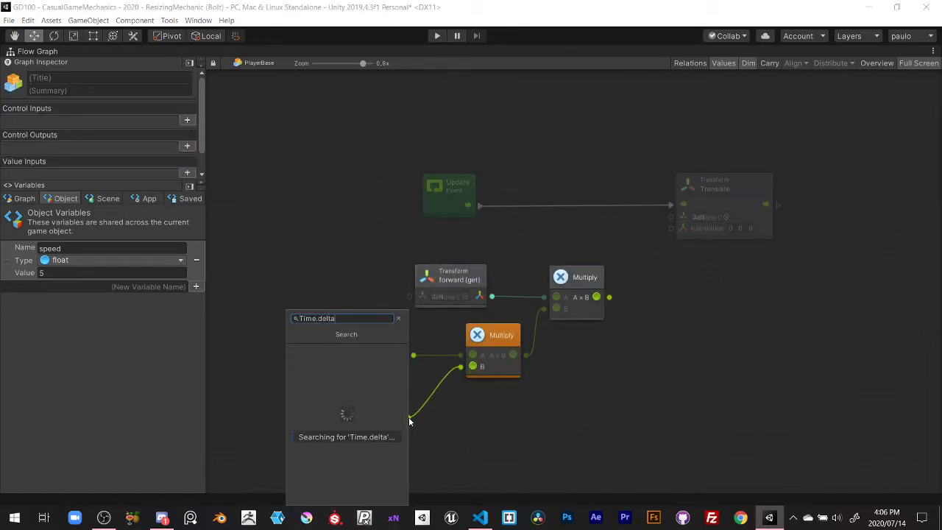
{"action": "key", "text": "Down"}
{"action": "key", "text": "Return"}
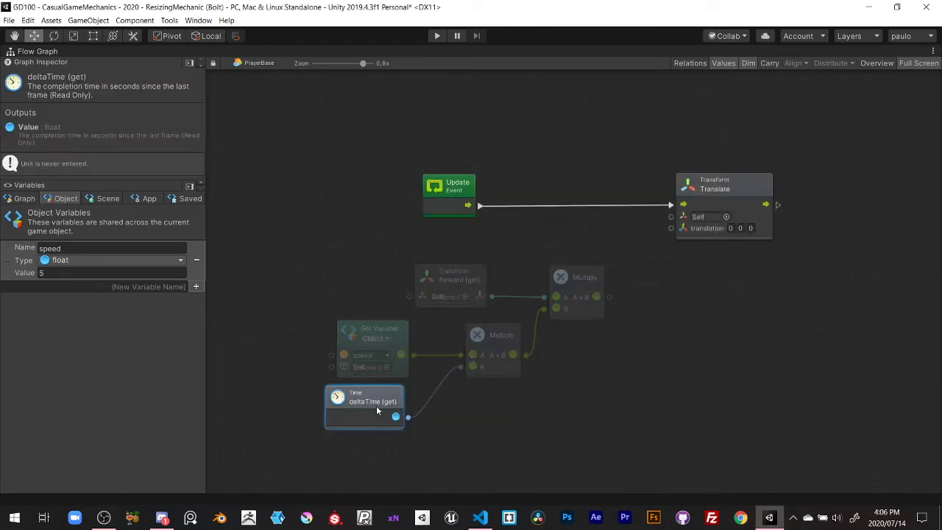
{"action": "left_click", "coordinate": [514, 411]}
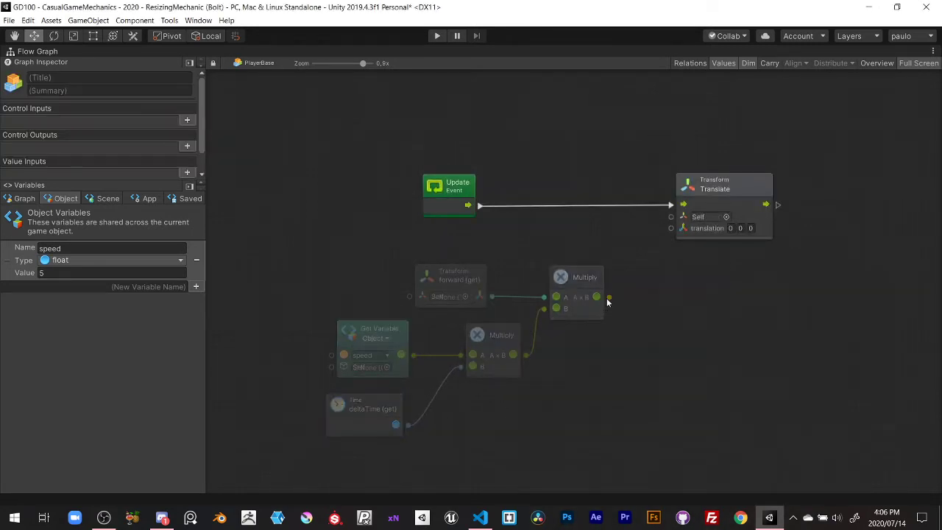
{"action": "left_click_drag", "start_coordinate": [609, 297], "coordinate": [670, 228]}
Shift the movement nodes up and enclose them all in a new group
{"action": "mouse_move", "coordinate": [632, 252]}
{"action": "left_mouse_down"}
{"action": "mouse_move", "coordinate": [385, 440]}
{"action": "mouse_move", "coordinate": [318, 462]}
{"action": "left_mouse_up"}
{"action": "left_click_drag", "start_coordinate": [599, 266], "coordinate": [608, 232]}
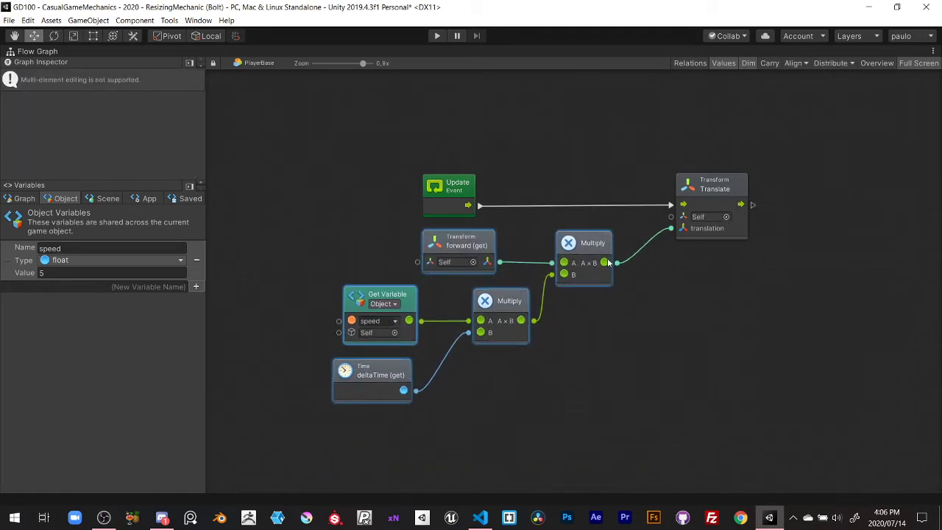
{"action": "left_click", "coordinate": [635, 338]}
{"action": "left_click_drag", "start_coordinate": [306, 138], "coordinate": [783, 420], "text": "ctrl"}
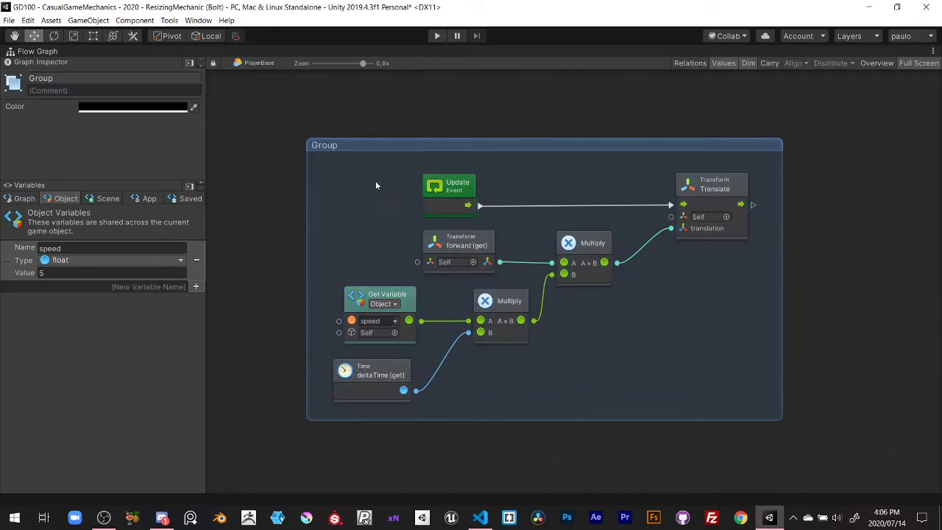
Title the group 'Forward Movement' and colour it blue with B set to 255
{"action": "type", "text": "Forw"}
{"action": "type", "text": "ard Moveme"}
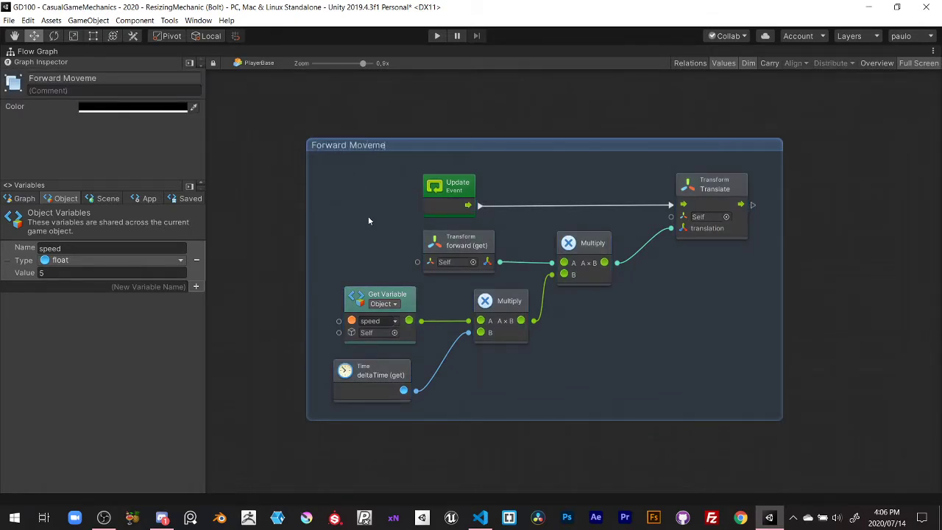
{"action": "type", "text": "nt"}
{"action": "left_click", "coordinate": [133, 107]}
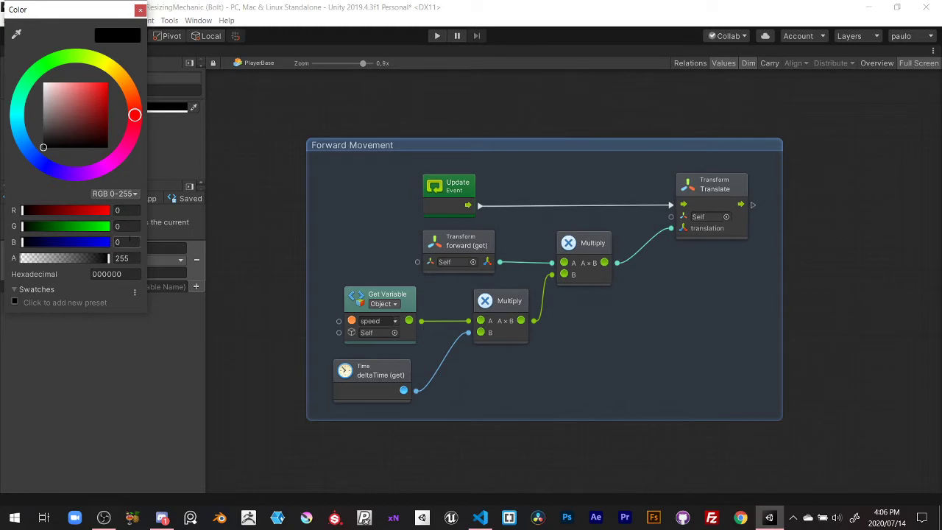
{"action": "type", "text": "255"}
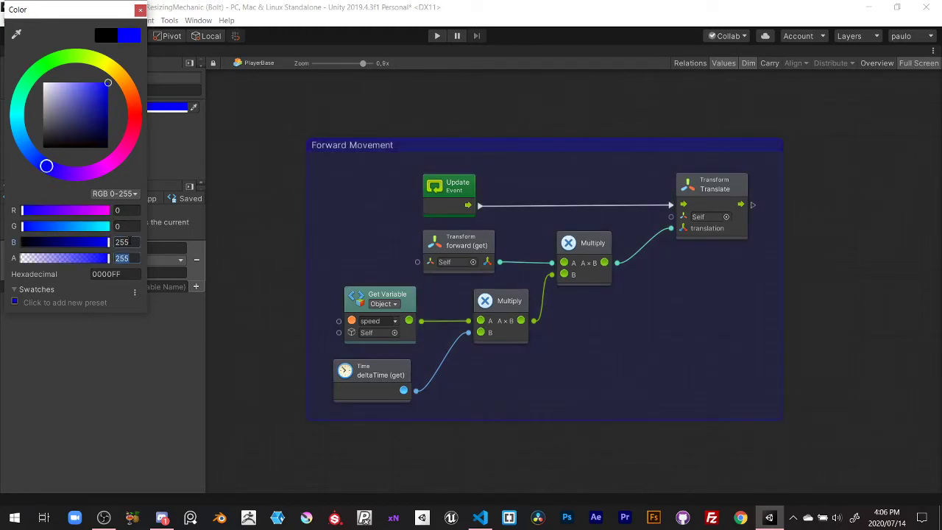
{"action": "key", "text": "Tab"}
{"action": "left_click", "coordinate": [139, 11]}
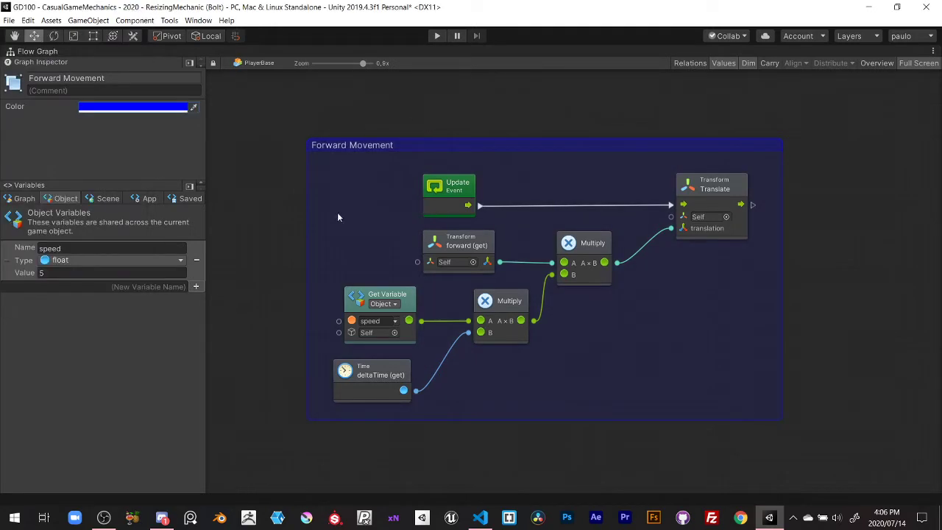
Restore the normal editor layout and enter Play mode to test forward movement
{"action": "key", "text": "shift+space"}
{"action": "mouse_move", "coordinate": [461, 197]}
{"action": "middle_mouse_down"}
{"action": "mouse_move", "coordinate": [333, 193]}
{"action": "mouse_move", "coordinate": [291, 210]}
{"action": "middle_mouse_up"}
{"action": "left_click", "coordinate": [437, 35]}
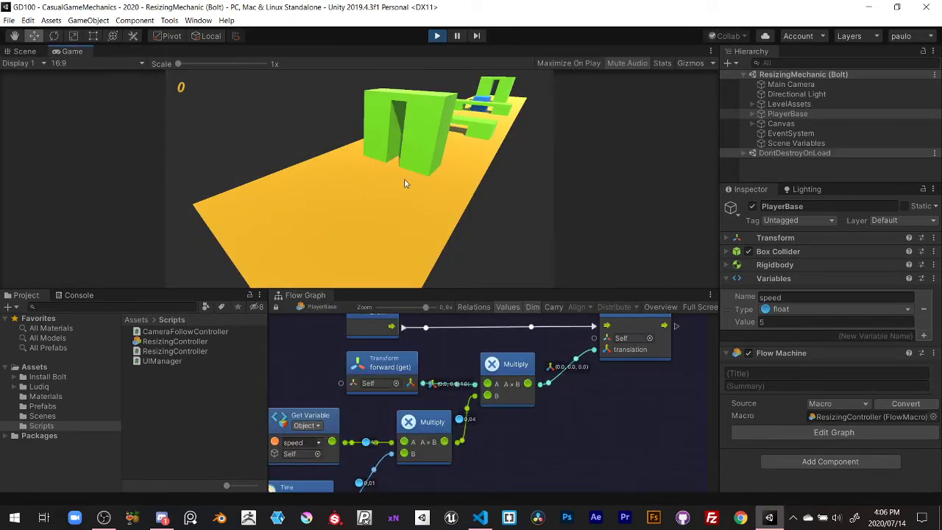
Exit Play mode, dock a widened Game view beside the Scene view, and select Main Camera
{"action": "left_click", "coordinate": [437, 36]}
{"action": "mouse_move", "coordinate": [72, 50]}
{"action": "left_mouse_down"}
{"action": "mouse_move", "coordinate": [530, 232]}
{"action": "mouse_move", "coordinate": [458, 184]}
{"action": "left_mouse_up"}
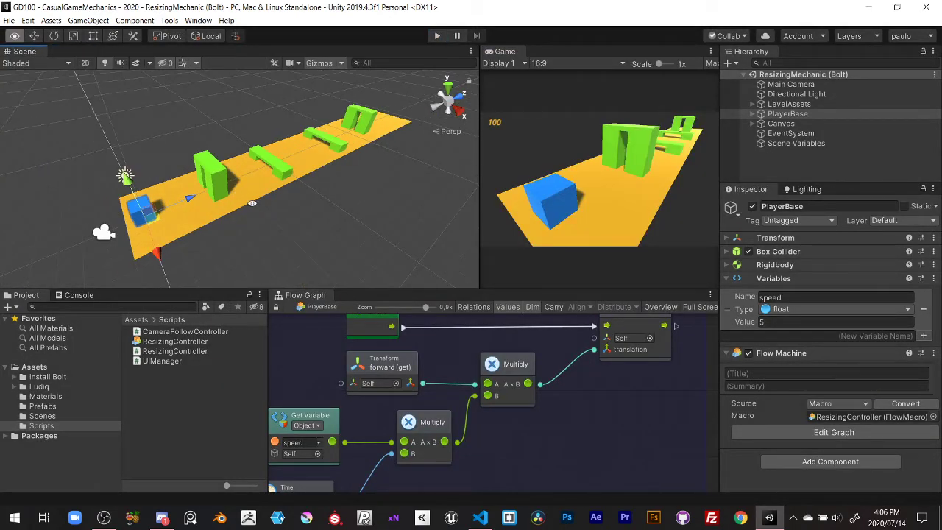
{"action": "left_click_drag", "start_coordinate": [226, 181], "coordinate": [264, 221], "text": "alt"}
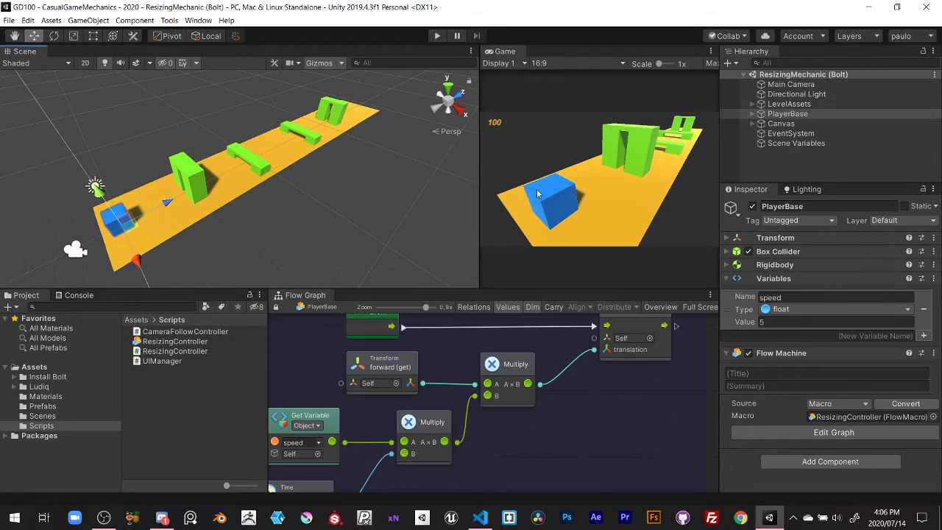
{"action": "left_click_drag", "start_coordinate": [481, 123], "coordinate": [406, 123]}
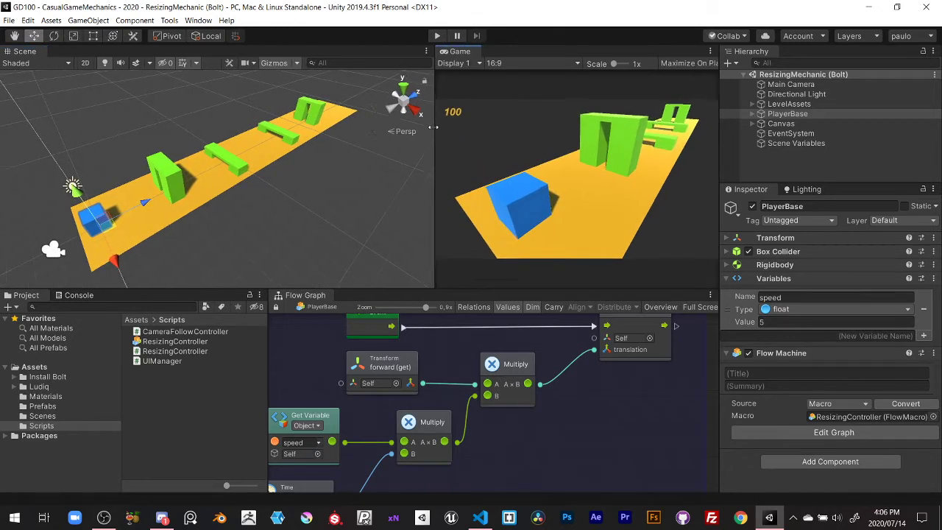
{"action": "left_click", "coordinate": [199, 402]}
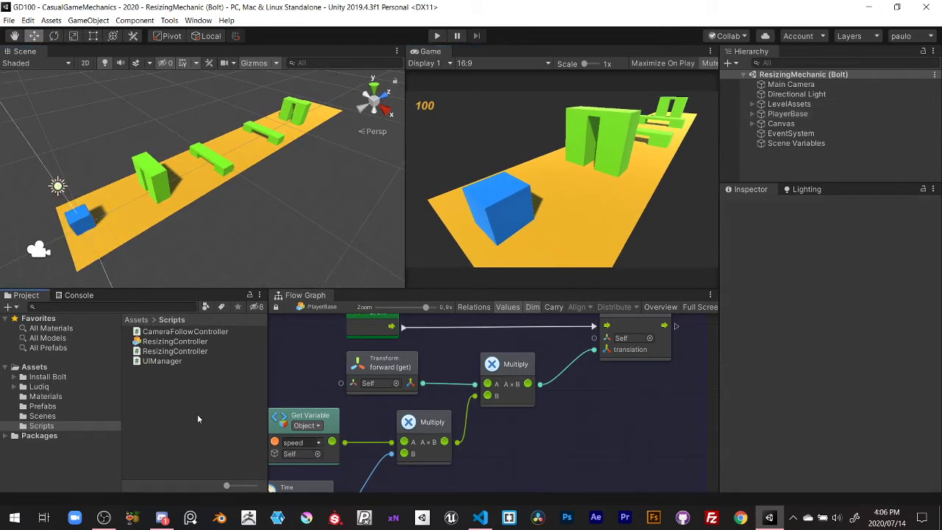
{"action": "left_click", "coordinate": [40, 251]}
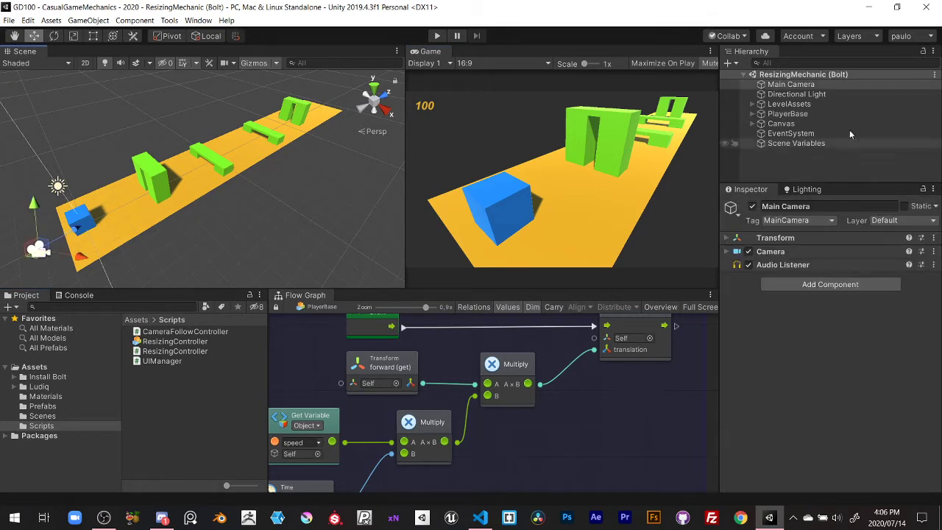
Give Main Camera a Flow Machine with new macro CameraFollowController, save the scene, and maximize the graph
{"action": "left_click", "coordinate": [798, 284]}
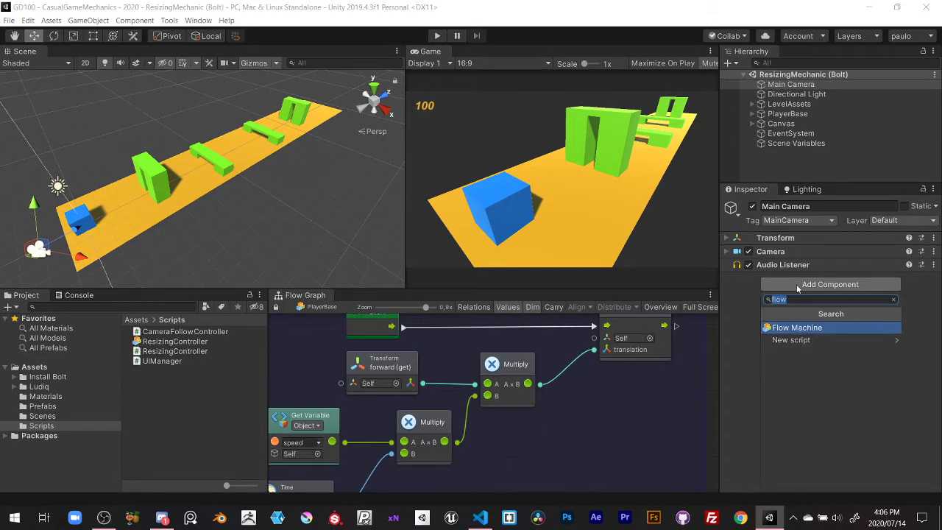
{"action": "key", "text": "Return"}
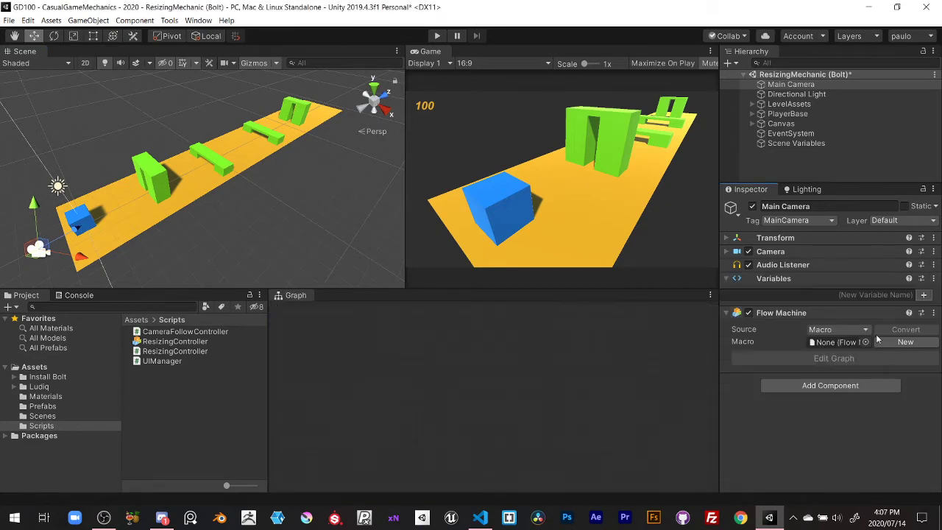
{"action": "left_click", "coordinate": [904, 342]}
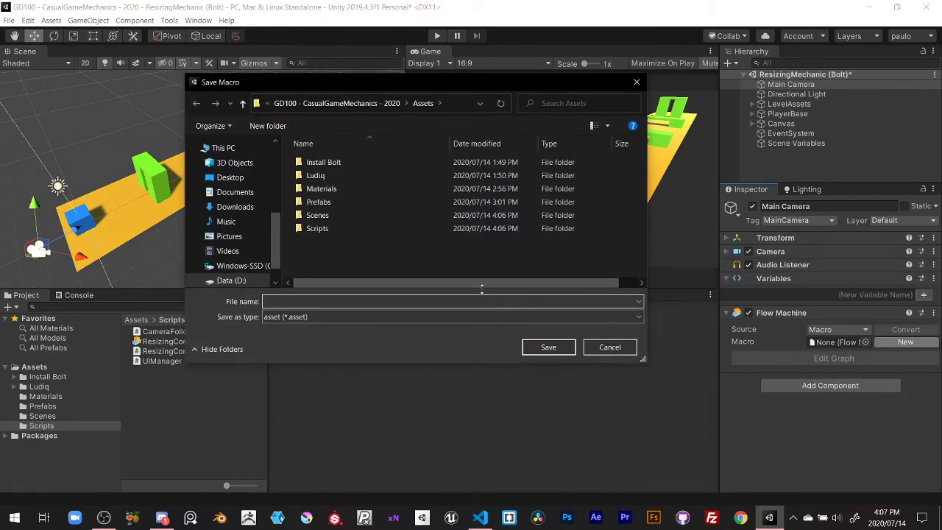
{"action": "type", "text": "CameraFollowController"}
{"action": "key", "text": "Return"}
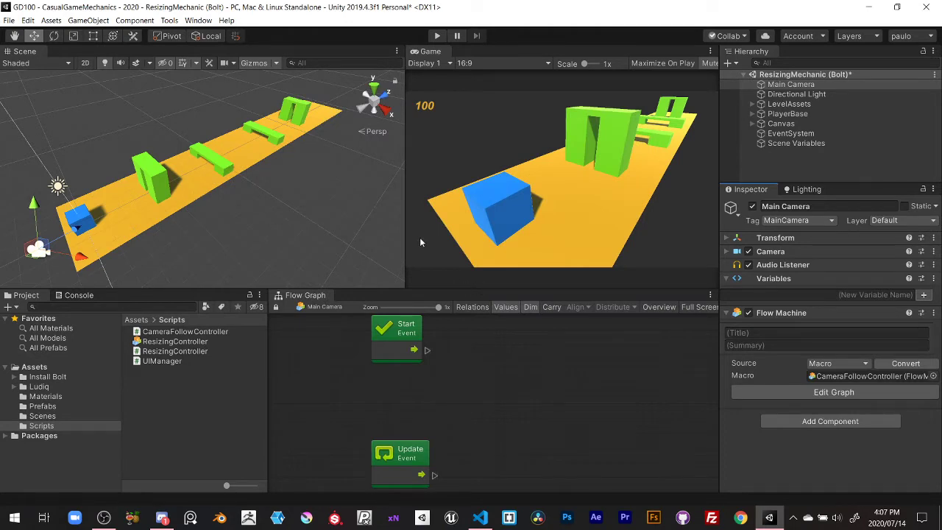
{"action": "key", "text": "ctrl+s"}
{"action": "key", "text": "shift+space"}
Delete the Start node and move the Update node up-left
{"action": "left_click", "coordinate": [477, 230]}
{"action": "key", "text": "Delete"}
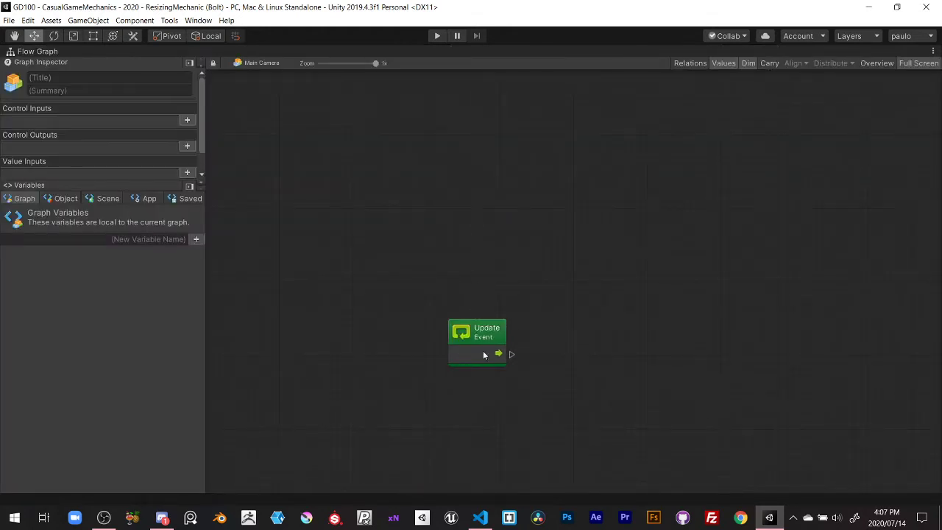
{"action": "left_click_drag", "start_coordinate": [483, 351], "coordinate": [451, 243]}
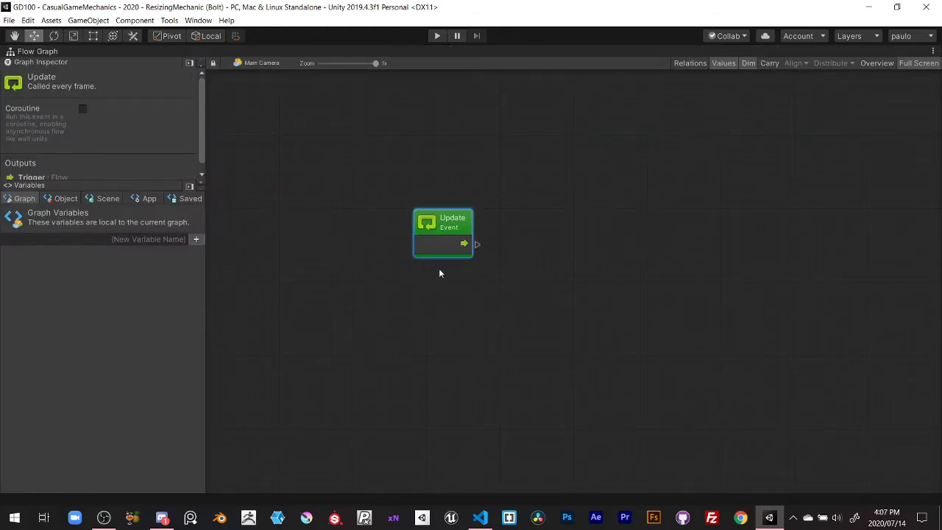
Drive a new Transform.position (set) node from Update, arrange both nodes, and re-maximize the graph
{"action": "left_click_drag", "start_coordinate": [478, 246], "coordinate": [680, 243]}
{"action": "type", "text": "tra"}
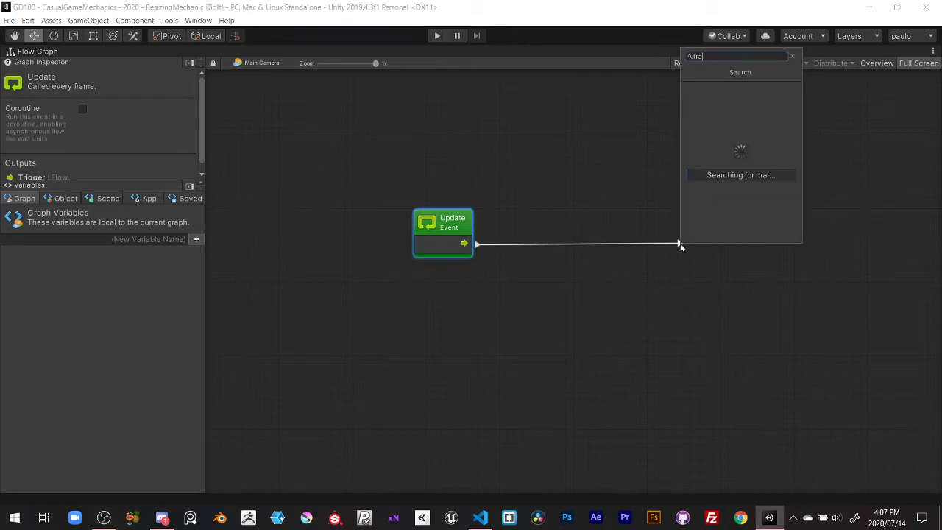
{"action": "type", "text": "nform.posi"}
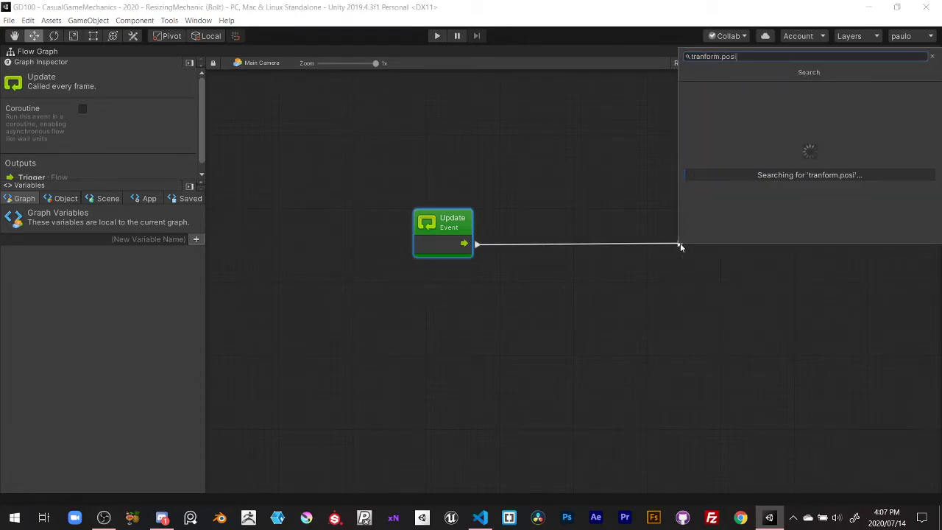
{"action": "type", "text": "tion"}
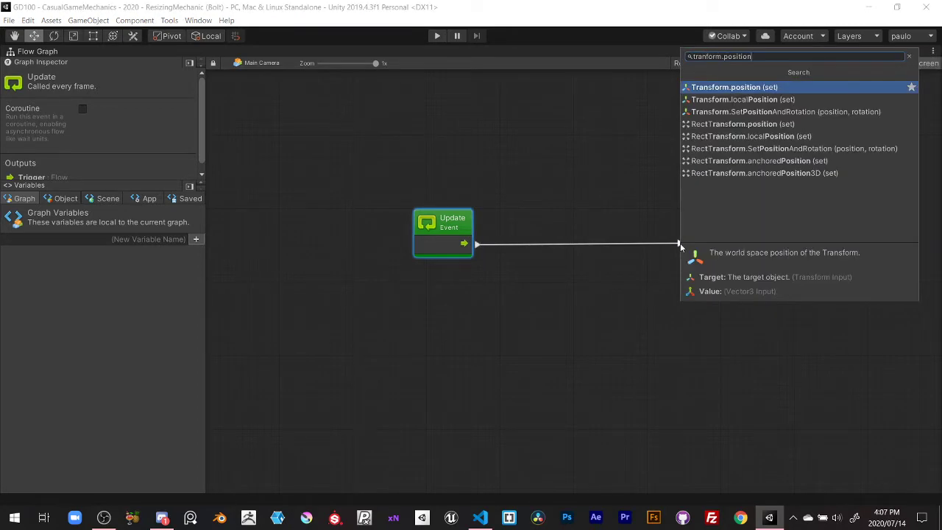
{"action": "left_click", "coordinate": [774, 89]}
{"action": "left_click_drag", "start_coordinate": [736, 226], "coordinate": [768, 225]}
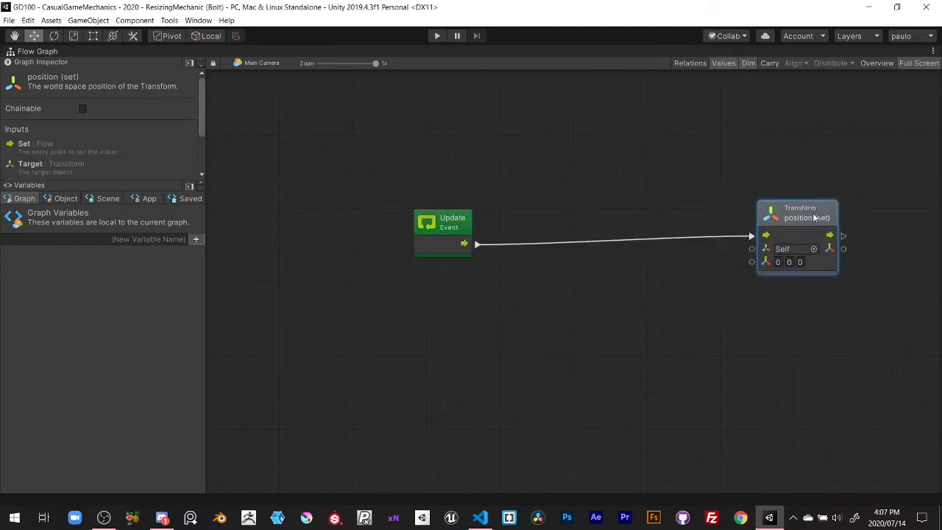
{"action": "left_click_drag", "start_coordinate": [364, 162], "coordinate": [795, 292]}
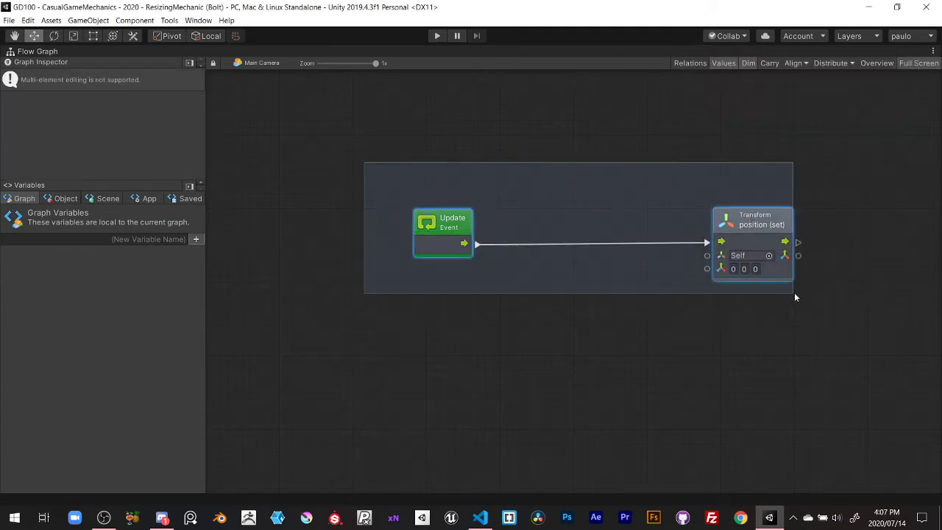
{"action": "left_click", "coordinate": [591, 300]}
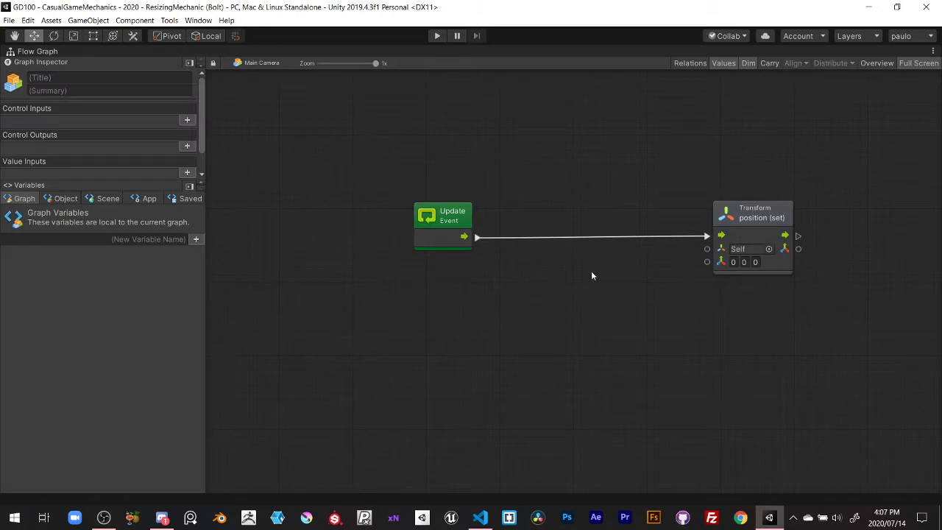
{"action": "key", "text": "shift+space"}
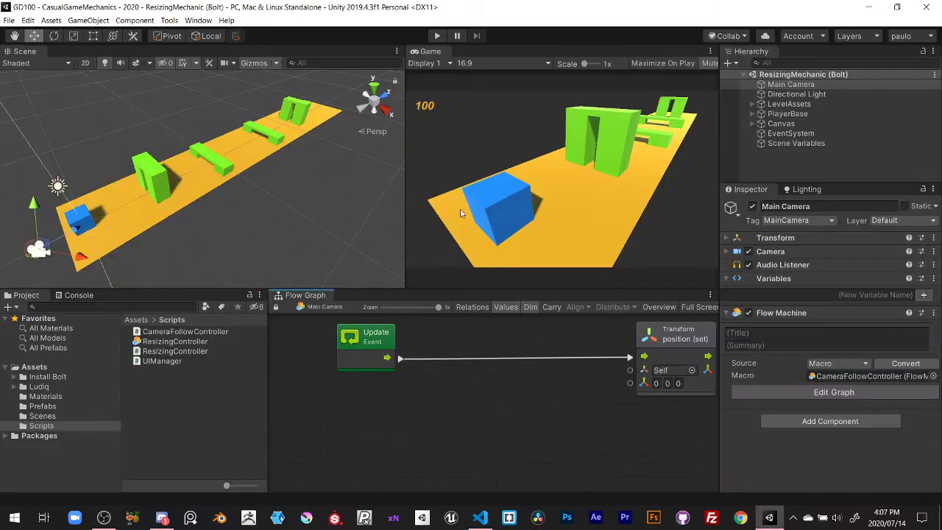
{"action": "key", "text": "shift+space"}
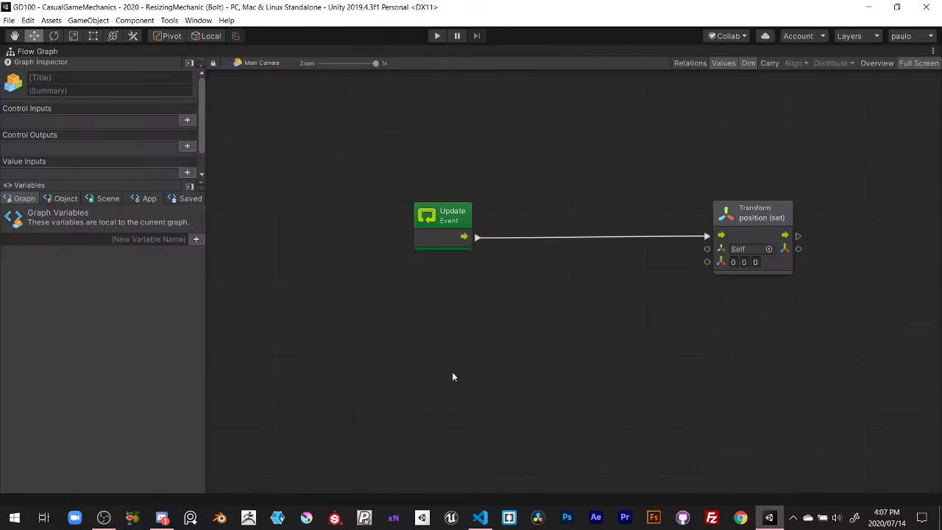
Add a graph variable cameraOffset of type Vector3
{"action": "left_click", "coordinate": [84, 237]}
{"action": "type", "text": "cameraOff"}
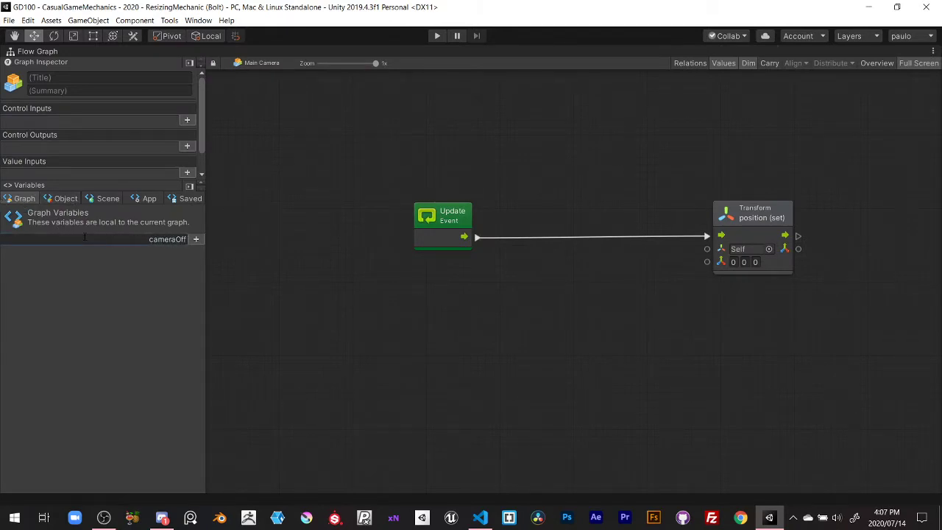
{"action": "type", "text": "set"}
{"action": "key", "text": "Return"}
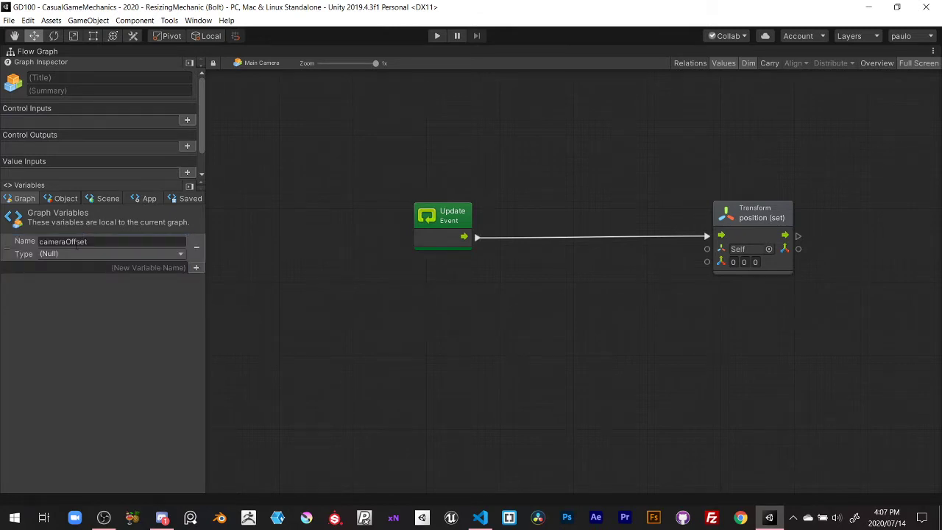
{"action": "left_click", "coordinate": [74, 253]}
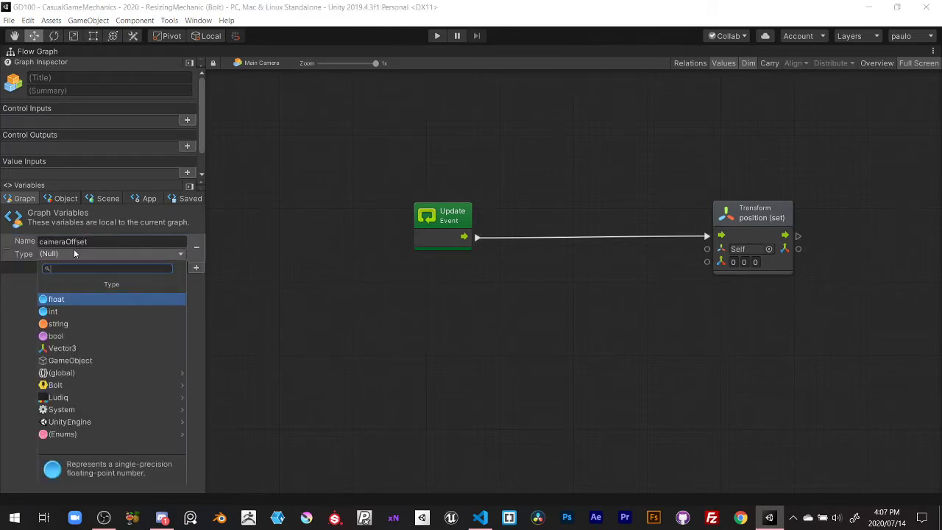
{"action": "type", "text": "v3"}
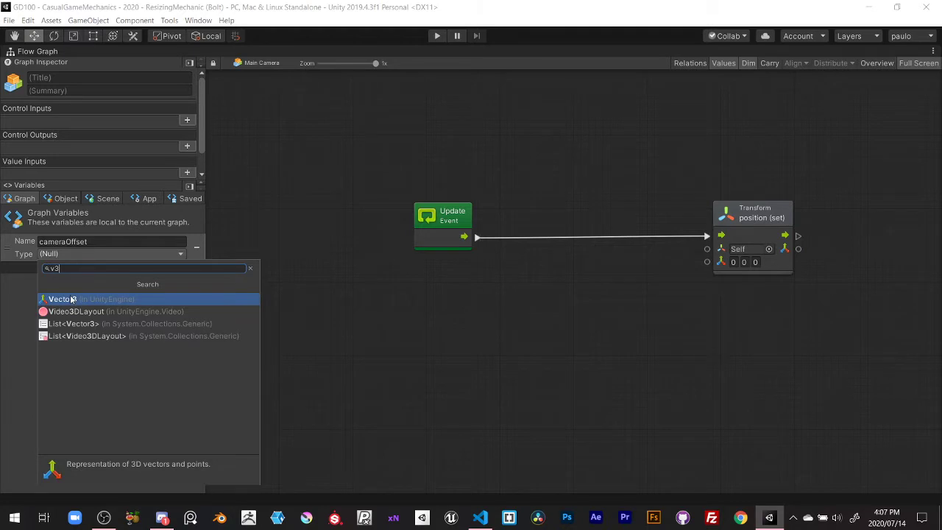
{"action": "left_click", "coordinate": [71, 299]}
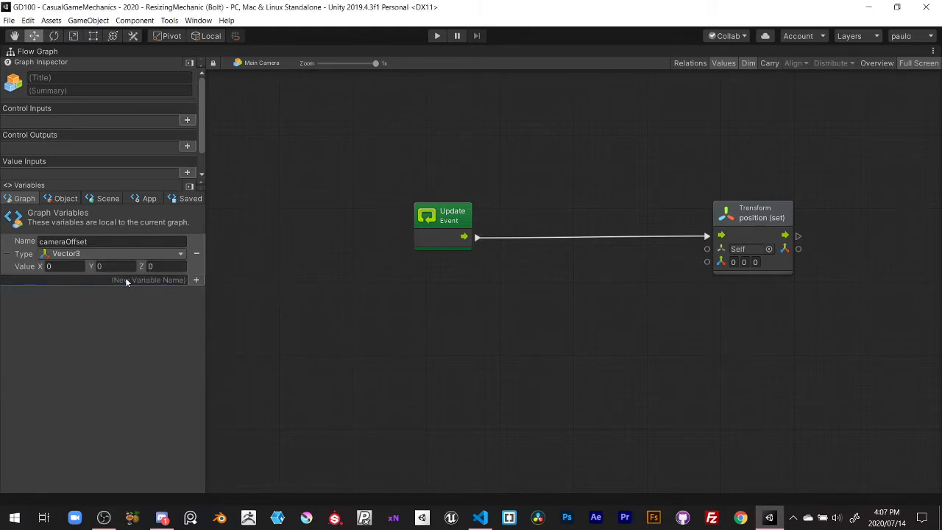
Add a graph variable playerRef of type Transform
{"action": "type", "text": "playe"}
{"action": "type", "text": "rRef"}
{"action": "key", "text": "Return"}
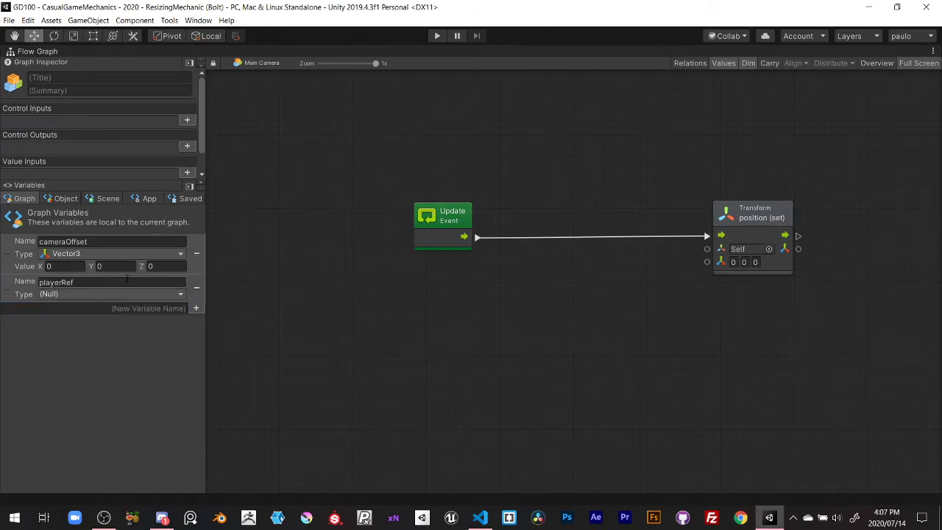
{"action": "left_click", "coordinate": [95, 294]}
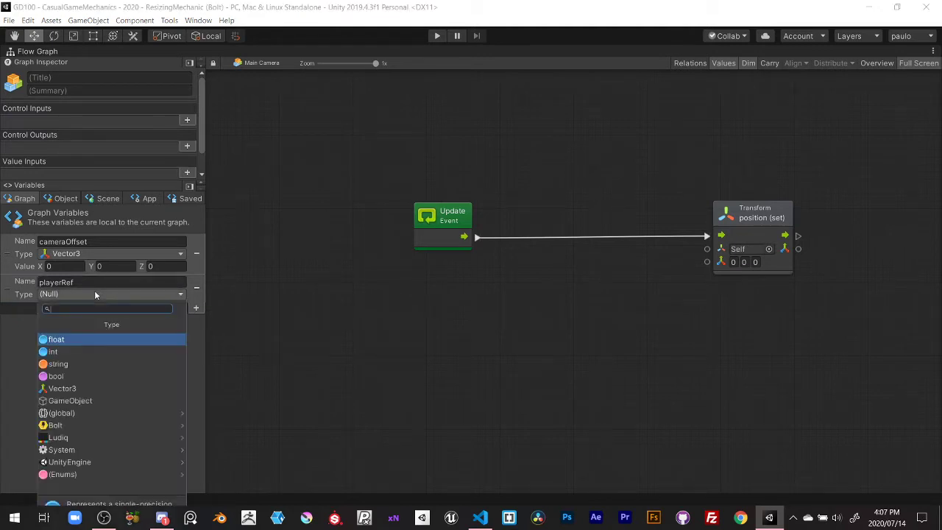
{"action": "type", "text": "Trans"}
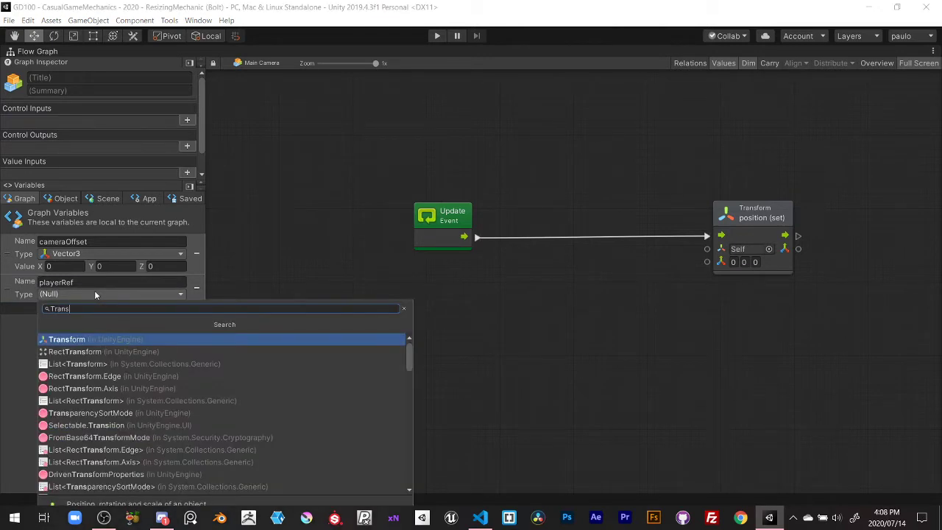
{"action": "left_click", "coordinate": [87, 337]}
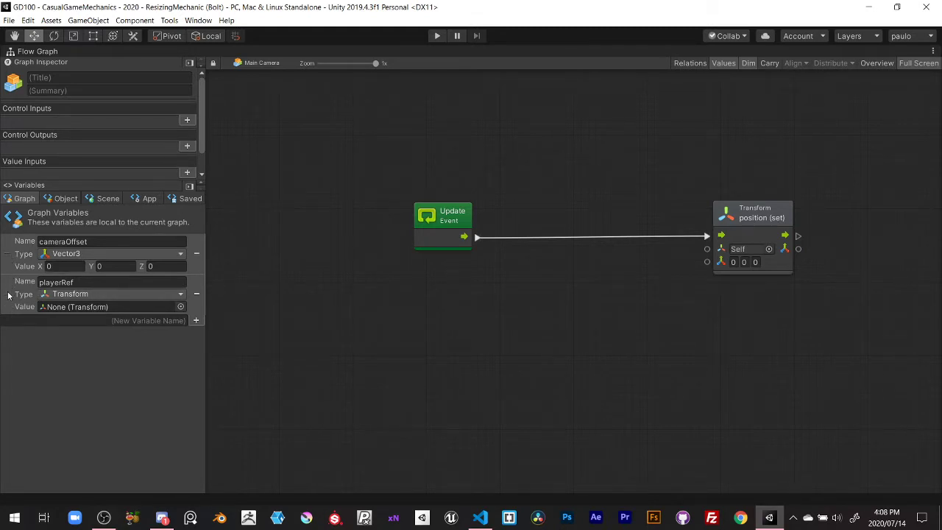
Place playerRef on the graph and attach a Transform.position (get) node to it
{"action": "left_click_drag", "start_coordinate": [9, 295], "coordinate": [385, 273]}
{"action": "left_click_drag", "start_coordinate": [455, 304], "coordinate": [513, 313]}
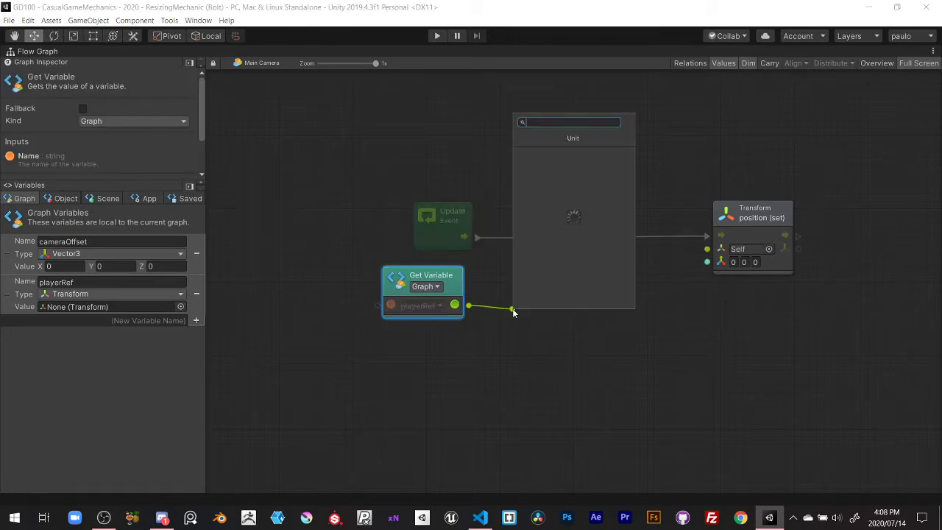
{"action": "type", "text": "transform"}
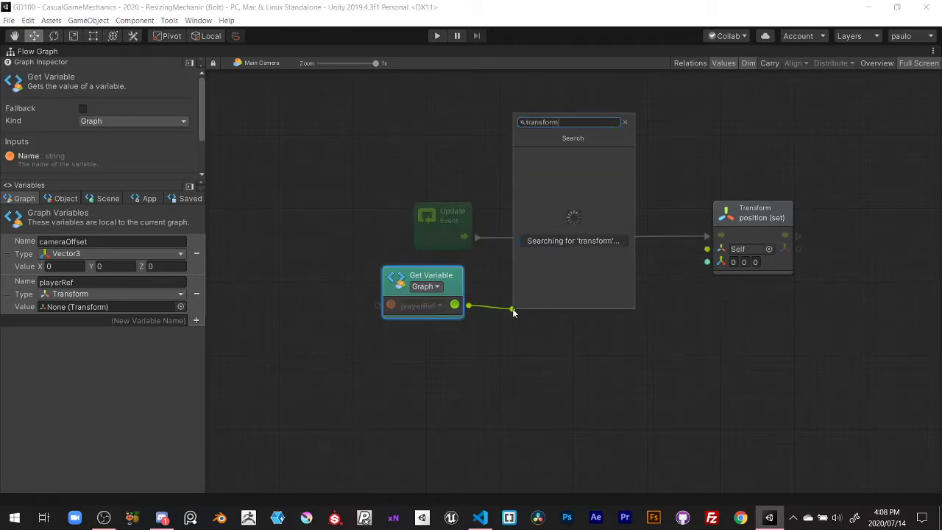
{"action": "type", "text": ".pos"}
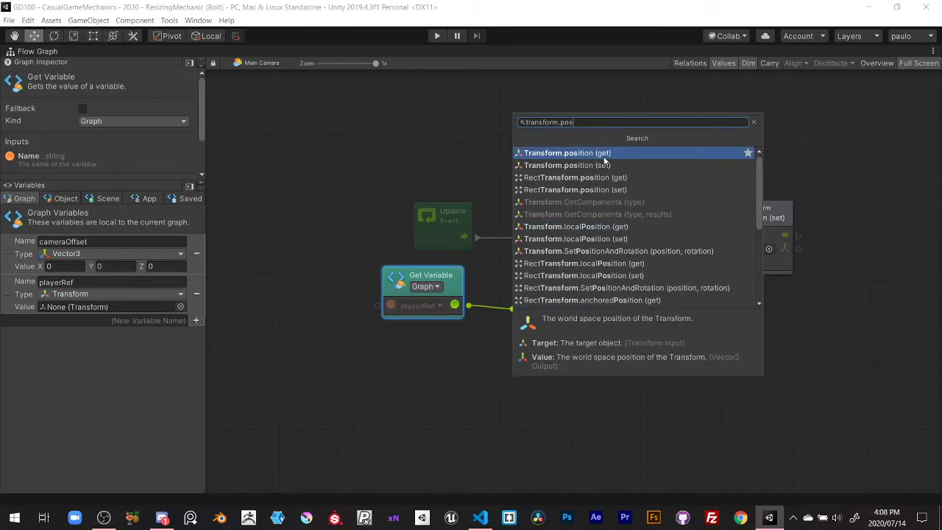
{"action": "left_click", "coordinate": [603, 155]}
{"action": "mouse_move", "coordinate": [555, 310]}
{"action": "left_mouse_down"}
{"action": "mouse_move", "coordinate": [532, 303]}
{"action": "mouse_move", "coordinate": [615, 326]}
{"action": "left_mouse_up"}
Add the player position to cameraOffset with an Add node feeding position (set), then tidy the nodes
{"action": "type", "text": "add"}
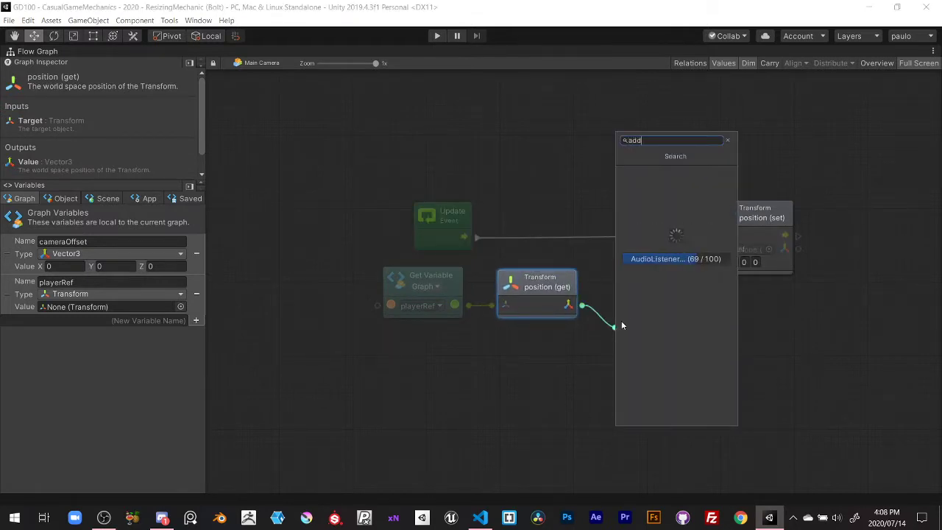
{"action": "left_click", "coordinate": [660, 173]}
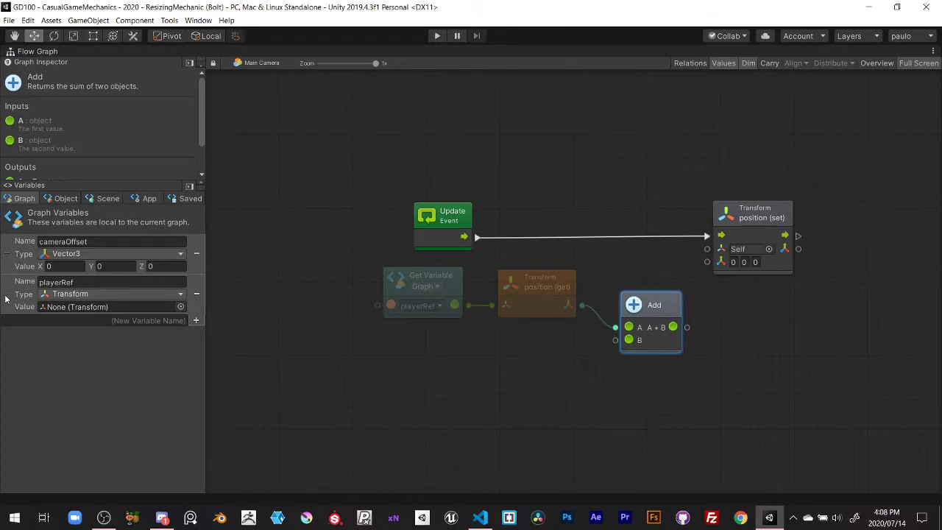
{"action": "left_click_drag", "start_coordinate": [13, 251], "coordinate": [471, 361]}
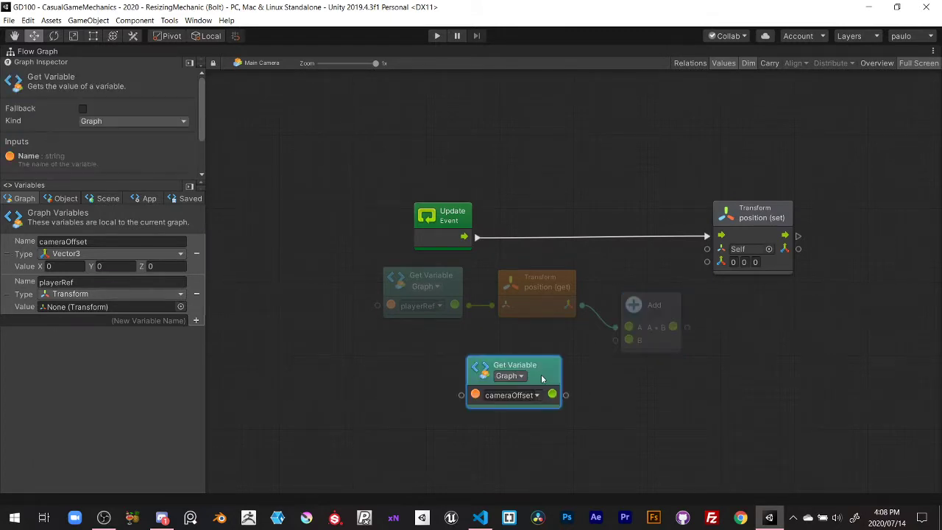
{"action": "left_click_drag", "start_coordinate": [564, 395], "coordinate": [707, 276]}
{"action": "left_click_drag", "start_coordinate": [660, 318], "coordinate": [653, 295]}
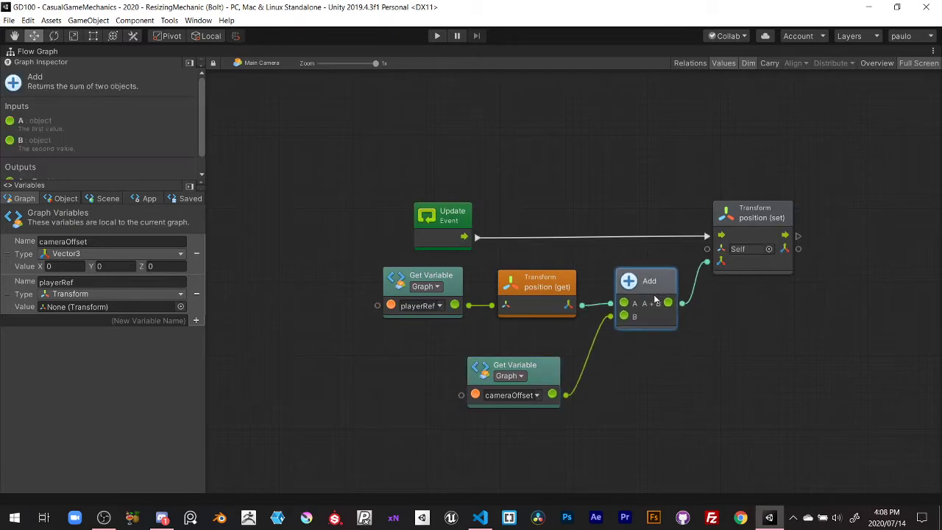
{"action": "left_click_drag", "start_coordinate": [514, 366], "coordinate": [533, 334]}
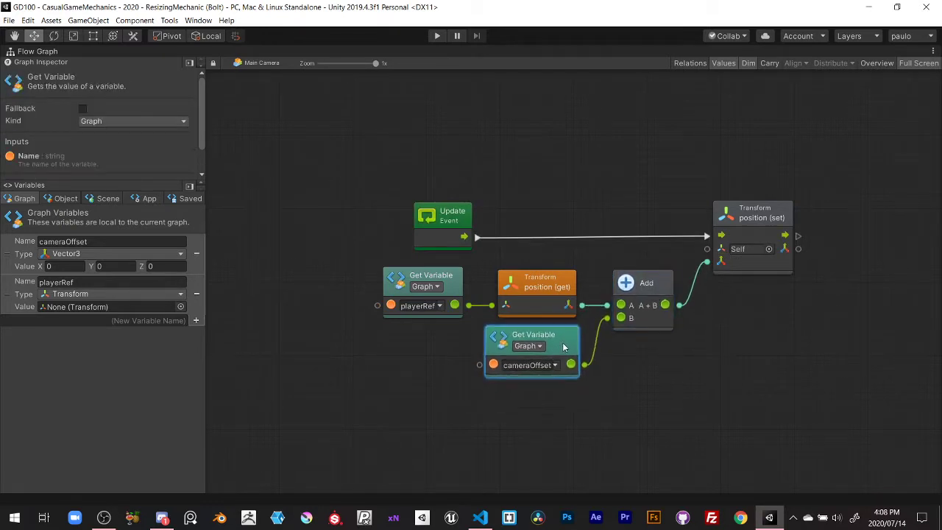
{"action": "left_click_drag", "start_coordinate": [352, 265], "coordinate": [662, 406]}
{"action": "mouse_move", "coordinate": [647, 287]}
{"action": "left_mouse_down"}
{"action": "mouse_move", "coordinate": [601, 300]}
{"action": "mouse_move", "coordinate": [666, 277]}
{"action": "left_mouse_up"}
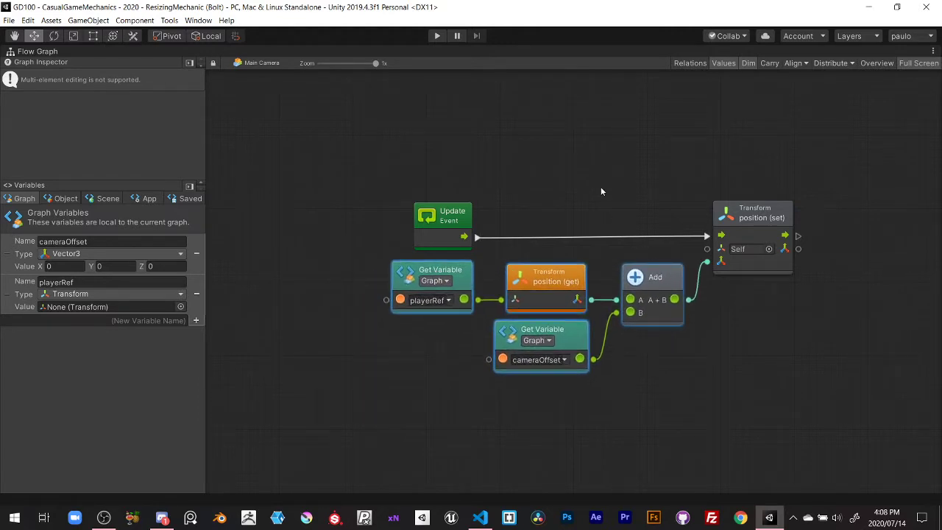
Wrap all the camera-follow nodes in a group titled 'Base CameraController'
{"action": "left_click", "coordinate": [601, 191]}
{"action": "left_click_drag", "start_coordinate": [761, 217], "coordinate": [767, 218]}
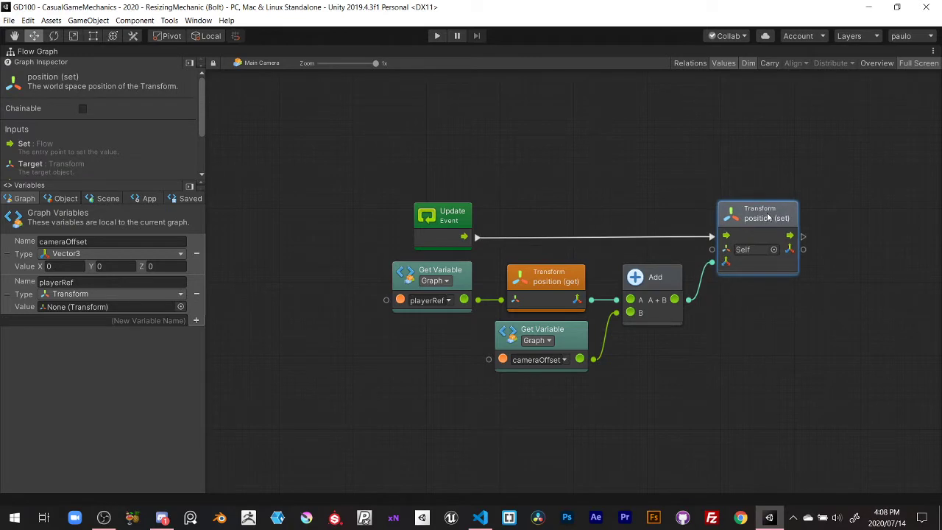
{"action": "left_click", "coordinate": [609, 175]}
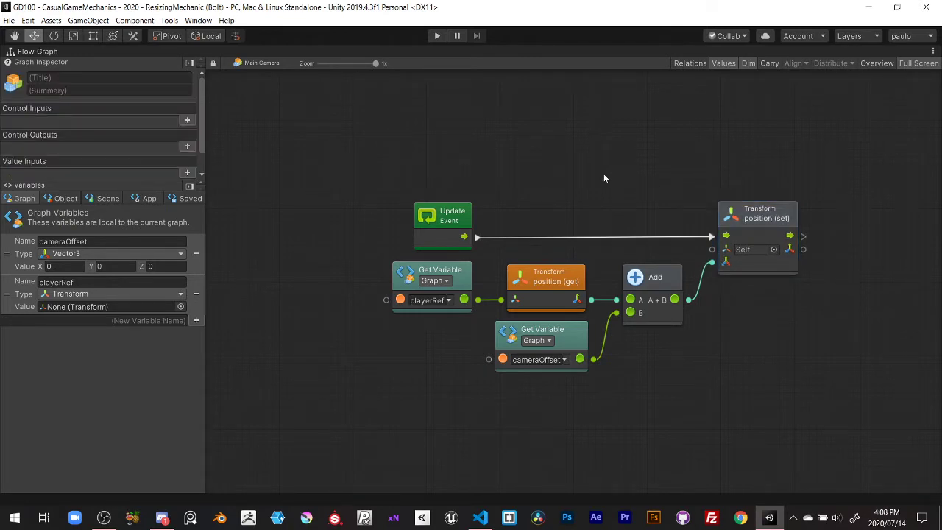
{"action": "middle_click_drag", "start_coordinate": [561, 181], "coordinate": [538, 208]}
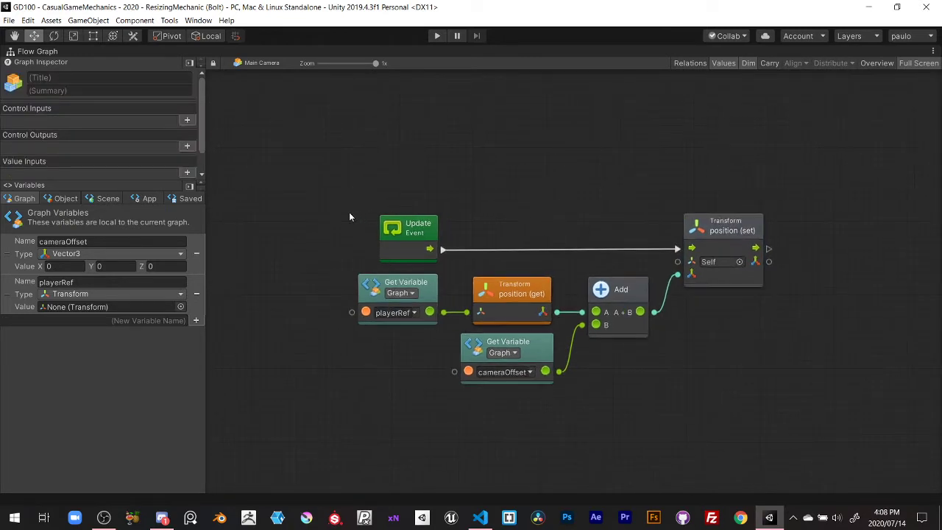
{"action": "left_click_drag", "start_coordinate": [341, 203], "coordinate": [784, 404], "text": "ctrl"}
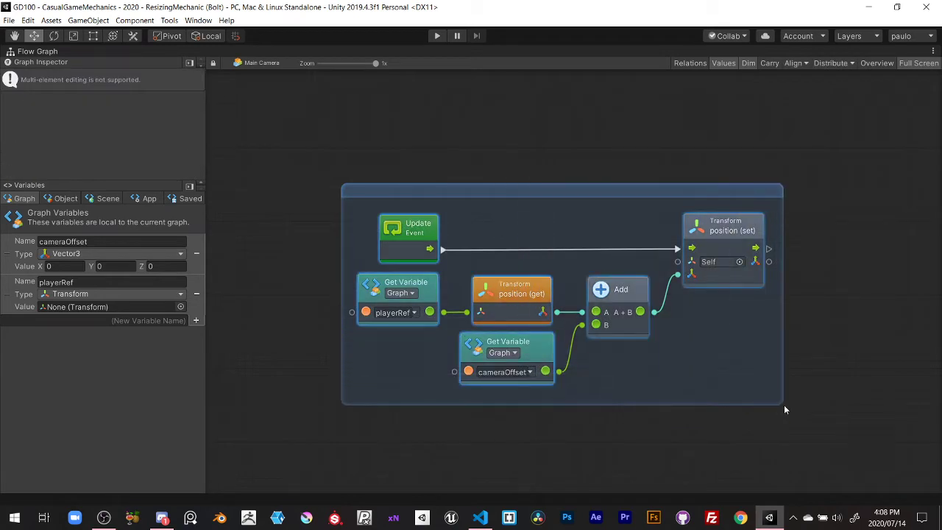
{"action": "type", "text": "Bas"}
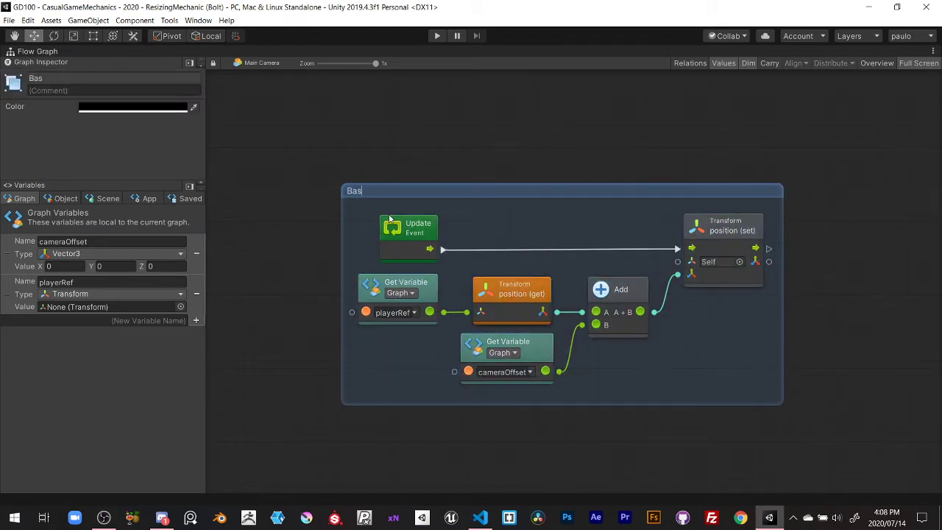
{"action": "type", "text": "Ac"}
{"action": "type", "text": "CameraCo"}
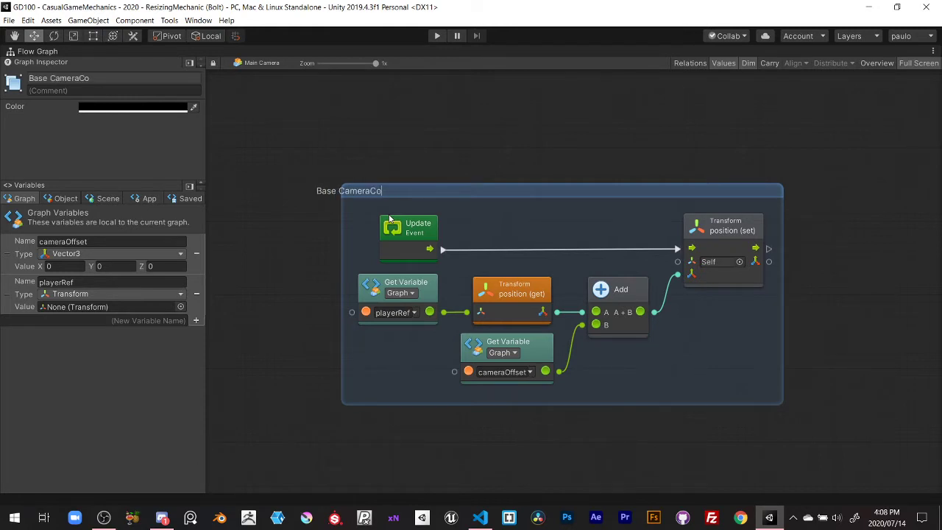
{"action": "type", "text": "ntroller"}
{"action": "key", "text": "Return"}
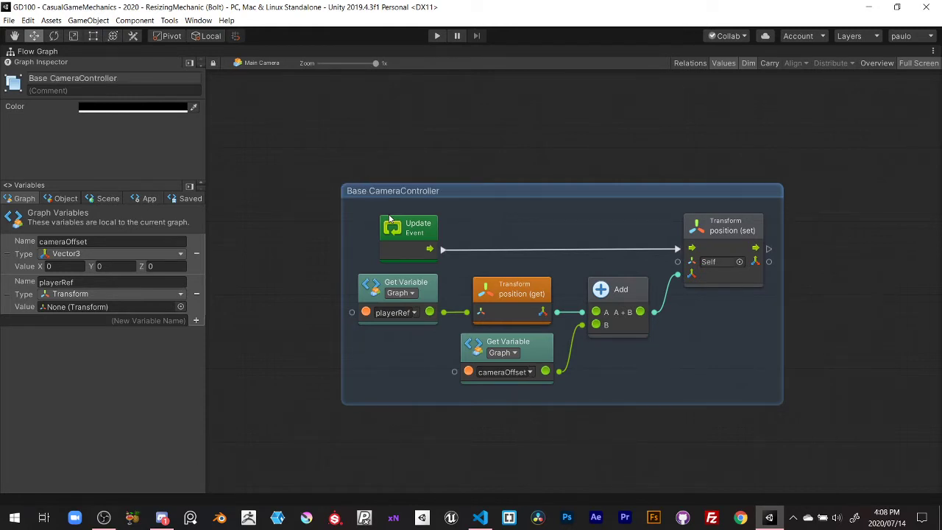
Switch between selecting the Base CameraController group and its inner nodes, then dismiss the context menu
{"action": "double_click", "coordinate": [406, 191]}
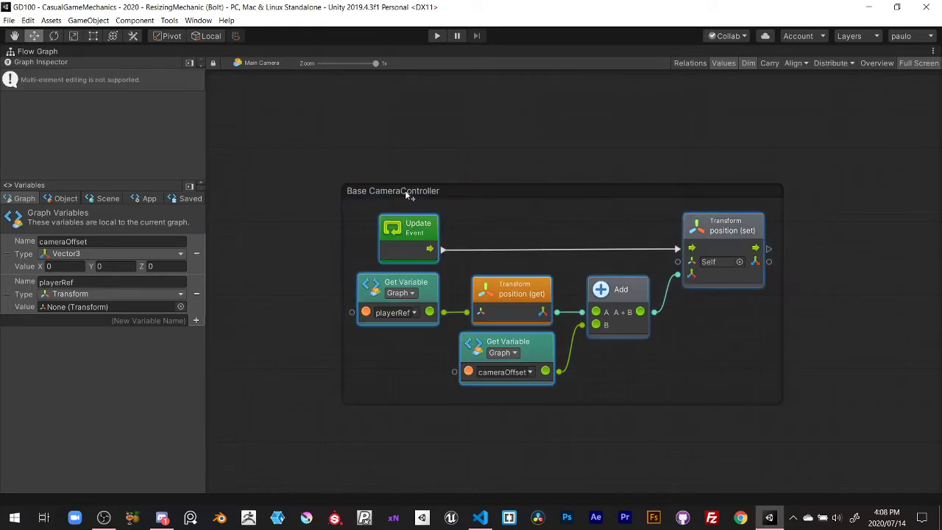
{"action": "left_click", "coordinate": [403, 191]}
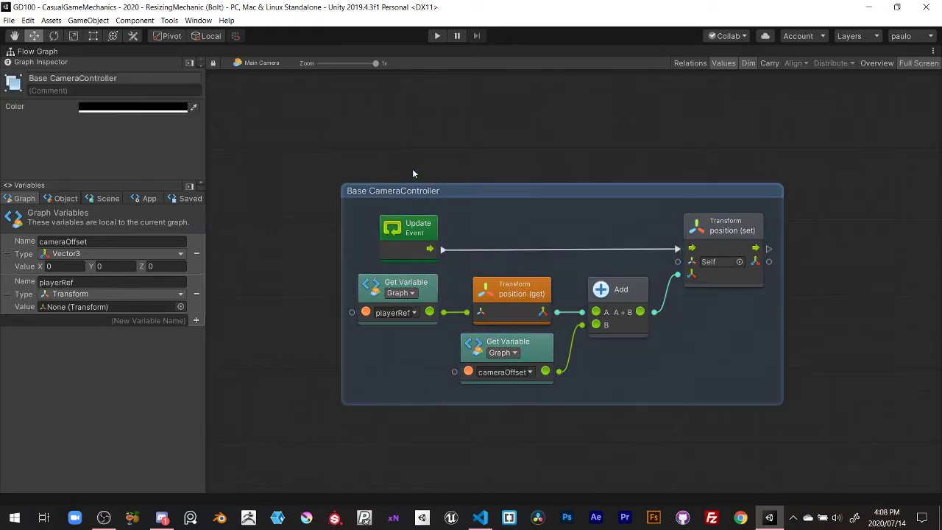
{"action": "double_click", "coordinate": [401, 192]}
{"action": "left_click", "coordinate": [401, 193]}
{"action": "double_click", "coordinate": [401, 192]}
{"action": "left_click", "coordinate": [401, 190]}
{"action": "left_click", "coordinate": [403, 205]}
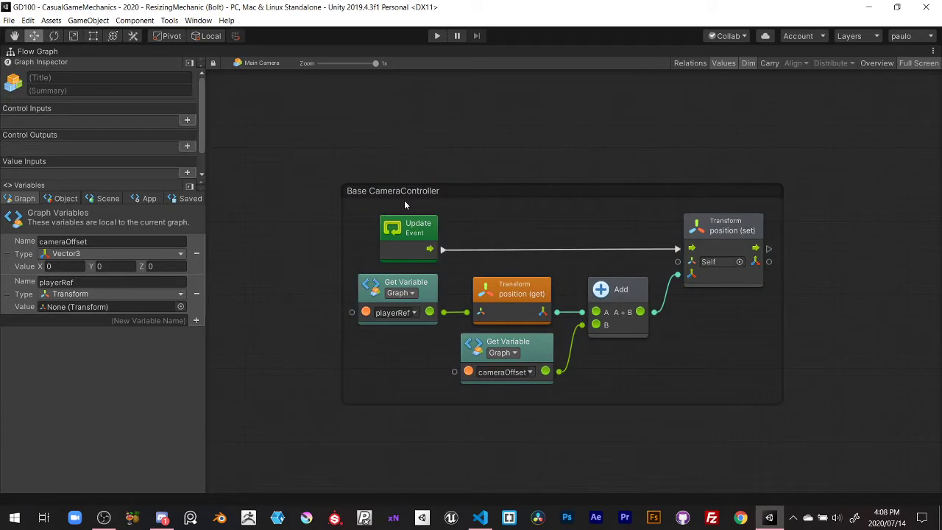
{"action": "left_click", "coordinate": [405, 192]}
{"action": "double_click", "coordinate": [404, 192]}
{"action": "left_click", "coordinate": [406, 199]}
{"action": "double_click", "coordinate": [403, 190]}
{"action": "left_click", "coordinate": [403, 191]}
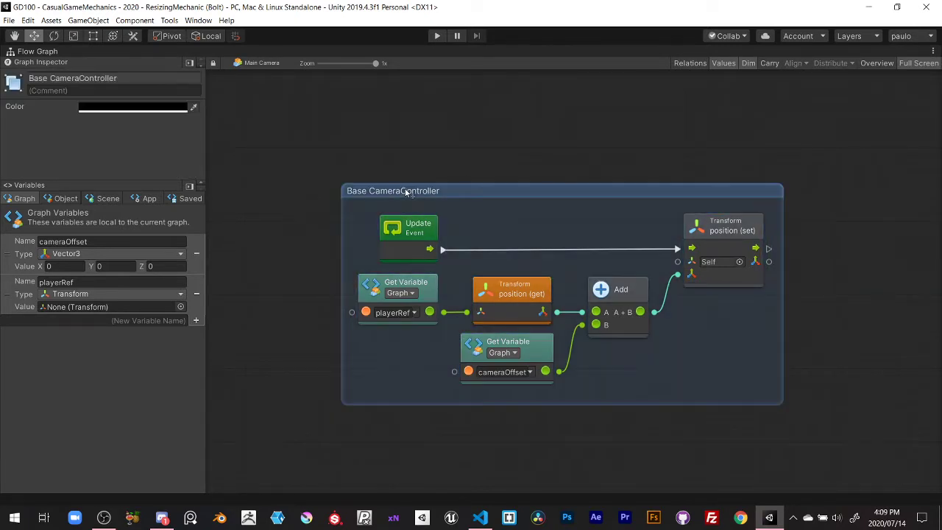
{"action": "right_click", "coordinate": [404, 191]}
{"action": "left_click", "coordinate": [405, 168]}
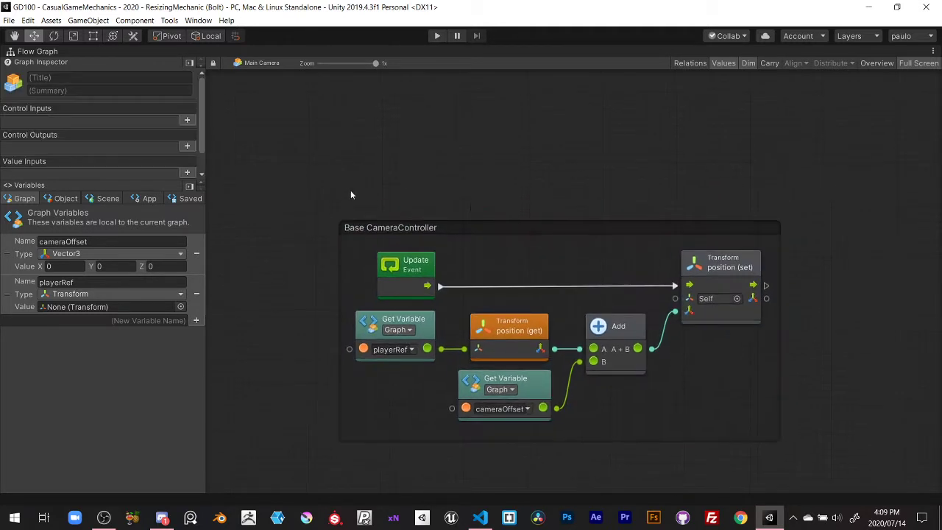
Add a Start event flowing into a Set Variable node for cameraOffset
{"action": "right_click", "coordinate": [383, 139]}
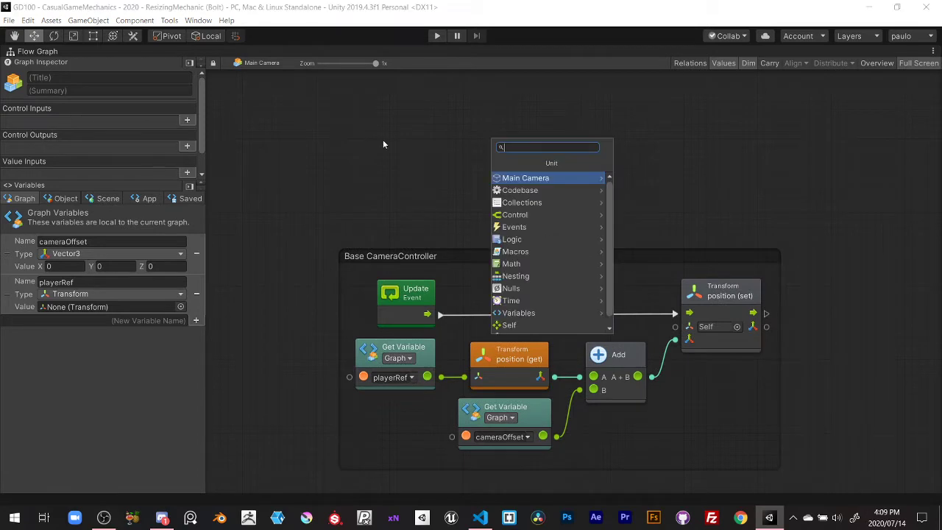
{"action": "type", "text": "Start"}
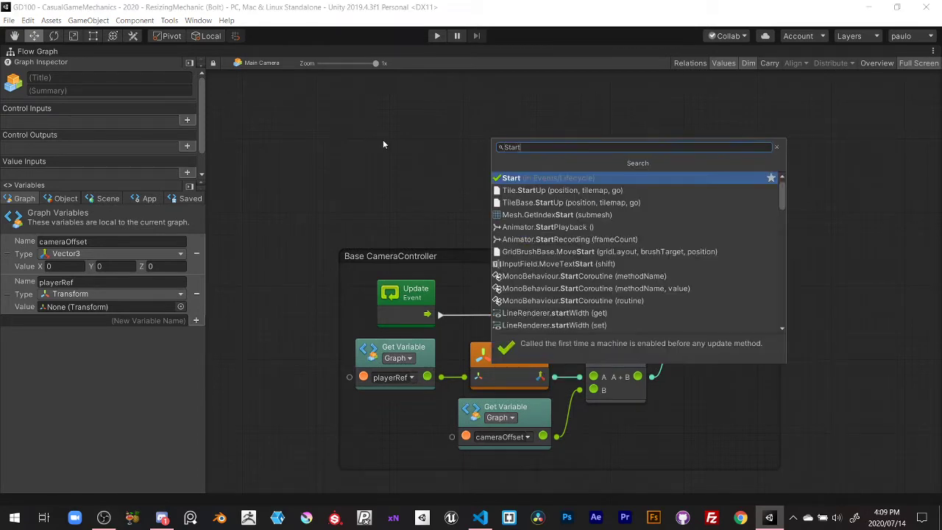
{"action": "left_click", "coordinate": [514, 178]}
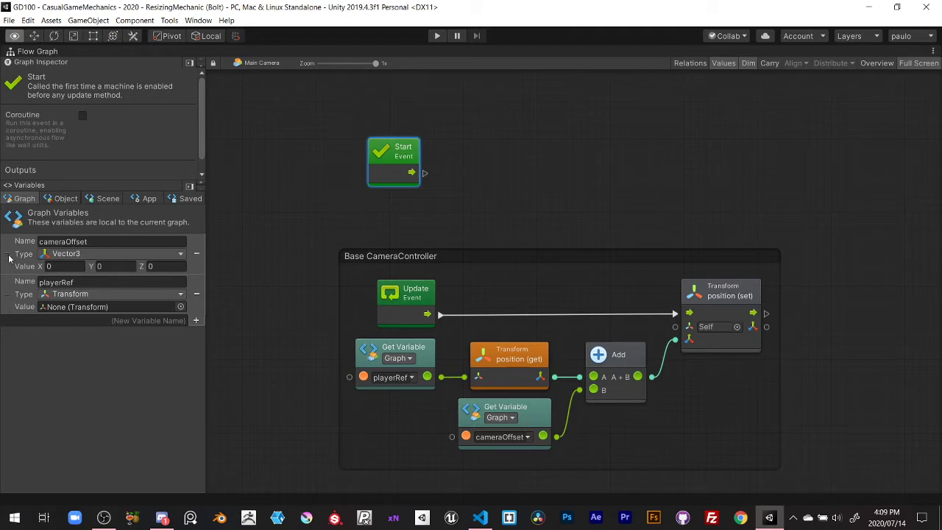
{"action": "left_click_drag", "start_coordinate": [8, 258], "coordinate": [544, 170], "text": "alt"}
{"action": "mouse_move", "coordinate": [426, 173]}
{"action": "left_mouse_down"}
{"action": "mouse_move", "coordinate": [558, 209]}
{"action": "mouse_move", "coordinate": [558, 181]}
{"action": "left_mouse_up"}
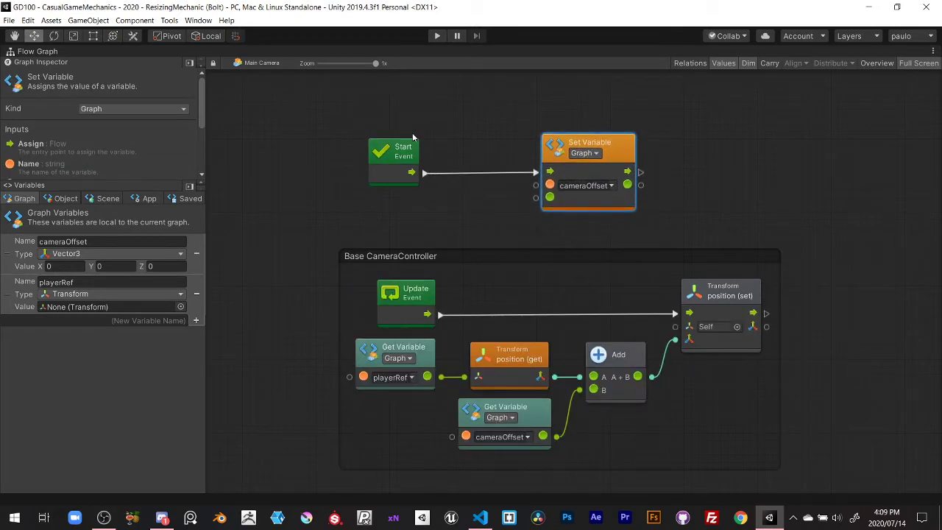
Reposition the Start and Set Variable nodes and search the canvas for transform.position
{"action": "mouse_move", "coordinate": [346, 109]}
{"action": "left_mouse_down"}
{"action": "mouse_move", "coordinate": [610, 211]}
{"action": "mouse_move", "coordinate": [620, 144]}
{"action": "left_mouse_up"}
{"action": "scroll", "coordinate": [603, 258], "scroll_direction": "up", "scroll_amount": 3}
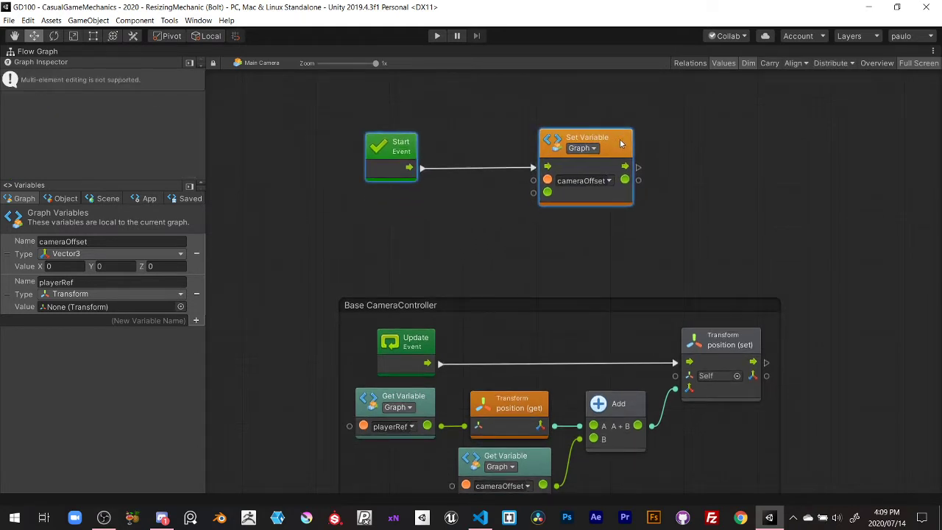
{"action": "left_click", "coordinate": [530, 252]}
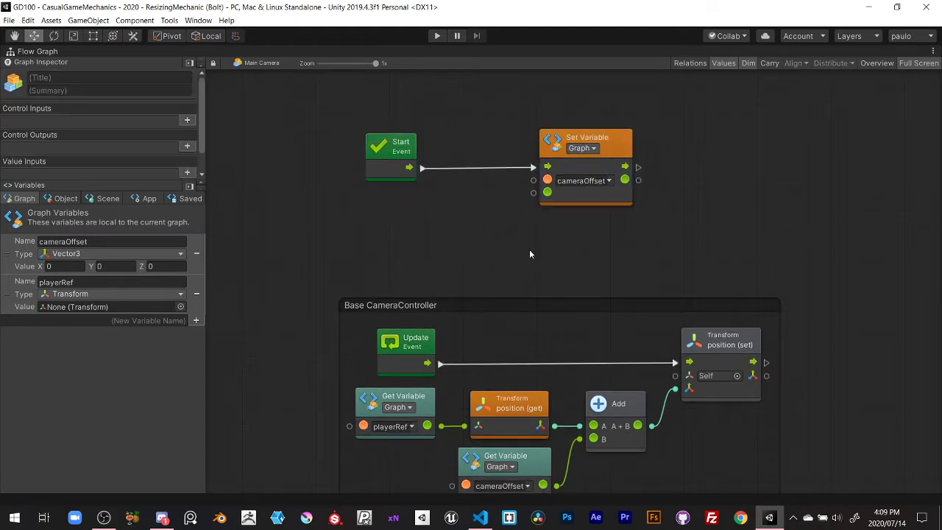
{"action": "right_click", "coordinate": [286, 205]}
{"action": "type", "text": "tra"}
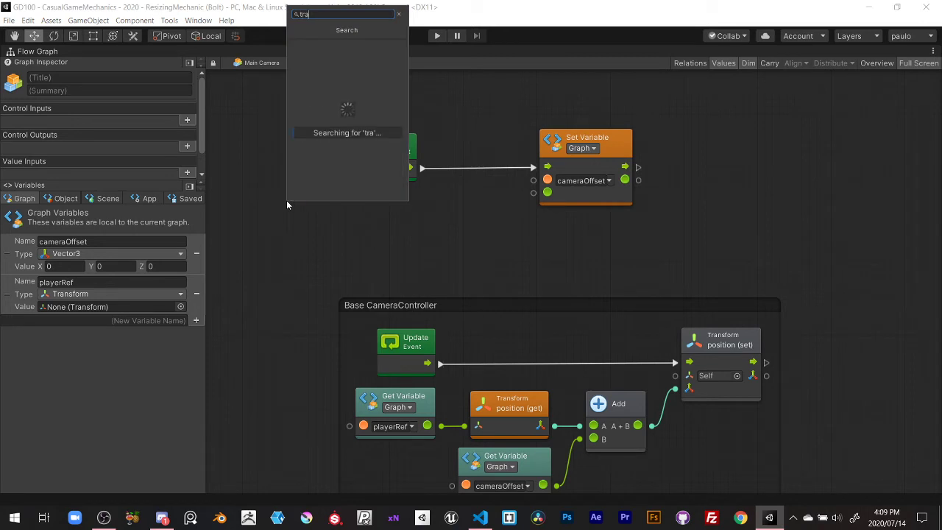
{"action": "type", "text": "nsform."}
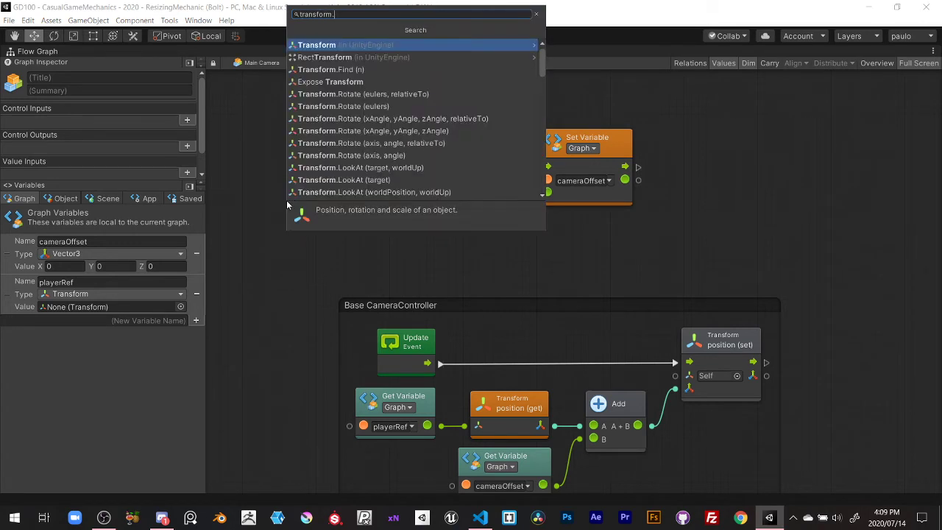
{"action": "type", "text": "posi"}
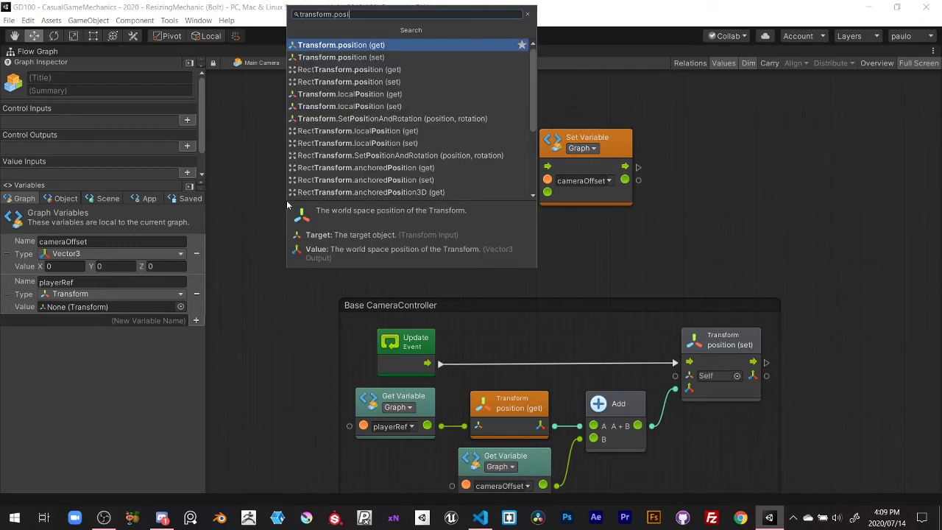
Feed a Transform position (get) node into Set Variable's value, then search 'FindObject' from its flow output
{"action": "left_click", "coordinate": [360, 49]}
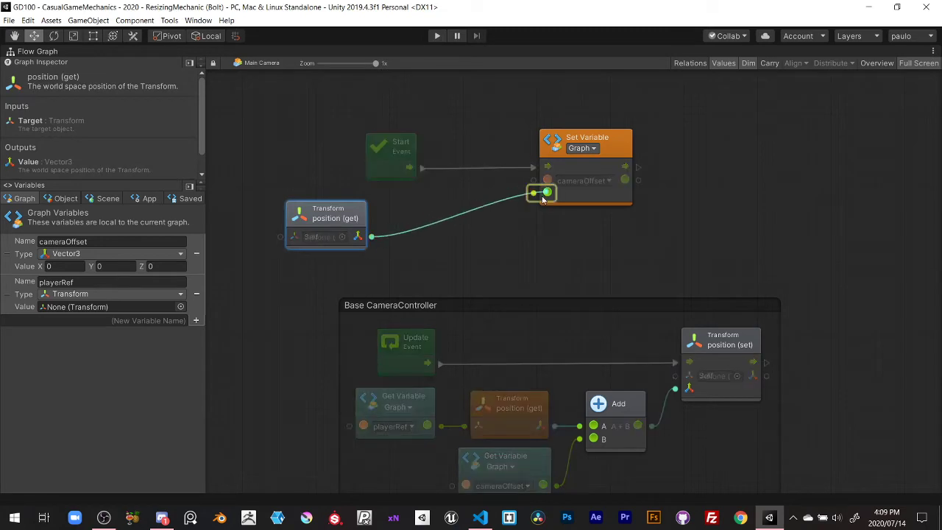
{"action": "left_click_drag", "start_coordinate": [372, 237], "coordinate": [547, 192]}
{"action": "left_click_drag", "start_coordinate": [346, 218], "coordinate": [394, 204]}
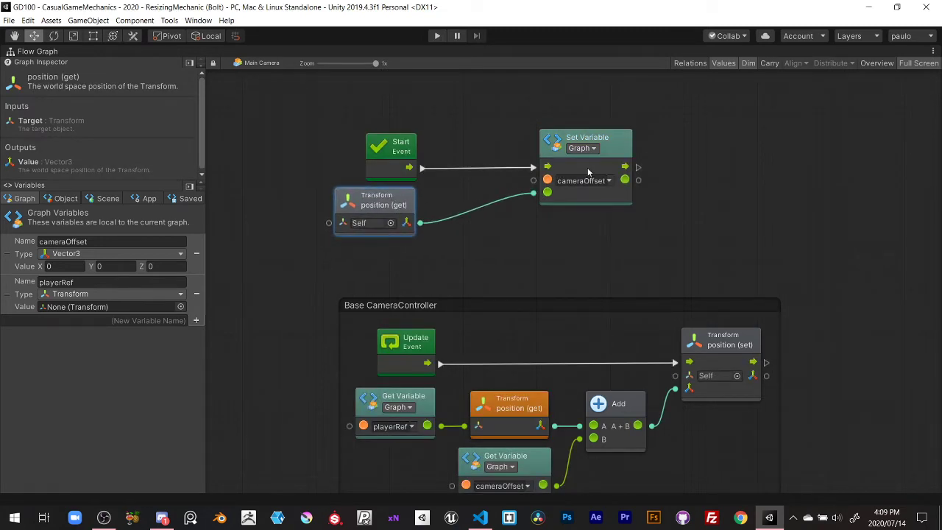
{"action": "left_click_drag", "start_coordinate": [623, 164], "coordinate": [567, 165]}
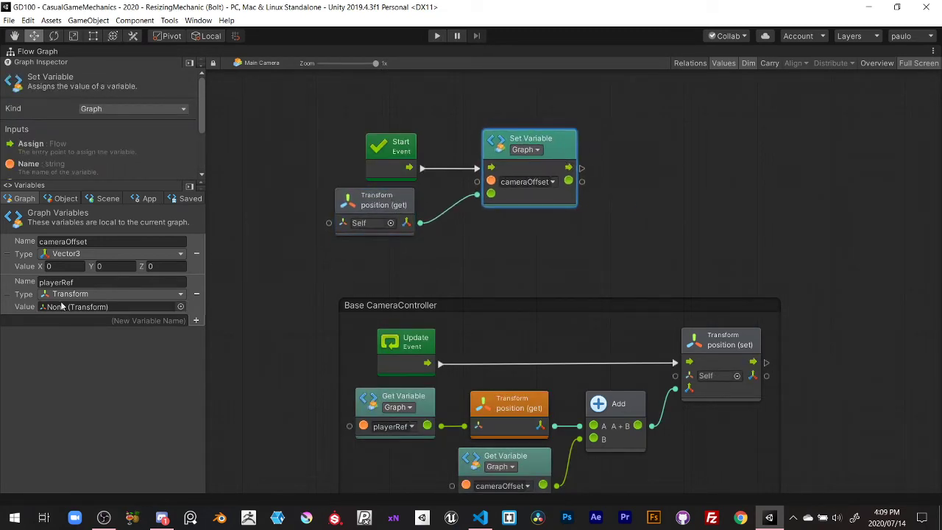
{"action": "middle_click_drag", "start_coordinate": [471, 260], "coordinate": [330, 285]}
{"action": "left_click_drag", "start_coordinate": [428, 192], "coordinate": [513, 196]}
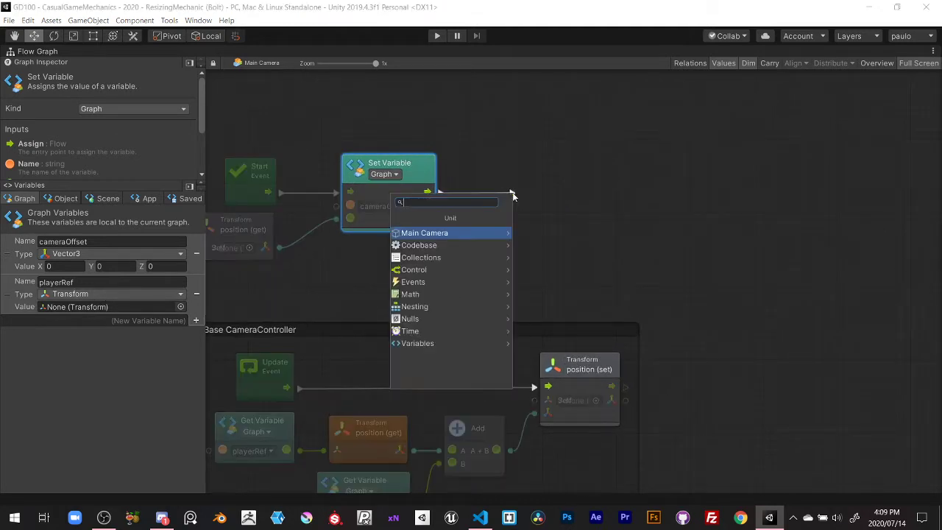
{"action": "type", "text": "Find"}
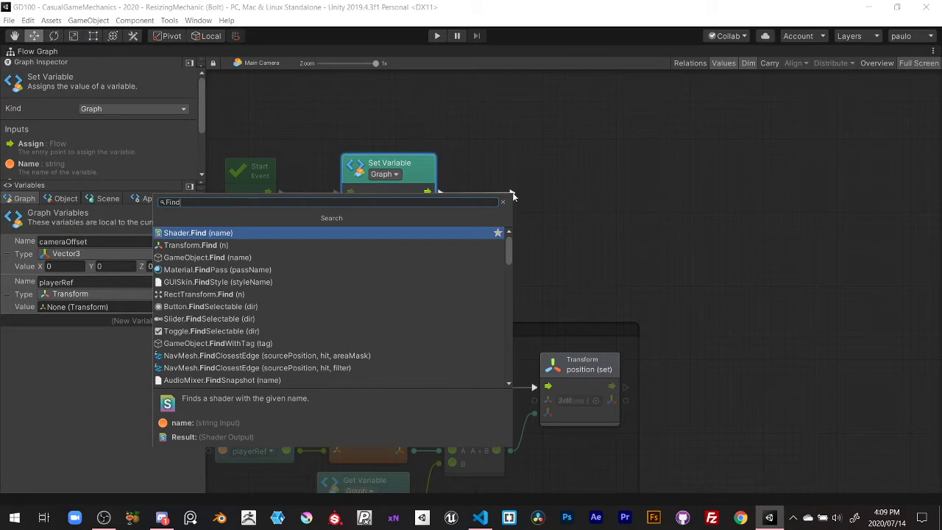
{"action": "type", "text": "Object"}
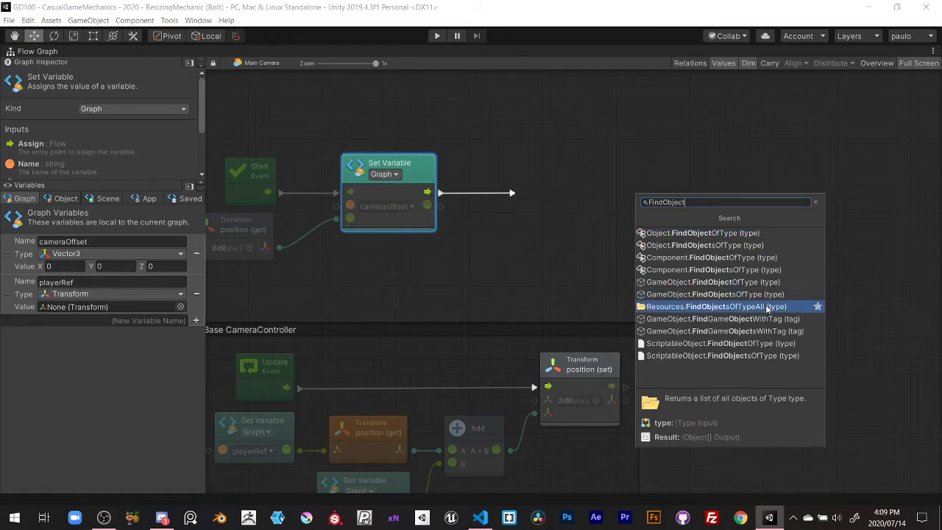
Add a FindObjectOfType node typed List<ResizingController> after Set Variable, then delete it again
{"action": "left_click", "coordinate": [739, 287]}
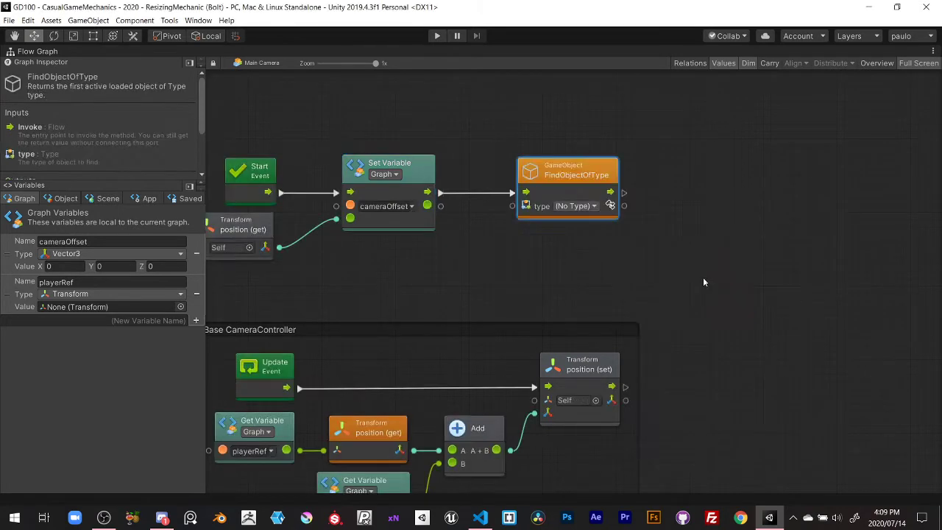
{"action": "left_click", "coordinate": [591, 207]}
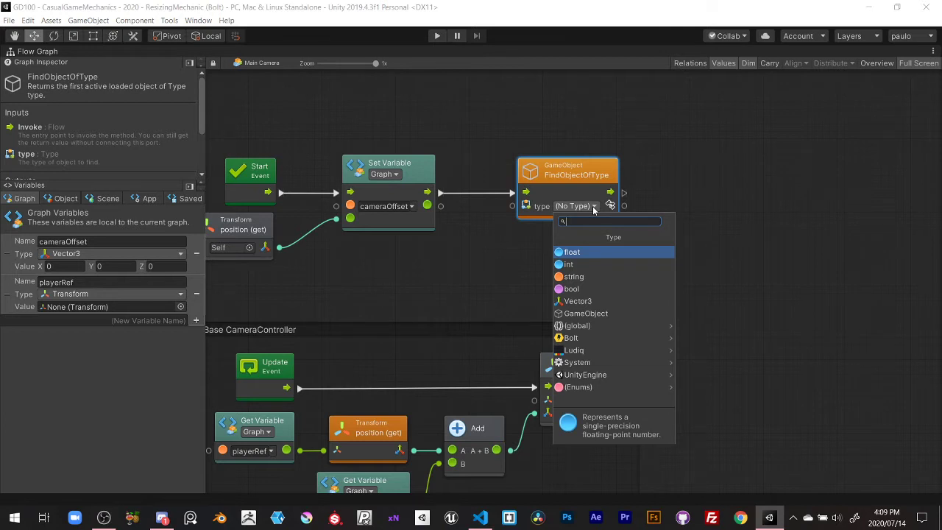
{"action": "type", "text": "Resizi"}
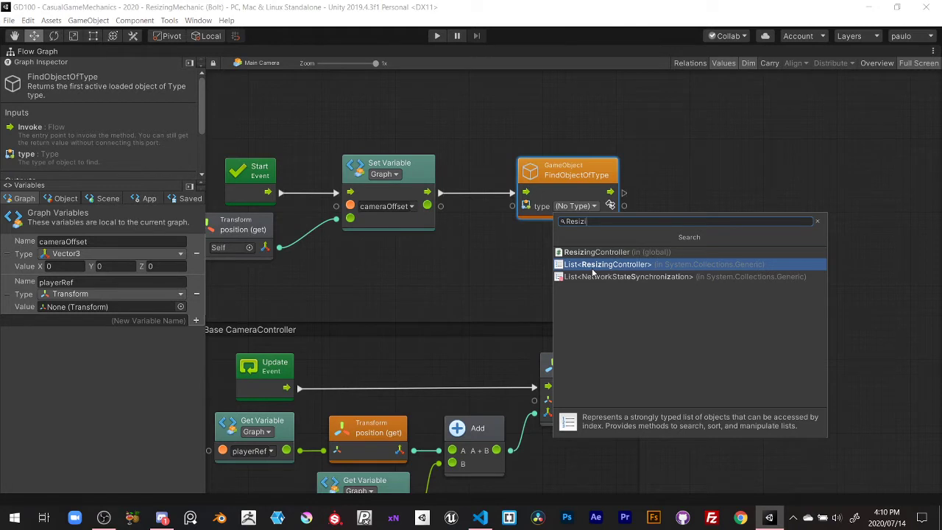
{"action": "left_click", "coordinate": [598, 264]}
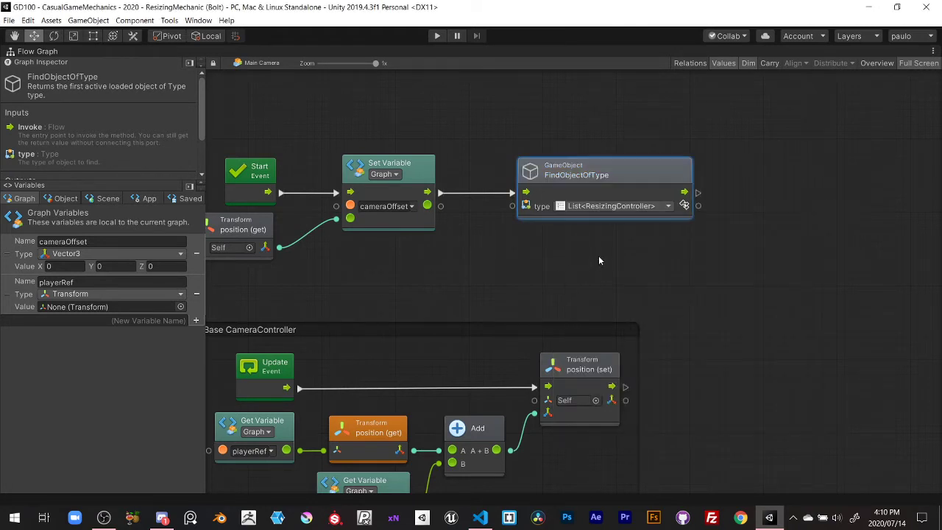
{"action": "left_click", "coordinate": [666, 207]}
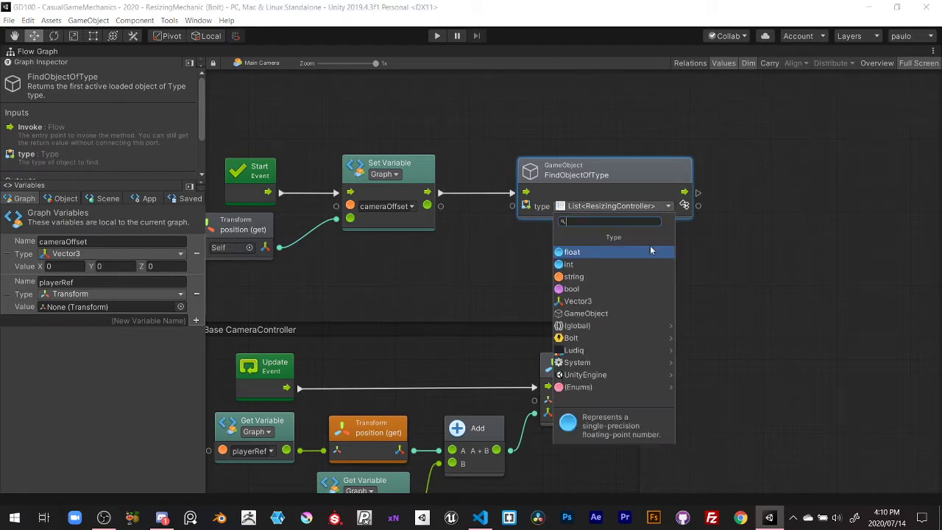
{"action": "left_click", "coordinate": [608, 352]}
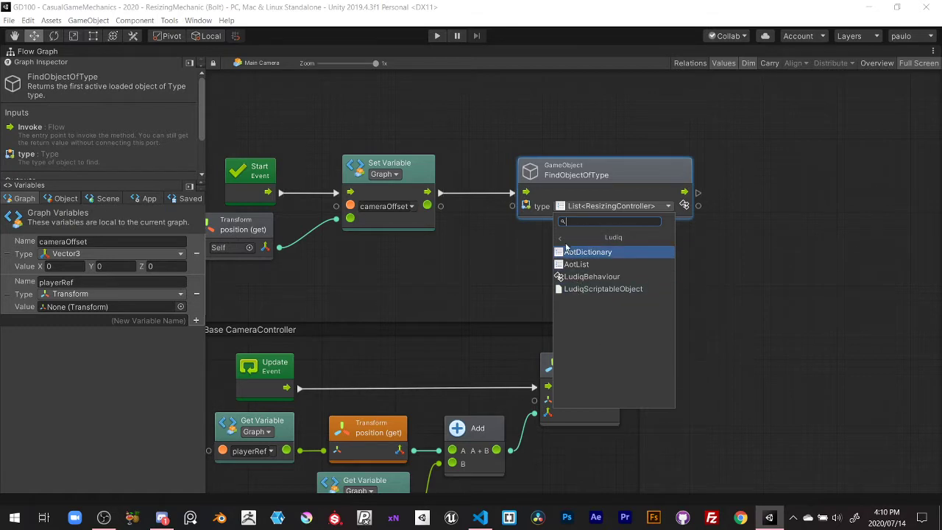
{"action": "left_click", "coordinate": [559, 237]}
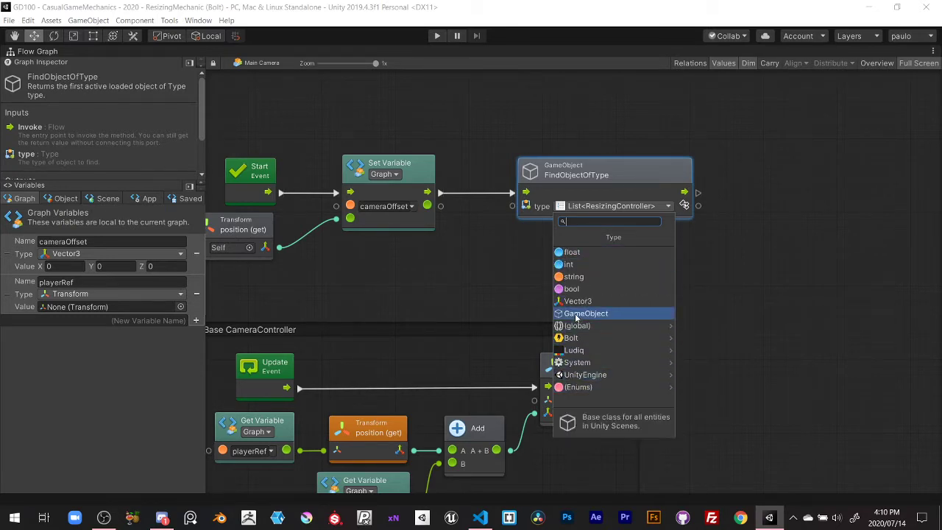
{"action": "type", "text": "Resizing"}
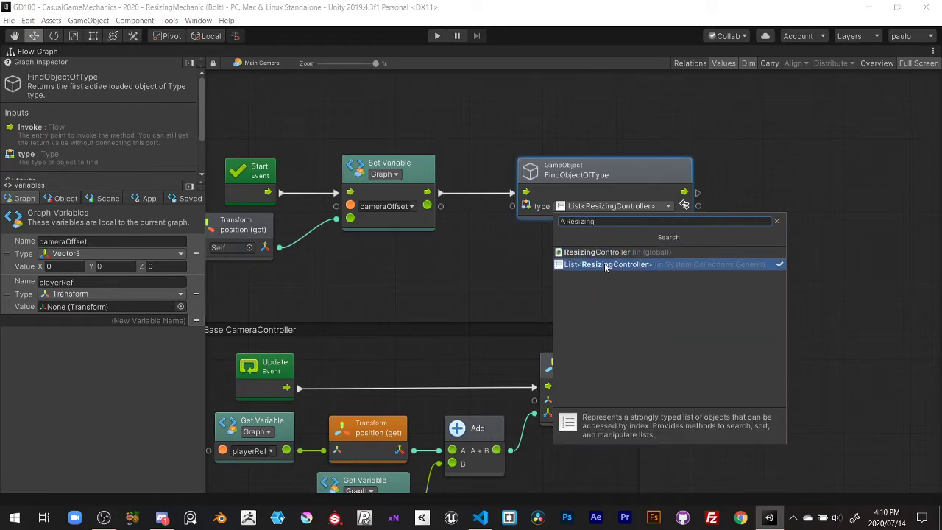
{"action": "left_click", "coordinate": [453, 259]}
{"action": "left_click", "coordinate": [592, 189]}
{"action": "key", "text": "Delete"}
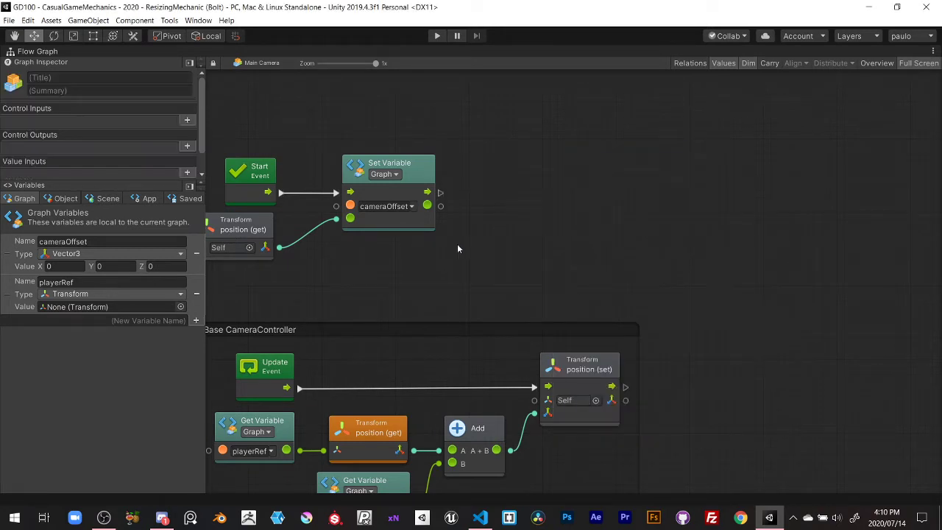
Group the Start, position and Set Variable nodes as 'CameraOffset At Start' and nudge it down-right
{"action": "left_click_drag", "start_coordinate": [358, 115], "coordinate": [641, 274], "text": "ctrl"}
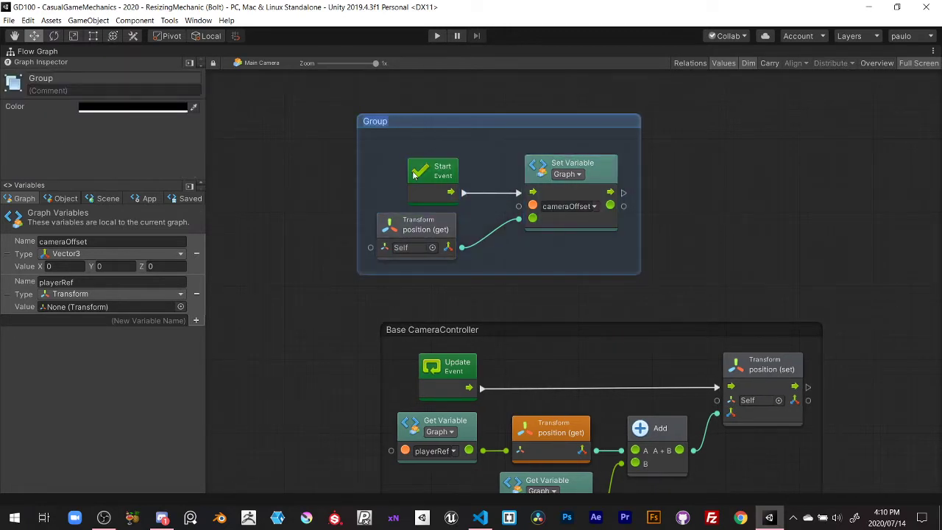
{"action": "type", "text": "CameraOffs"}
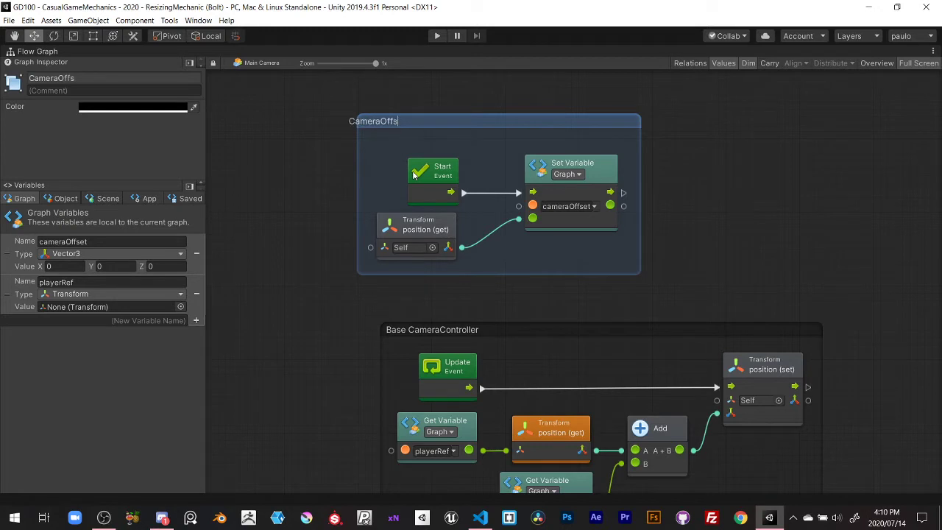
{"action": "type", "text": "et"}
{"action": "type", "text": " At Star"}
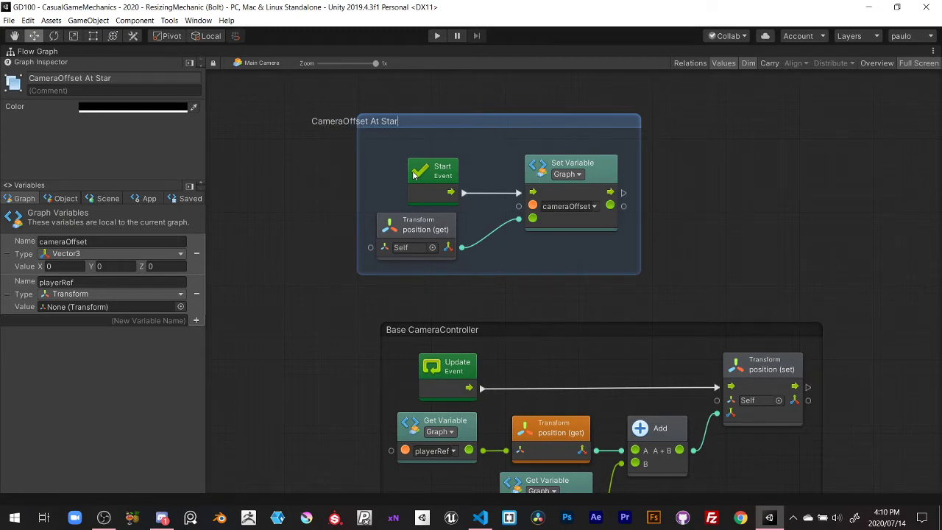
{"action": "type", "text": "t"}
{"action": "key", "text": "Return"}
{"action": "left_click_drag", "start_coordinate": [478, 130], "coordinate": [508, 168]}
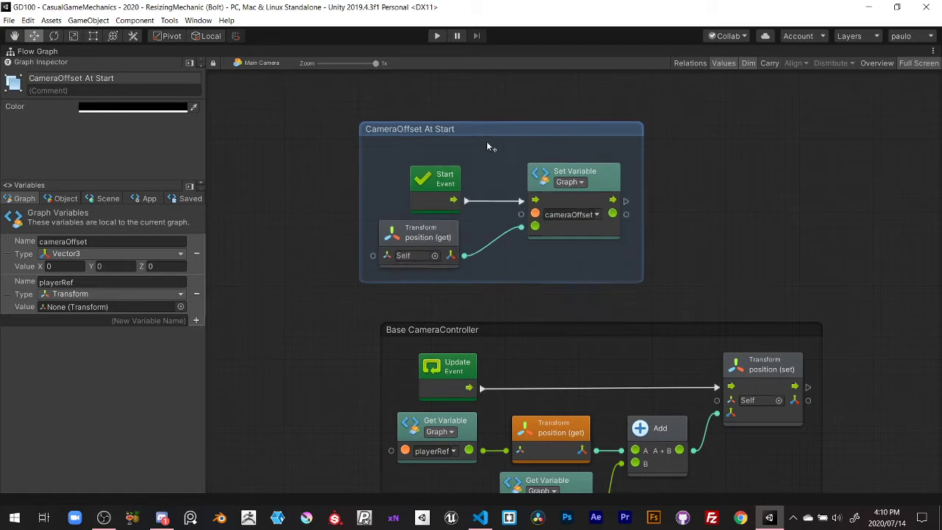
{"action": "left_click", "coordinate": [240, 212]}
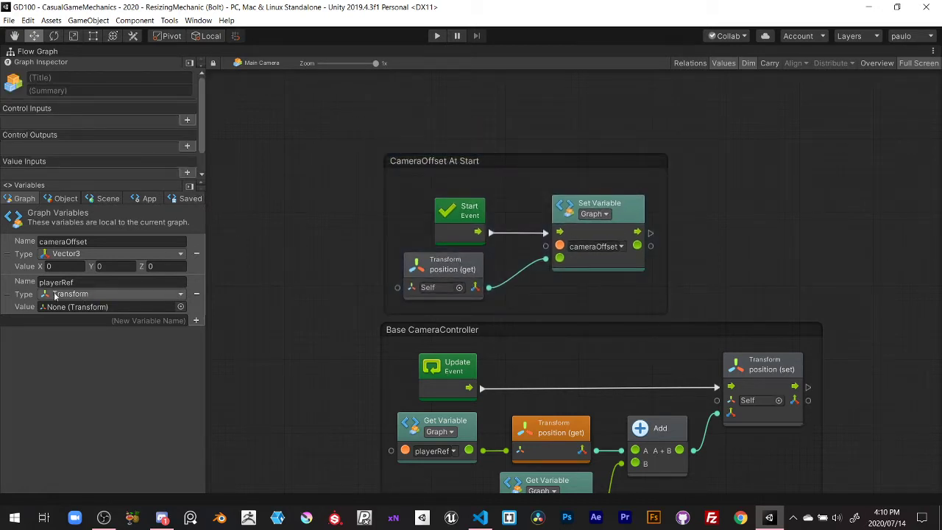
Remove playerRef from the graph variables and recreate it as an object variable
{"action": "left_click", "coordinate": [70, 282]}
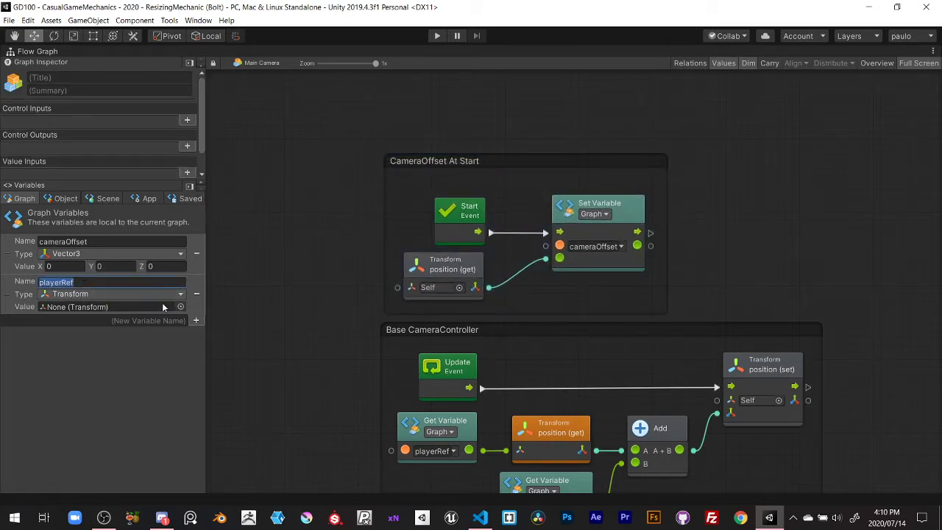
{"action": "left_click", "coordinate": [196, 293]}
{"action": "left_click", "coordinate": [80, 196]}
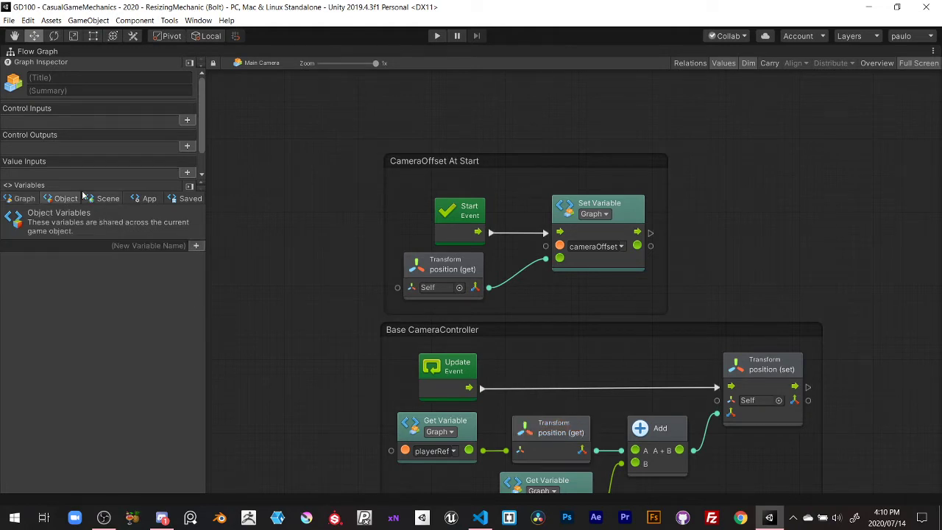
{"action": "left_click", "coordinate": [66, 245]}
{"action": "type", "text": "playerRef"}
{"action": "key", "text": "Return"}
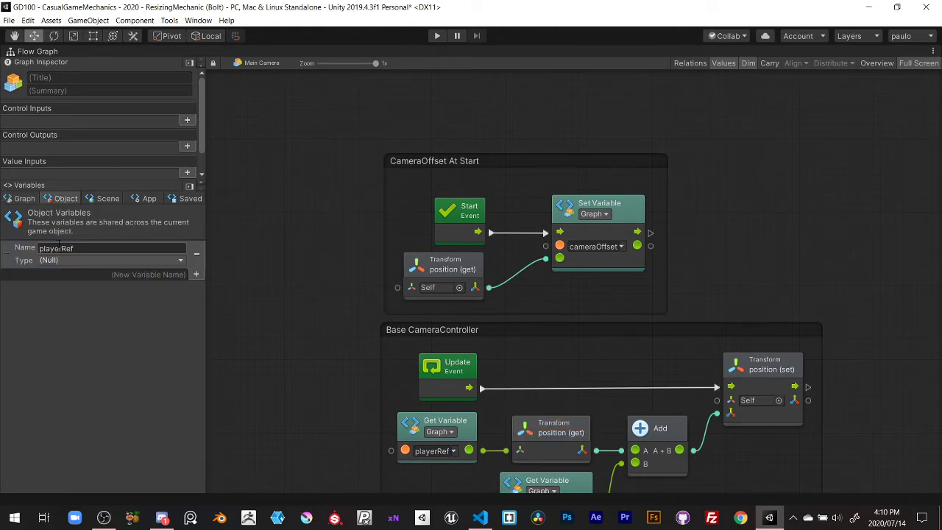
Set the playerRef object variable to type Transform referencing PlayerBase
{"action": "left_click", "coordinate": [68, 263]}
{"action": "type", "text": "Tran"}
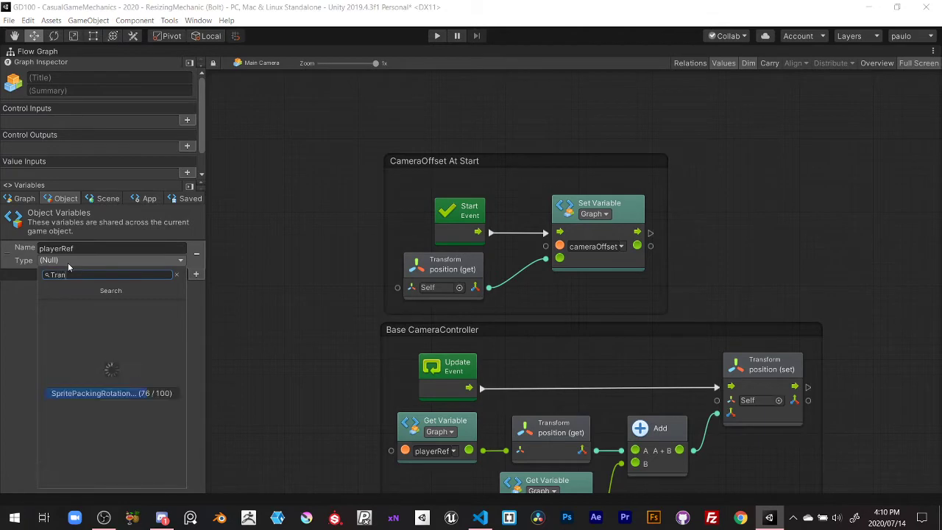
{"action": "type", "text": "sform"}
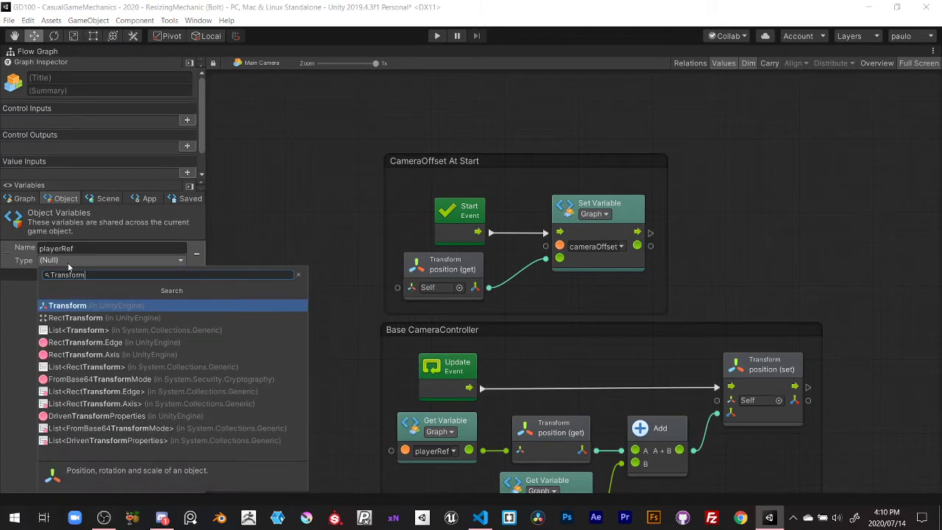
{"action": "left_click", "coordinate": [64, 305]}
{"action": "left_click", "coordinate": [181, 273]}
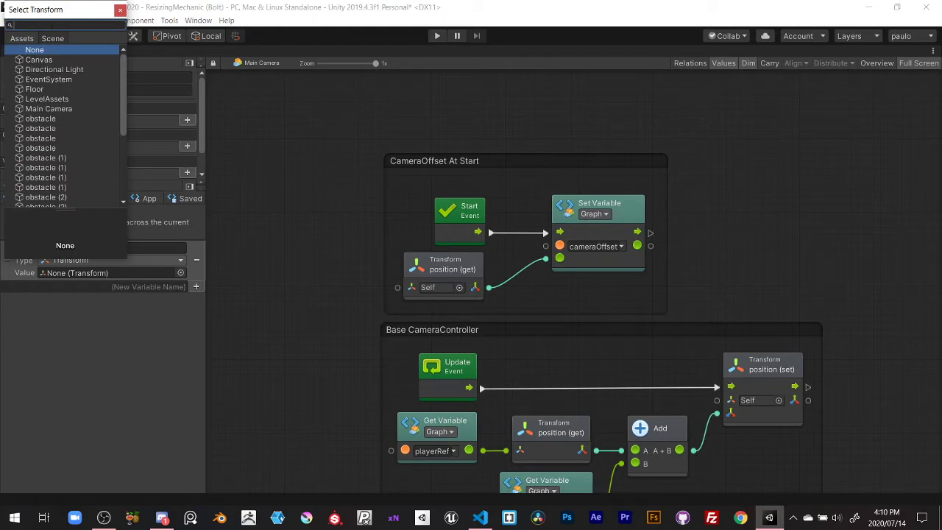
{"action": "type", "text": "Player"}
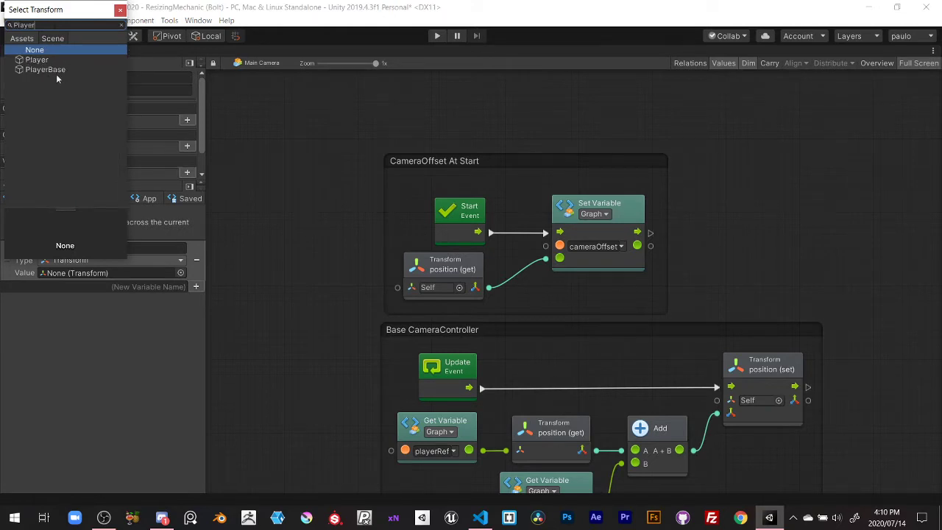
{"action": "left_click", "coordinate": [51, 70]}
{"action": "left_click", "coordinate": [120, 10]}
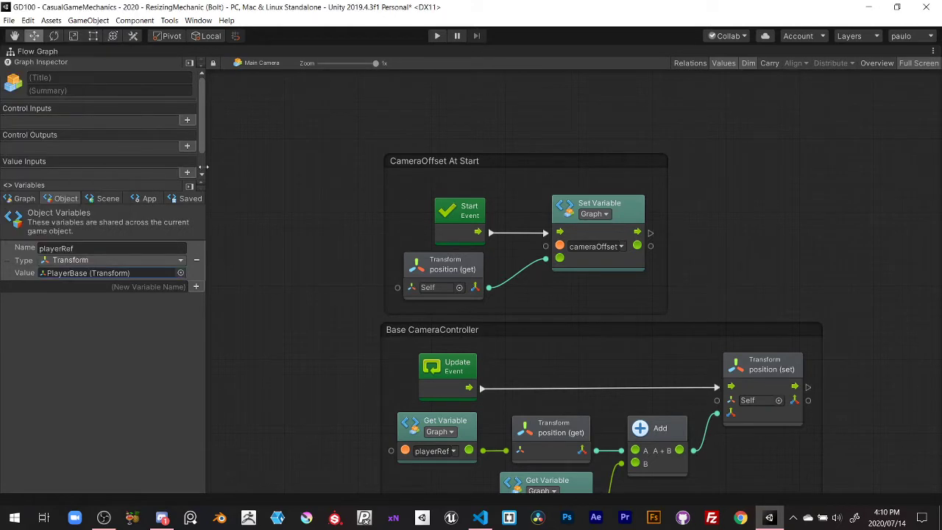
Recentre both groups, save the scene with Ctrl+S, and leave the full-size graph view
{"action": "middle_click_drag", "start_coordinate": [315, 295], "coordinate": [285, 204]}
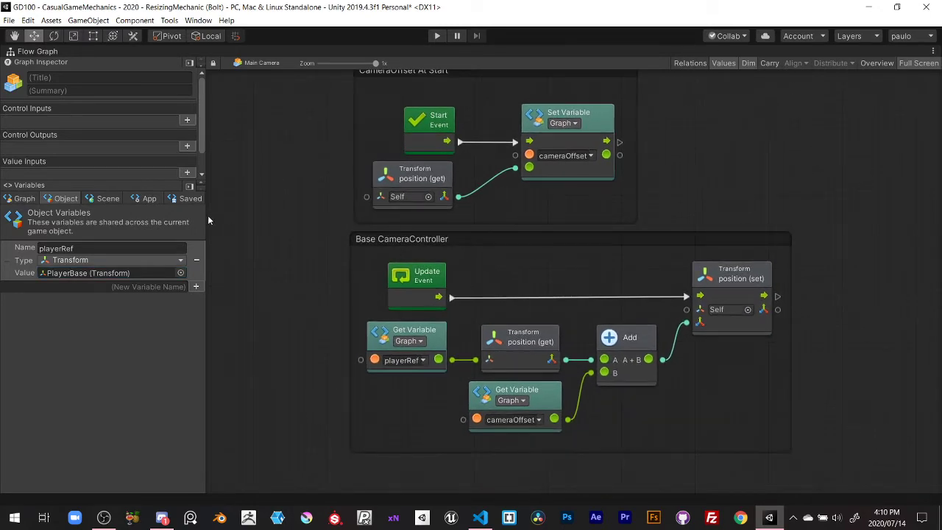
{"action": "middle_click_drag", "start_coordinate": [352, 223], "coordinate": [392, 270]}
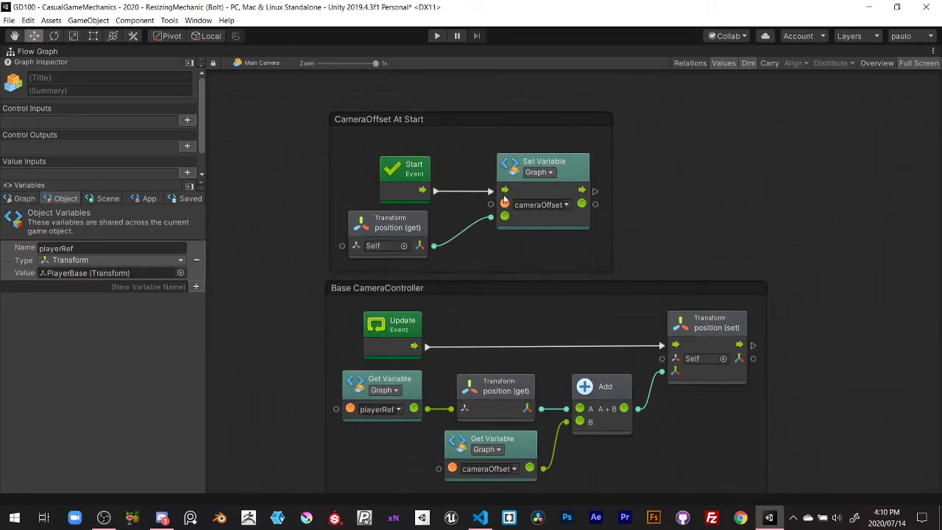
{"action": "key", "text": "ctrl+s"}
{"action": "key", "text": "shift+space"}
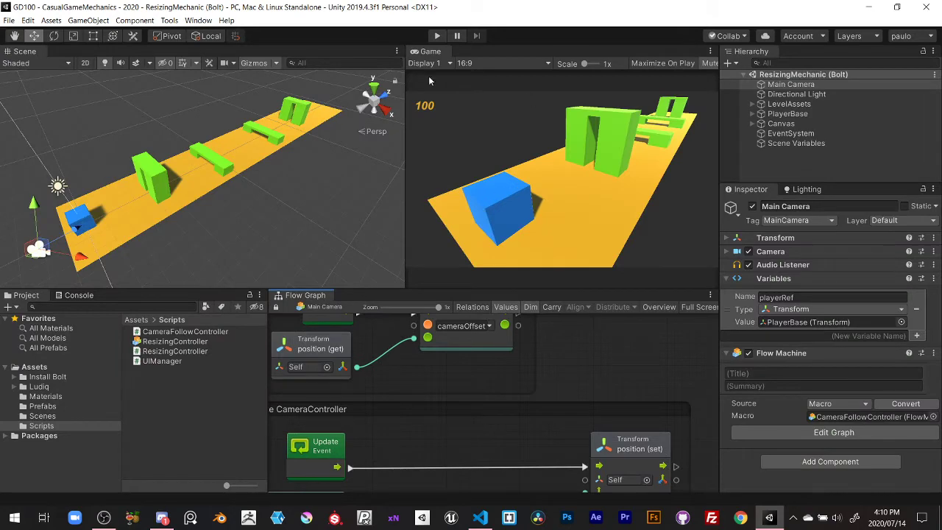
Play the scene, hit the 'Variable not found: playerRef' error, stop, and maximize the graph
{"action": "left_click", "coordinate": [438, 36]}
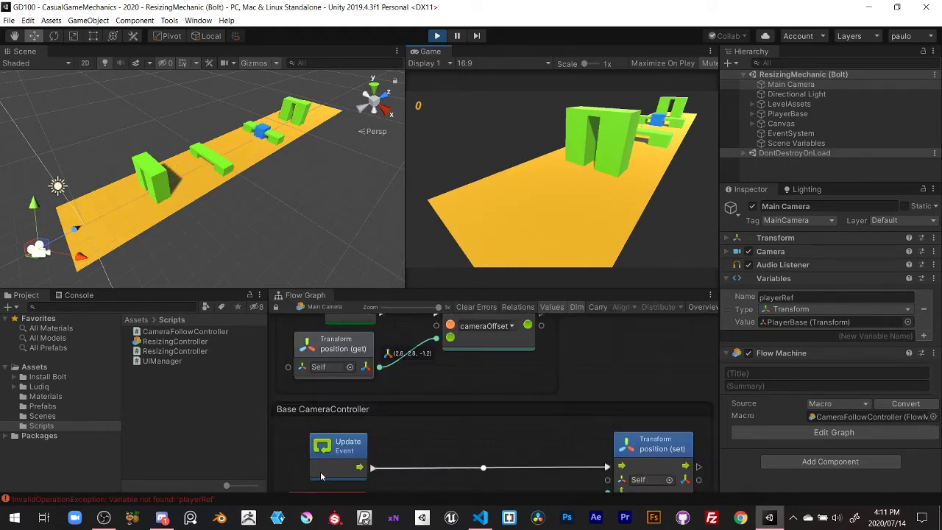
{"action": "left_click", "coordinate": [439, 36]}
{"action": "key", "text": "shift+space"}
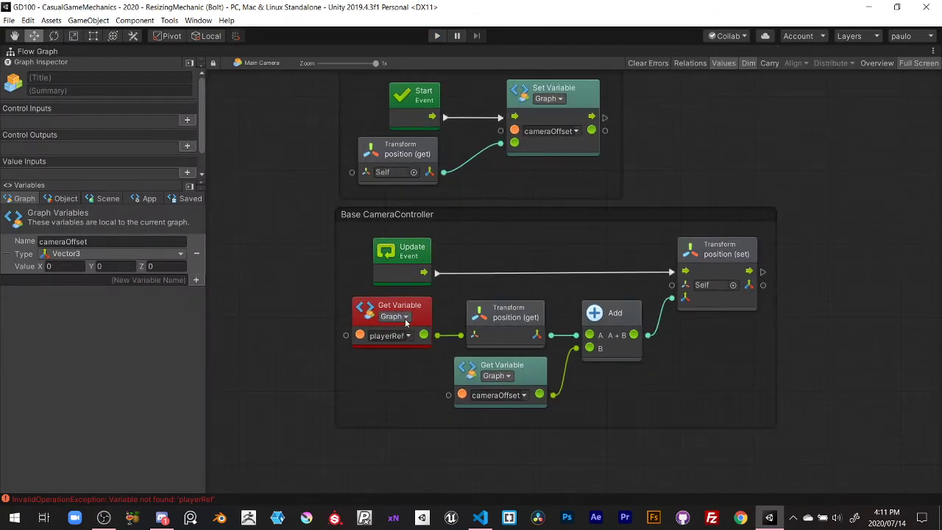
Switch the playerRef Get Variable node from Graph to Object scope
{"action": "left_click", "coordinate": [405, 319]}
{"action": "left_click", "coordinate": [406, 353]}
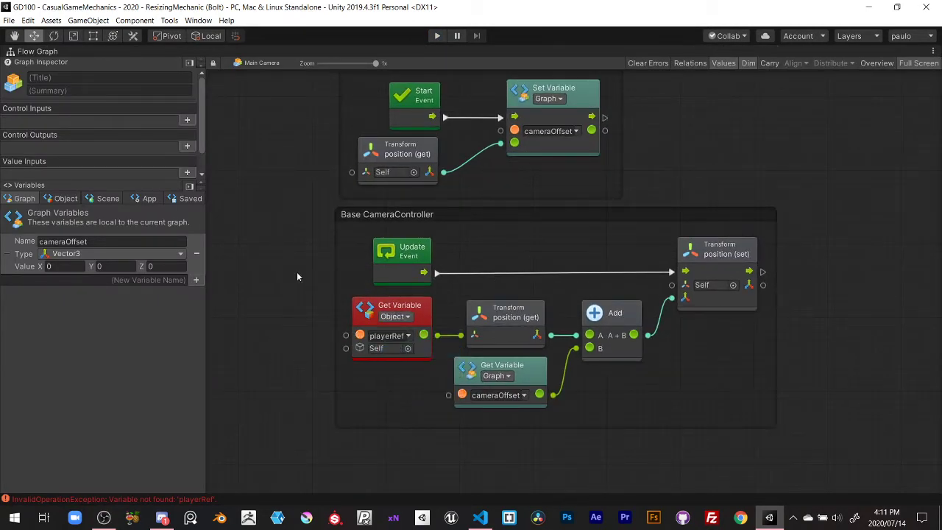
{"action": "key", "text": "shift+space"}
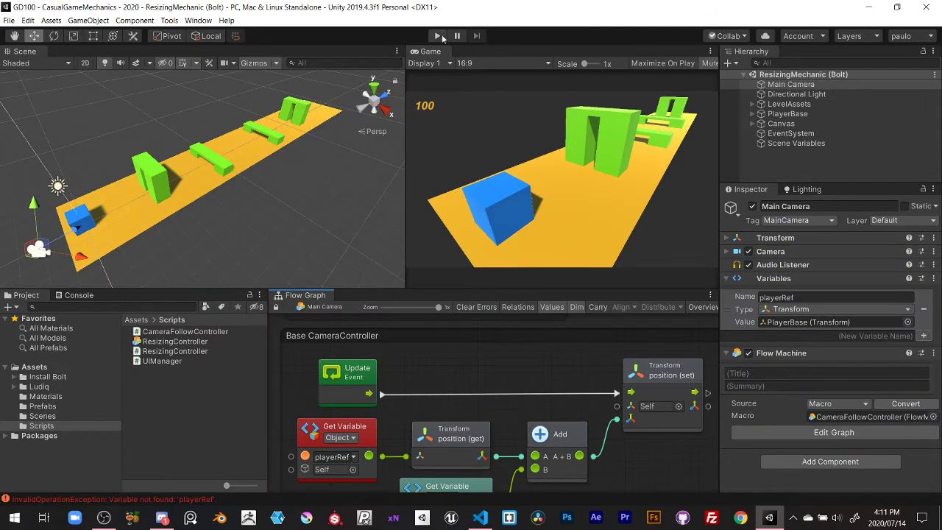
Play the scene to confirm the camera follows the cube, then stop the test
{"action": "left_click", "coordinate": [443, 36]}
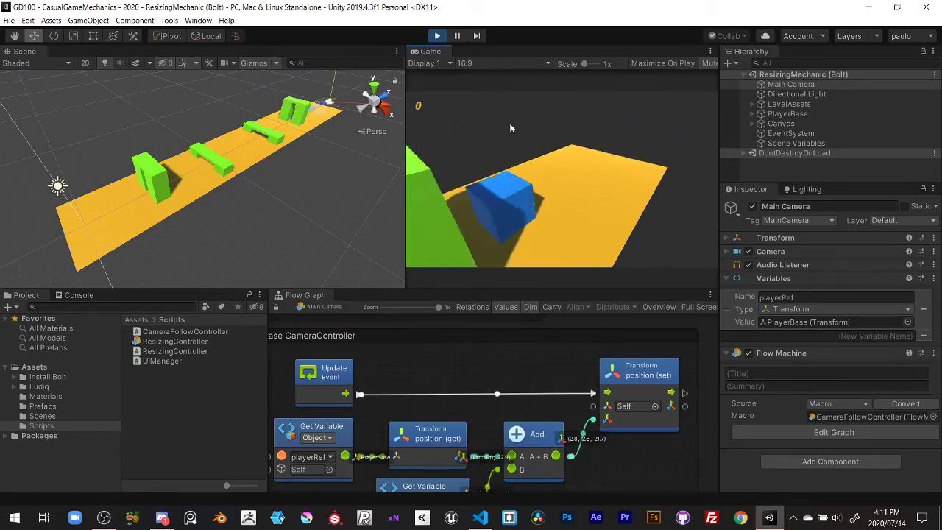
{"action": "left_click", "coordinate": [436, 35]}
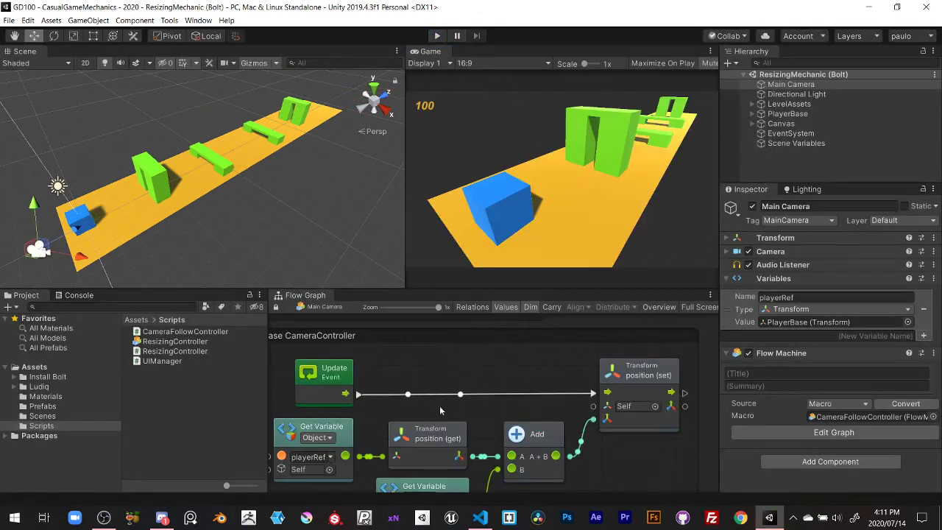
{"action": "key", "text": "shift+space"}
{"action": "scroll", "coordinate": [479, 316], "scroll_direction": "down", "scroll_amount": 2}
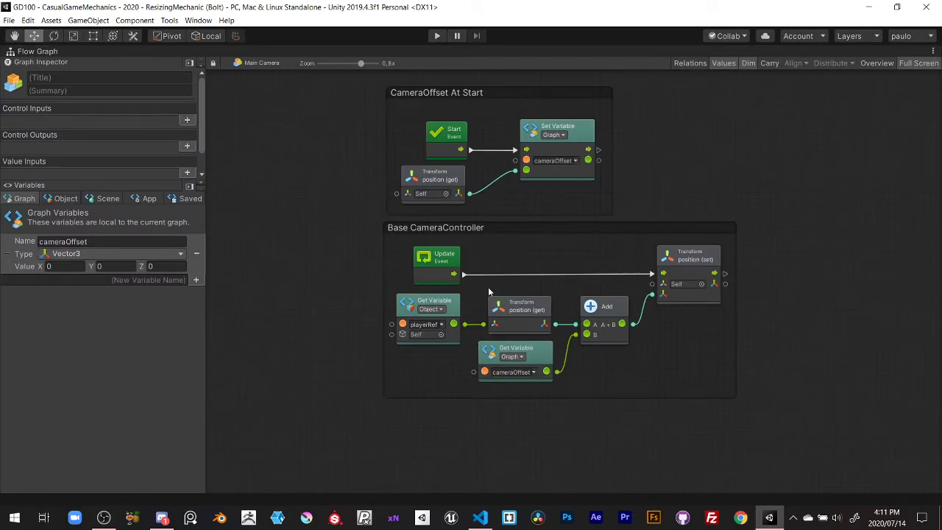
{"action": "key", "text": "shift+space"}
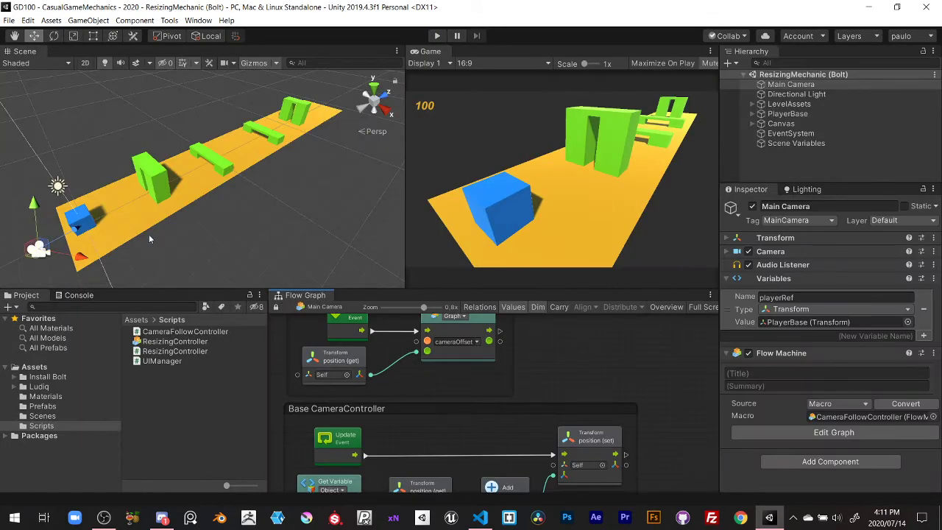
Frame the Player cube, orbit the Scene view across the track, then maximize the flow graph
{"action": "left_click", "coordinate": [78, 222]}
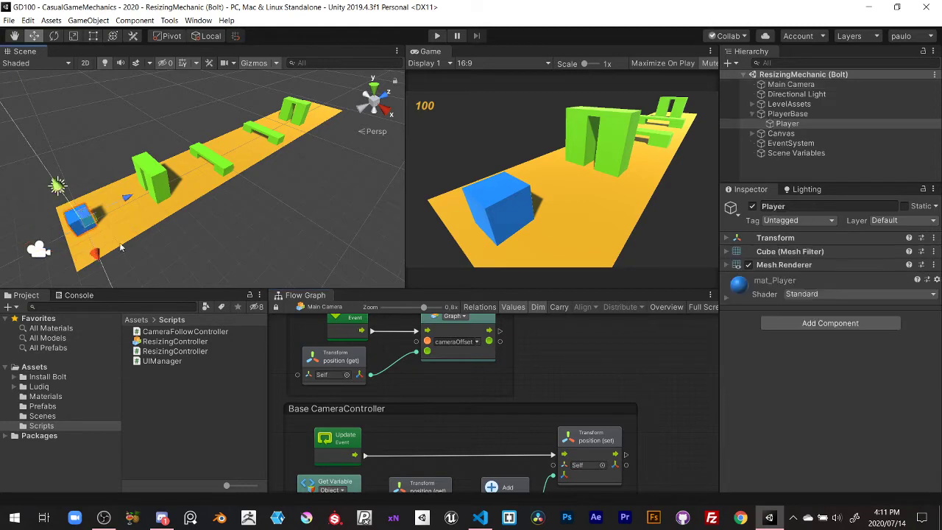
{"action": "key", "text": "f"}
{"action": "scroll", "coordinate": [224, 185], "scroll_direction": "down", "scroll_amount": 3}
{"action": "scroll", "coordinate": [224, 185], "scroll_direction": "down", "scroll_amount": 2}
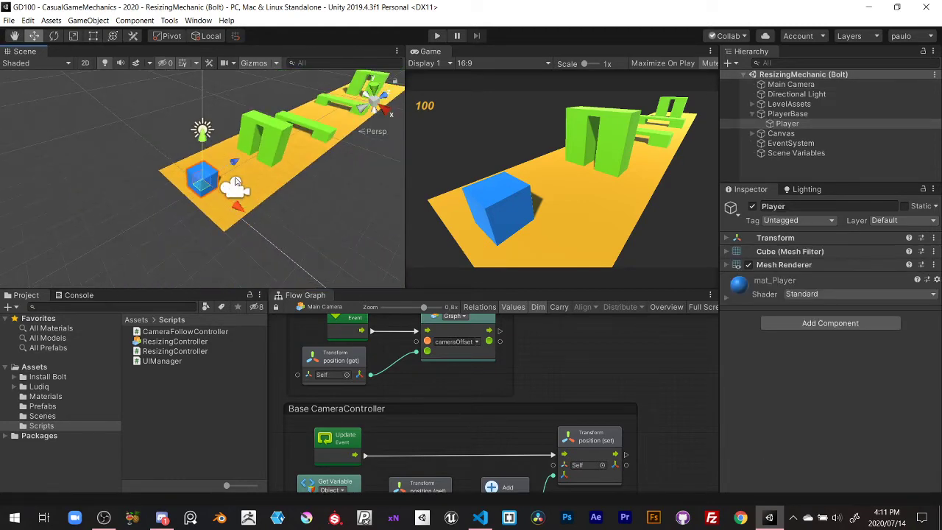
{"action": "middle_click_drag", "start_coordinate": [211, 181], "coordinate": [131, 212]}
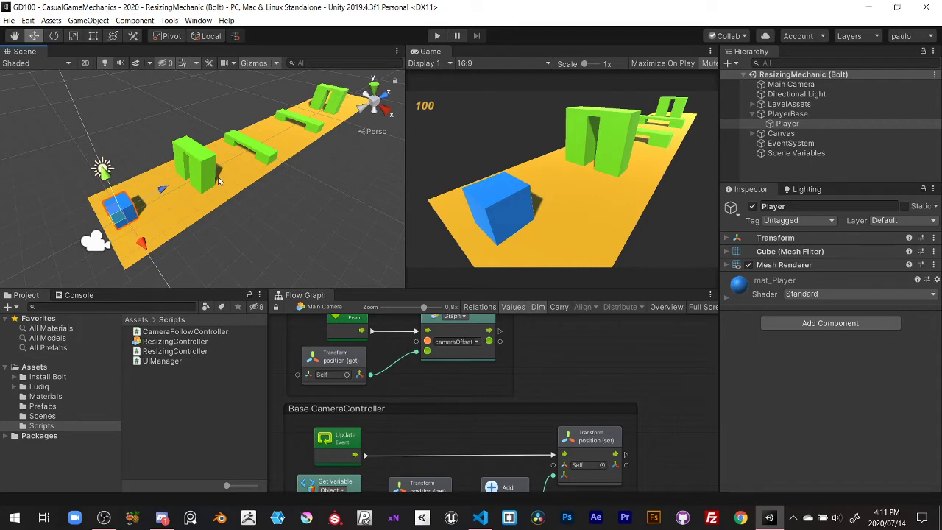
{"action": "mouse_move", "coordinate": [166, 178]}
{"action": "left_mouse_down", "text": "alt"}
{"action": "mouse_move", "coordinate": [157, 170]}
{"action": "mouse_move", "coordinate": [196, 114]}
{"action": "left_mouse_up", "text": "alt"}
{"action": "scroll", "coordinate": [157, 170], "scroll_direction": "up", "scroll_amount": 3}
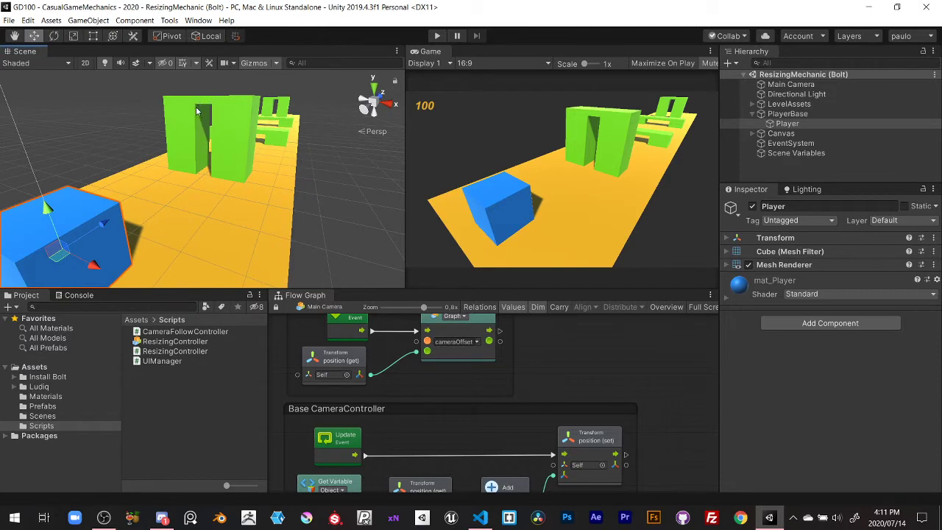
{"action": "scroll", "coordinate": [196, 111], "scroll_direction": "up", "scroll_amount": 2}
{"action": "left_click_drag", "start_coordinate": [197, 110], "coordinate": [167, 128], "text": "alt"}
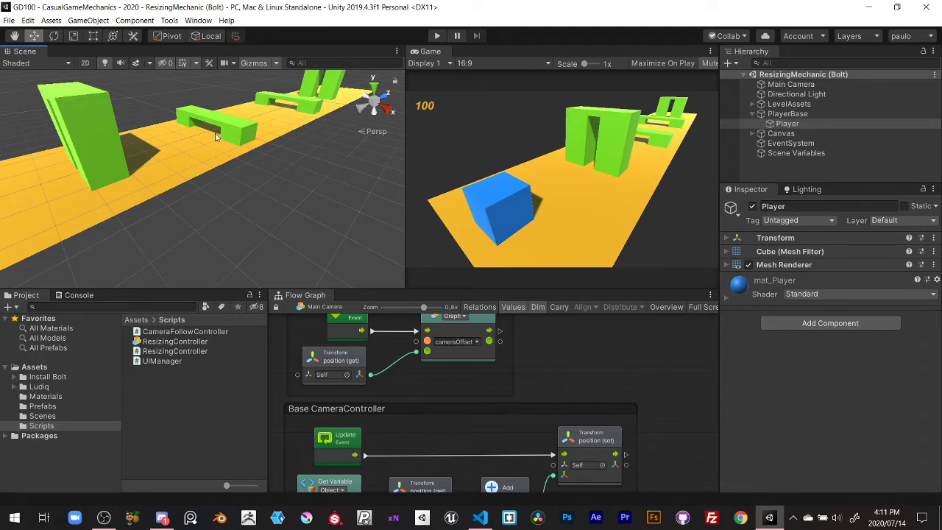
{"action": "scroll", "coordinate": [214, 147], "scroll_direction": "down", "scroll_amount": 3}
{"action": "left_click_drag", "start_coordinate": [214, 153], "coordinate": [186, 145], "text": "alt"}
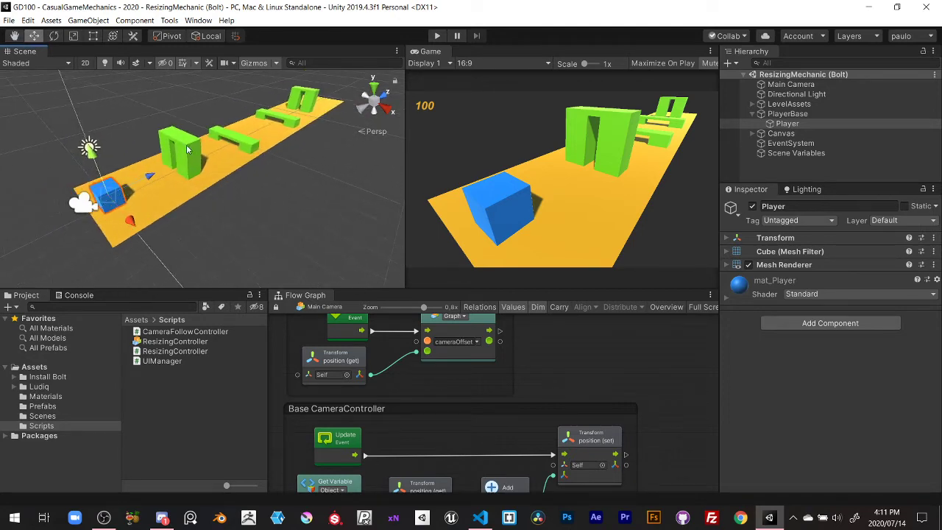
{"action": "key", "text": "shift+space"}
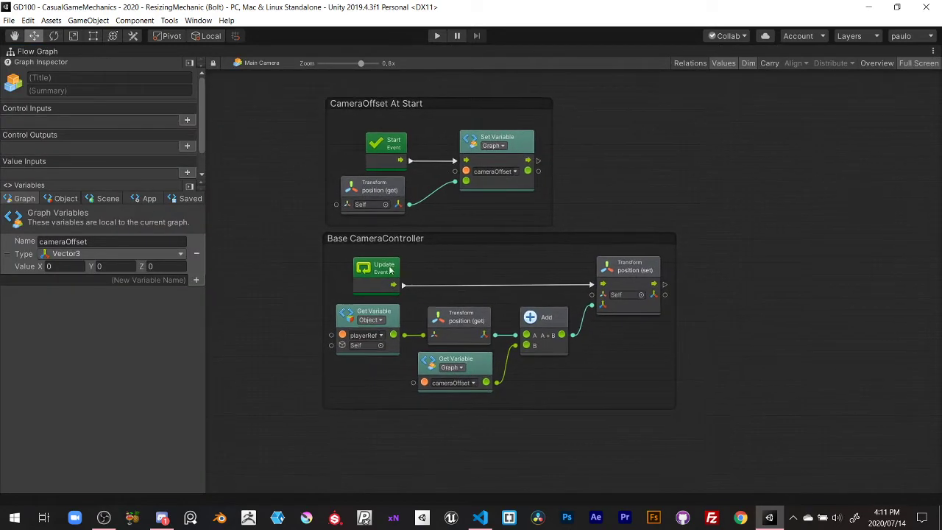
Review the object variables, then return to the graph variables list
{"action": "left_click_drag", "start_coordinate": [474, 239], "coordinate": [477, 239]}
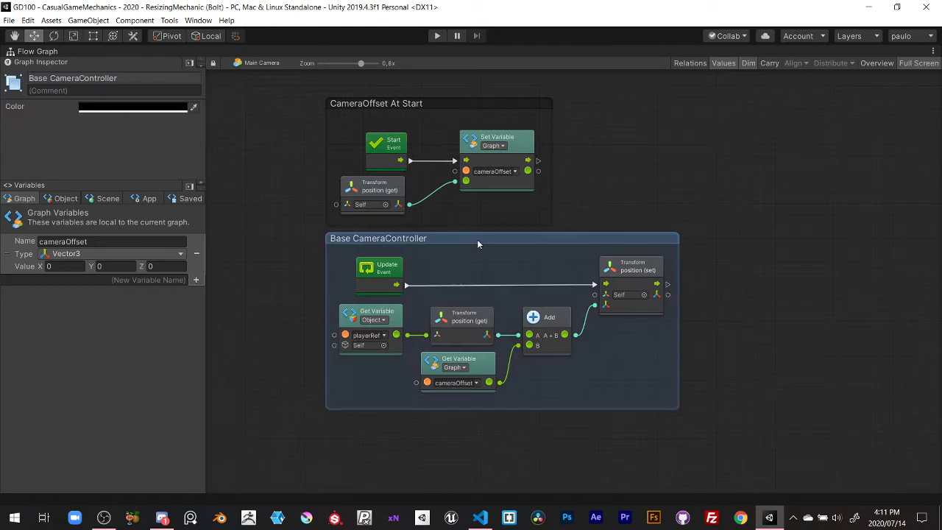
{"action": "left_click", "coordinate": [238, 246]}
{"action": "left_click", "coordinate": [62, 200]}
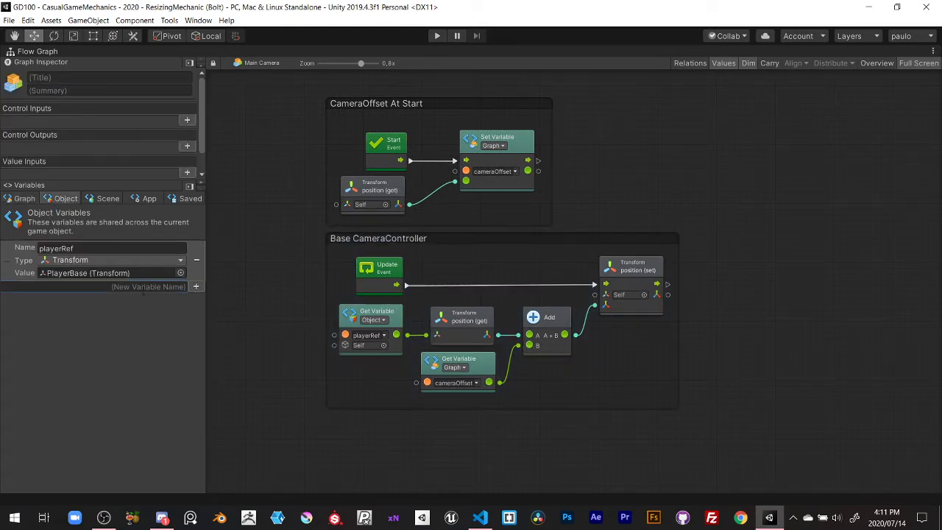
{"action": "left_click", "coordinate": [20, 197]}
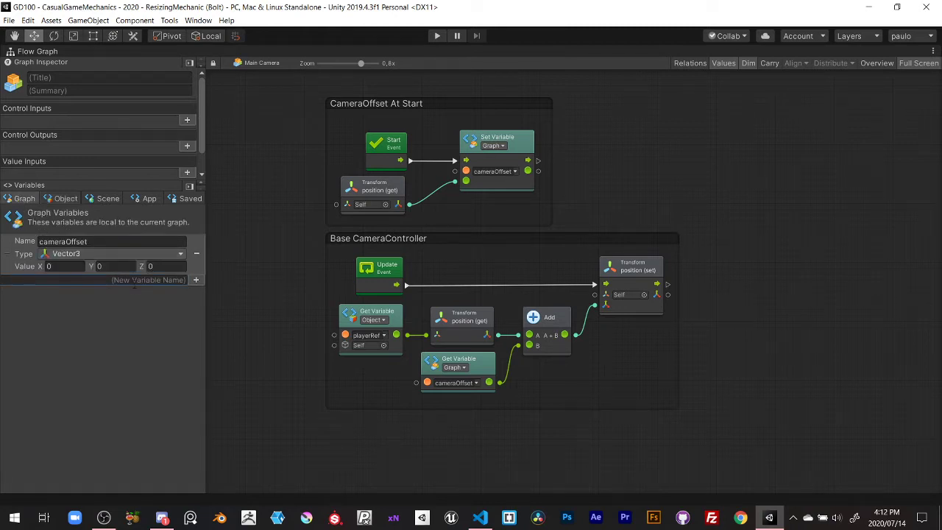
Add a Vector3 graph variable named newScale
{"action": "left_click", "coordinate": [134, 281]}
{"action": "type", "text": "newSca"}
{"action": "type", "text": "le"}
{"action": "key", "text": "Return"}
{"action": "left_click", "coordinate": [108, 293]}
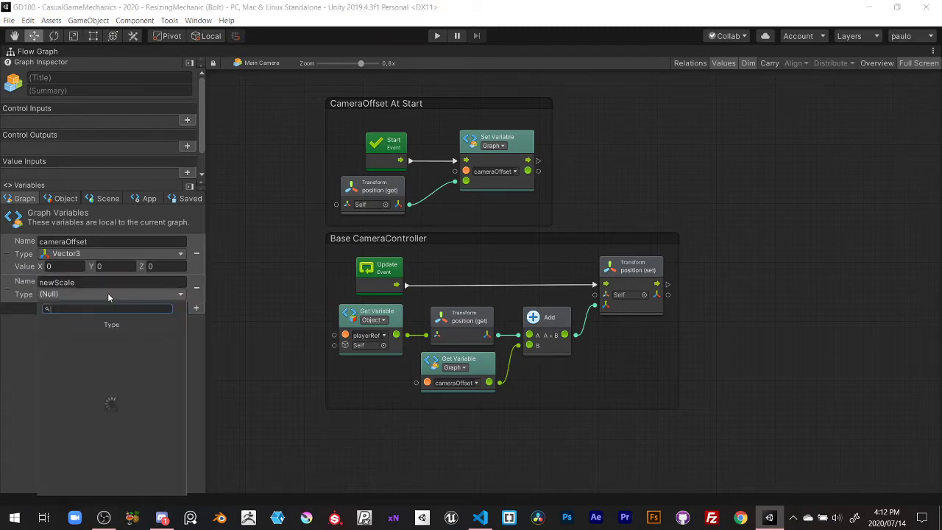
{"action": "type", "text": "v3"}
{"action": "left_click", "coordinate": [68, 339]}
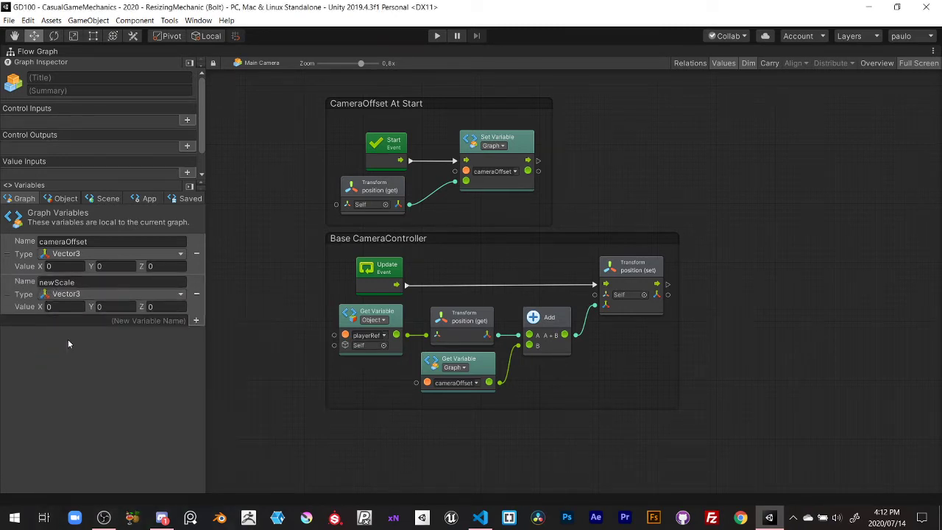
{"action": "left_click", "coordinate": [65, 200]}
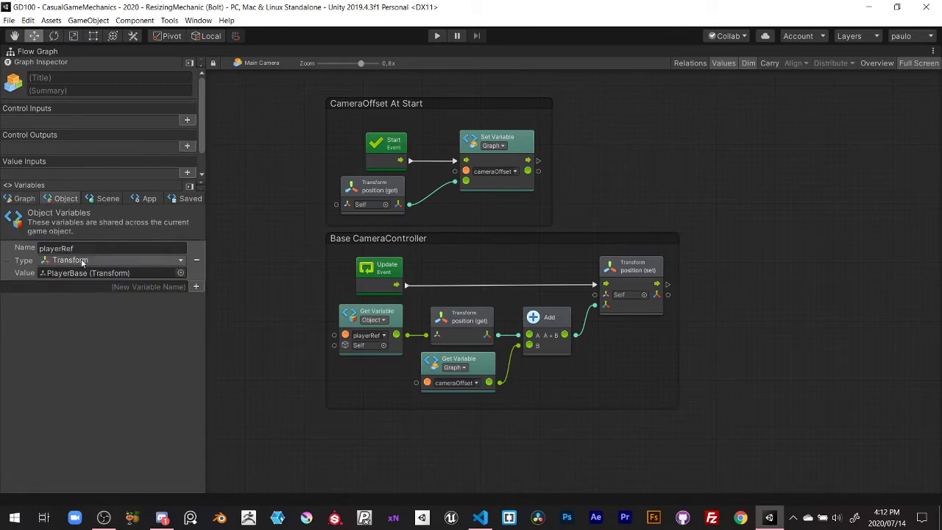
Add an object variable BigScale of type Vector2
{"action": "type", "text": "b"}
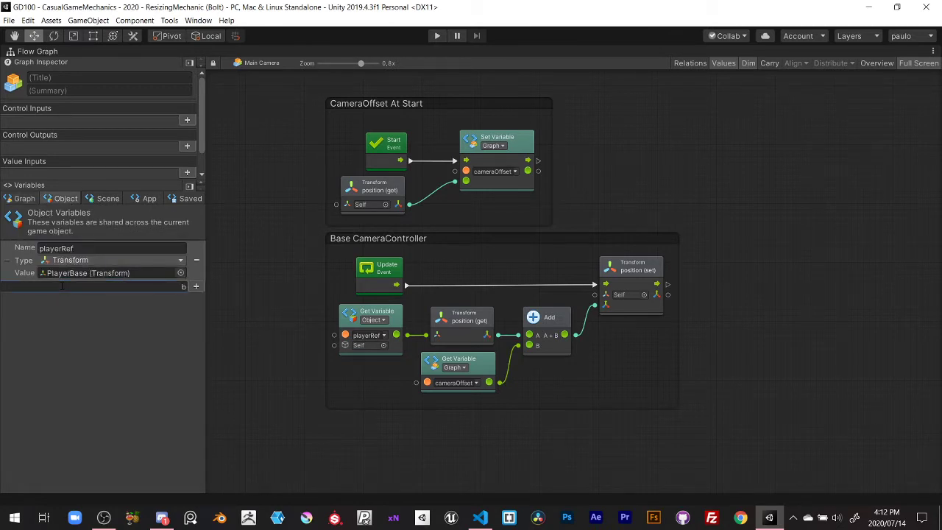
{"action": "key", "text": "BackSpace"}
{"action": "type", "text": "Big"}
{"action": "type", "text": "Scale"}
{"action": "key", "text": "Return"}
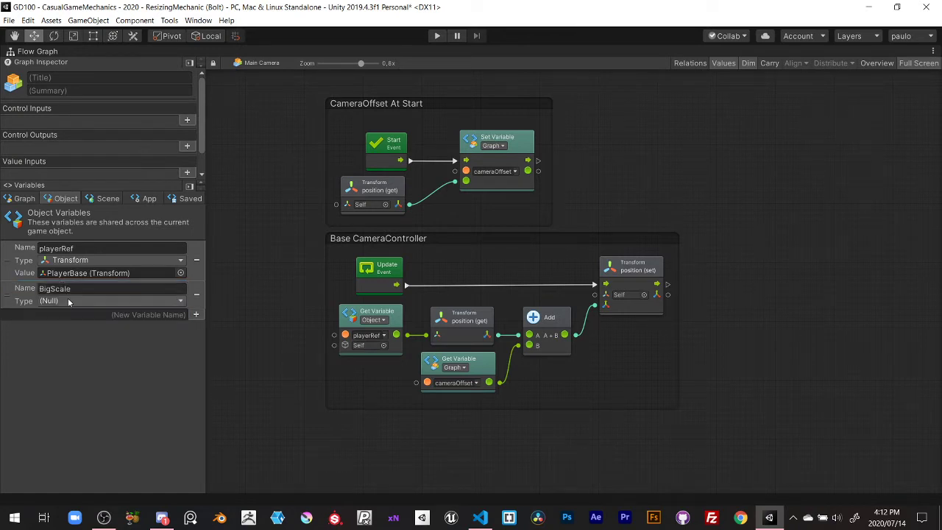
{"action": "left_click", "coordinate": [69, 302]}
{"action": "type", "text": "v"}
{"action": "type", "text": "e"}
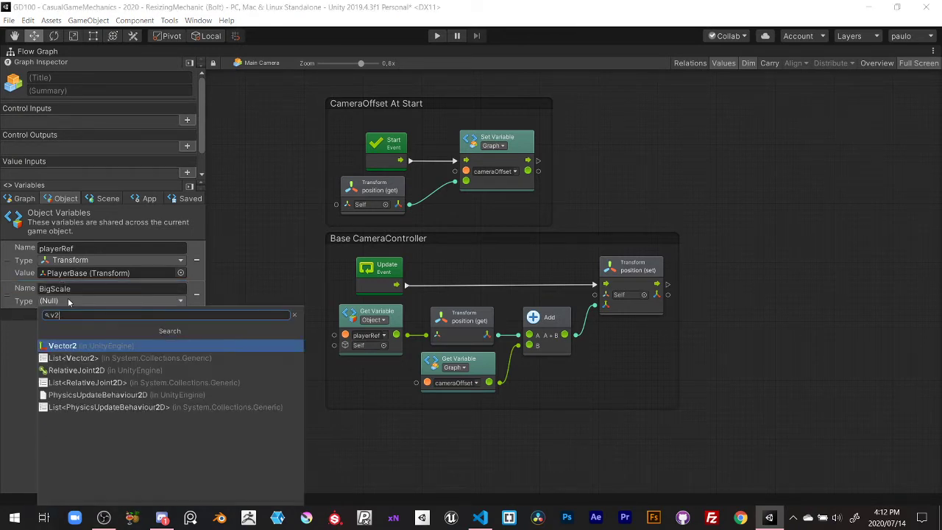
{"action": "left_click", "coordinate": [70, 339]}
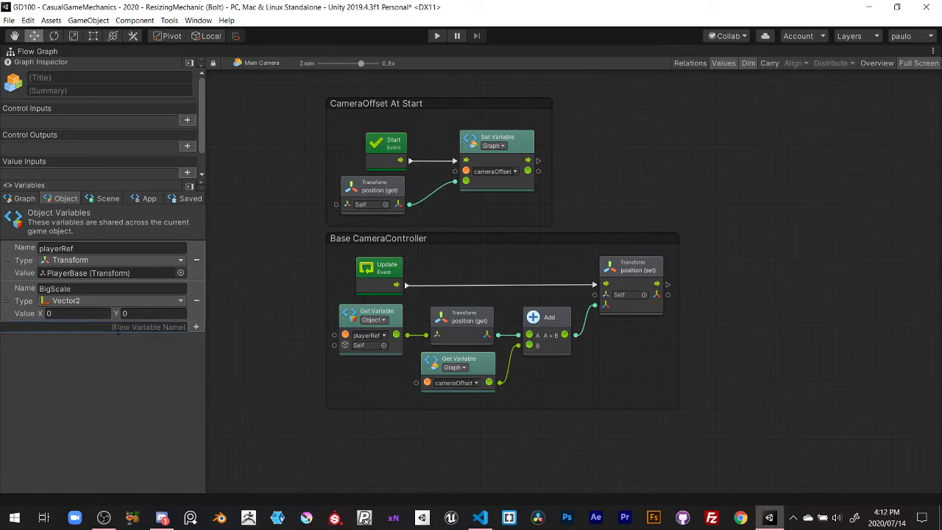
Add an object variable SmallScale of type Vector2
{"action": "left_click", "coordinate": [118, 326]}
{"action": "type", "text": "SmallS"}
{"action": "type", "text": "cale"}
{"action": "key", "text": "Return"}
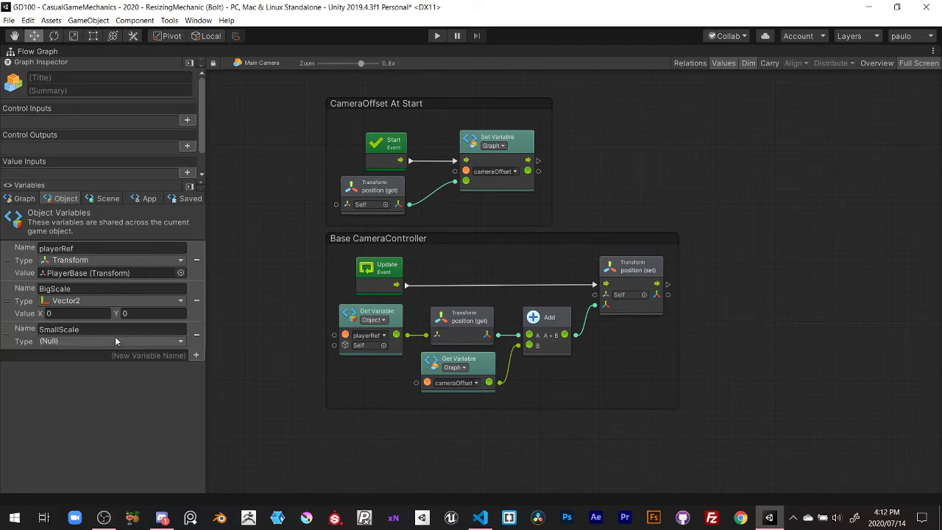
{"action": "left_click", "coordinate": [116, 341]}
{"action": "type", "text": "v2"}
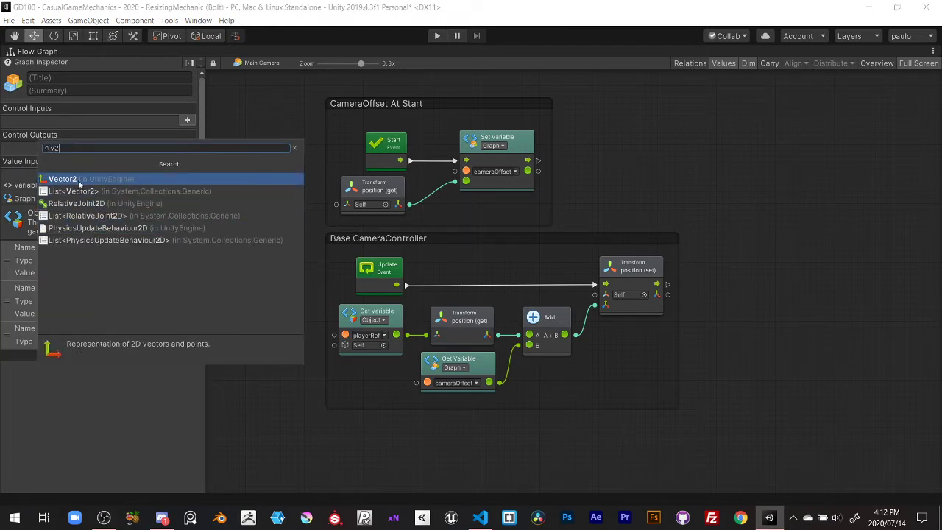
{"action": "left_click", "coordinate": [63, 179]}
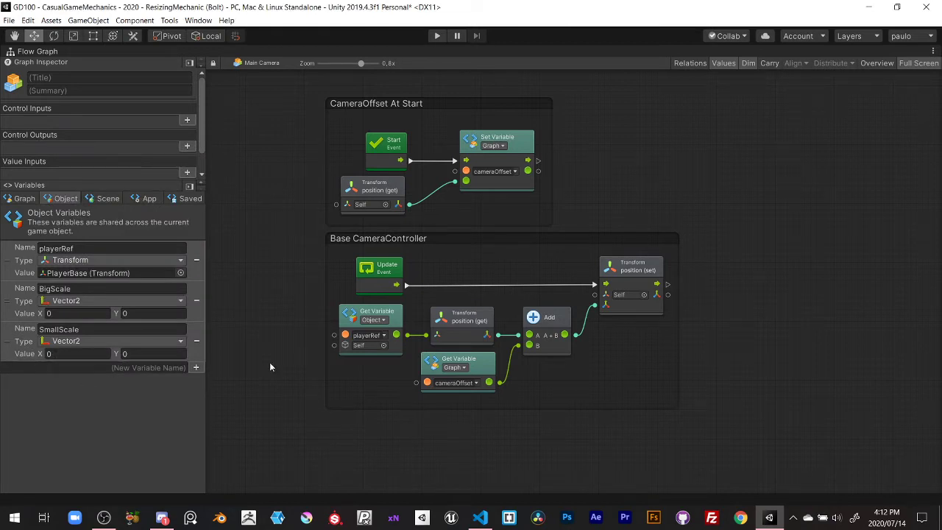
{"action": "middle_click_drag", "start_coordinate": [270, 362], "coordinate": [265, 332]}
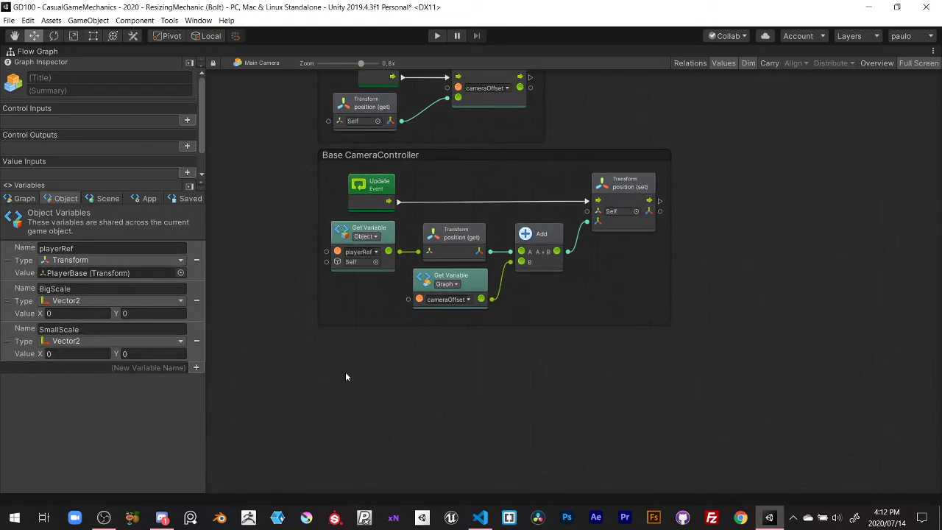
Duplicate the Update event below the camera group and feed its flow into a new Branch node
{"action": "middle_click_drag", "start_coordinate": [345, 372], "coordinate": [330, 407]}
{"action": "left_click", "coordinate": [361, 238]}
{"action": "key", "text": "ctrl+d"}
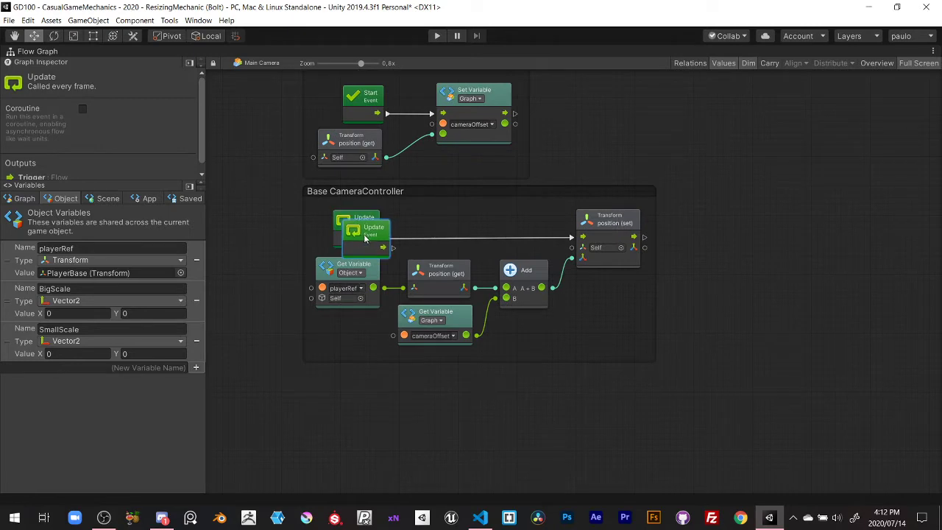
{"action": "left_click_drag", "start_coordinate": [364, 235], "coordinate": [350, 402]}
{"action": "scroll", "coordinate": [374, 409], "scroll_direction": "up", "scroll_amount": 2}
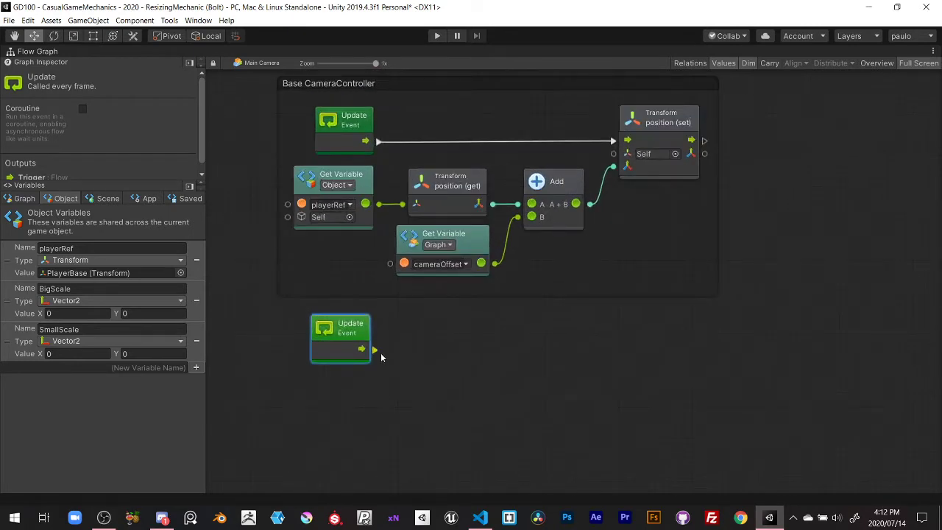
{"action": "left_click_drag", "start_coordinate": [375, 350], "coordinate": [498, 354]}
{"action": "type", "text": "branch"}
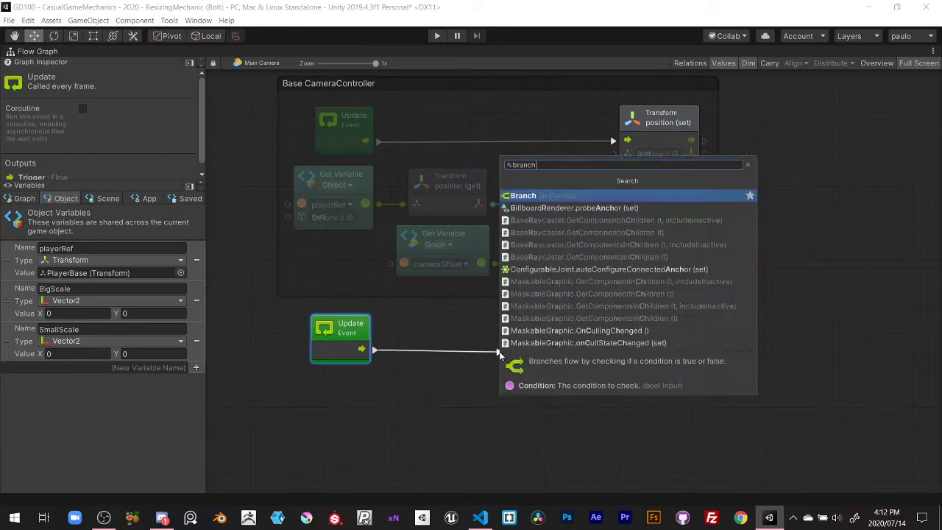
{"action": "key", "text": "Return"}
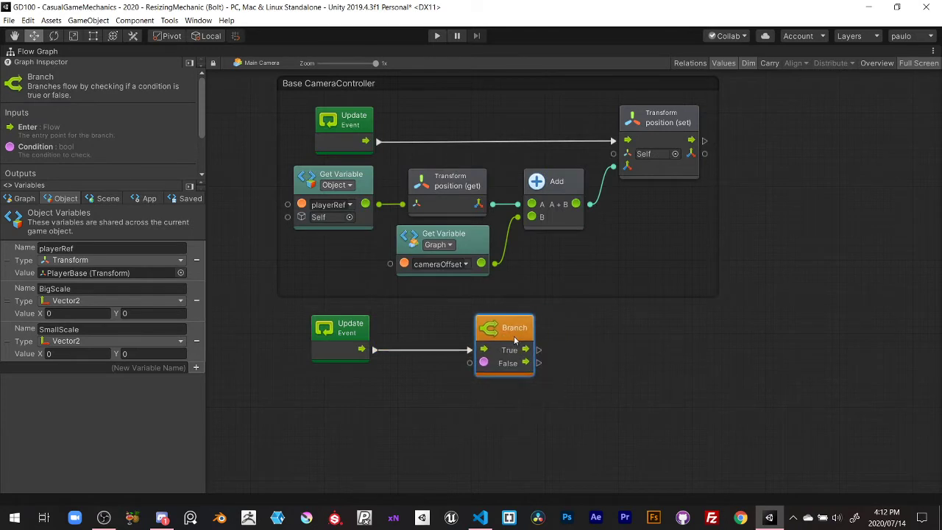
{"action": "left_click_drag", "start_coordinate": [515, 339], "coordinate": [487, 340]}
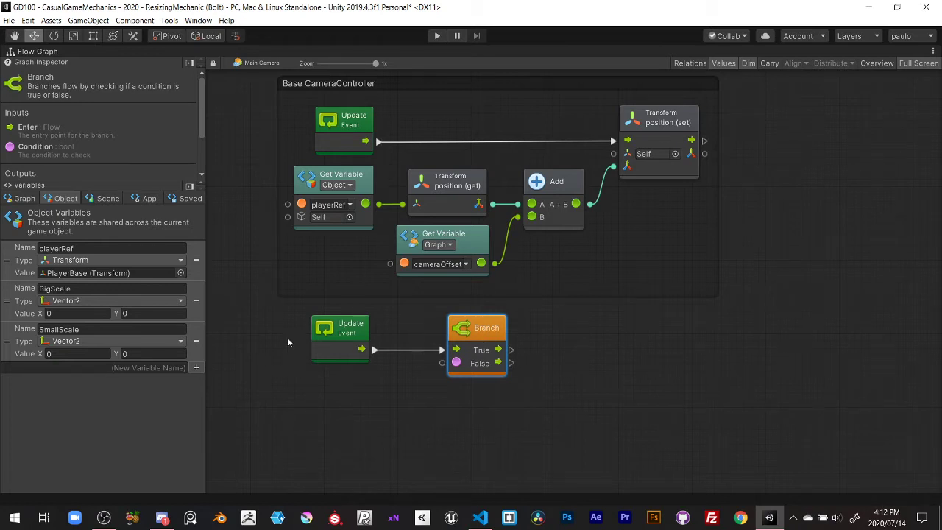
{"action": "middle_click_drag", "start_coordinate": [409, 371], "coordinate": [515, 292]}
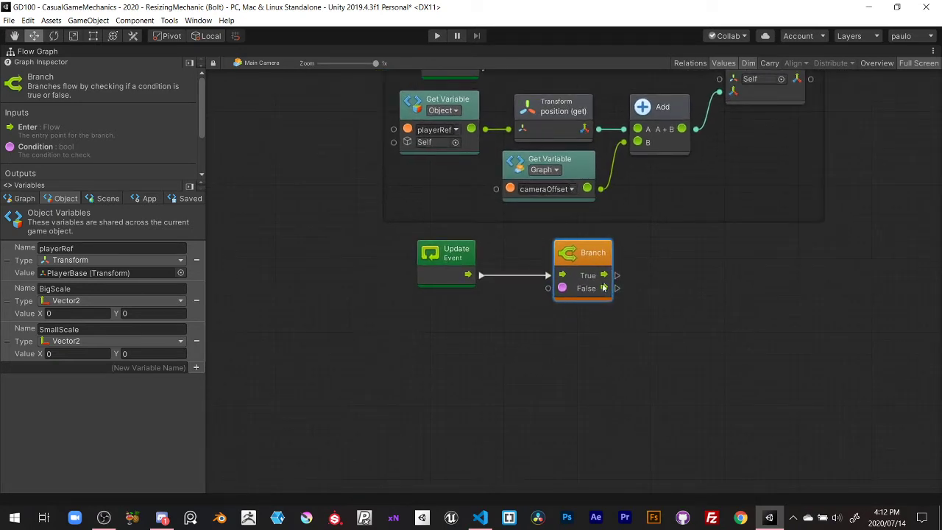
Add a Transform localScale (get) node feeding a new Not Equal node
{"action": "right_click", "coordinate": [342, 314]}
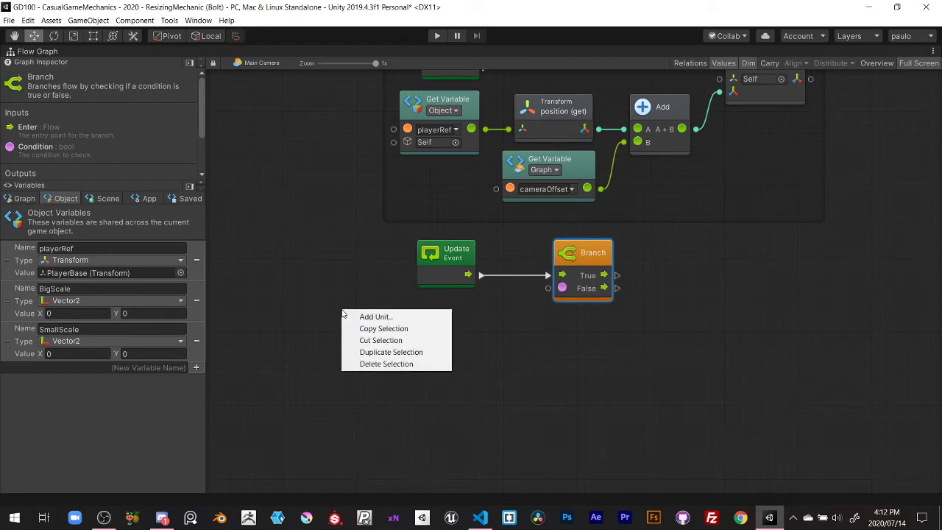
{"action": "left_click", "coordinate": [358, 318]}
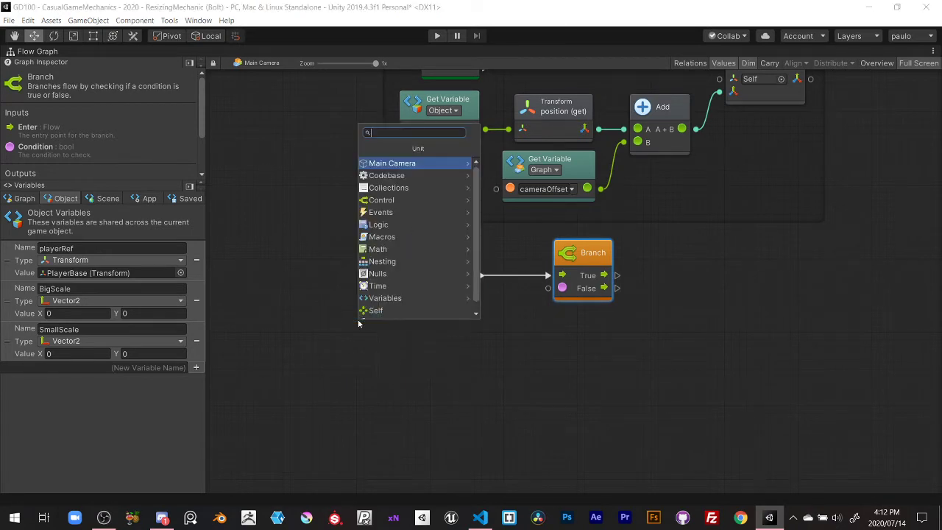
{"action": "type", "text": "transform"}
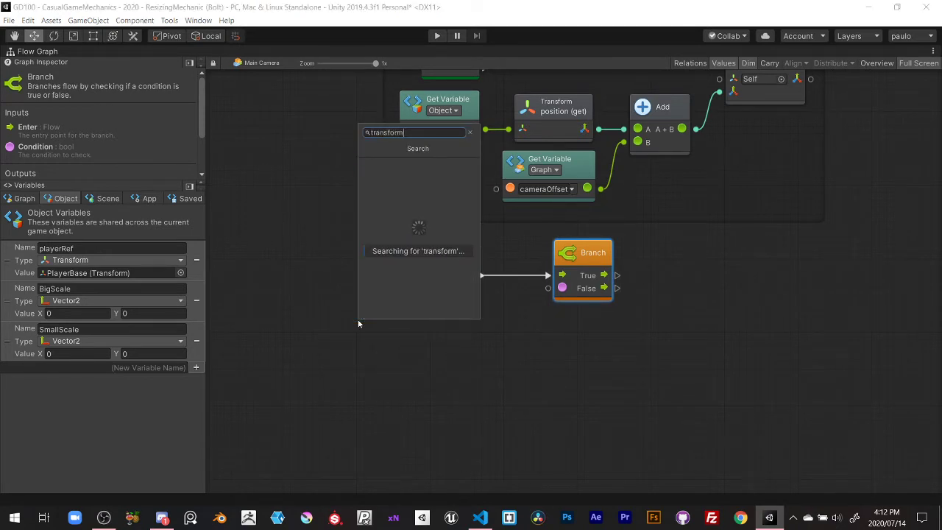
{"action": "type", "text": ".scale"}
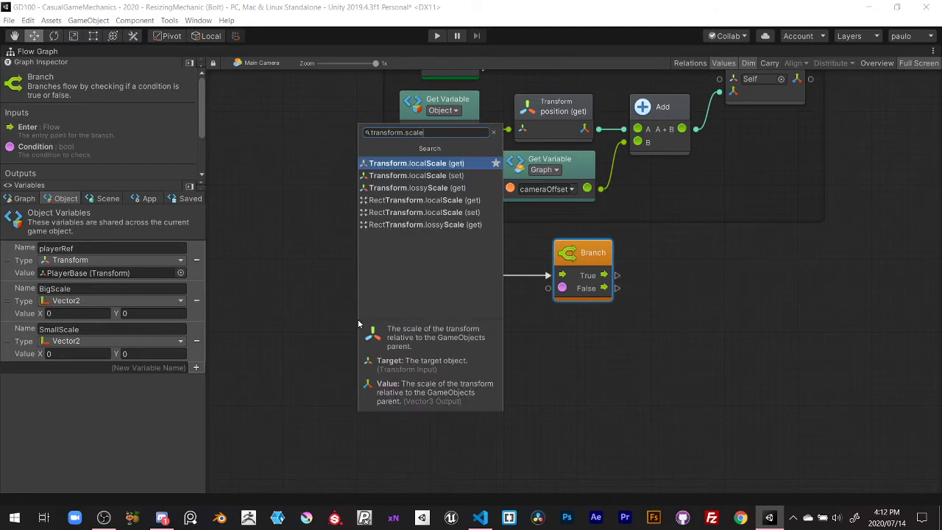
{"action": "left_click", "coordinate": [424, 163]}
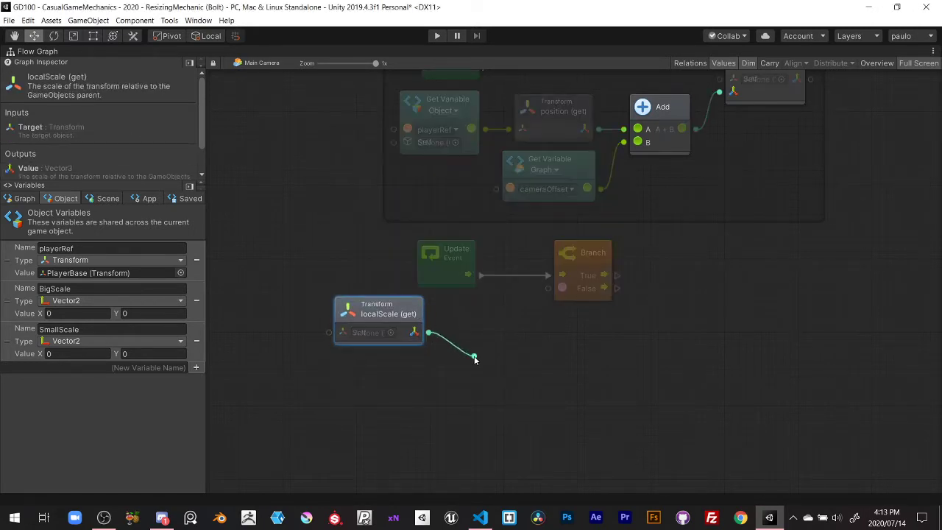
{"action": "left_click_drag", "start_coordinate": [429, 335], "coordinate": [475, 359]}
{"action": "type", "text": "not"}
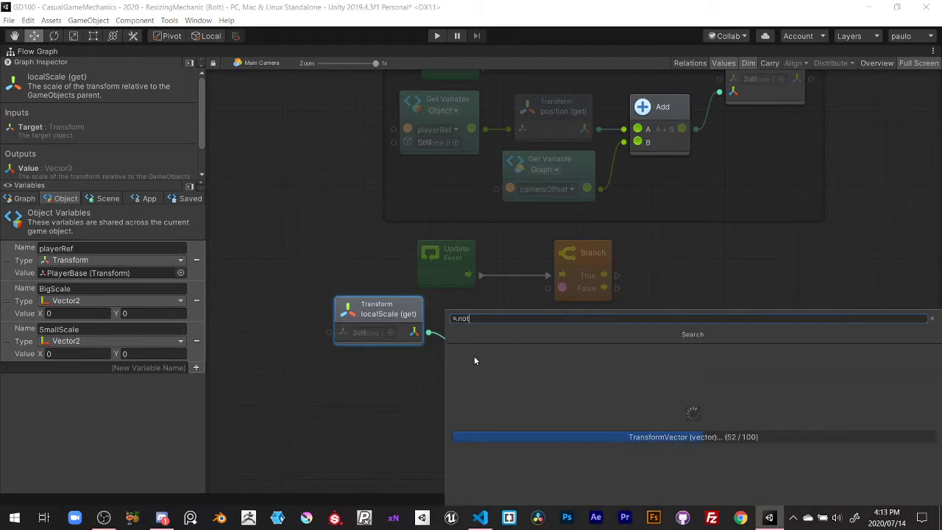
{"action": "type", "text": "equa"}
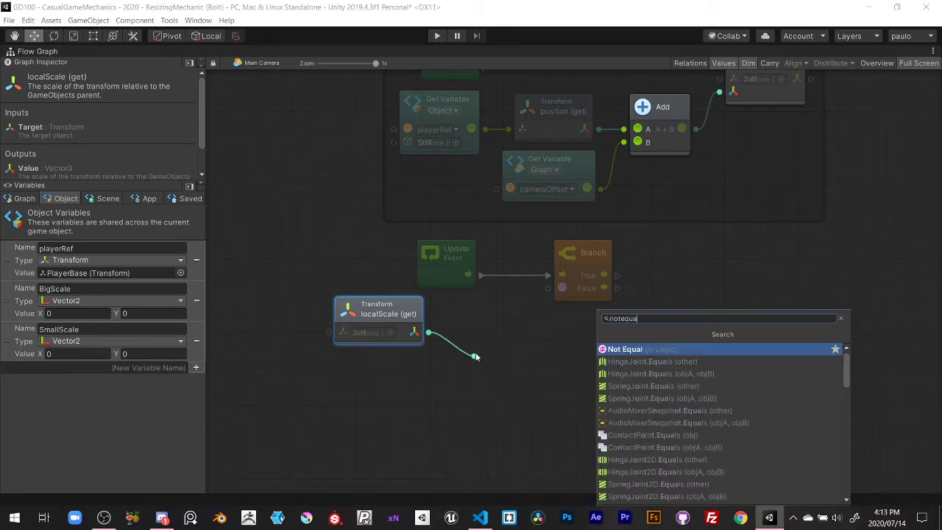
{"action": "left_click", "coordinate": [624, 349]}
{"action": "left_click_drag", "start_coordinate": [503, 317], "coordinate": [484, 314]}
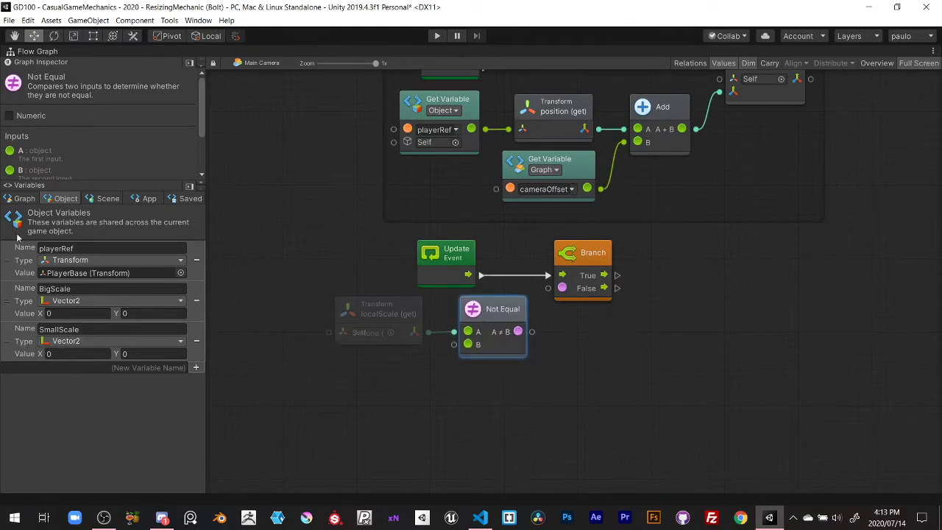
Wire newScale into Not Equal's B and Not Equal's result into the Branch condition
{"action": "left_click", "coordinate": [22, 199]}
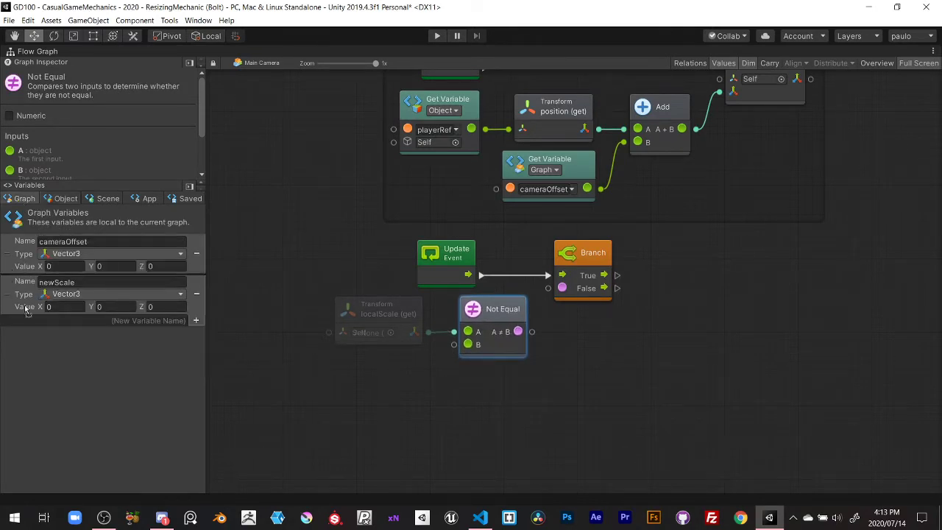
{"action": "left_click_drag", "start_coordinate": [7, 293], "coordinate": [335, 380]}
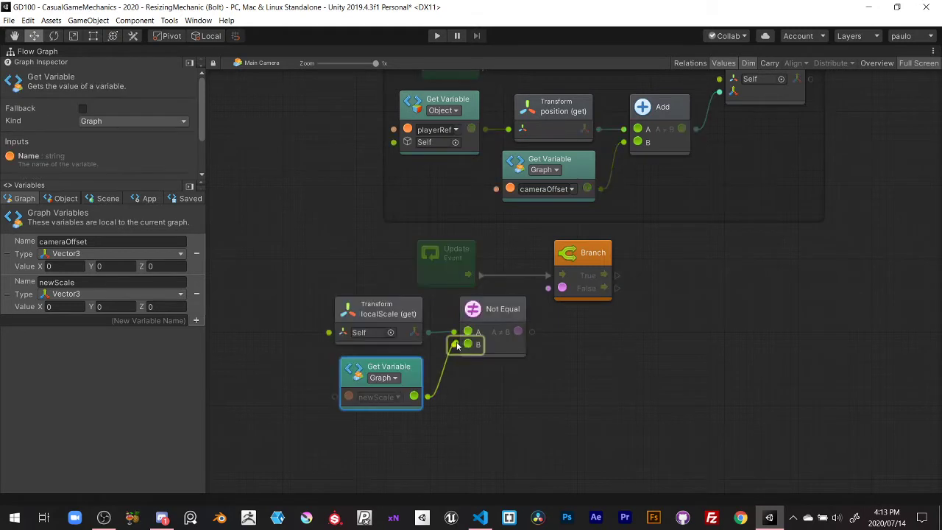
{"action": "left_click_drag", "start_coordinate": [428, 397], "coordinate": [468, 344]}
{"action": "left_click_drag", "start_coordinate": [413, 367], "coordinate": [413, 362]}
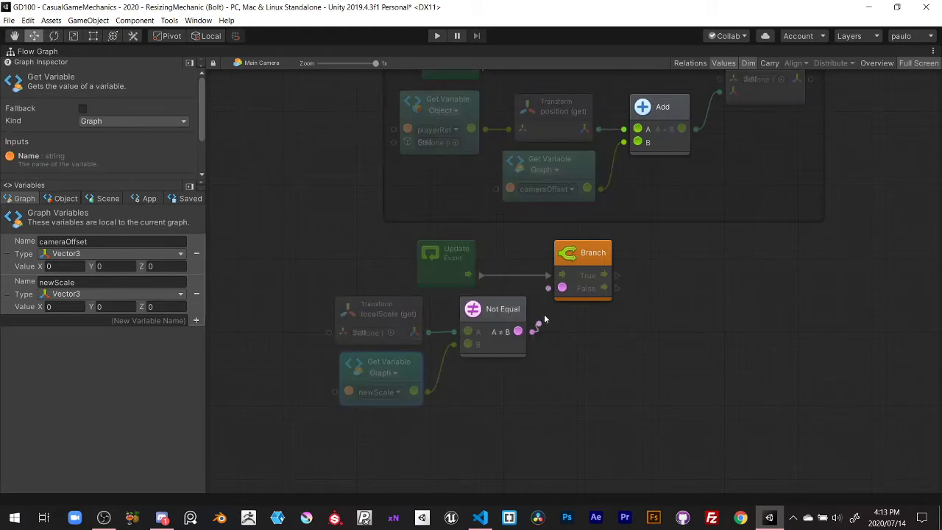
{"action": "left_click_drag", "start_coordinate": [518, 331], "coordinate": [562, 288]}
Box-select and rearrange the five scaling nodes into a tidy layout
{"action": "left_click", "coordinate": [471, 351]}
{"action": "left_click_drag", "start_coordinate": [559, 412], "coordinate": [324, 298]}
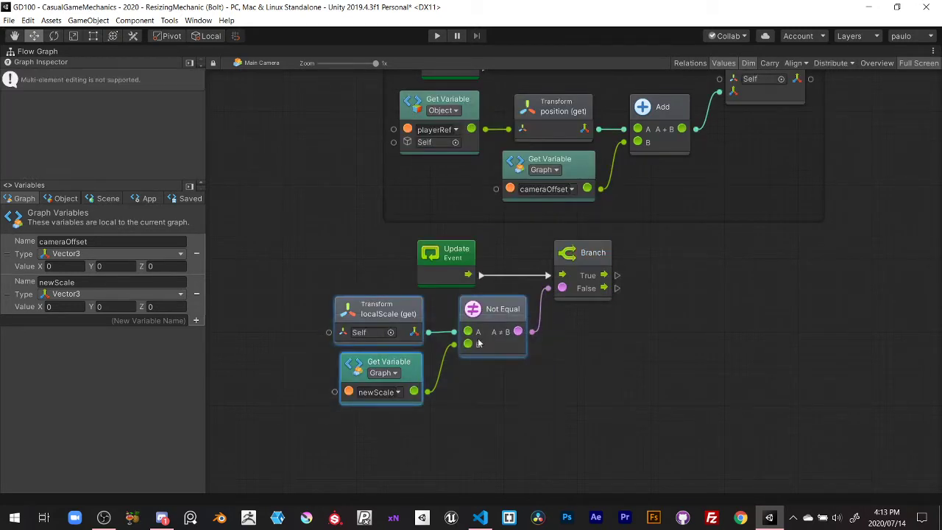
{"action": "left_click_drag", "start_coordinate": [501, 322], "coordinate": [446, 322]}
{"action": "left_click", "coordinate": [651, 249]}
{"action": "left_click_drag", "start_coordinate": [650, 254], "coordinate": [280, 412]}
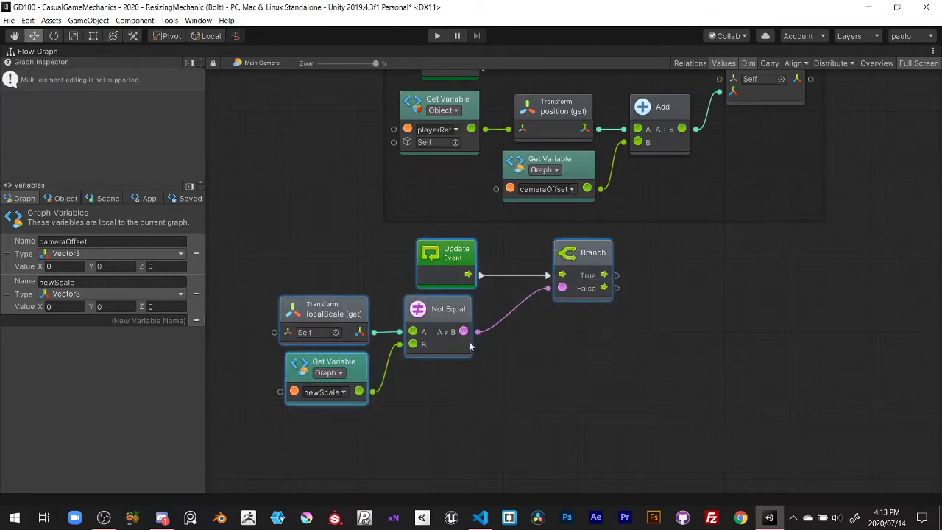
{"action": "left_click_drag", "start_coordinate": [569, 284], "coordinate": [598, 307]}
{"action": "scroll", "coordinate": [578, 315], "scroll_direction": "down", "scroll_amount": 2}
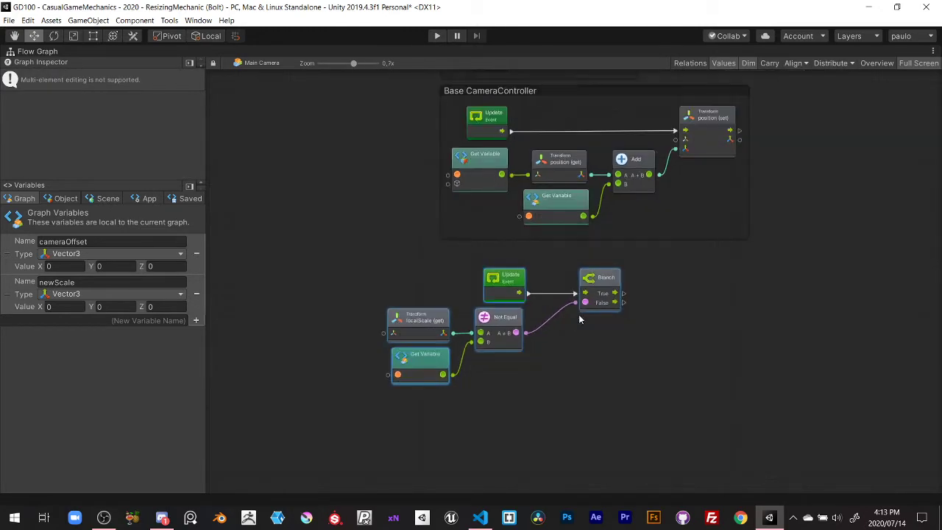
{"action": "scroll", "coordinate": [564, 257], "scroll_direction": "up", "scroll_amount": 2}
Add a Vector3.Lerp node on the Branch's True output
{"action": "left_click_drag", "start_coordinate": [564, 262], "coordinate": [778, 276]}
{"action": "left_click", "coordinate": [540, 383]}
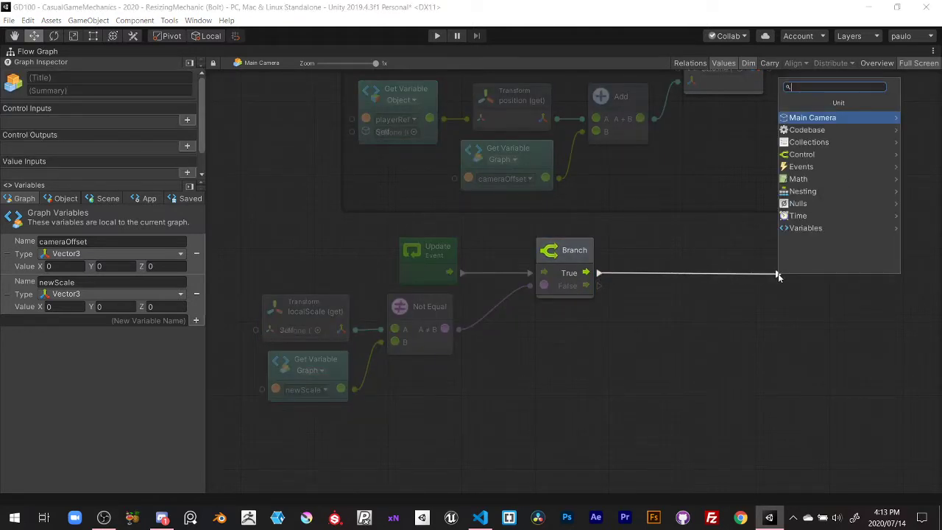
{"action": "type", "text": "v3"}
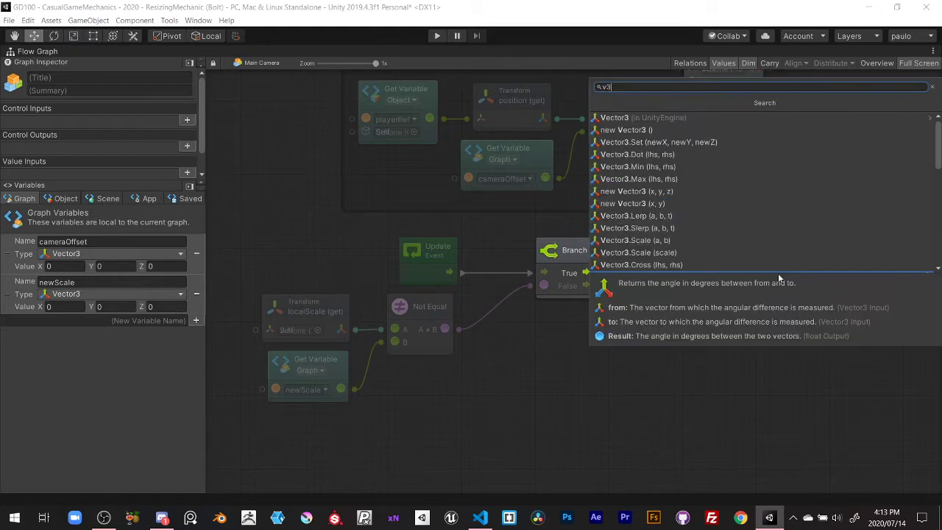
{"action": "type", "text": ".lerp"}
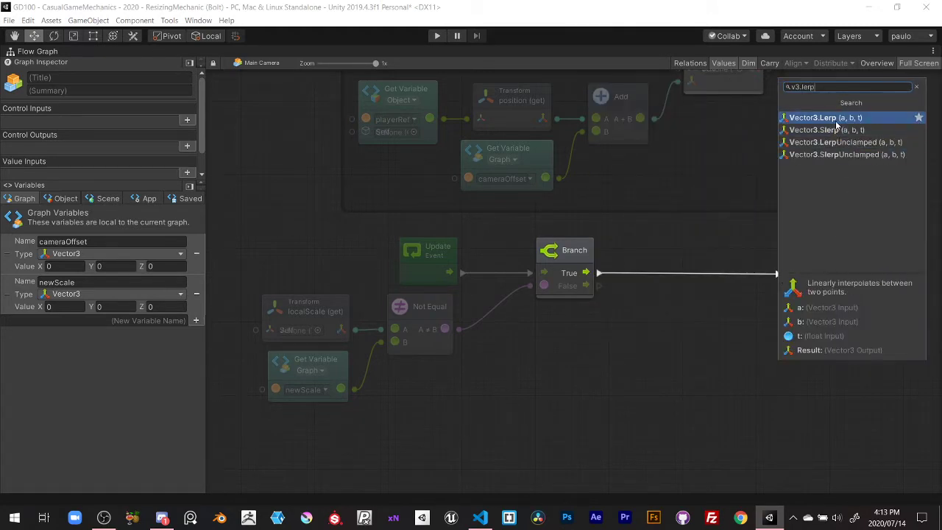
{"action": "left_click", "coordinate": [836, 123]}
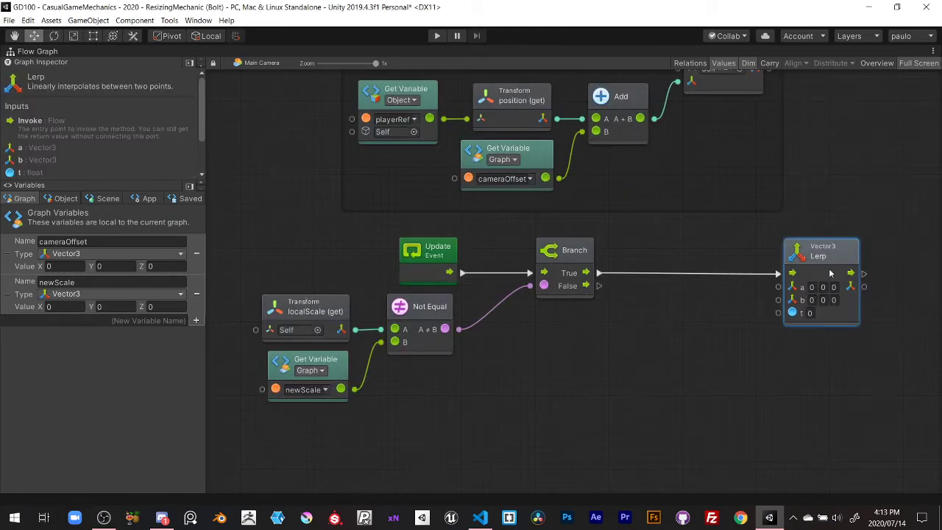
{"action": "scroll", "coordinate": [671, 289], "scroll_direction": "down", "scroll_amount": 2}
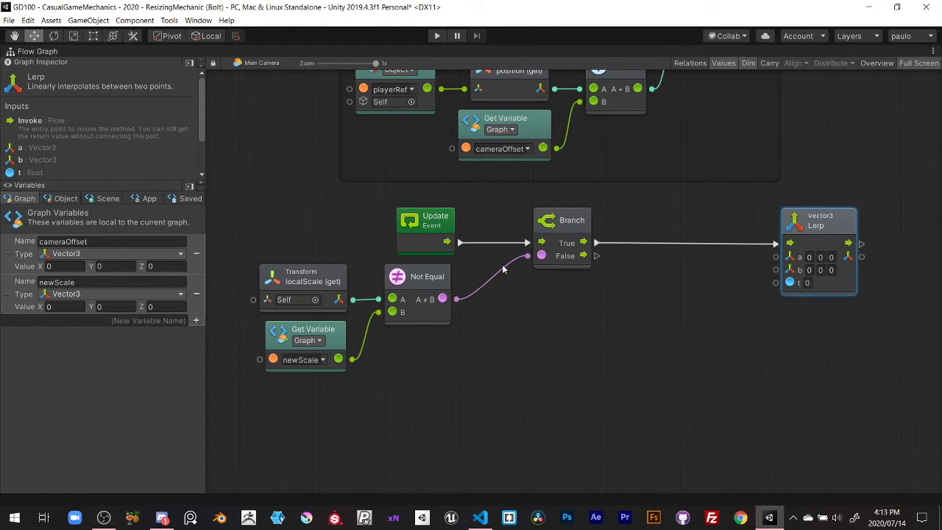
Add a Transform localScale (get) node and connect it to Lerp's a input
{"action": "right_click", "coordinate": [590, 314]}
{"action": "left_click", "coordinate": [623, 307]}
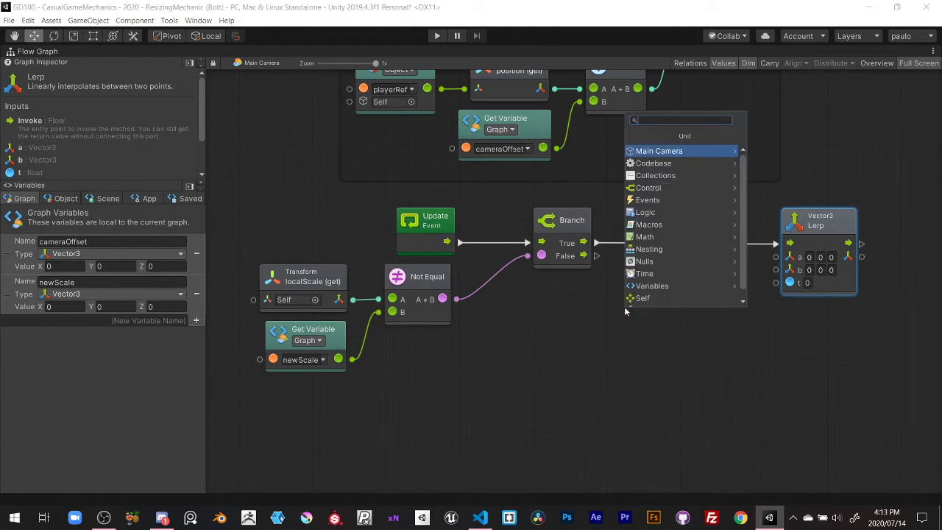
{"action": "type", "text": "transform"}
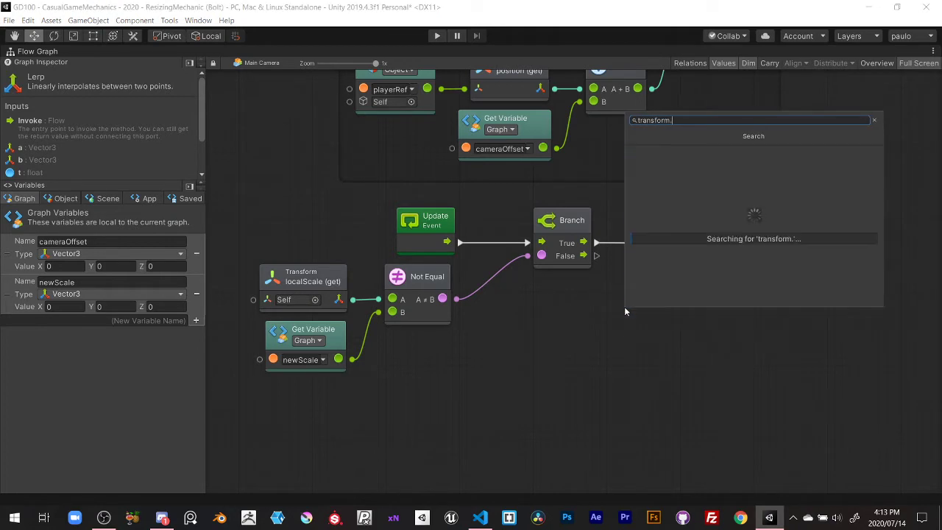
{"action": "type", "text": ".localsc"}
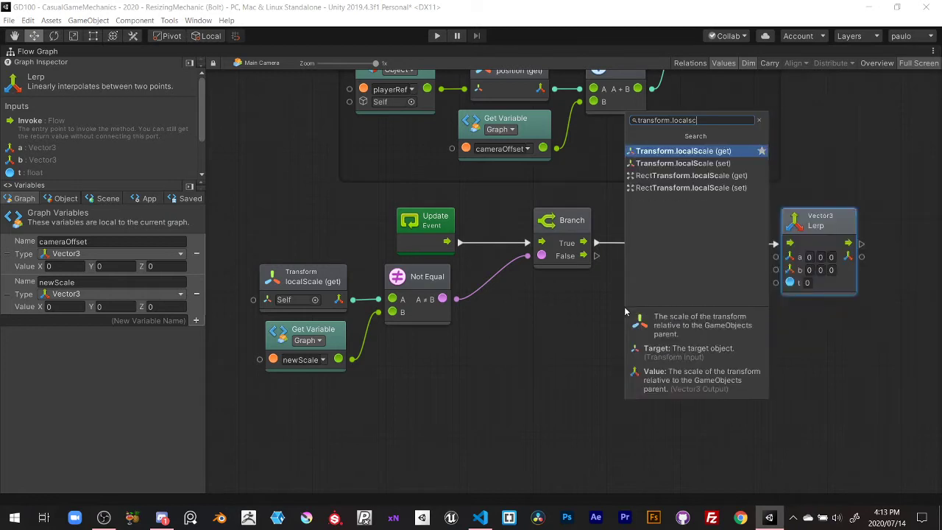
{"action": "left_click", "coordinate": [685, 151]}
{"action": "left_click_drag", "start_coordinate": [689, 335], "coordinate": [775, 261]}
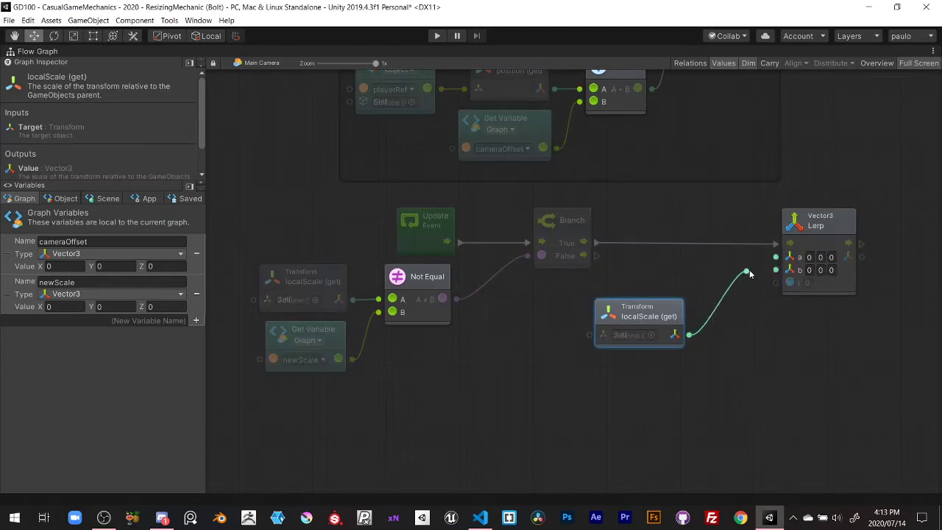
{"action": "left_click_drag", "start_coordinate": [638, 311], "coordinate": [683, 267]}
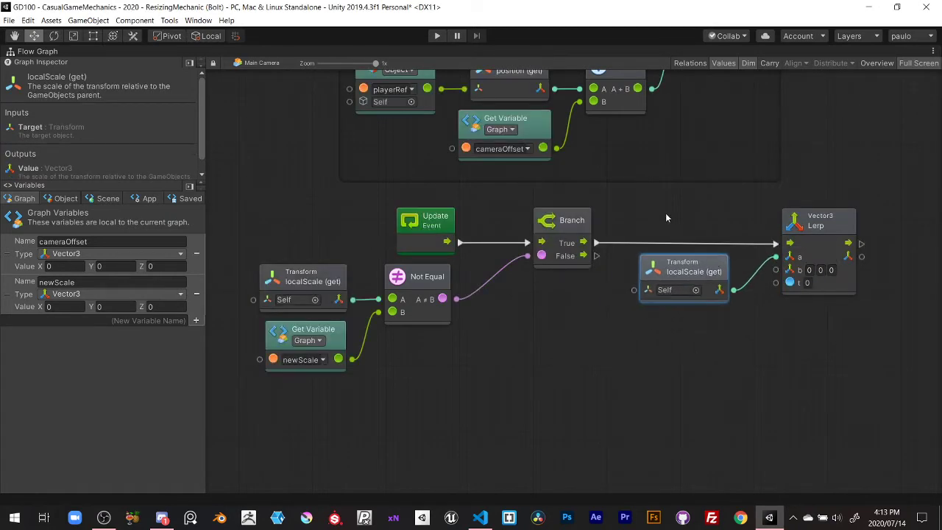
{"action": "left_click_drag", "start_coordinate": [626, 246], "coordinate": [844, 321]}
{"action": "left_click_drag", "start_coordinate": [819, 221], "coordinate": [833, 221]}
{"action": "left_click", "coordinate": [847, 339]}
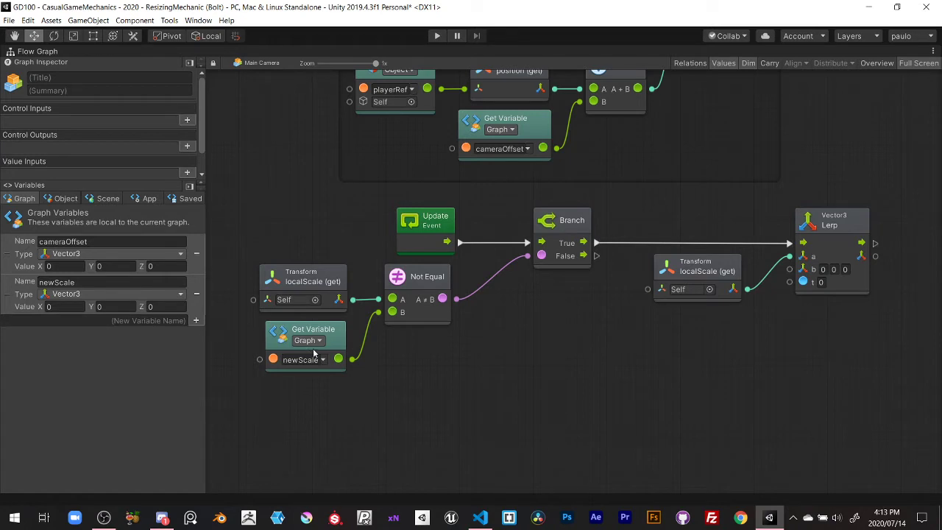
Duplicate the newScale variable node and connect it to Lerp's b input
{"action": "left_click", "coordinate": [340, 333]}
{"action": "key", "text": "ctrl+d"}
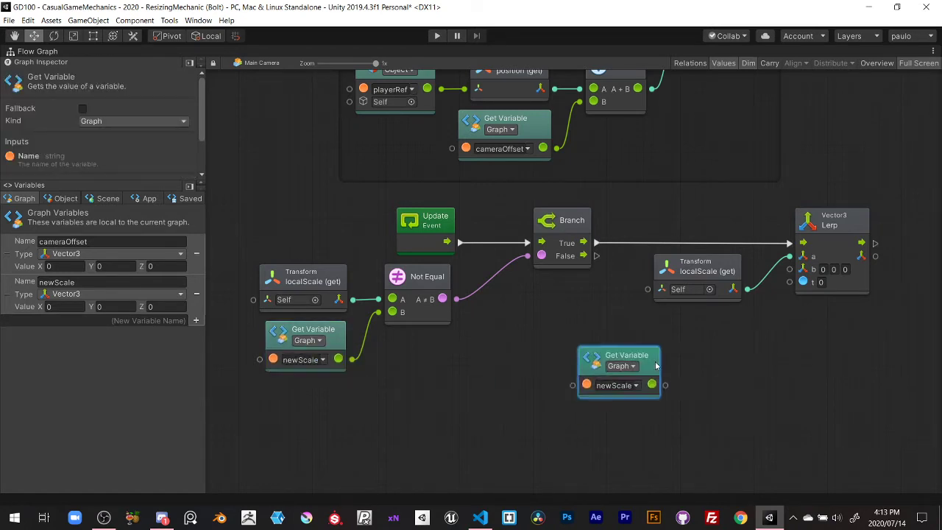
{"action": "mouse_move", "coordinate": [647, 366]}
{"action": "left_mouse_down"}
{"action": "mouse_move", "coordinate": [730, 332]}
{"action": "mouse_move", "coordinate": [789, 268]}
{"action": "left_mouse_up"}
{"action": "left_click_drag", "start_coordinate": [728, 332], "coordinate": [733, 329]}
{"action": "left_click", "coordinate": [820, 348]}
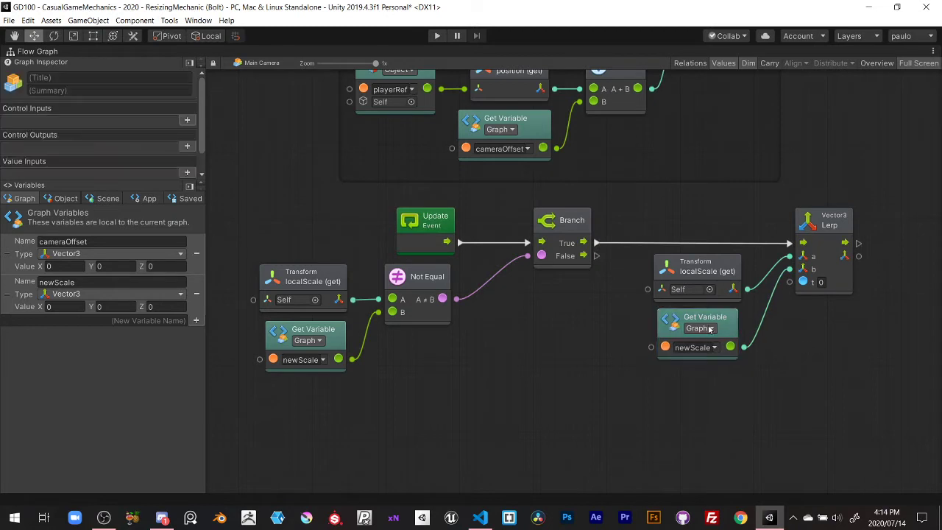
{"action": "middle_click_drag", "start_coordinate": [712, 331], "coordinate": [617, 315]}
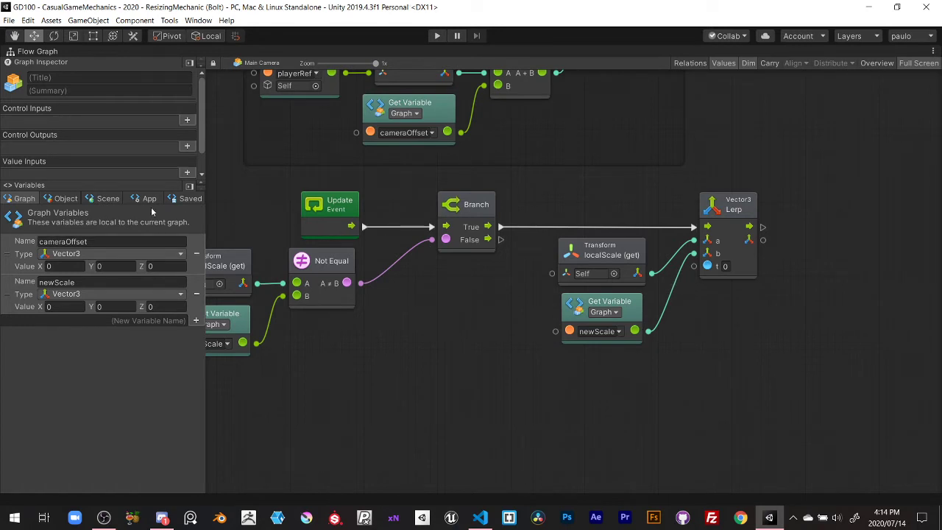
Create a float object variable named LerSpeed and begin editing its value
{"action": "left_click", "coordinate": [64, 200]}
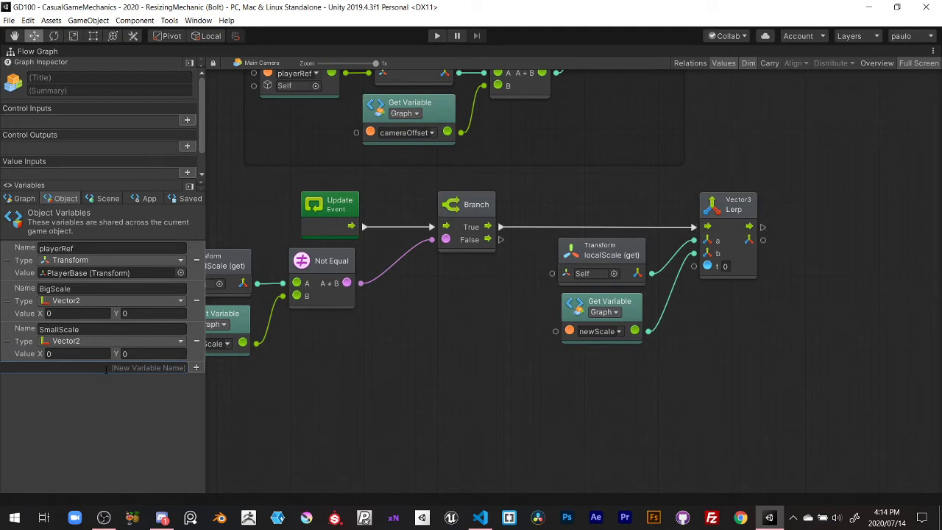
{"action": "type", "text": "LerSpeed"}
{"action": "key", "text": "Return"}
{"action": "left_click", "coordinate": [85, 381]}
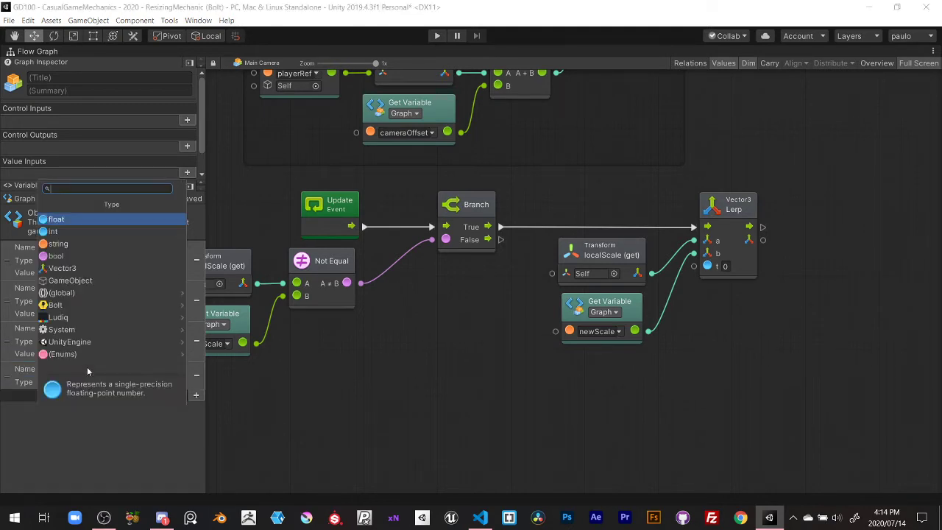
{"action": "left_click", "coordinate": [87, 223]}
{"action": "left_click", "coordinate": [66, 397]}
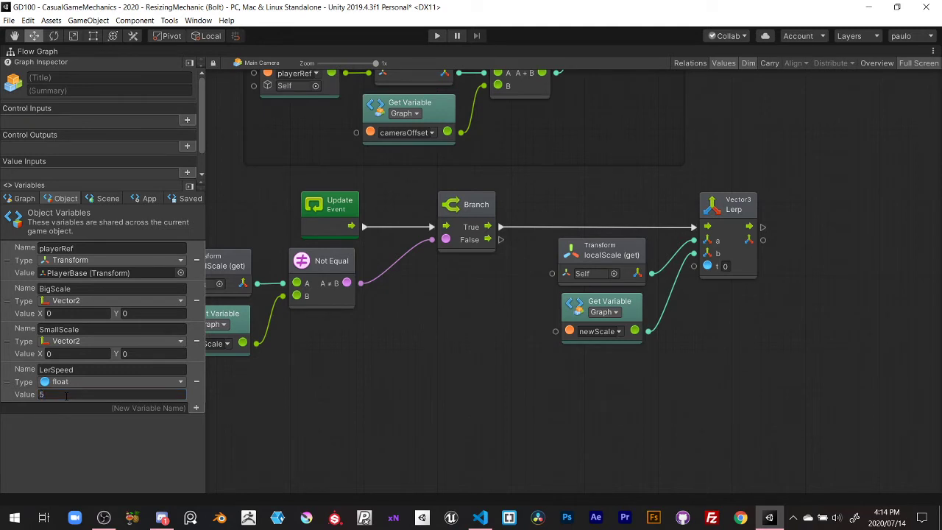
Place a LerSpeed getter, multiply it, and feed the product into the Lerp's t input
{"action": "left_click_drag", "start_coordinate": [10, 382], "coordinate": [547, 380]}
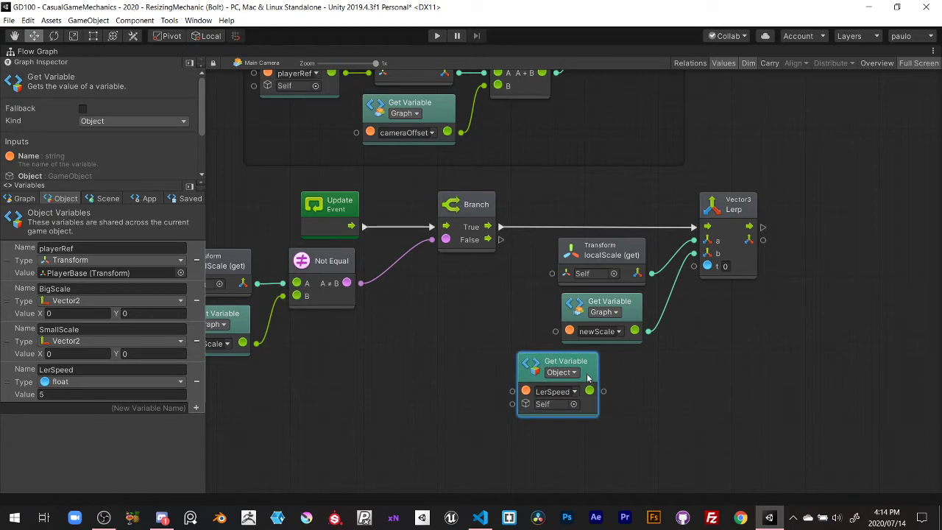
{"action": "mouse_move", "coordinate": [587, 374]}
{"action": "left_mouse_down"}
{"action": "mouse_move", "coordinate": [542, 369]}
{"action": "mouse_move", "coordinate": [596, 413]}
{"action": "left_mouse_up"}
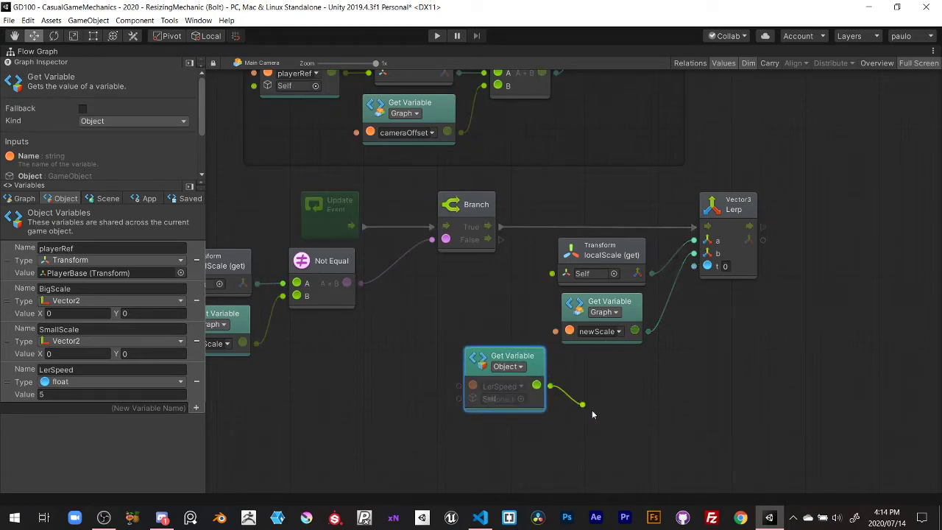
{"action": "type", "text": "mul"}
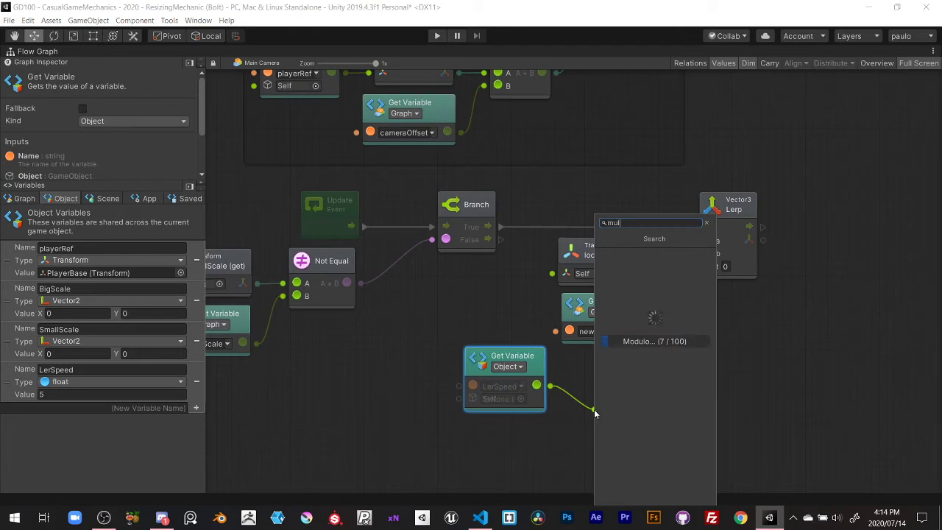
{"action": "key", "text": "Return"}
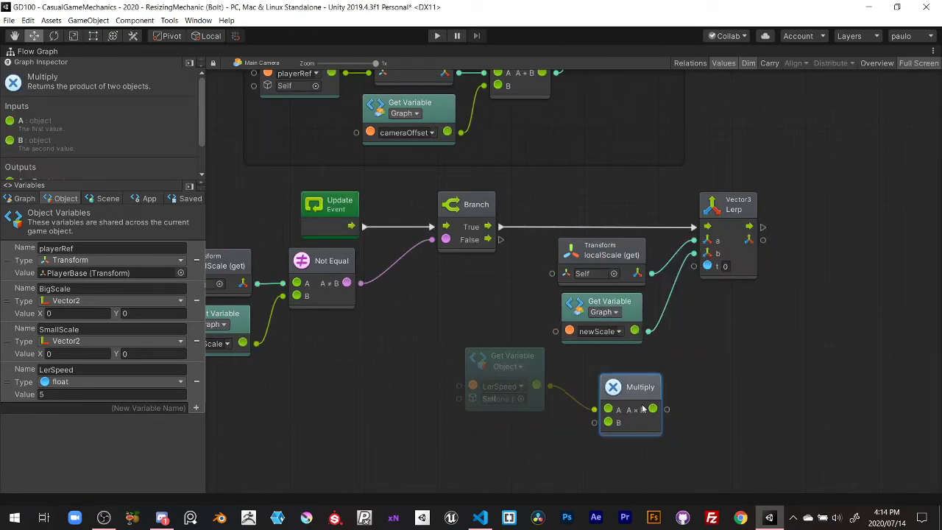
{"action": "left_click_drag", "start_coordinate": [633, 385], "coordinate": [708, 266]}
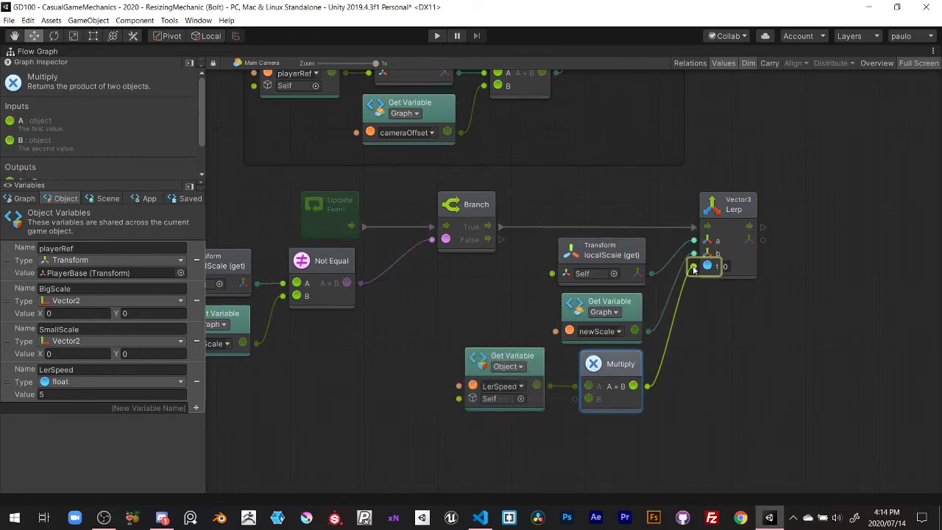
Add Time.deltaTime as the Multiply's second factor, then select the scale-lerping nodes
{"action": "left_click_drag", "start_coordinate": [702, 339], "coordinate": [651, 392]}
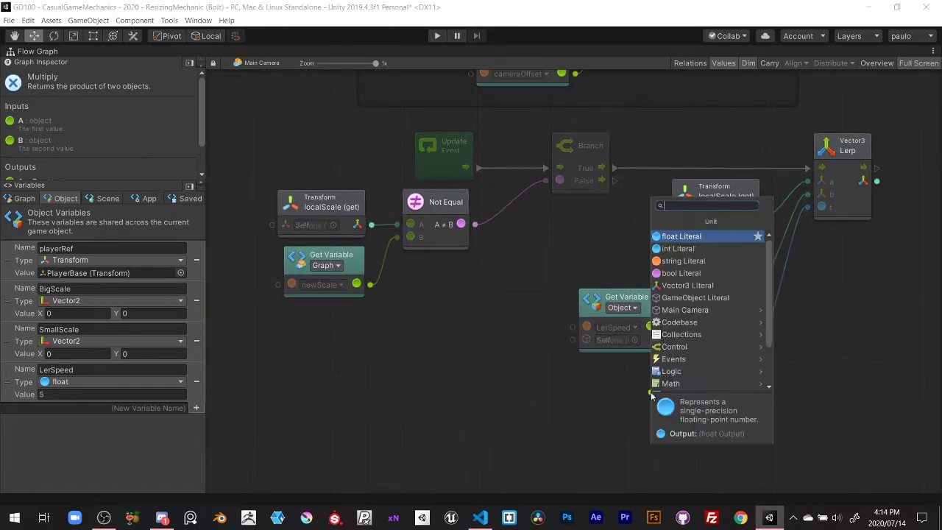
{"action": "type", "text": "Time.delta"}
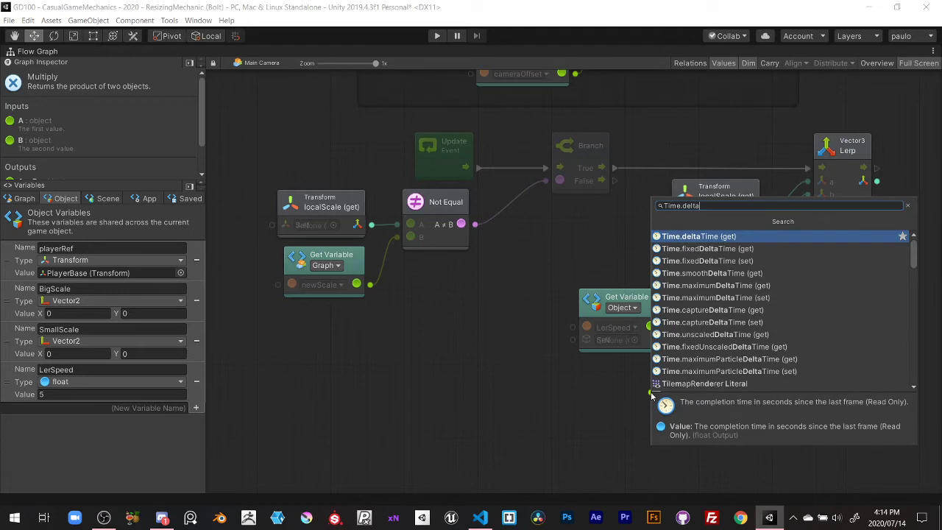
{"action": "key", "text": "Return"}
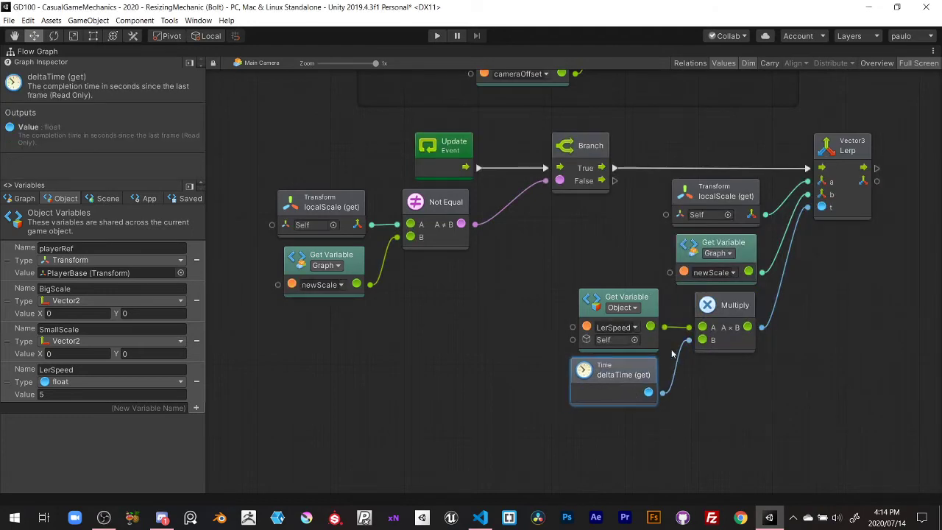
{"action": "scroll", "coordinate": [672, 354], "scroll_direction": "down", "scroll_amount": 3}
{"action": "left_click_drag", "start_coordinate": [340, 167], "coordinate": [846, 379]}
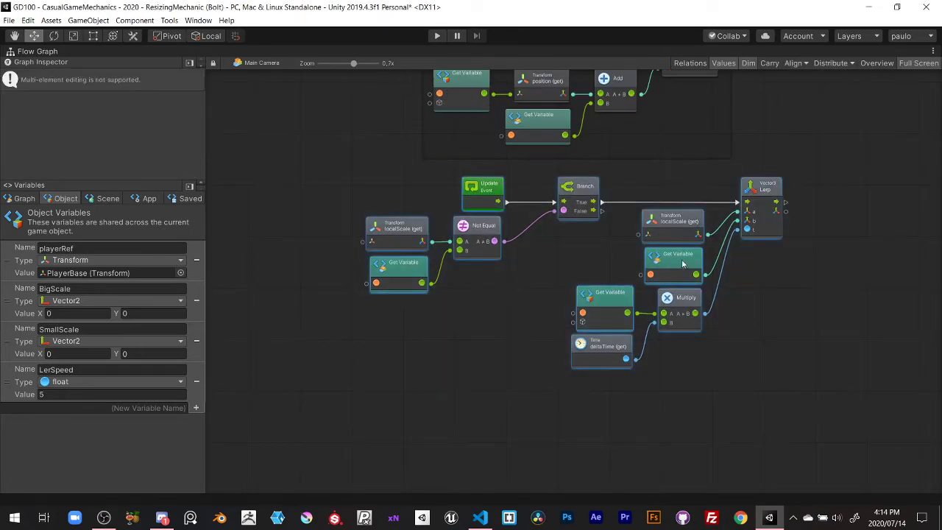
Wrap the lower node cluster in a group titled 'Scale Lerping' and move it into place
{"action": "left_click_drag", "start_coordinate": [575, 190], "coordinate": [588, 224]}
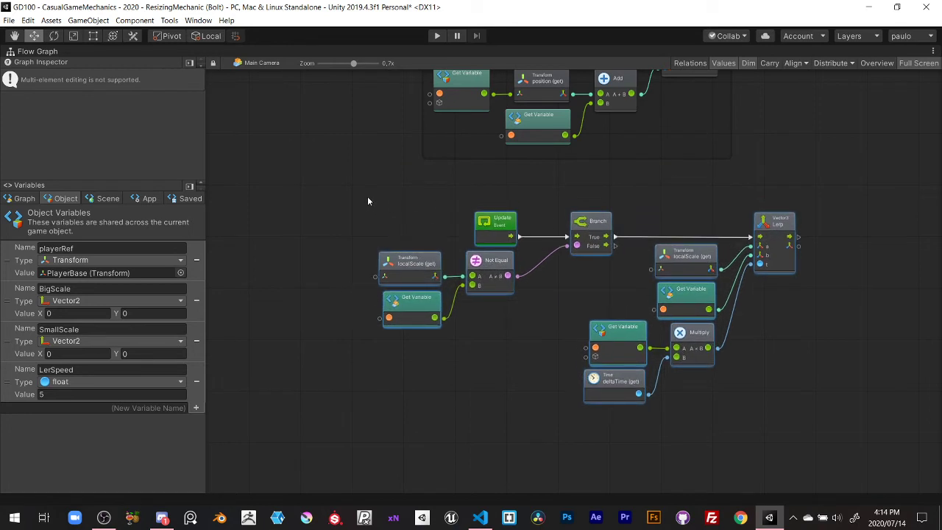
{"action": "left_click_drag", "start_coordinate": [372, 194], "coordinate": [819, 412], "text": "ctrl"}
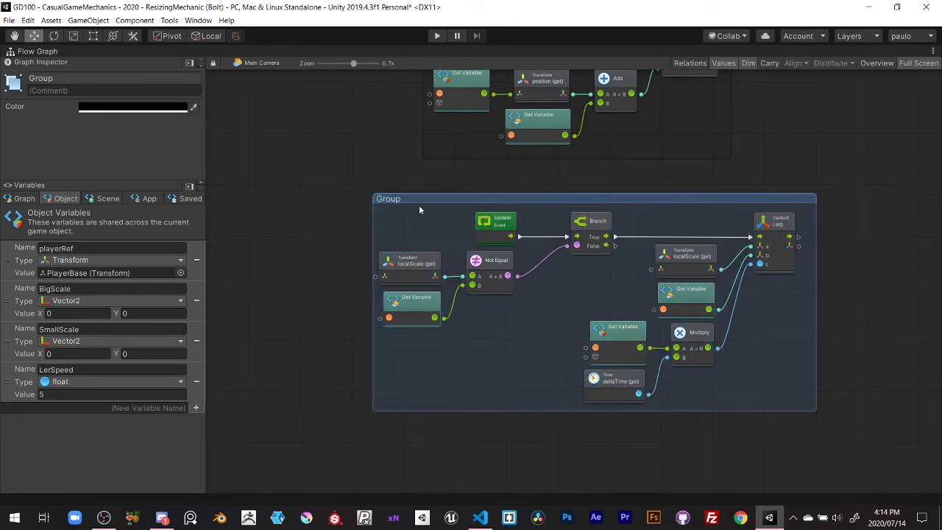
{"action": "type", "text": "Scale Lerping"}
{"action": "left_click_drag", "start_coordinate": [465, 200], "coordinate": [515, 172]}
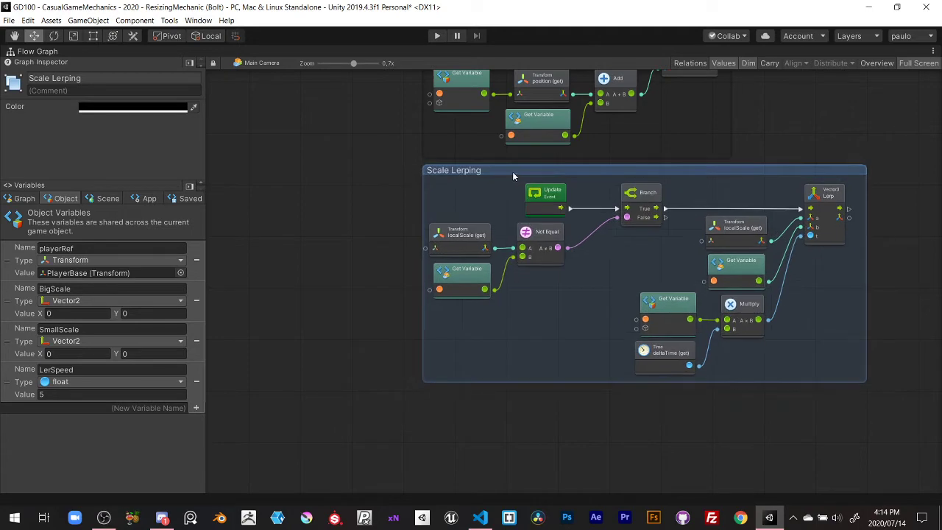
{"action": "left_click", "coordinate": [485, 209]}
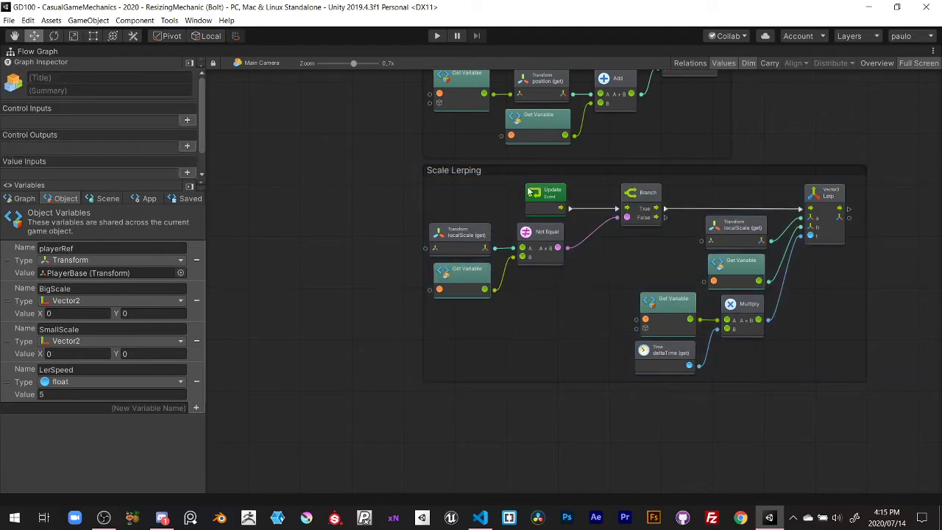
{"action": "scroll", "coordinate": [529, 192], "scroll_direction": "down", "scroll_amount": 3}
{"action": "scroll", "coordinate": [559, 177], "scroll_direction": "up", "scroll_amount": 5}
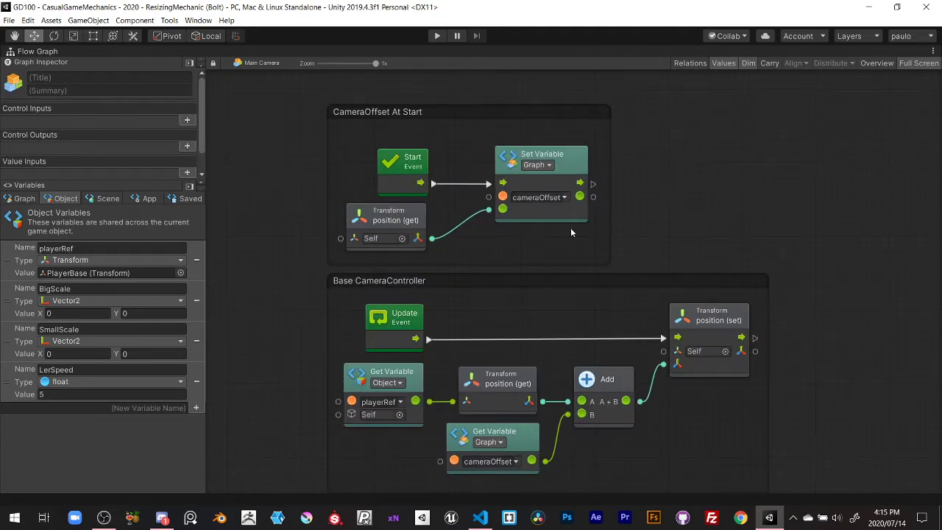
Add a Set Variable node for newScale, chained after the cameraOffset assignment
{"action": "middle_click_drag", "start_coordinate": [572, 232], "coordinate": [514, 199]}
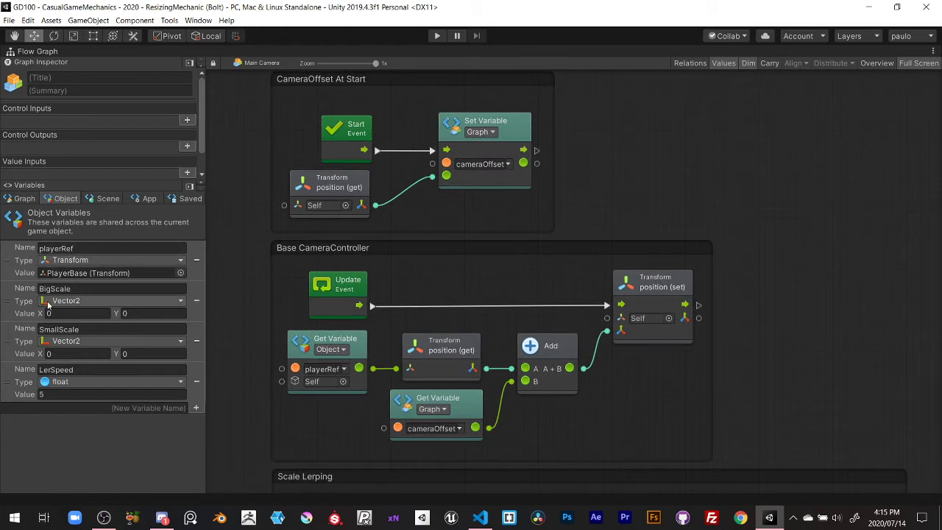
{"action": "left_click", "coordinate": [17, 200]}
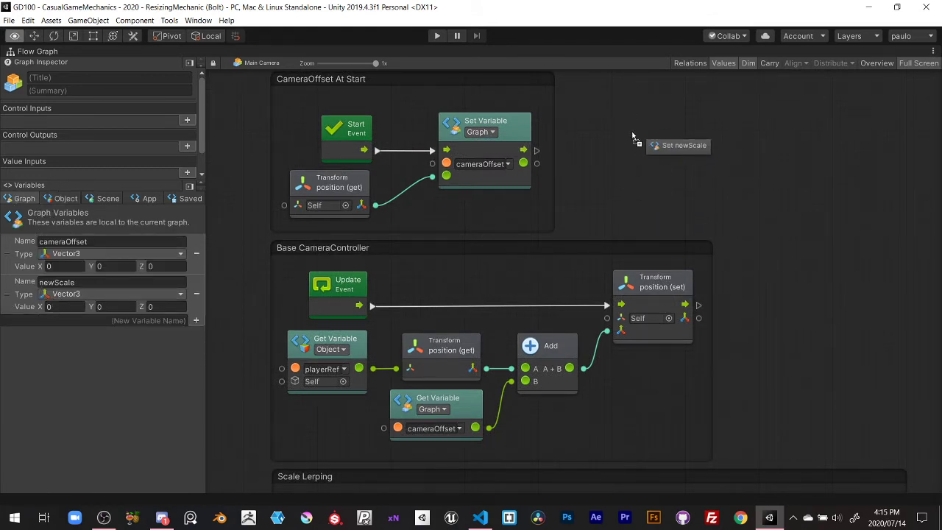
{"action": "left_click_drag", "start_coordinate": [55, 311], "coordinate": [635, 120], "text": "alt"}
{"action": "left_click_drag", "start_coordinate": [536, 151], "coordinate": [625, 148]}
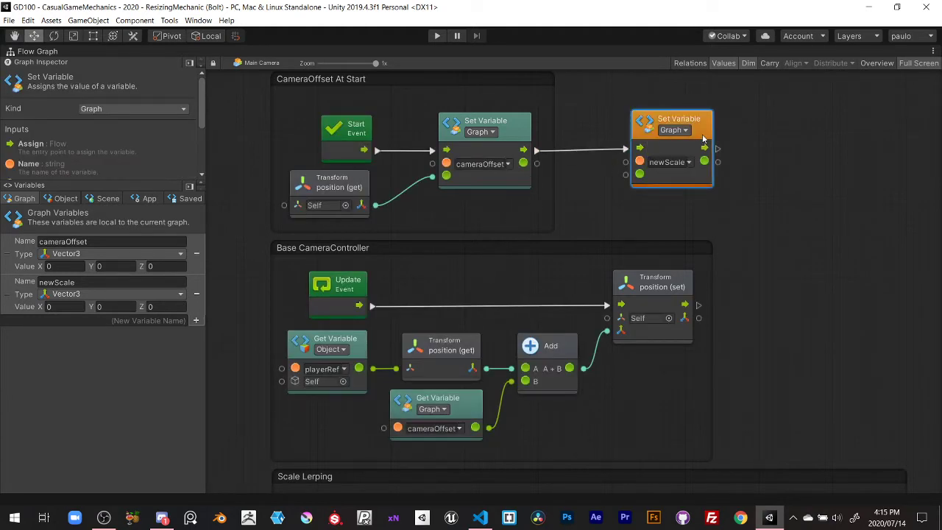
{"action": "left_click_drag", "start_coordinate": [703, 139], "coordinate": [693, 141]}
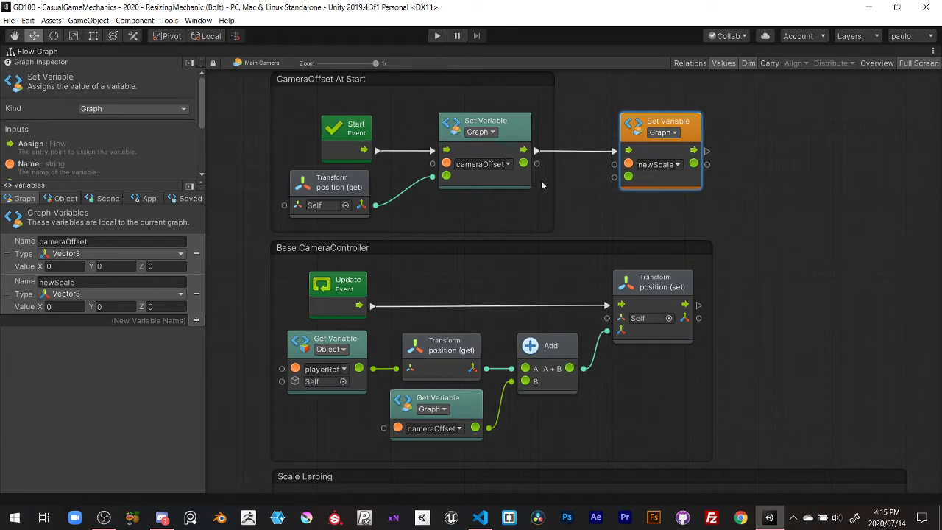
Feed a Transform localScale getter into the newScale assignment
{"action": "right_click", "coordinate": [573, 193]}
{"action": "left_click", "coordinate": [592, 201]}
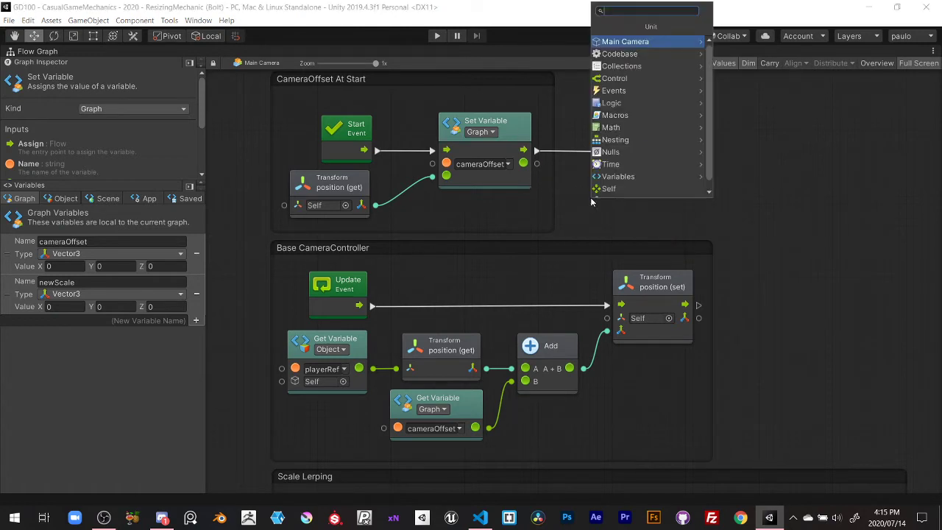
{"action": "type", "text": "Transfor"}
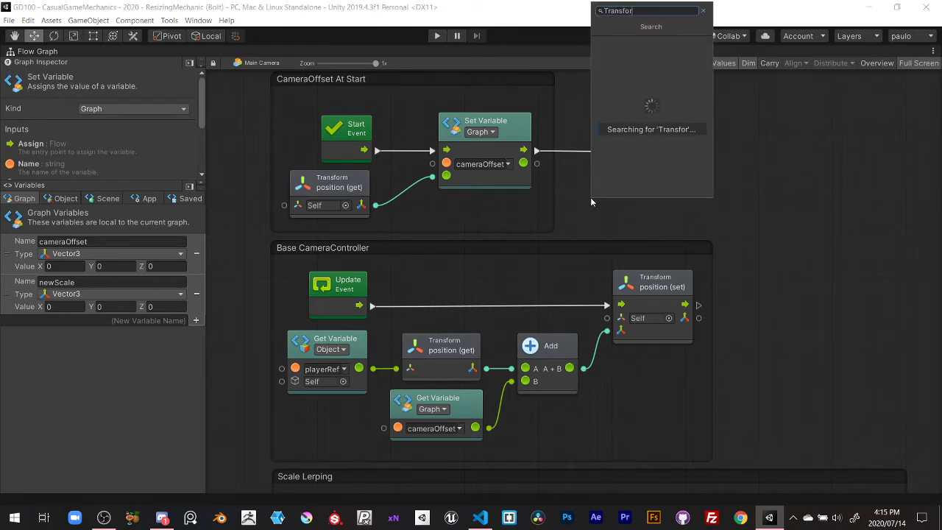
{"action": "type", "text": "m.s"}
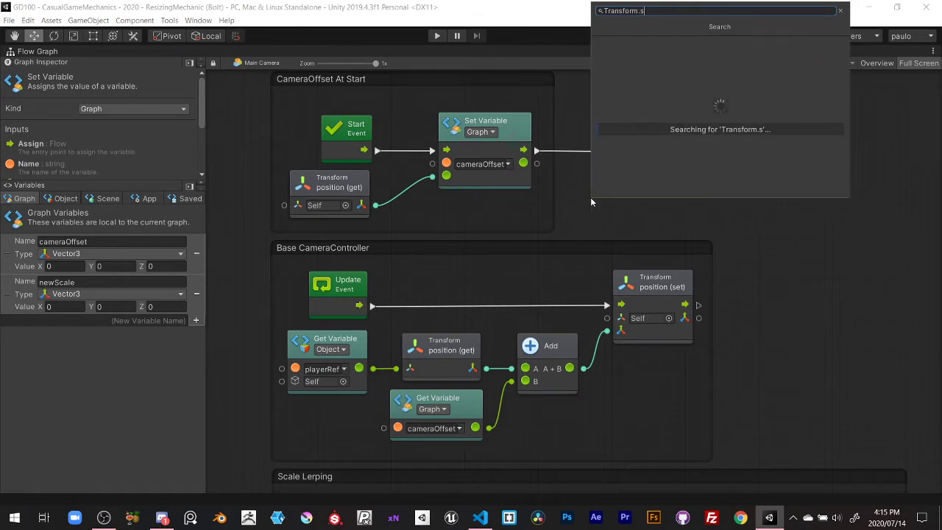
{"action": "type", "text": "cale"}
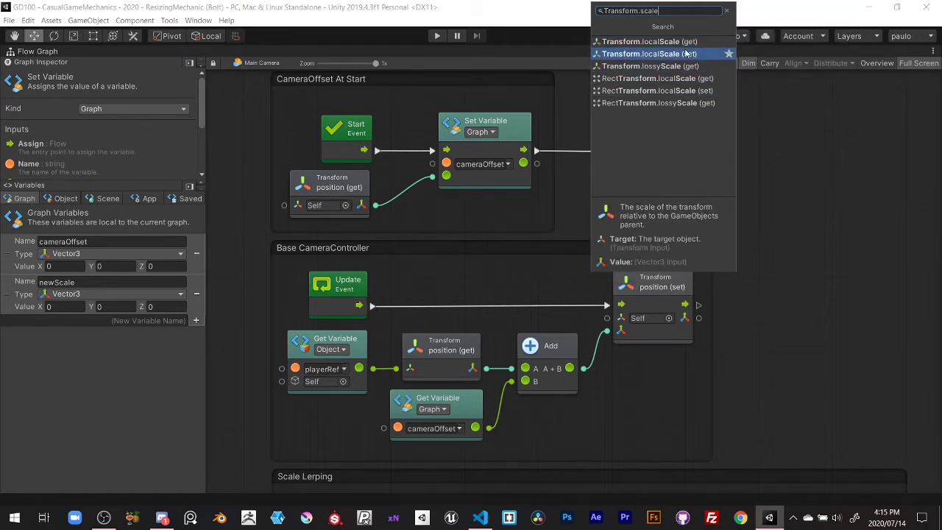
{"action": "left_click", "coordinate": [648, 53]}
{"action": "mouse_move", "coordinate": [634, 212]}
{"action": "left_mouse_down"}
{"action": "mouse_move", "coordinate": [504, 213]}
{"action": "mouse_move", "coordinate": [600, 192]}
{"action": "mouse_move", "coordinate": [622, 177]}
{"action": "left_mouse_up"}
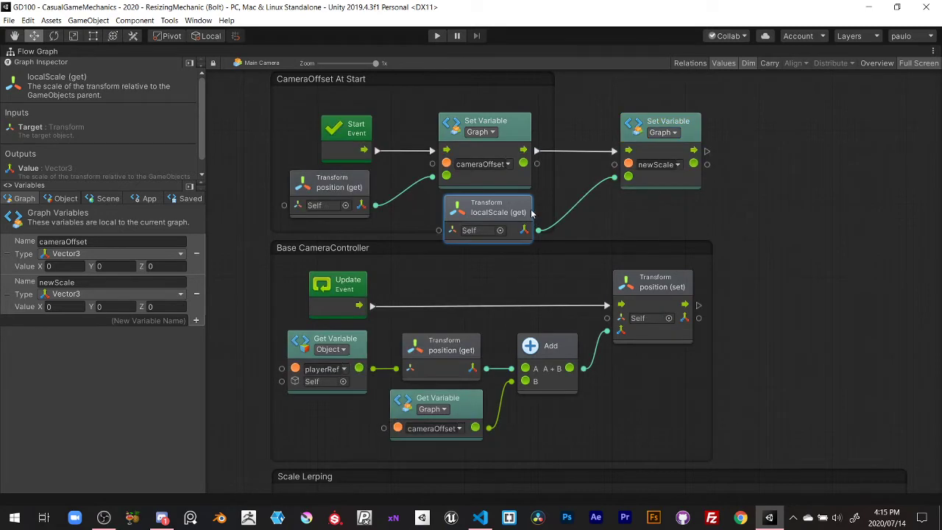
{"action": "scroll", "coordinate": [397, 138], "scroll_direction": "down", "scroll_amount": 2}
{"action": "scroll", "coordinate": [562, 144], "scroll_direction": "up", "scroll_amount": 2}
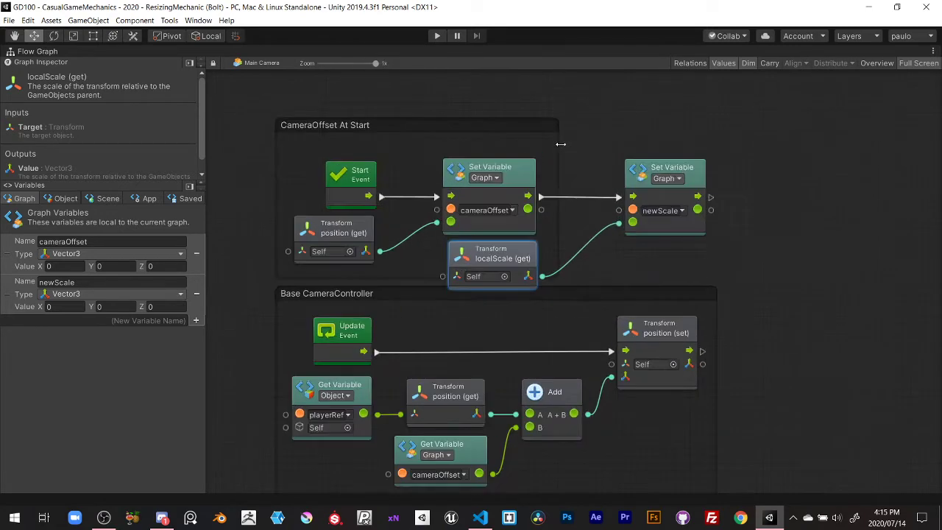
Enlarge the CameraOffset At Start group downward and shift it and its nodes up
{"action": "left_click", "coordinate": [561, 144]}
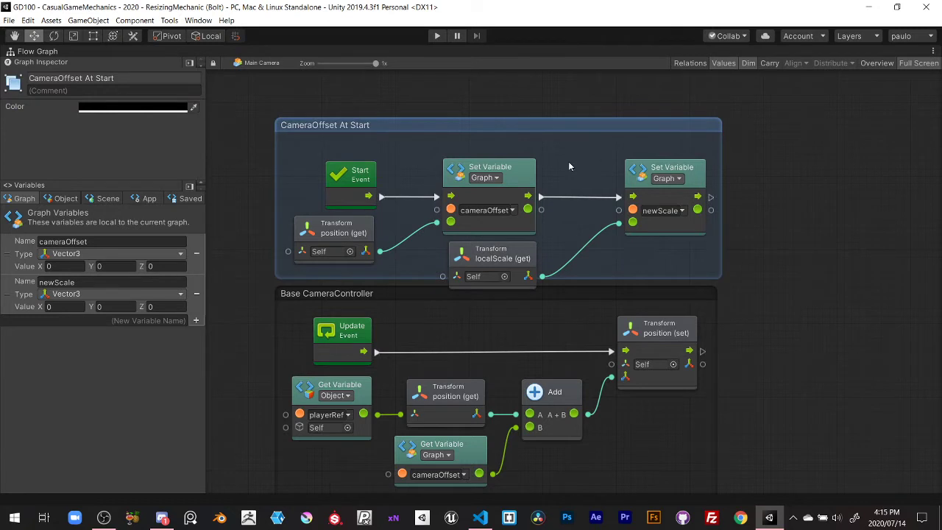
{"action": "left_click_drag", "start_coordinate": [568, 276], "coordinate": [569, 295]}
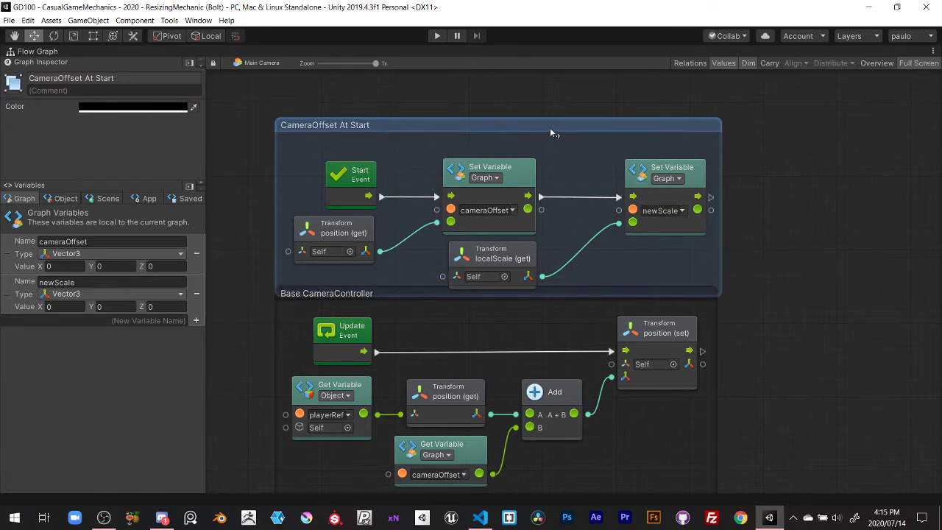
{"action": "mouse_move", "coordinate": [550, 133]}
{"action": "left_mouse_down"}
{"action": "mouse_move", "coordinate": [550, 106]}
{"action": "mouse_move", "coordinate": [549, 115]}
{"action": "left_mouse_up"}
{"action": "mouse_move", "coordinate": [334, 128]}
{"action": "left_mouse_down"}
{"action": "mouse_move", "coordinate": [521, 224]}
{"action": "mouse_move", "coordinate": [674, 268]}
{"action": "left_mouse_up"}
{"action": "left_click_drag", "start_coordinate": [669, 184], "coordinate": [665, 166]}
Move the newScale setter closer and narrow the CameraOffset At Start group to fit
{"action": "left_click_drag", "start_coordinate": [402, 122], "coordinate": [677, 245]}
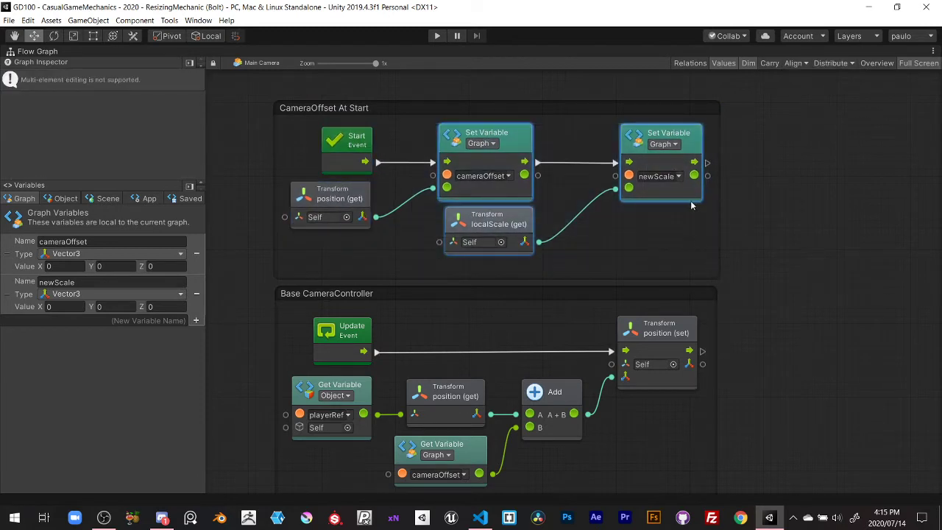
{"action": "left_click_drag", "start_coordinate": [669, 164], "coordinate": [638, 168]}
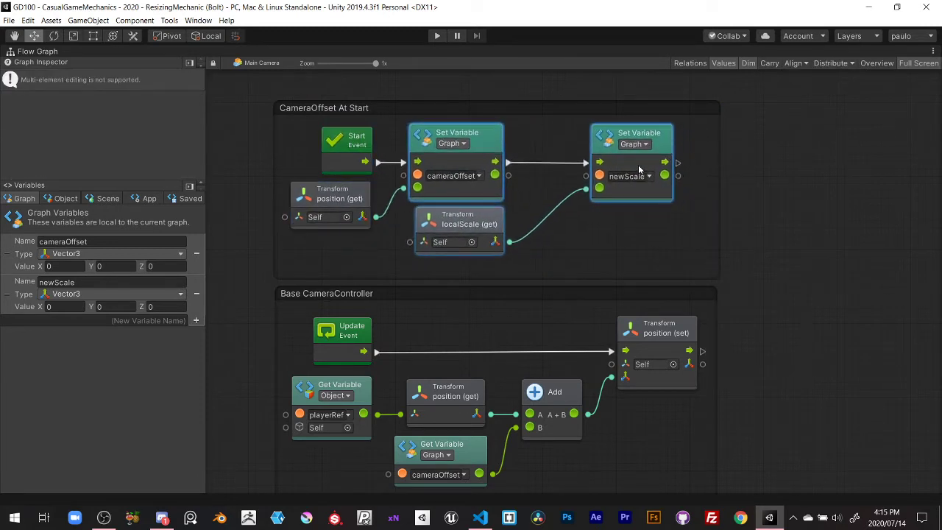
{"action": "left_click", "coordinate": [618, 202]}
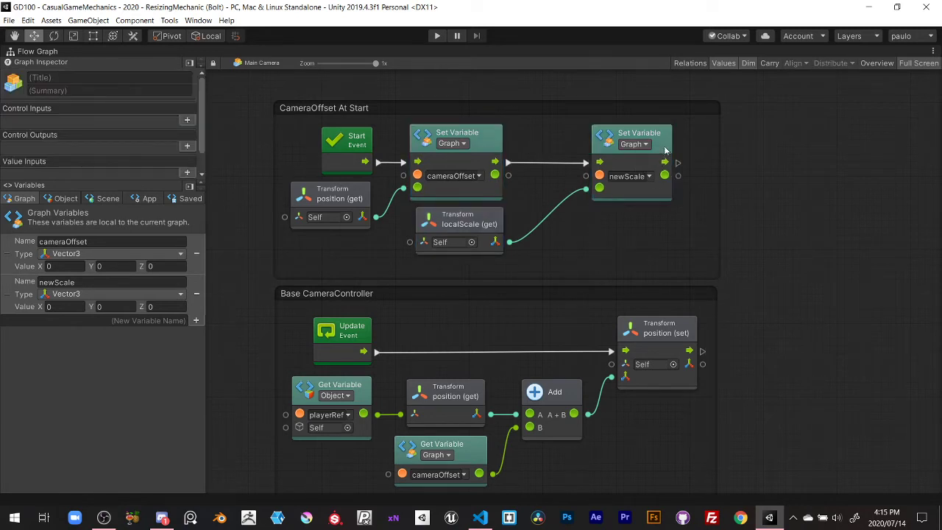
{"action": "left_click_drag", "start_coordinate": [665, 151], "coordinate": [619, 151]}
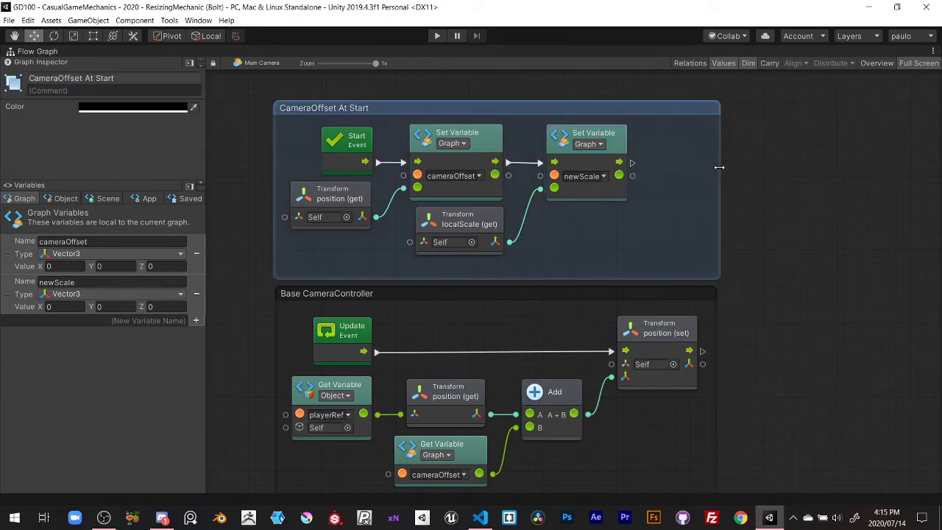
{"action": "left_click_drag", "start_coordinate": [721, 174], "coordinate": [654, 174]}
Restore the normal editor layout and run the game briefly in Play mode, then stop
{"action": "key", "text": "shift+space"}
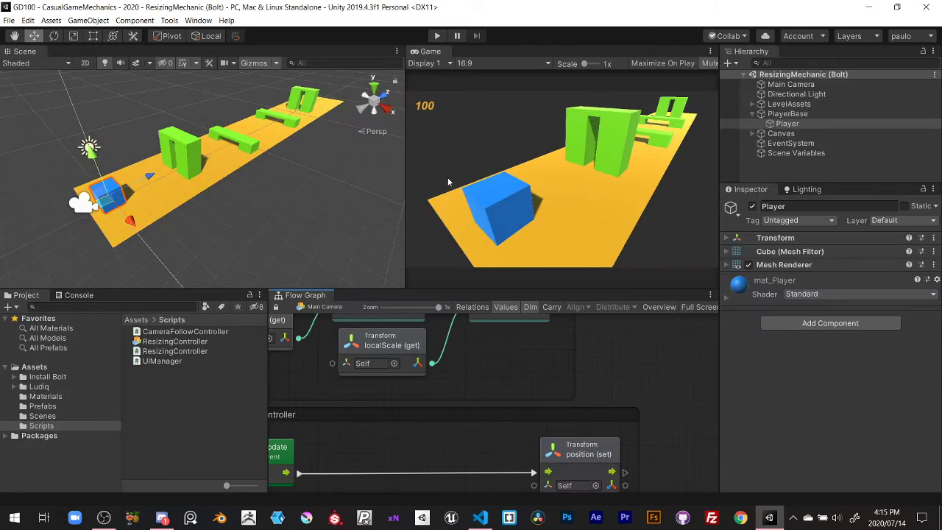
{"action": "left_click", "coordinate": [437, 35]}
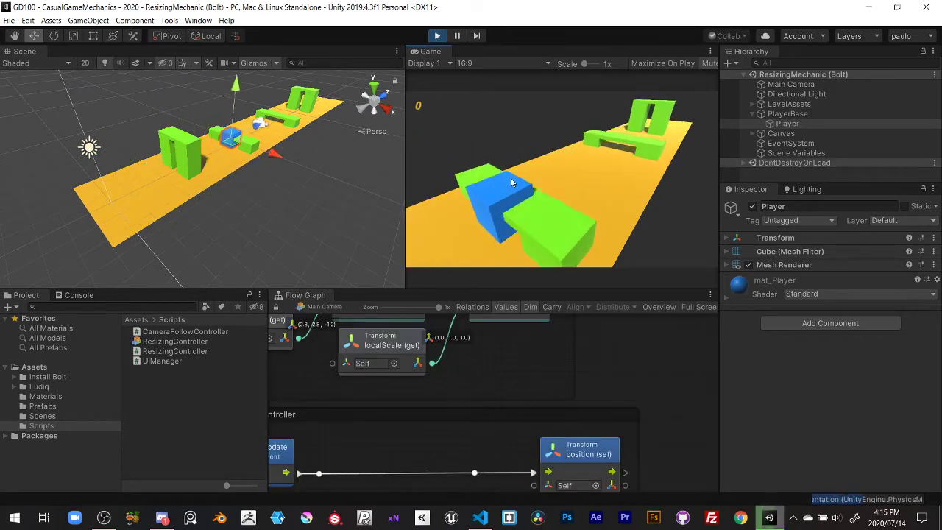
{"action": "left_click", "coordinate": [437, 36]}
Maximize the flow graph and add an On Button Input event named Vertical
{"action": "key", "text": "shift+space"}
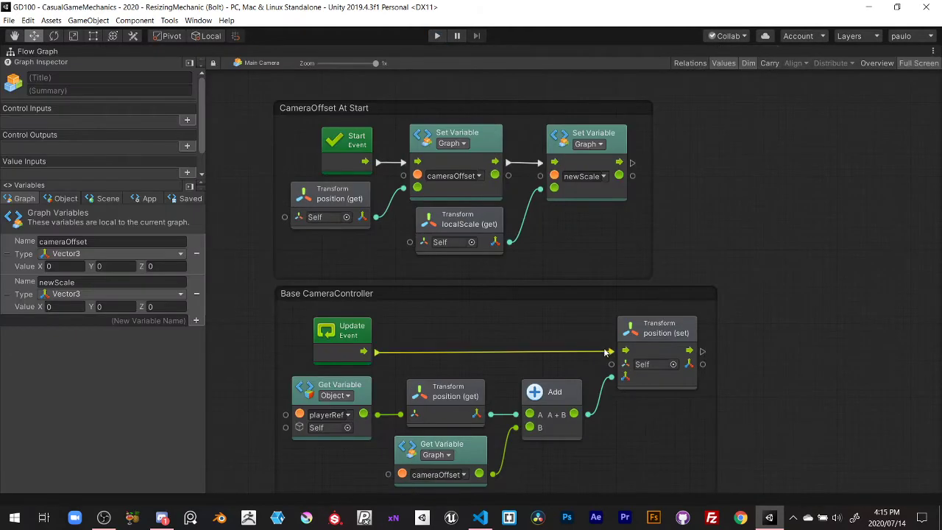
{"action": "scroll", "coordinate": [600, 346], "scroll_direction": "down", "scroll_amount": 3}
{"action": "scroll", "coordinate": [601, 346], "scroll_direction": "down", "scroll_amount": 2}
{"action": "scroll", "coordinate": [530, 203], "scroll_direction": "up", "scroll_amount": 3}
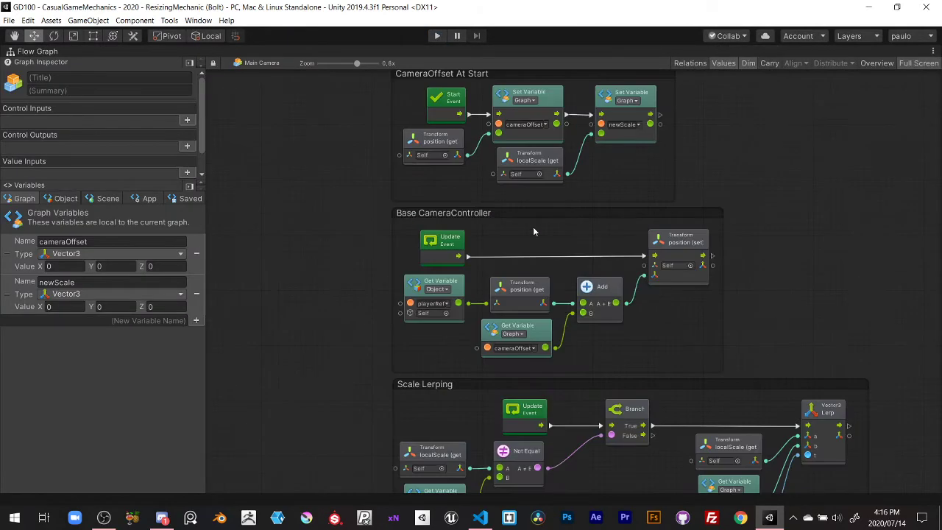
{"action": "scroll", "coordinate": [532, 227], "scroll_direction": "down", "scroll_amount": 2}
{"action": "scroll", "coordinate": [523, 288], "scroll_direction": "down", "scroll_amount": 3}
{"action": "scroll", "coordinate": [524, 282], "scroll_direction": "up", "scroll_amount": 2}
{"action": "scroll", "coordinate": [528, 246], "scroll_direction": "up", "scroll_amount": 3}
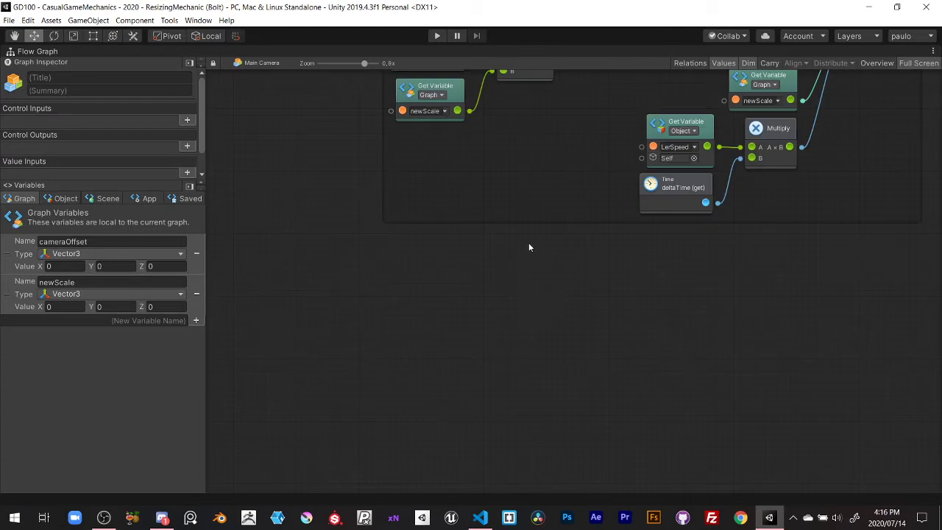
{"action": "scroll", "coordinate": [469, 331], "scroll_direction": "down", "scroll_amount": 2}
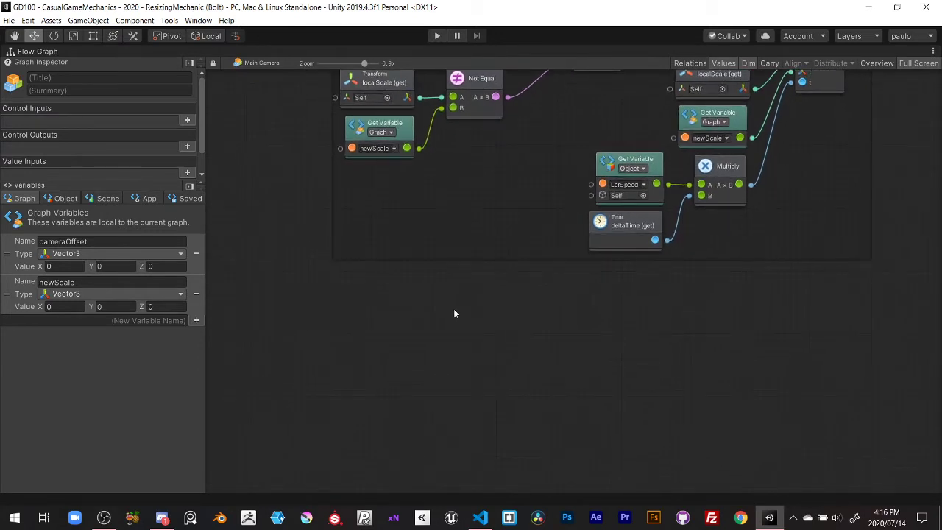
{"action": "scroll", "coordinate": [456, 305], "scroll_direction": "up", "scroll_amount": 2}
{"action": "right_click", "coordinate": [463, 307]}
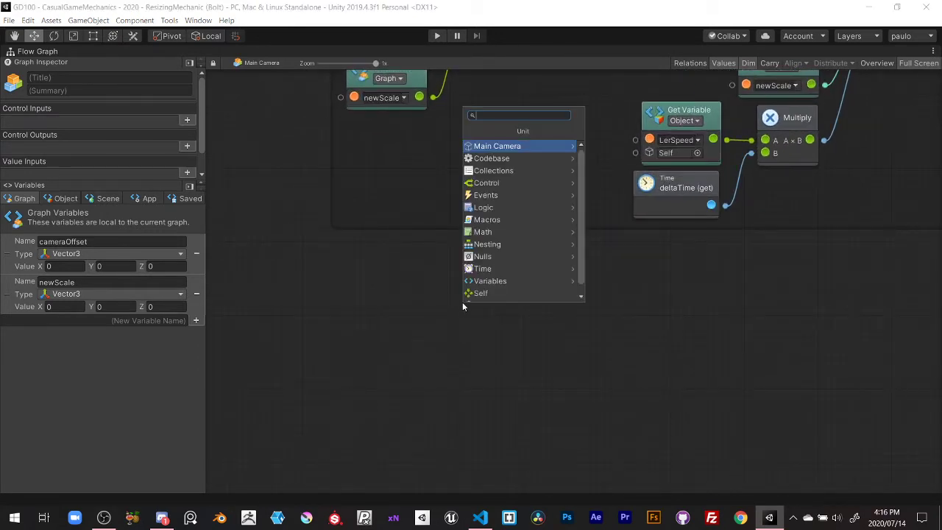
{"action": "type", "text": "On"}
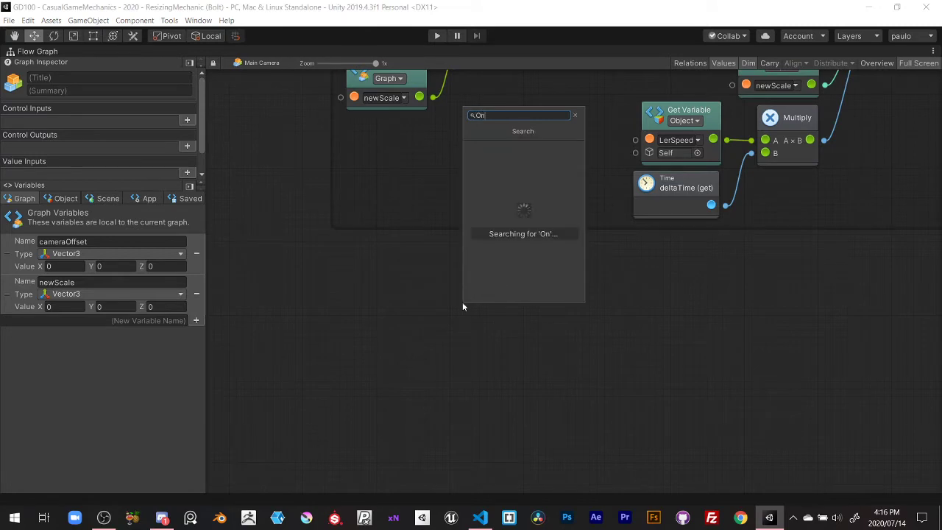
{"action": "type", "text": "Button"}
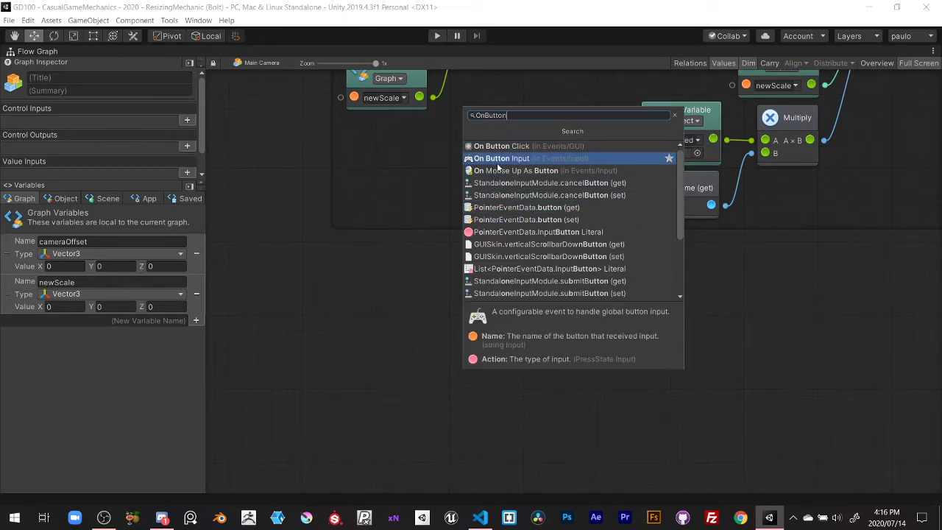
{"action": "left_click", "coordinate": [502, 158]}
{"action": "left_click_drag", "start_coordinate": [510, 319], "coordinate": [451, 295]}
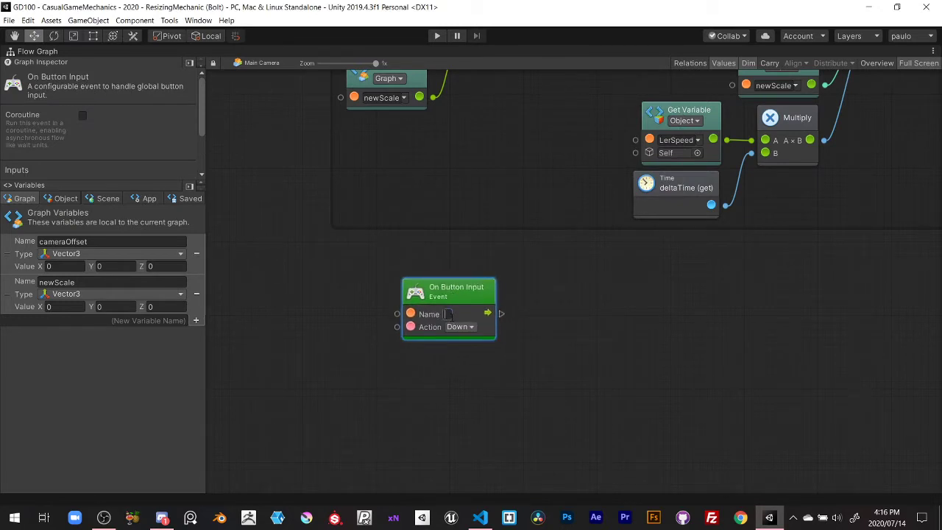
{"action": "type", "text": "Vertica"}
{"action": "type", "text": "l"}
{"action": "left_click", "coordinate": [486, 355]}
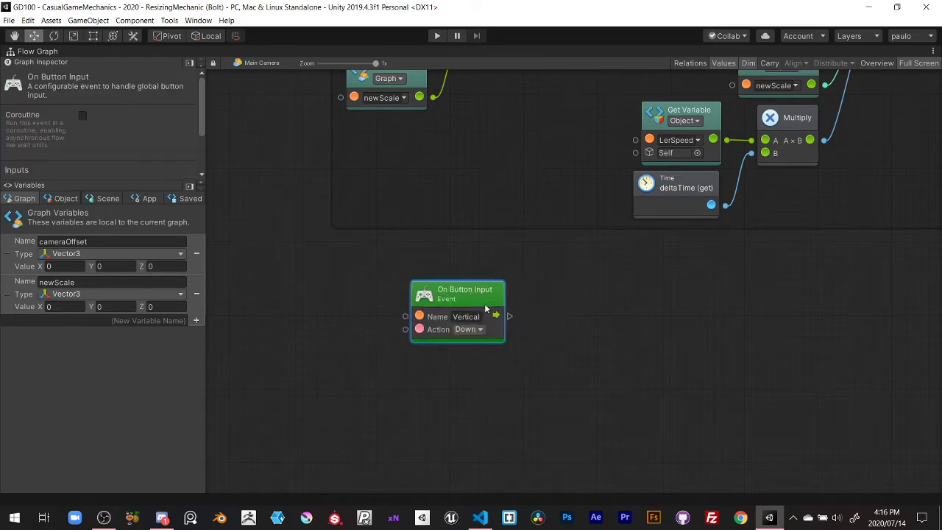
{"action": "left_click_drag", "start_coordinate": [484, 303], "coordinate": [469, 303]}
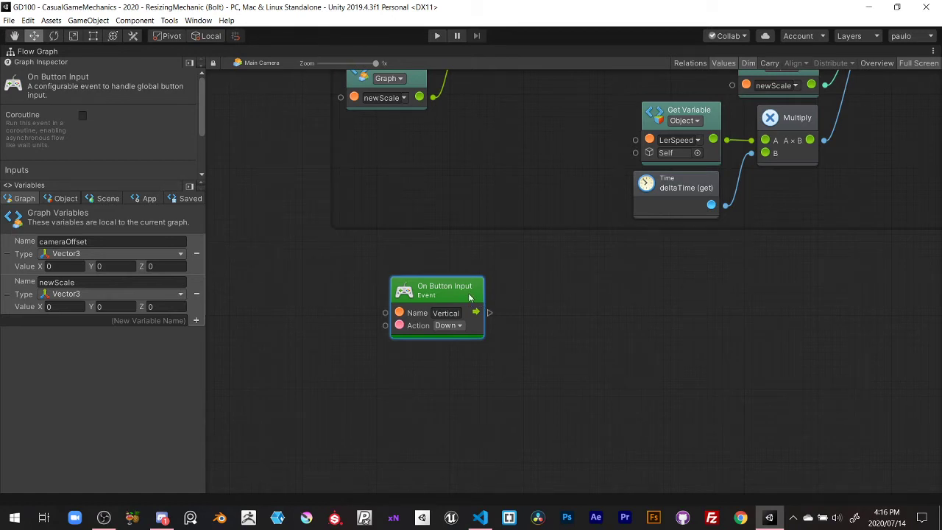
{"action": "left_click_drag", "start_coordinate": [469, 297], "coordinate": [748, 307]}
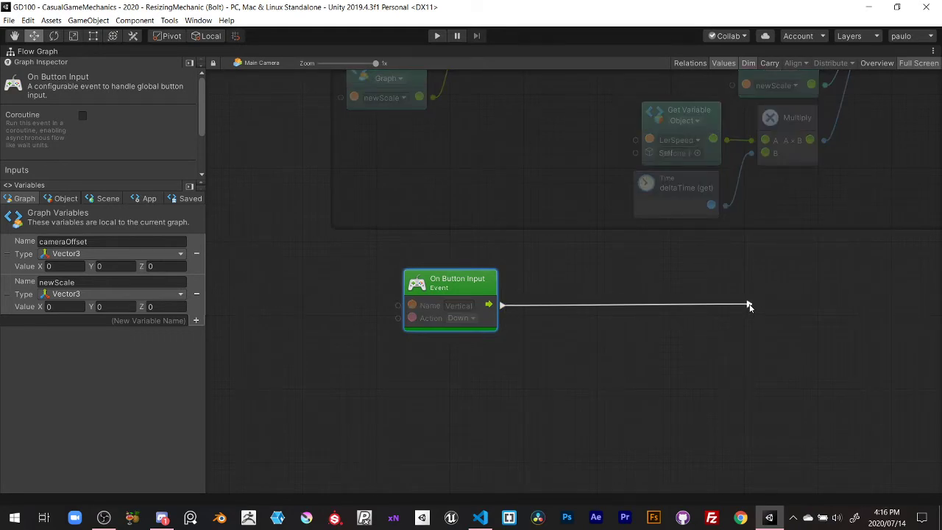
Add a Branch node driven by the event's flow output
{"action": "left_click_drag", "start_coordinate": [742, 304], "coordinate": [604, 306]}
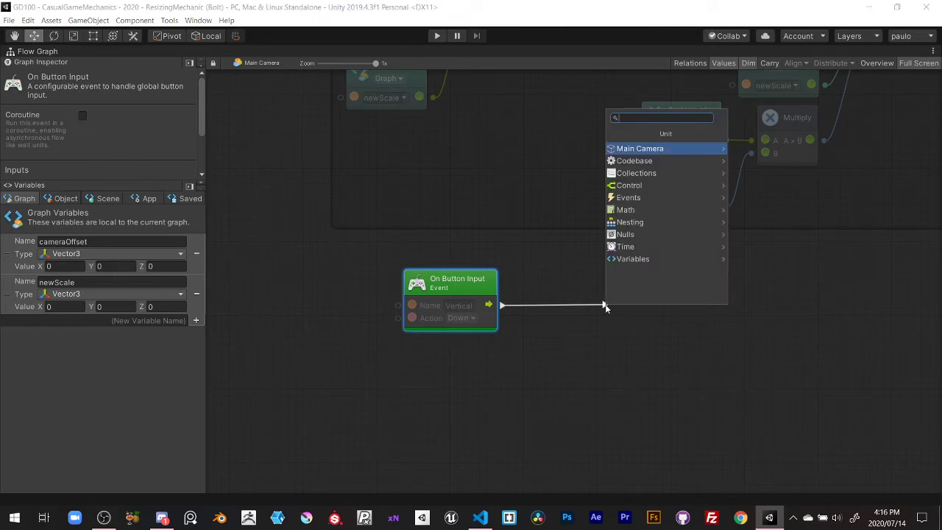
{"action": "type", "text": "branch"}
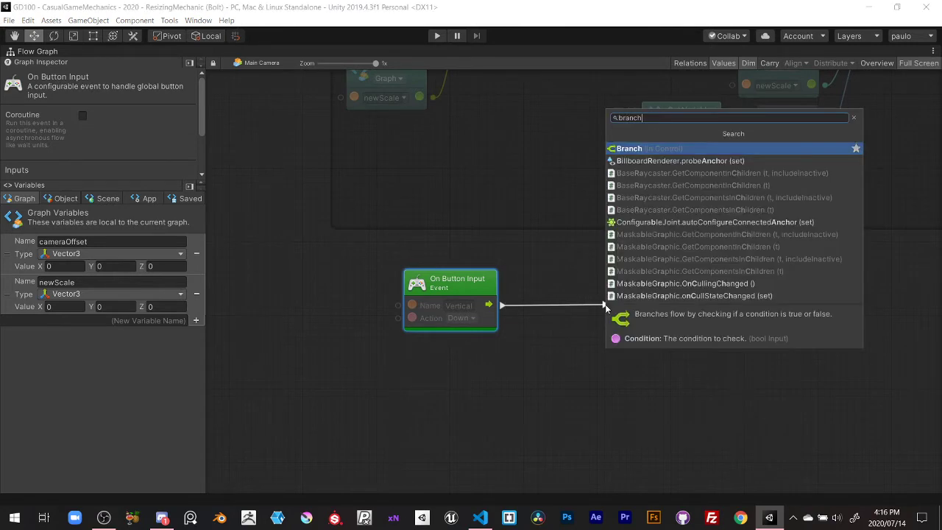
{"action": "key", "text": "Return"}
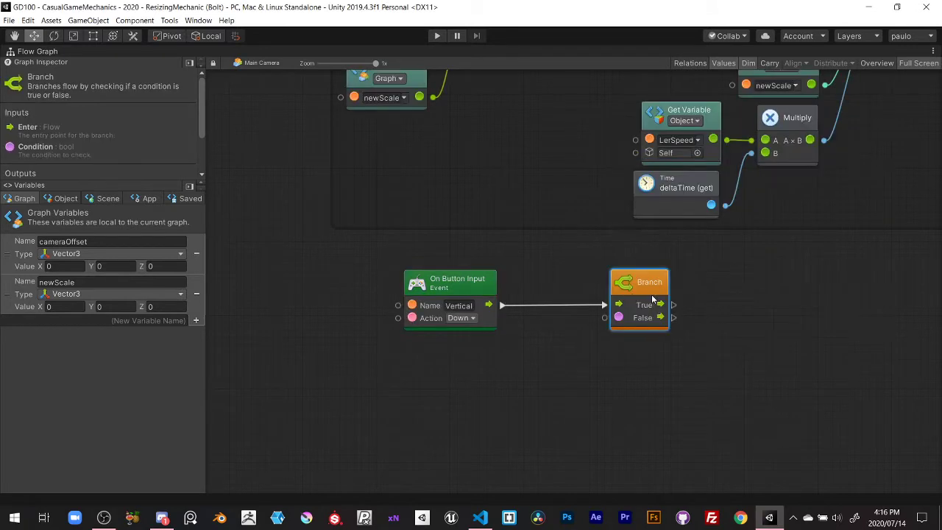
{"action": "left_click_drag", "start_coordinate": [626, 298], "coordinate": [624, 298]}
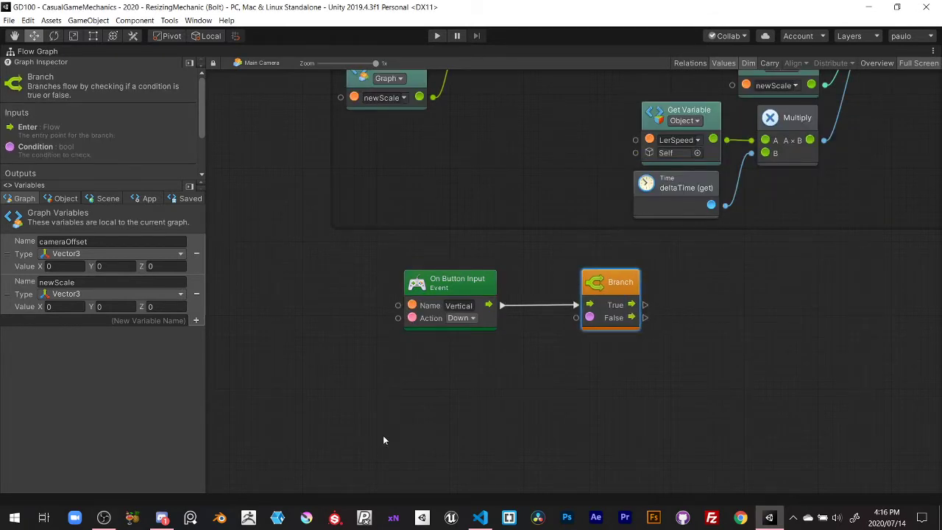
Add an Input GetAxisRaw node with axisName Vertical beneath the event
{"action": "middle_click_drag", "start_coordinate": [433, 406], "coordinate": [458, 388]}
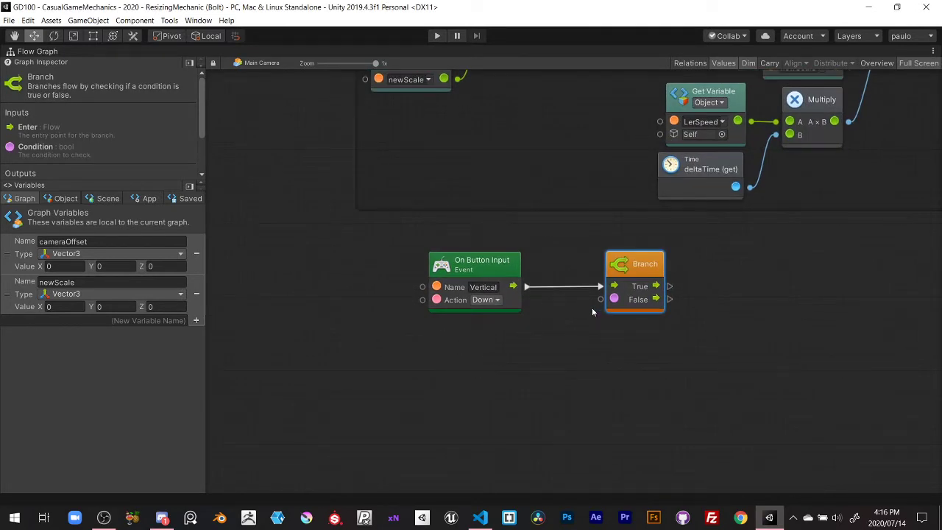
{"action": "right_click", "coordinate": [463, 354]}
{"action": "left_click", "coordinate": [444, 364]}
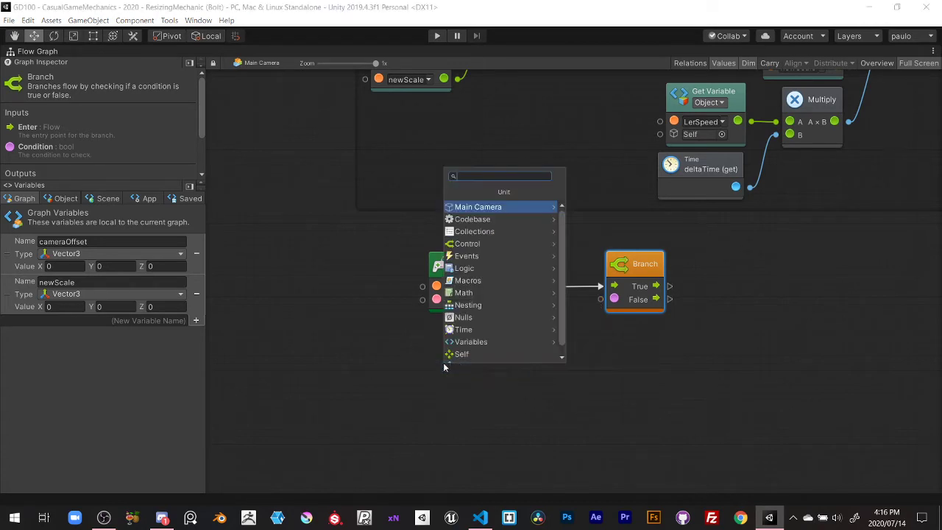
{"action": "type", "text": "GetAAxis"}
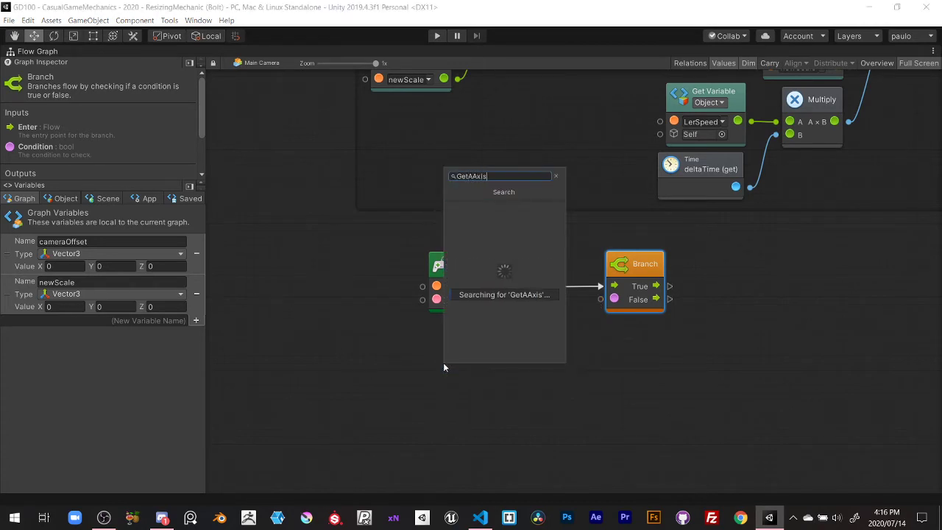
{"action": "key", "text": "BackSpace"}
{"action": "key", "text": "BackSpace"}
{"action": "key", "text": "BackSpace"}
{"action": "key", "text": "BackSpace"}
{"action": "key", "text": "BackSpace"}
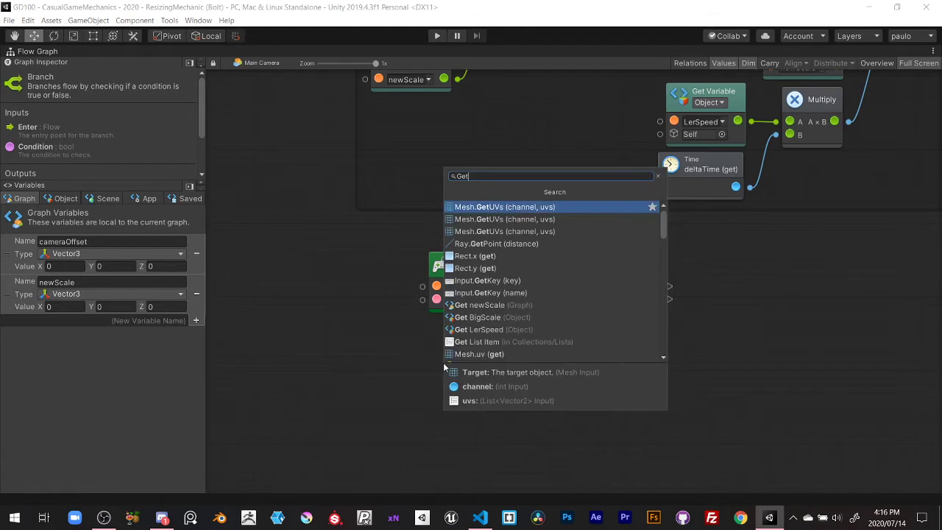
{"action": "type", "text": "A"}
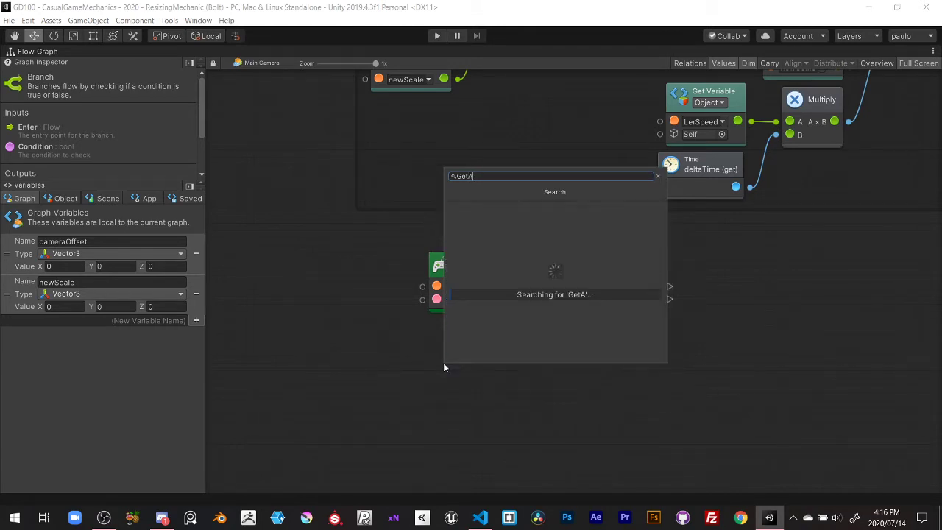
{"action": "type", "text": "xisRaw"}
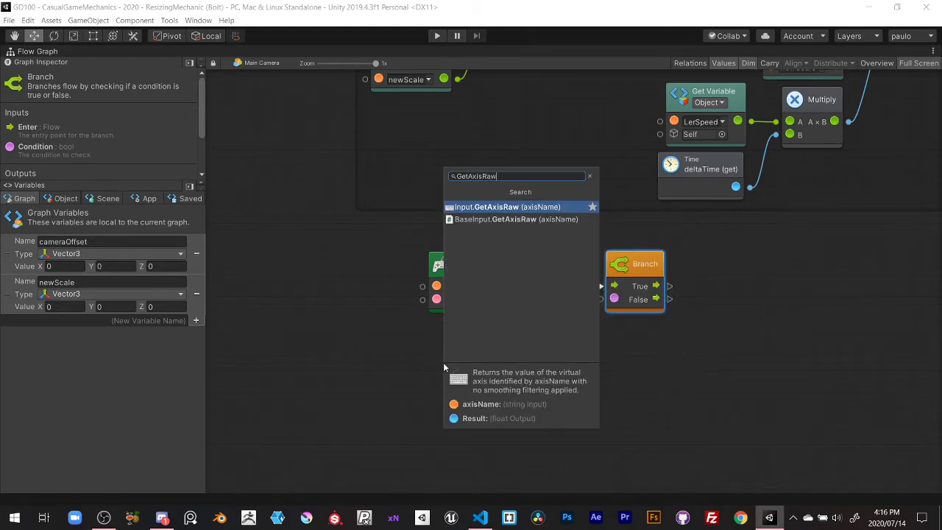
{"action": "left_click", "coordinate": [507, 207]}
{"action": "left_click_drag", "start_coordinate": [477, 396], "coordinate": [499, 348]}
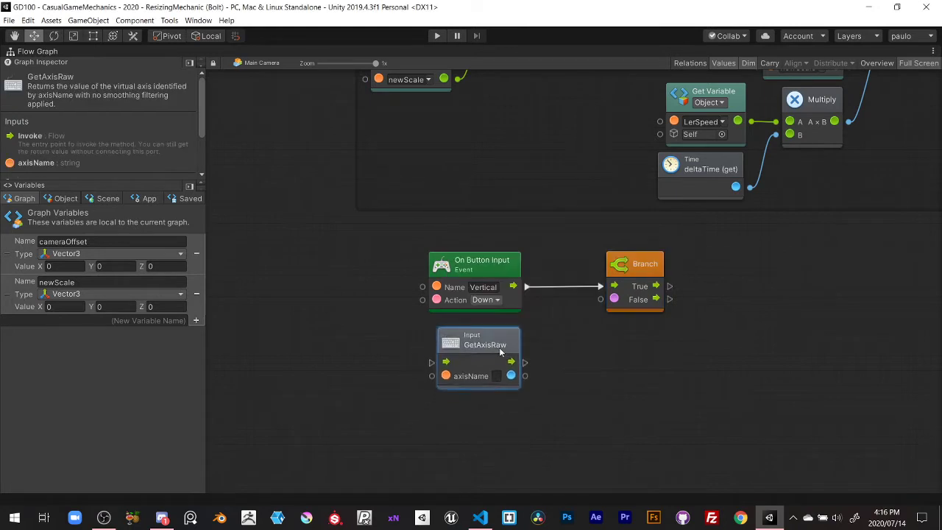
{"action": "left_click", "coordinate": [484, 288]}
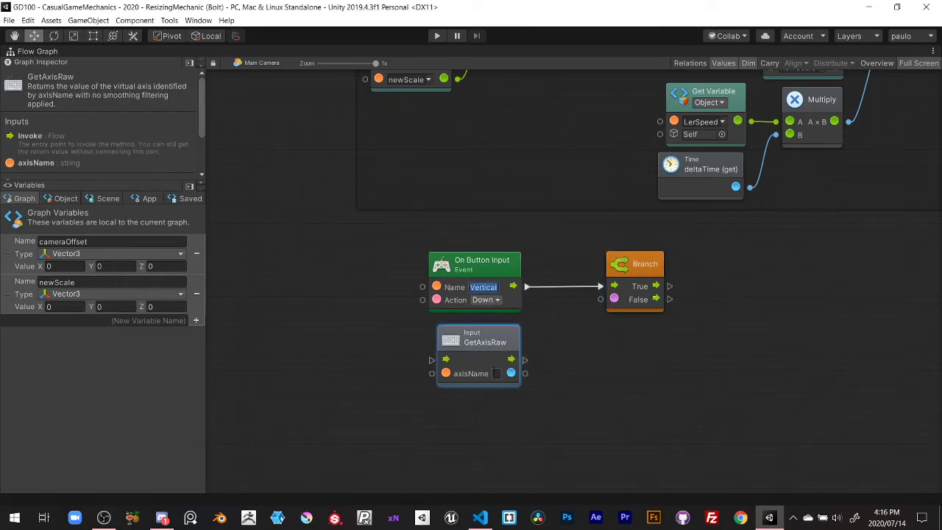
{"action": "left_click", "coordinate": [497, 373]}
{"action": "type", "text": "Vertical"}
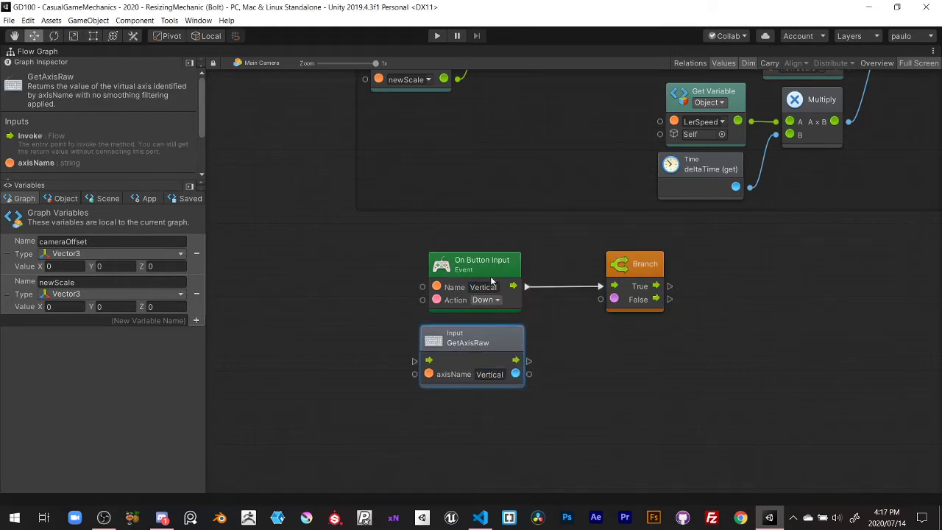
{"action": "mouse_move", "coordinate": [491, 280]}
{"action": "left_mouse_down"}
{"action": "mouse_move", "coordinate": [312, 280]}
{"action": "mouse_move", "coordinate": [395, 251]}
{"action": "left_mouse_up"}
Insert a Sequence after the Vertical event and wire its output 0 into the Branch
{"action": "type", "text": "seq"}
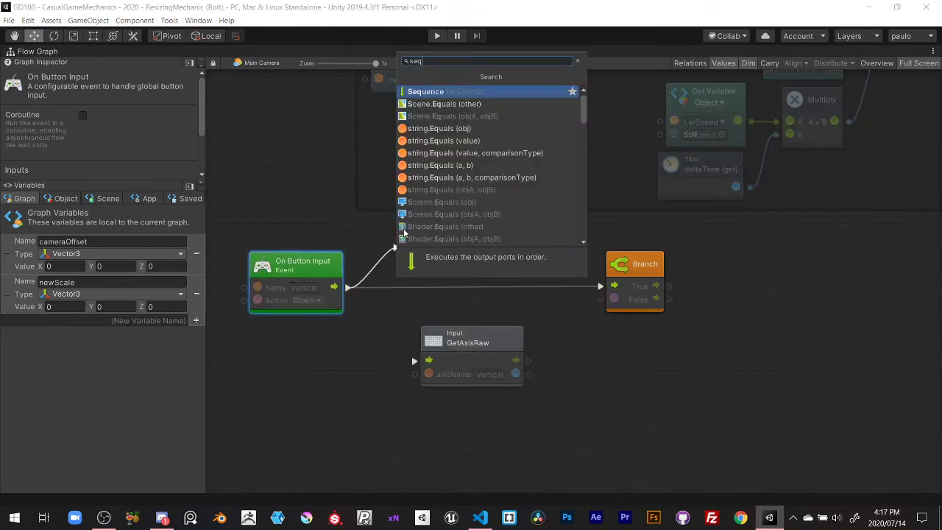
{"action": "left_click", "coordinate": [455, 96]}
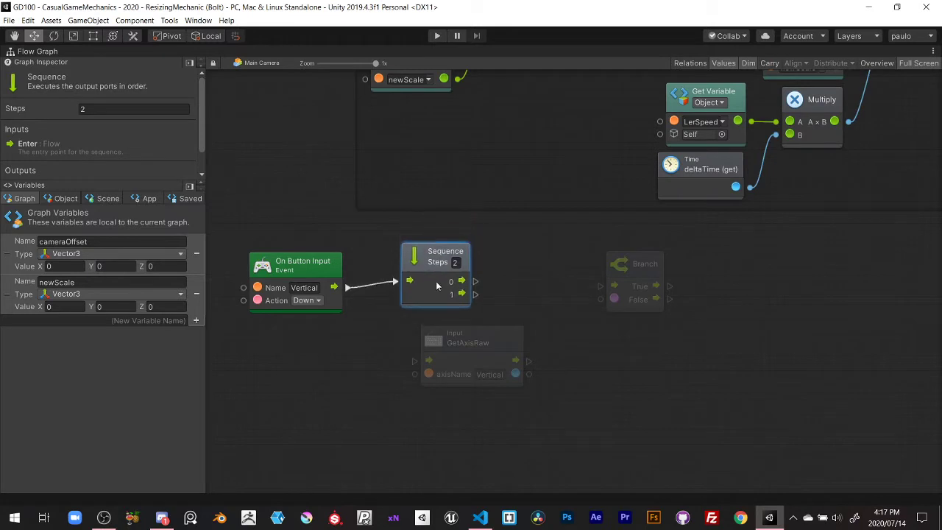
{"action": "mouse_move", "coordinate": [439, 248]}
{"action": "left_mouse_down"}
{"action": "mouse_move", "coordinate": [438, 290]}
{"action": "mouse_move", "coordinate": [600, 294]}
{"action": "left_mouse_up"}
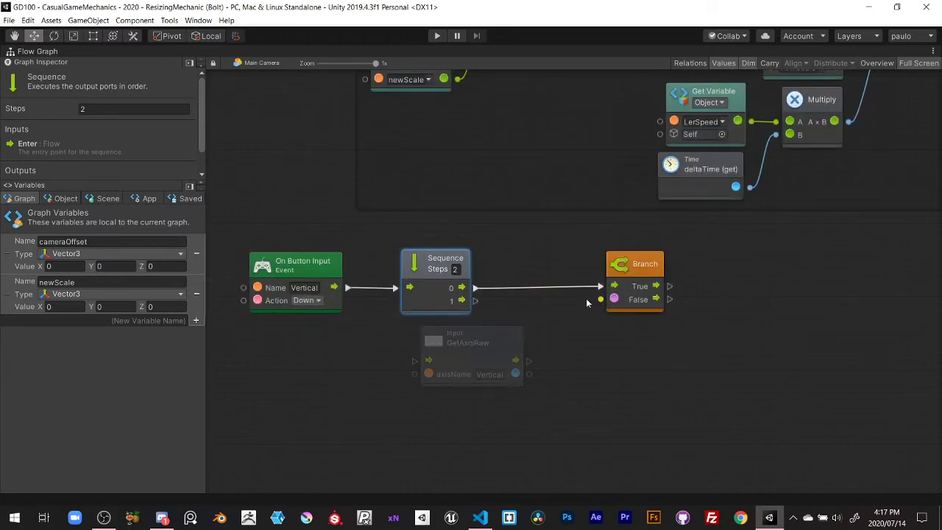
{"action": "left_click_drag", "start_coordinate": [463, 339], "coordinate": [395, 374]}
Duplicate the Branch below the original and wire Sequence output 1 into the copy
{"action": "left_click", "coordinate": [627, 289]}
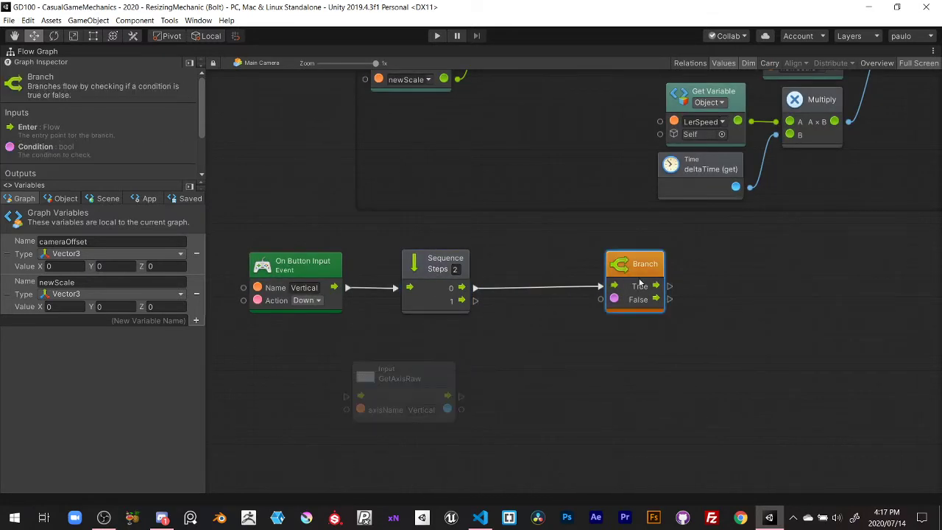
{"action": "key", "text": "ctrl+d"}
{"action": "left_click_drag", "start_coordinate": [633, 294], "coordinate": [625, 366]}
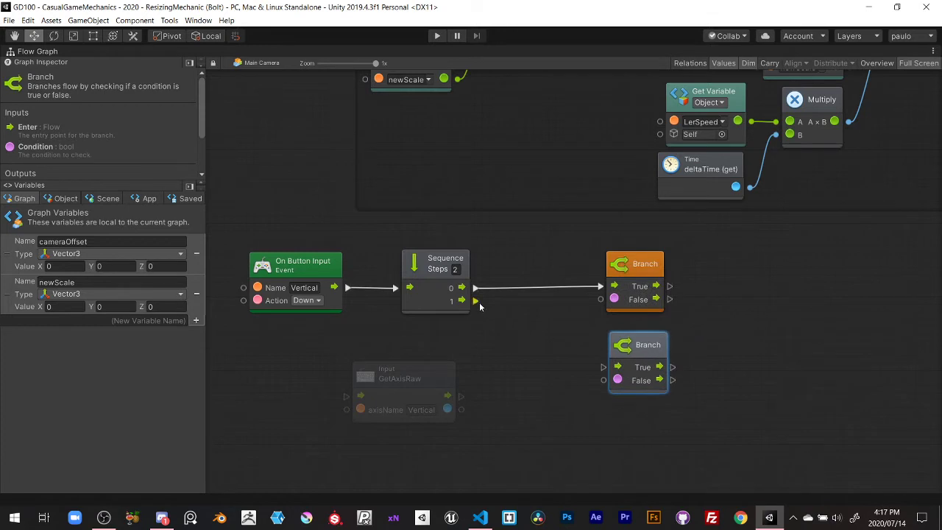
{"action": "mouse_move", "coordinate": [475, 300]}
{"action": "left_mouse_down"}
{"action": "mouse_move", "coordinate": [602, 367]}
{"action": "mouse_move", "coordinate": [633, 346]}
{"action": "left_mouse_up"}
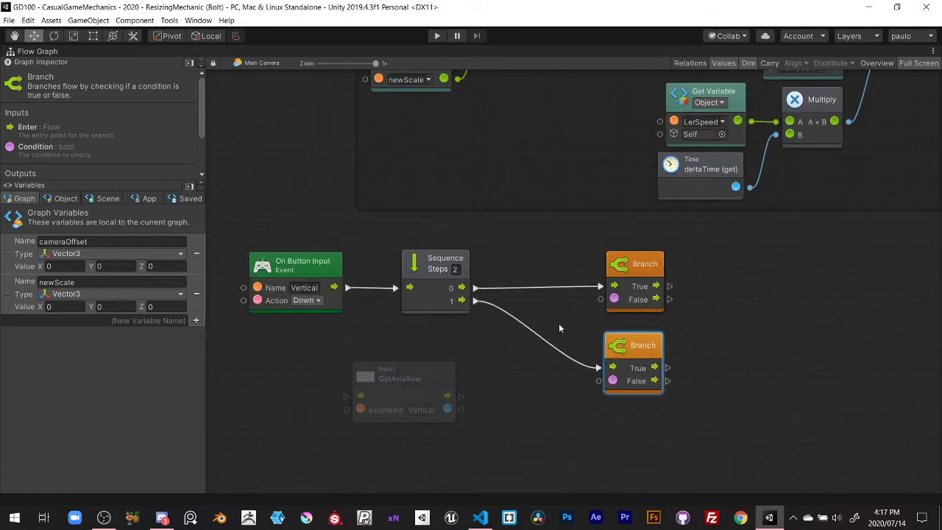
{"action": "mouse_move", "coordinate": [460, 408]}
{"action": "left_mouse_down"}
{"action": "mouse_move", "coordinate": [414, 386]}
{"action": "mouse_move", "coordinate": [454, 362]}
{"action": "left_mouse_up"}
Add Greater and Less comparisons on the axis value, wiring them into the top and lower Branch conditions
{"action": "type", "text": "grea"}
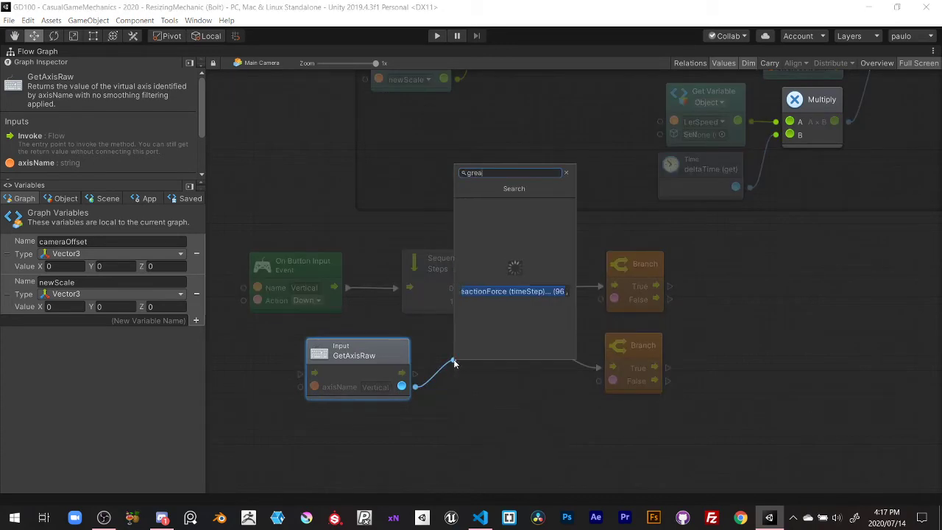
{"action": "type", "text": "ter"}
{"action": "key", "text": "Return"}
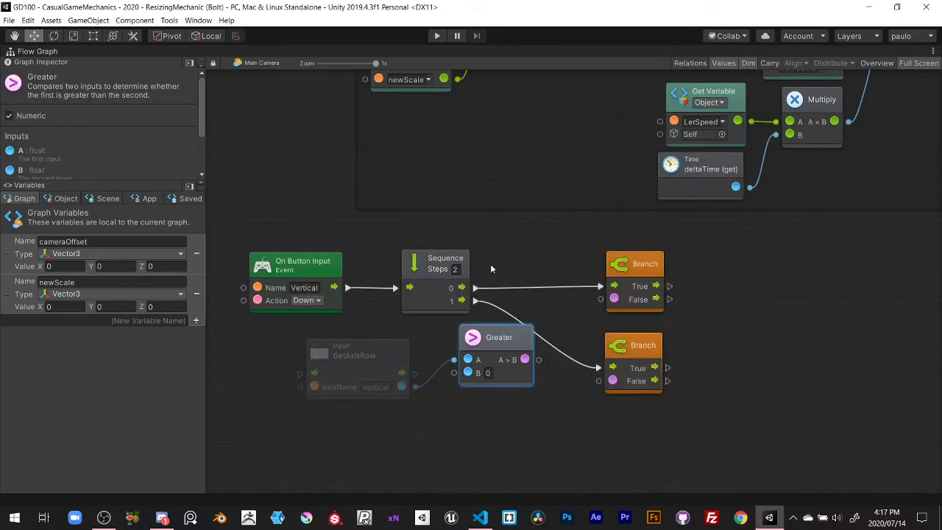
{"action": "left_click_drag", "start_coordinate": [402, 385], "coordinate": [444, 429]}
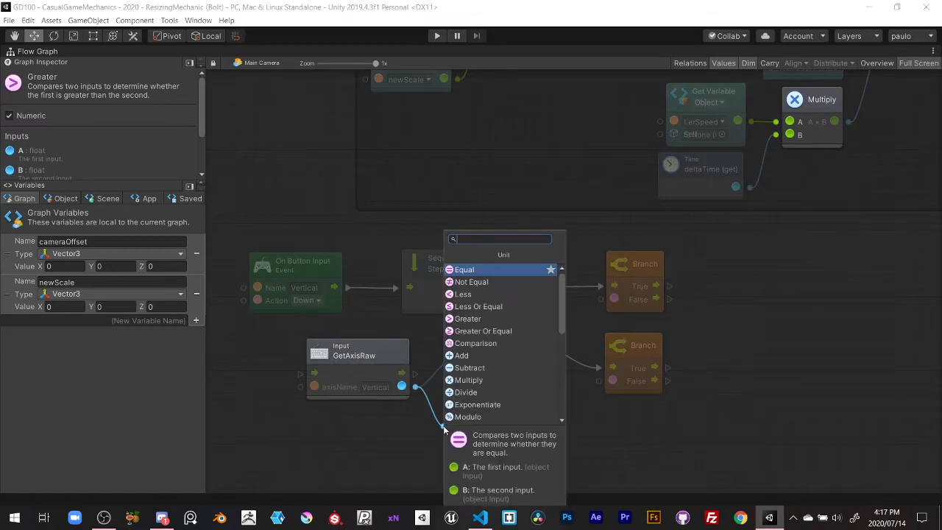
{"action": "type", "text": "less"}
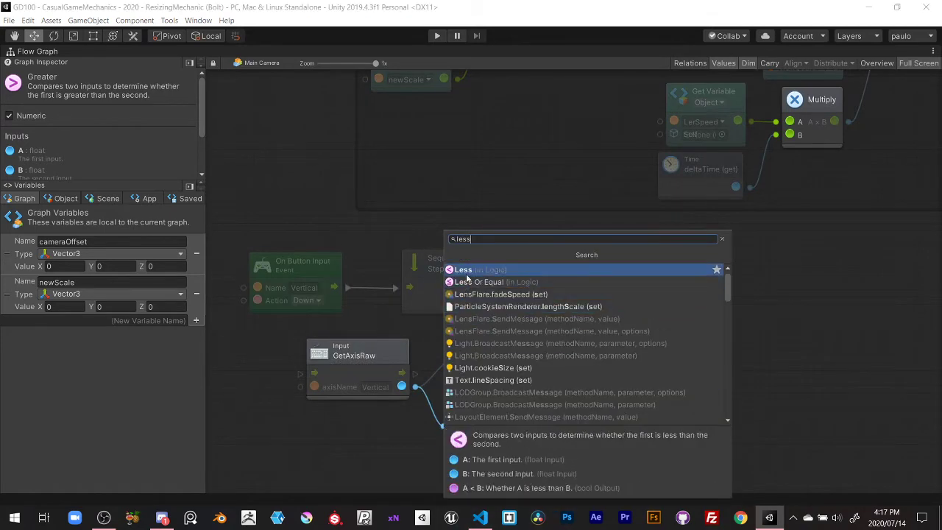
{"action": "left_click", "coordinate": [471, 269]}
{"action": "left_click_drag", "start_coordinate": [539, 360], "coordinate": [601, 299]}
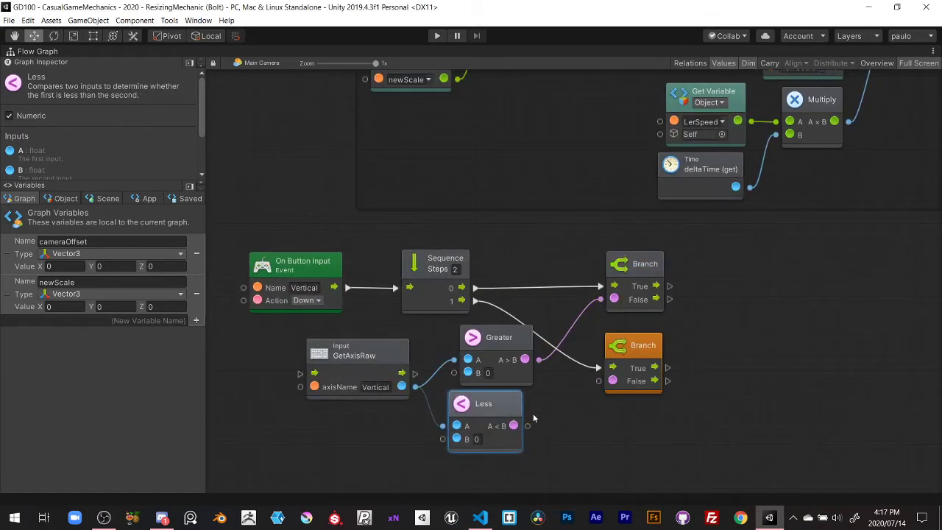
{"action": "left_click_drag", "start_coordinate": [527, 427], "coordinate": [612, 381]}
Align the Less, Greater and GetAxisRaw nodes and make room on the right
{"action": "left_click_drag", "start_coordinate": [483, 403], "coordinate": [498, 401]}
{"action": "left_click_drag", "start_coordinate": [396, 359], "coordinate": [395, 367]}
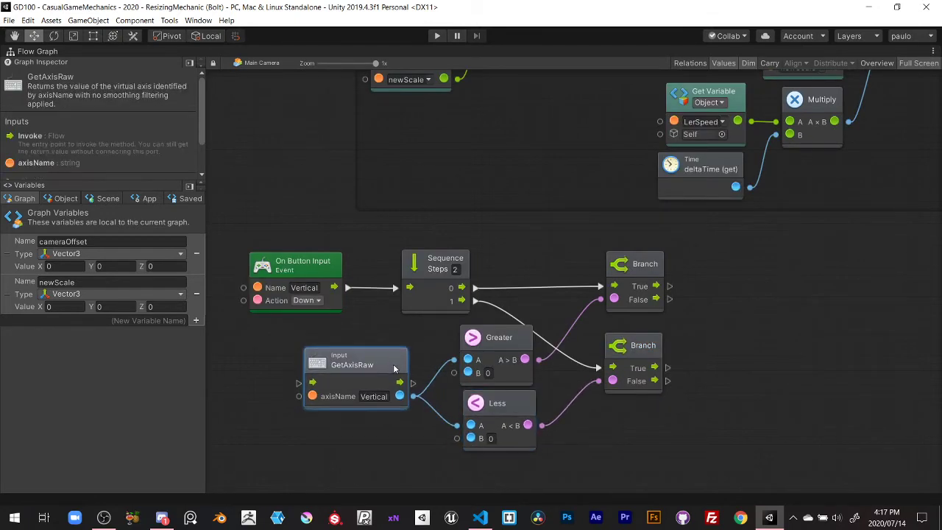
{"action": "left_click", "coordinate": [504, 401]}
{"action": "left_click_drag", "start_coordinate": [503, 401], "coordinate": [501, 401]}
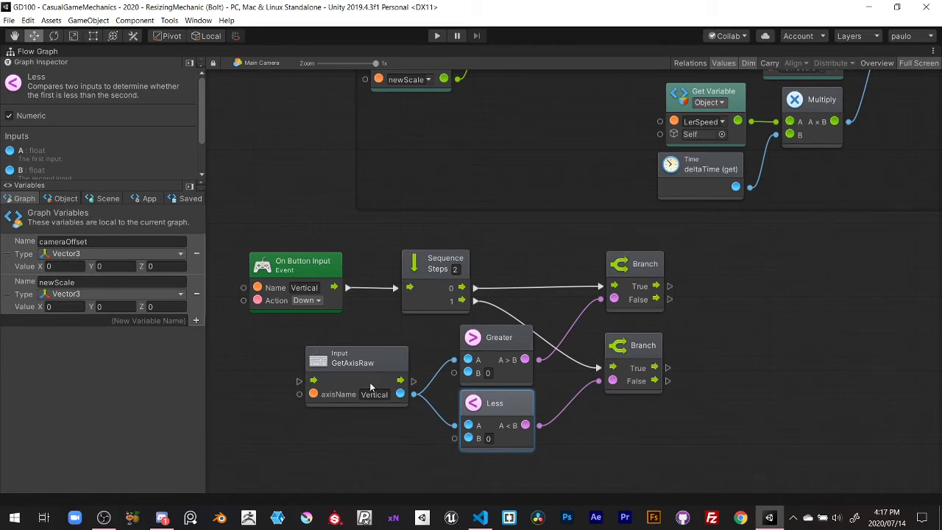
{"action": "middle_click_drag", "start_coordinate": [369, 382], "coordinate": [329, 377]}
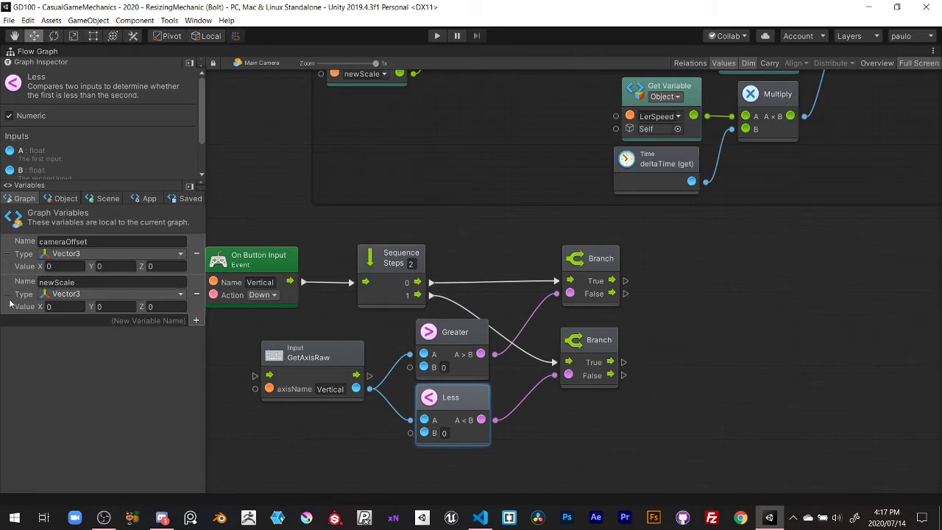
Add Set newScale nodes triggered by each Branch's True output
{"action": "mouse_move", "coordinate": [9, 296]}
{"action": "left_mouse_down", "text": "alt"}
{"action": "mouse_move", "coordinate": [897, 330]}
{"action": "mouse_move", "coordinate": [758, 247]}
{"action": "left_mouse_up", "text": "alt"}
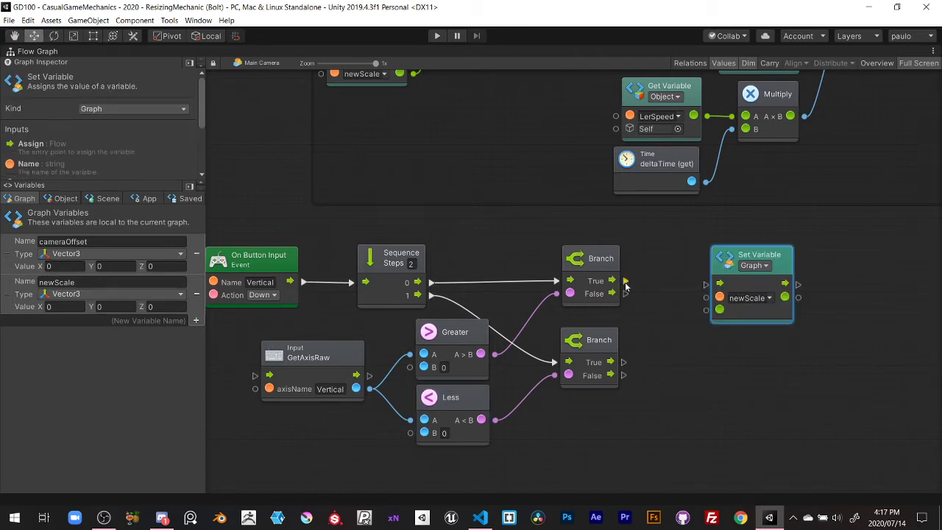
{"action": "left_click_drag", "start_coordinate": [625, 280], "coordinate": [707, 283]}
{"action": "mouse_move", "coordinate": [793, 283]}
{"action": "left_mouse_down"}
{"action": "mouse_move", "coordinate": [836, 281]}
{"action": "mouse_move", "coordinate": [841, 357]}
{"action": "left_mouse_up"}
{"action": "key", "text": "ctrl+d"}
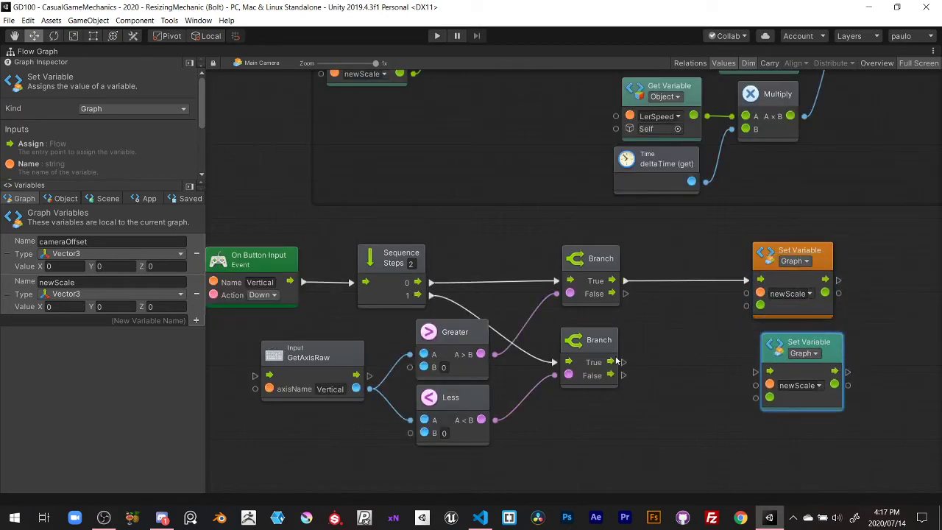
{"action": "left_click_drag", "start_coordinate": [624, 362], "coordinate": [755, 372]}
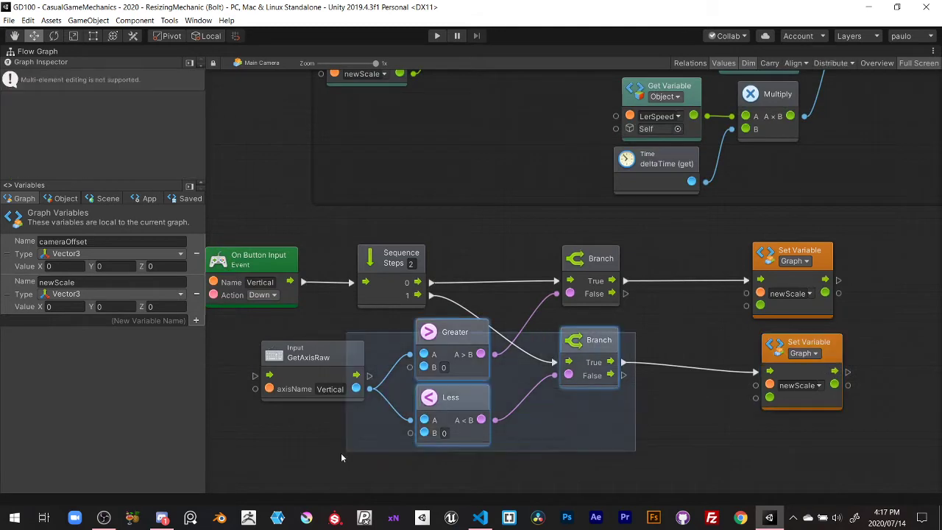
Space out the lower axis, comparison, Branch and Set newScale nodes further down
{"action": "left_click_drag", "start_coordinate": [635, 317], "coordinate": [342, 452]}
{"action": "left_click_drag", "start_coordinate": [610, 351], "coordinate": [609, 393]}
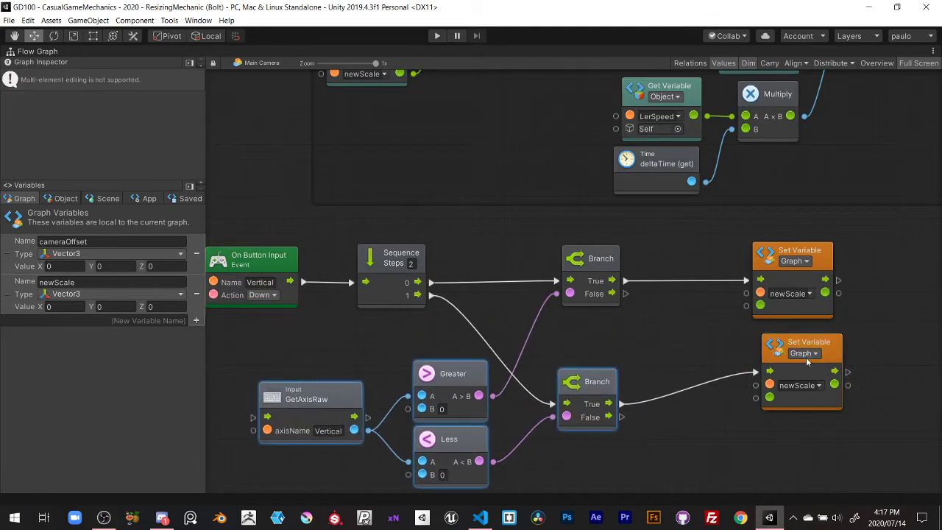
{"action": "left_click_drag", "start_coordinate": [841, 360], "coordinate": [828, 387]}
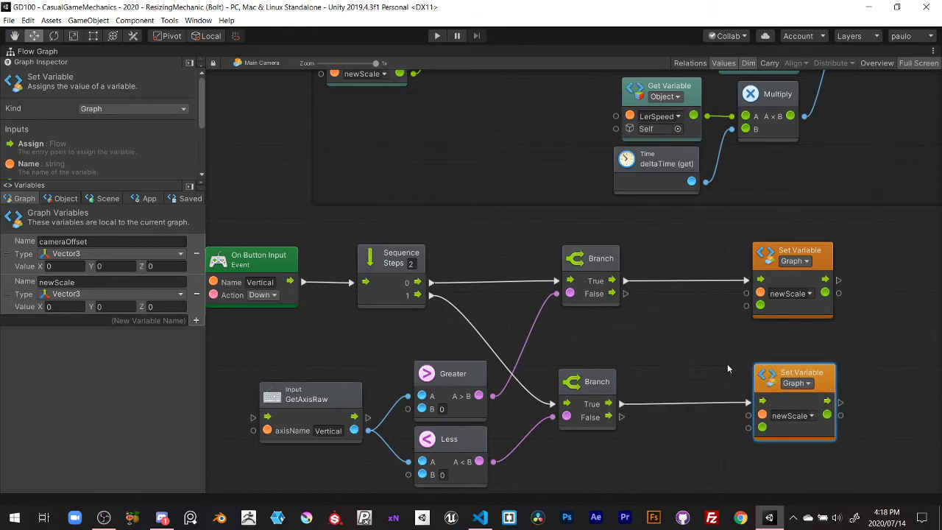
{"action": "scroll", "coordinate": [728, 364], "scroll_direction": "down", "scroll_amount": 2}
{"action": "left_click_drag", "start_coordinate": [862, 298], "coordinate": [309, 417]}
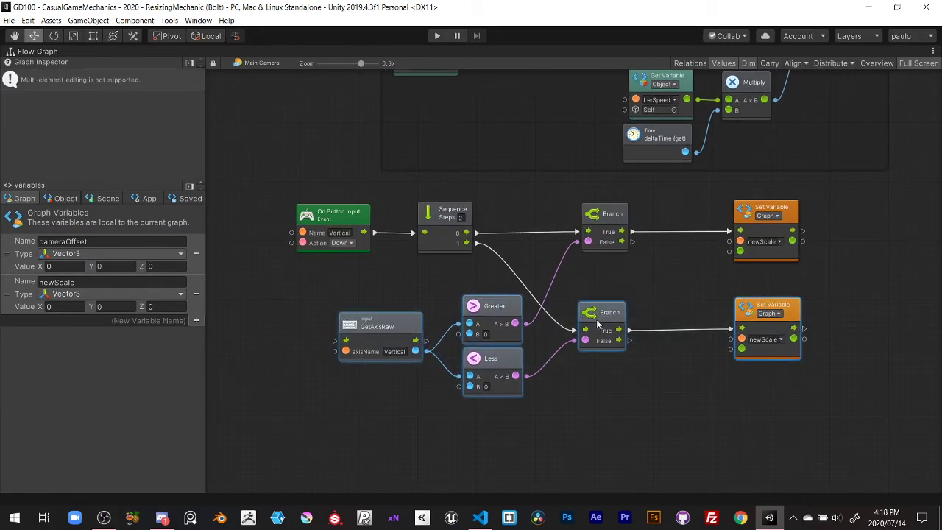
{"action": "left_click_drag", "start_coordinate": [597, 324], "coordinate": [597, 375]}
{"action": "left_click", "coordinate": [618, 309]}
{"action": "scroll", "coordinate": [619, 308], "scroll_direction": "up", "scroll_amount": 2}
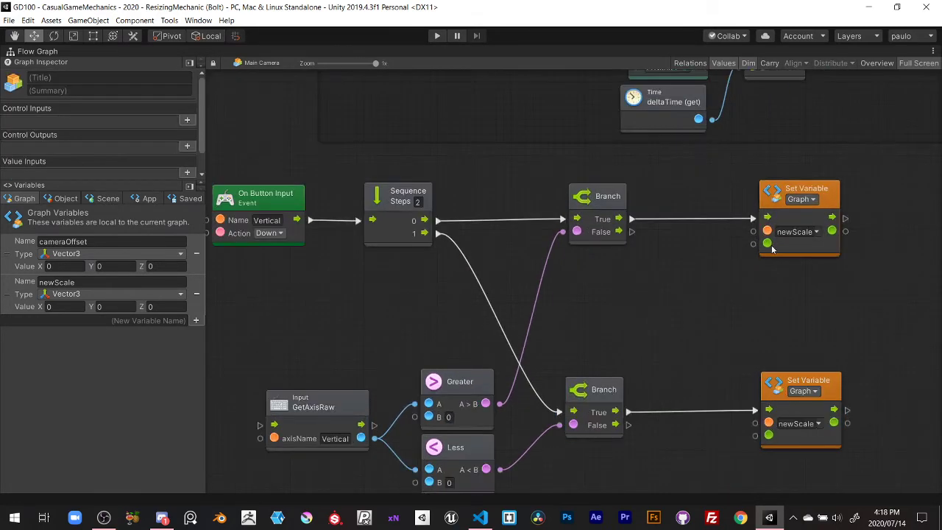
{"action": "left_click_drag", "start_coordinate": [768, 243], "coordinate": [728, 273]}
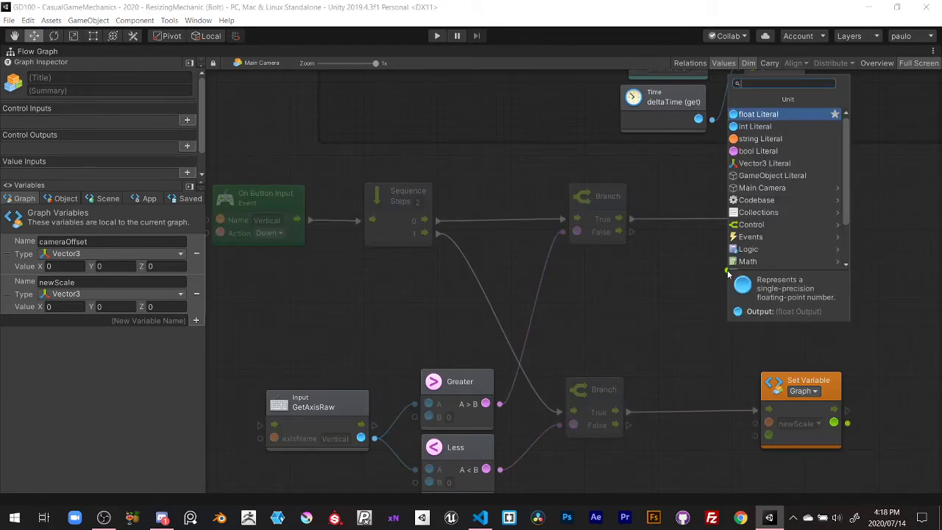
Add an x, y, z Vector3 constructor node for the new newScale value
{"action": "type", "text": "new v3"}
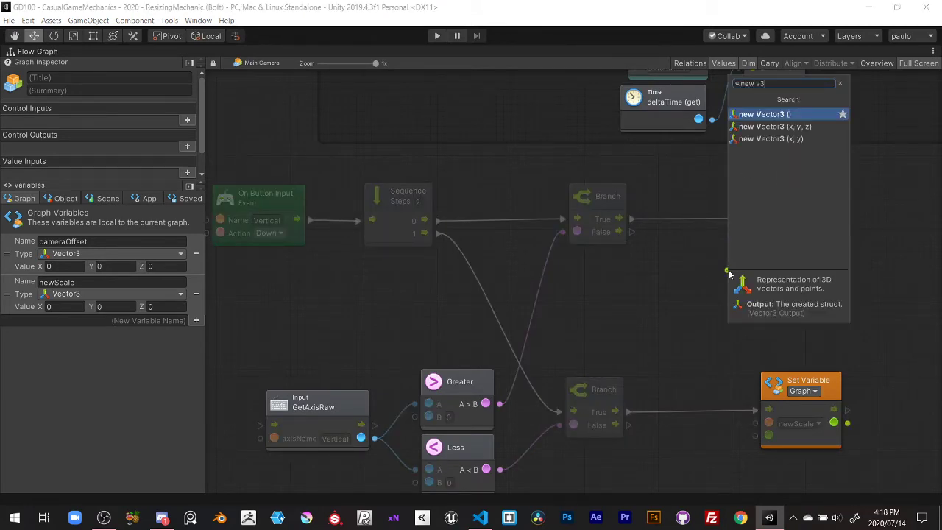
{"action": "key", "text": "Down"}
{"action": "key", "text": "Return"}
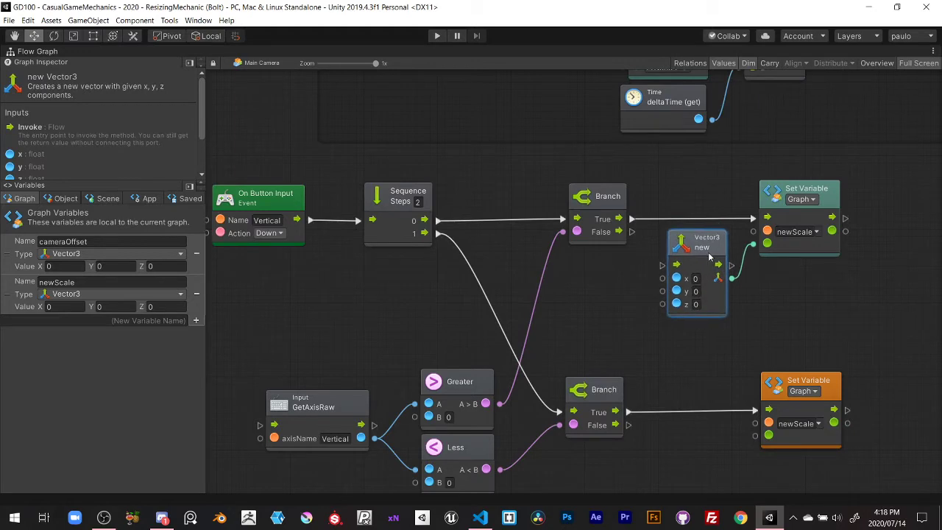
{"action": "middle_click_drag", "start_coordinate": [704, 338], "coordinate": [736, 178]}
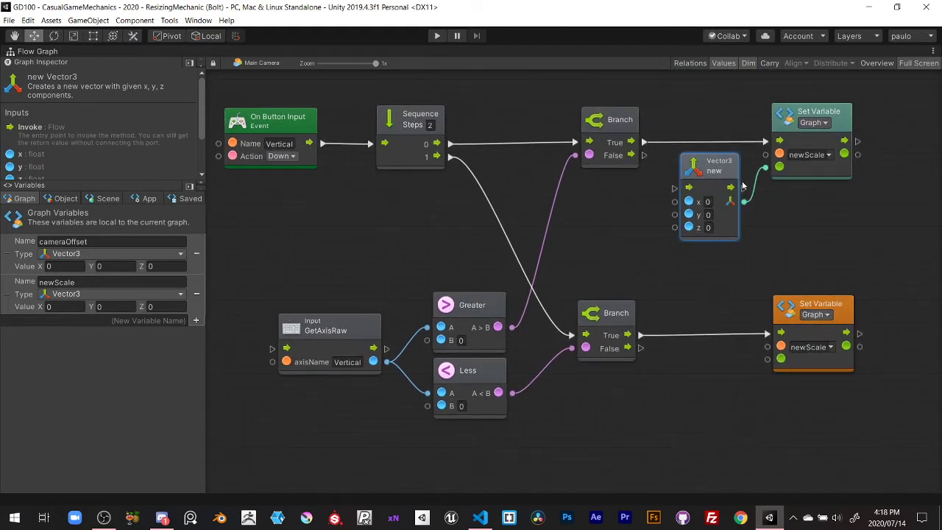
{"action": "key", "text": "ctrl+d"}
{"action": "left_click_drag", "start_coordinate": [742, 186], "coordinate": [719, 368]}
{"action": "key", "text": "ctrl+z"}
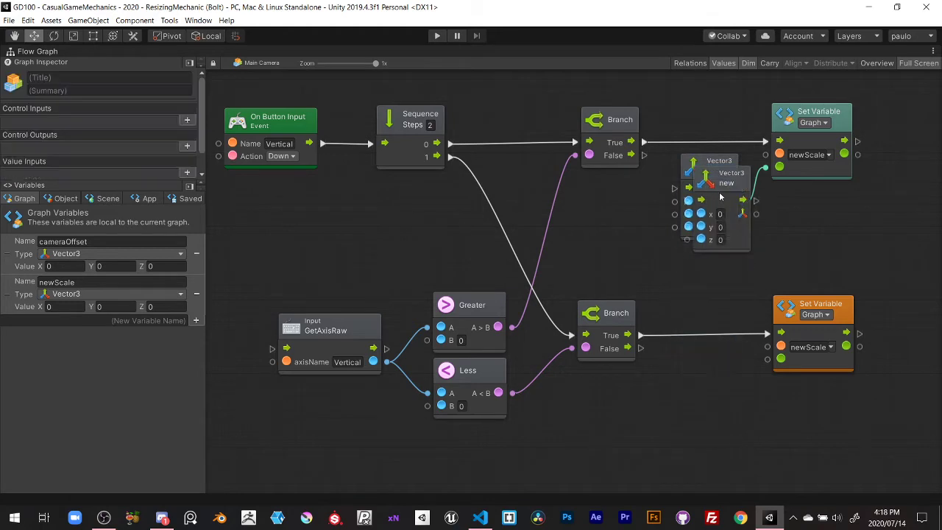
{"action": "key", "text": "ctrl+z"}
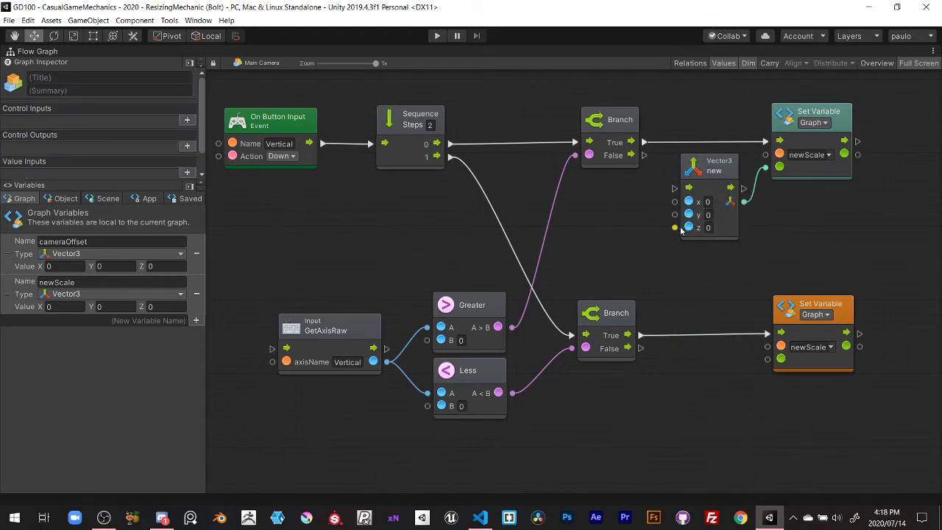
Try adding a transform localScale node, then delete it as unneeded
{"action": "left_click_drag", "start_coordinate": [682, 230], "coordinate": [636, 232]}
{"action": "type", "text": "transf"}
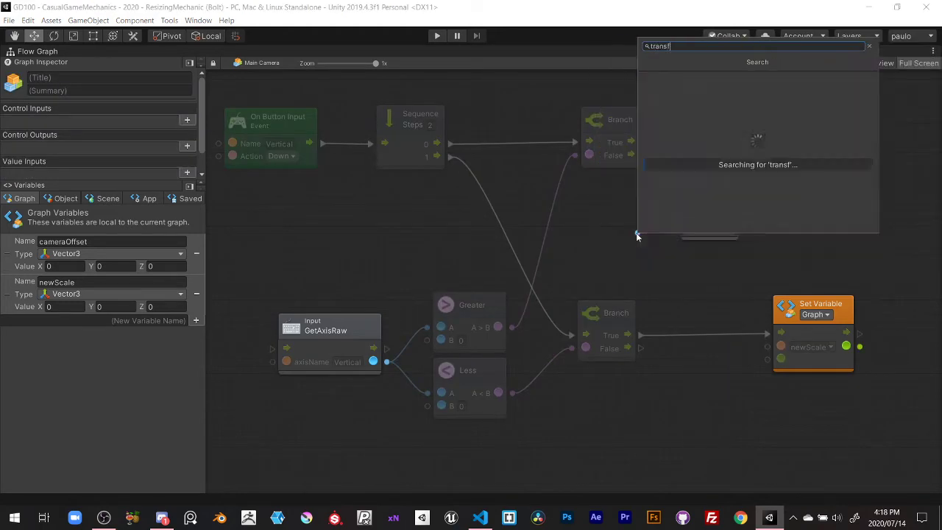
{"action": "type", "text": "orm.pos"}
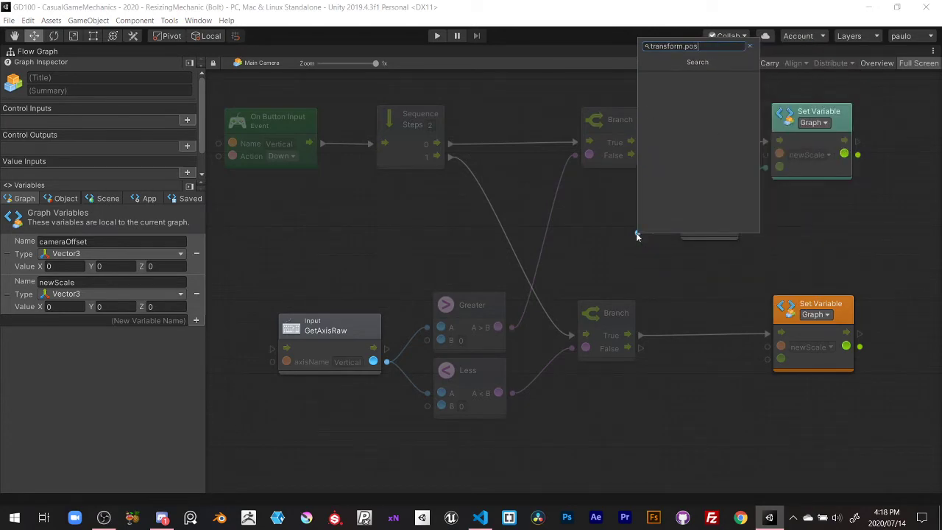
{"action": "key", "text": "Escape"}
{"action": "right_click", "coordinate": [585, 211]}
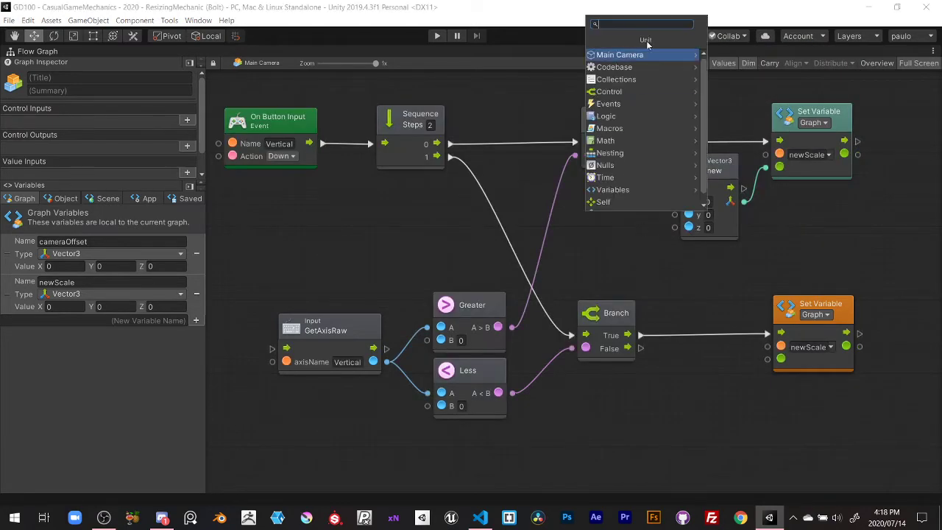
{"action": "type", "text": "transfor"}
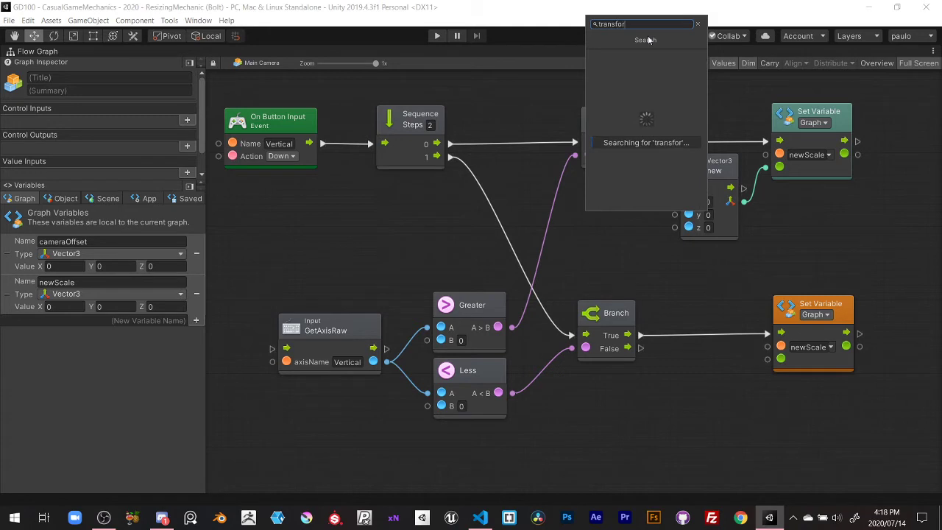
{"action": "type", "text": "m.scale"}
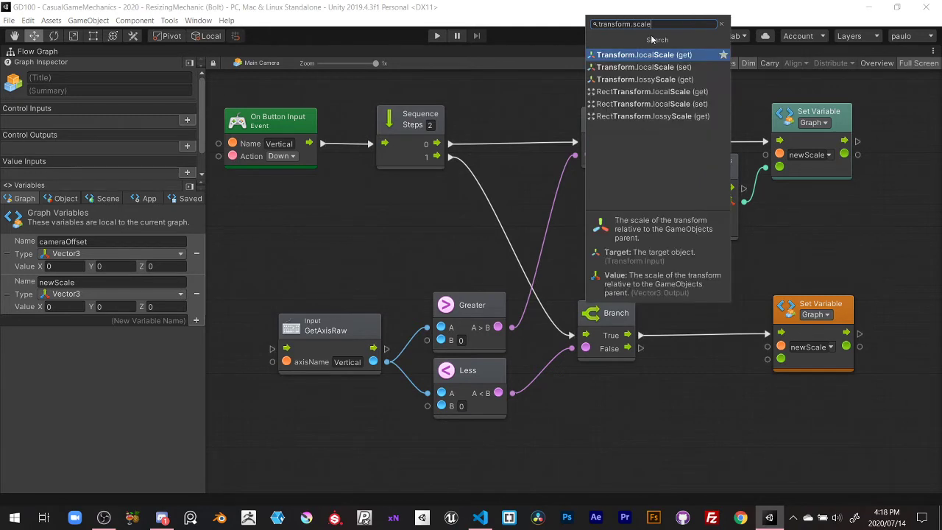
{"action": "left_click", "coordinate": [655, 56]}
{"action": "left_click_drag", "start_coordinate": [638, 214], "coordinate": [487, 209]}
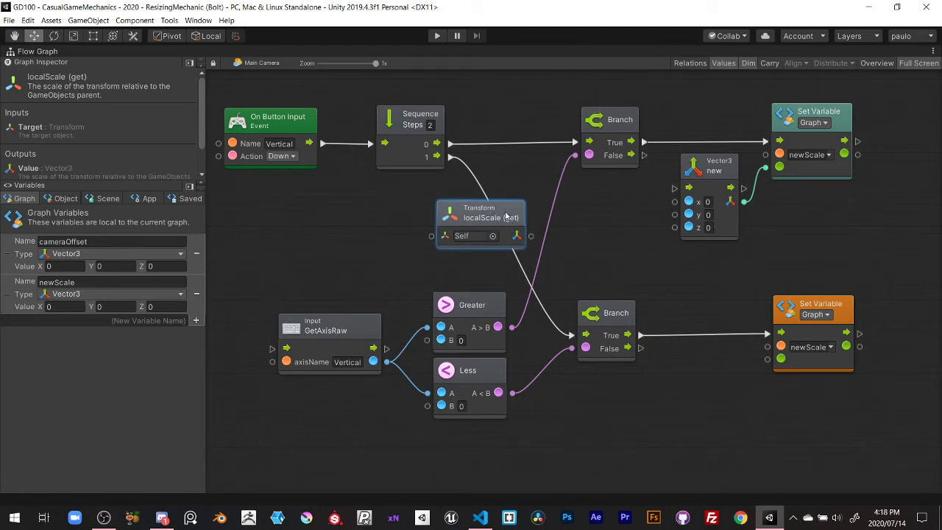
{"action": "key", "text": "Delete"}
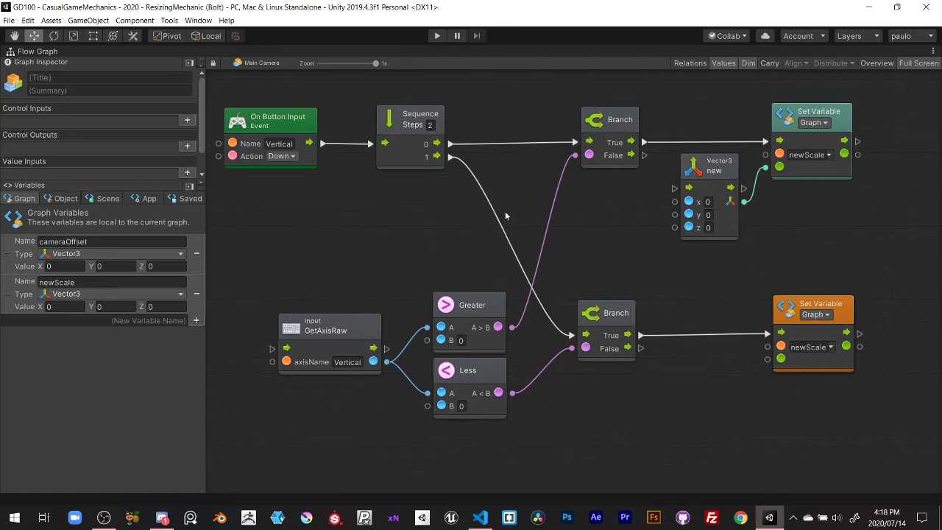
Add a newScale getter with a Vector3.z node wired into the new Vector3's z
{"action": "mouse_move", "coordinate": [5, 295]}
{"action": "left_mouse_down"}
{"action": "mouse_move", "coordinate": [438, 254]}
{"action": "mouse_move", "coordinate": [471, 202]}
{"action": "left_mouse_up"}
{"action": "left_click_drag", "start_coordinate": [534, 230], "coordinate": [572, 232]}
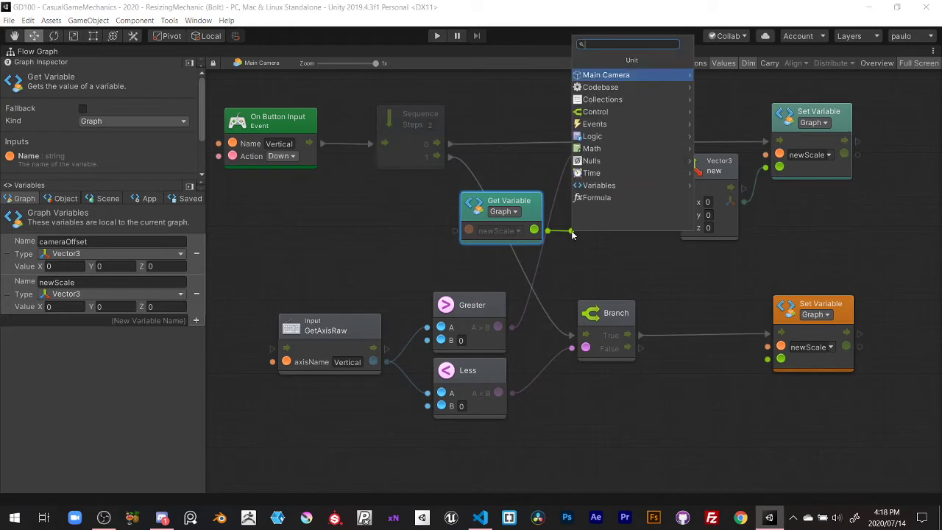
{"action": "type", "text": "v3.z"}
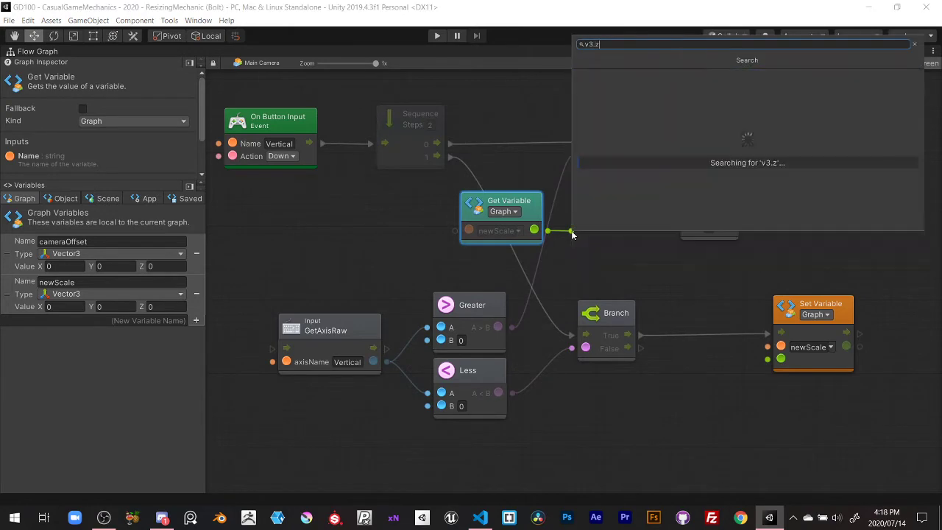
{"action": "left_click", "coordinate": [630, 78]}
{"action": "left_click_drag", "start_coordinate": [626, 230], "coordinate": [688, 226]}
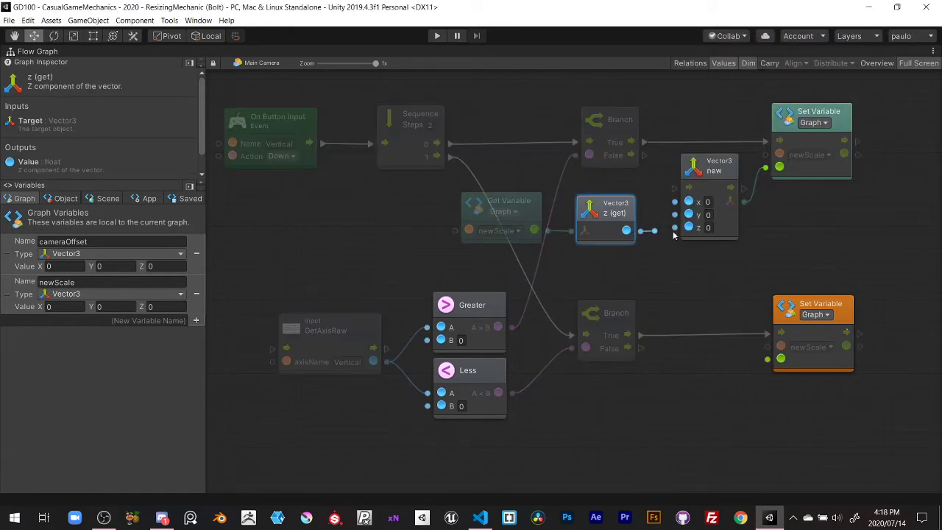
Move the newScale getter and z node lower, then show the Object variables
{"action": "left_click_drag", "start_coordinate": [648, 203], "coordinate": [471, 221]}
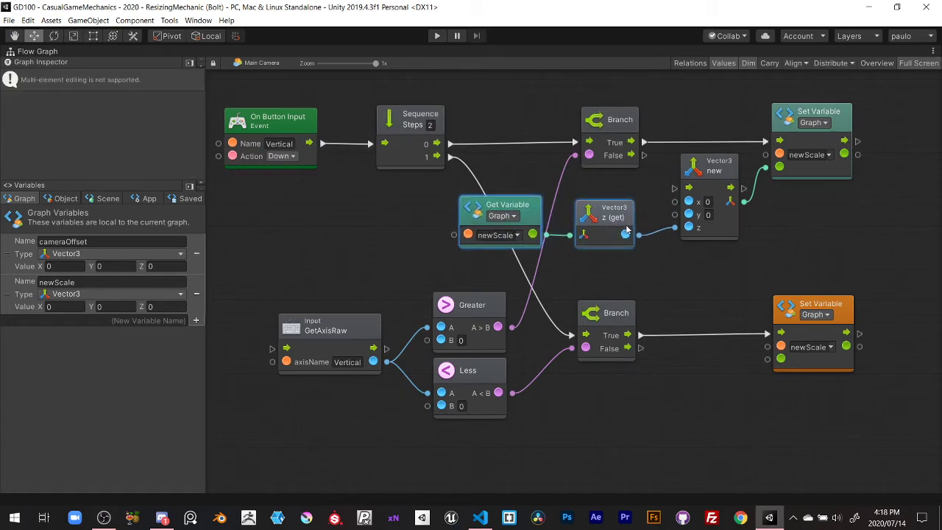
{"action": "left_click_drag", "start_coordinate": [611, 221], "coordinate": [609, 244]}
{"action": "scroll", "coordinate": [588, 265], "scroll_direction": "down", "scroll_amount": 4}
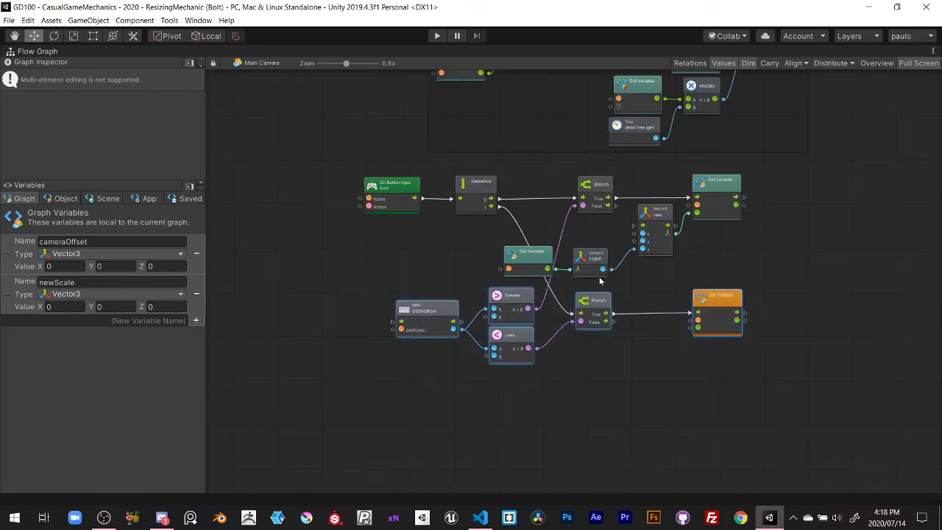
{"action": "left_click_drag", "start_coordinate": [596, 296], "coordinate": [597, 341]}
{"action": "scroll", "coordinate": [595, 272], "scroll_direction": "up", "scroll_amount": 4}
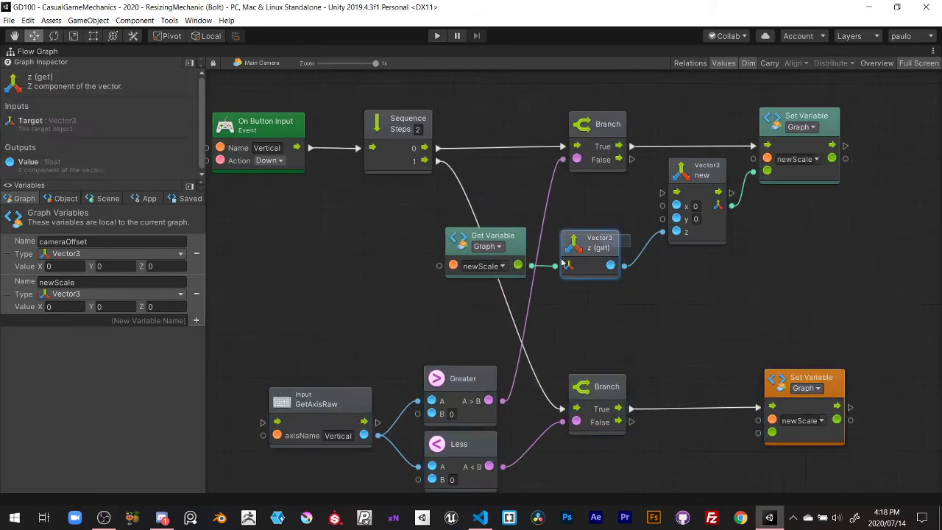
{"action": "left_click_drag", "start_coordinate": [594, 277], "coordinate": [442, 225]}
{"action": "left_click_drag", "start_coordinate": [578, 262], "coordinate": [577, 304]}
{"action": "left_click", "coordinate": [580, 253]}
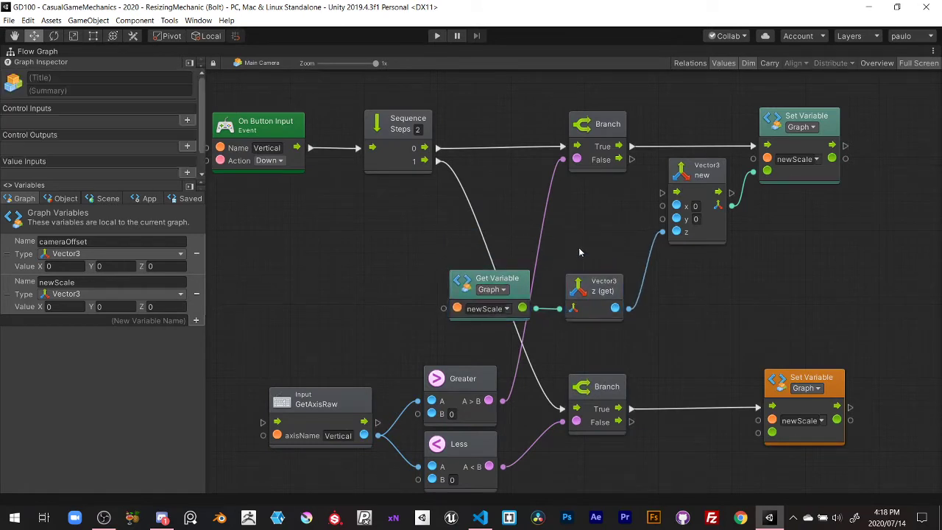
{"action": "left_click", "coordinate": [63, 199]}
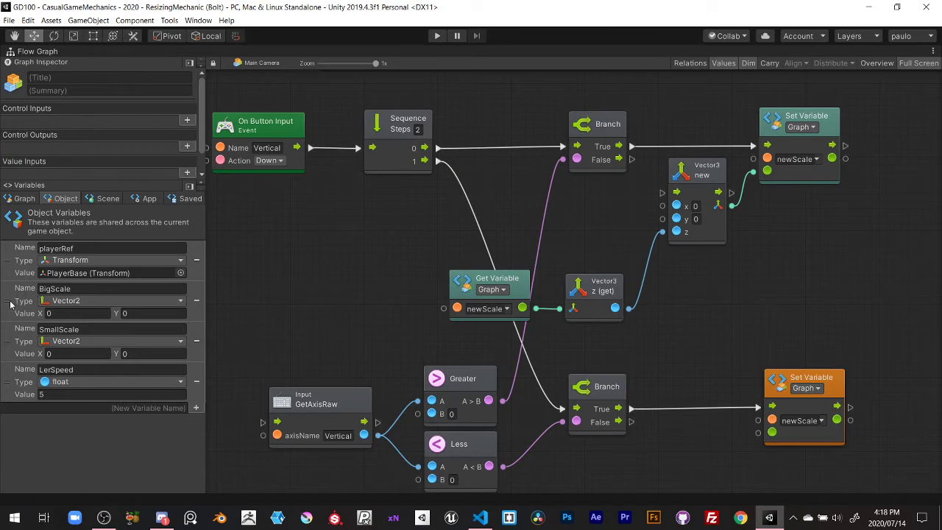
Add a BigScale getter with Vector2.x and Vector2.y nodes feeding the new Vector3's x and y
{"action": "mouse_move", "coordinate": [11, 304]}
{"action": "left_mouse_down"}
{"action": "mouse_move", "coordinate": [483, 216]}
{"action": "mouse_move", "coordinate": [568, 227]}
{"action": "left_mouse_up"}
{"action": "type", "text": "v2"}
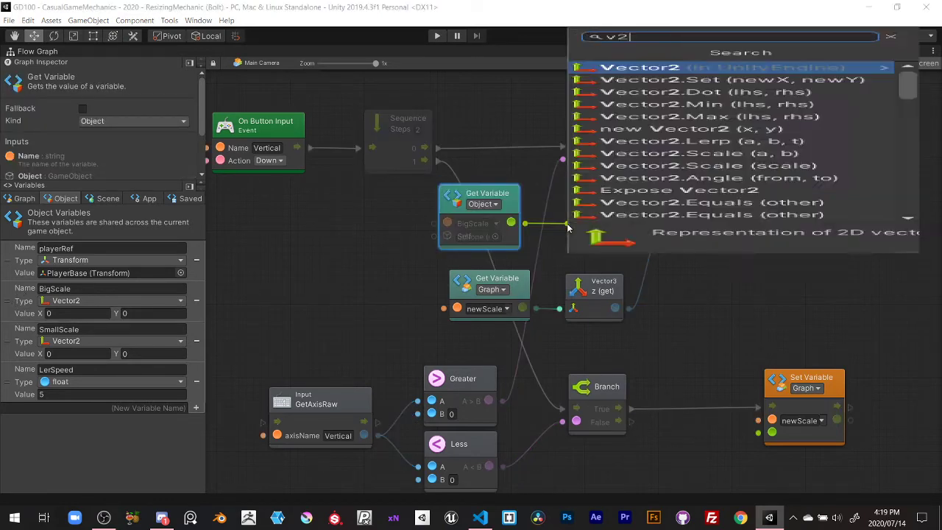
{"action": "type", "text": ".x"}
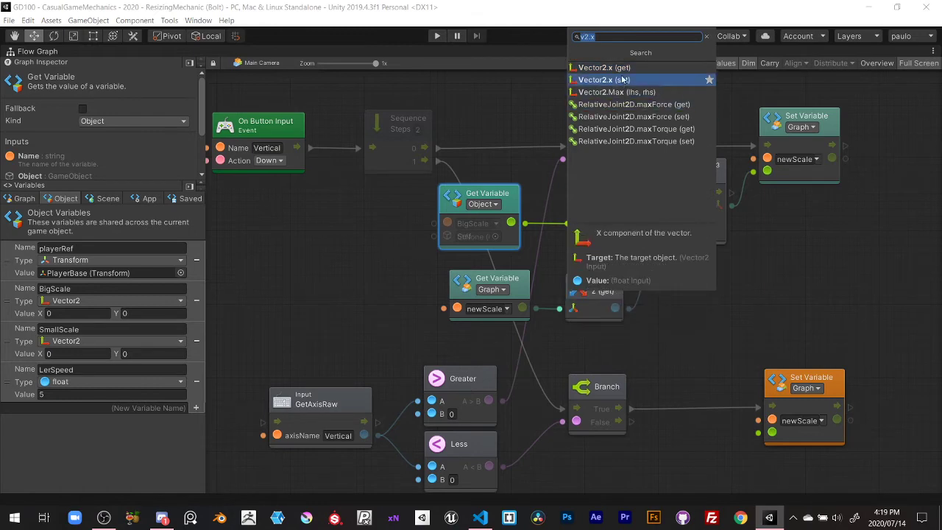
{"action": "left_click", "coordinate": [621, 68]}
{"action": "left_click_drag", "start_coordinate": [616, 209], "coordinate": [612, 198]}
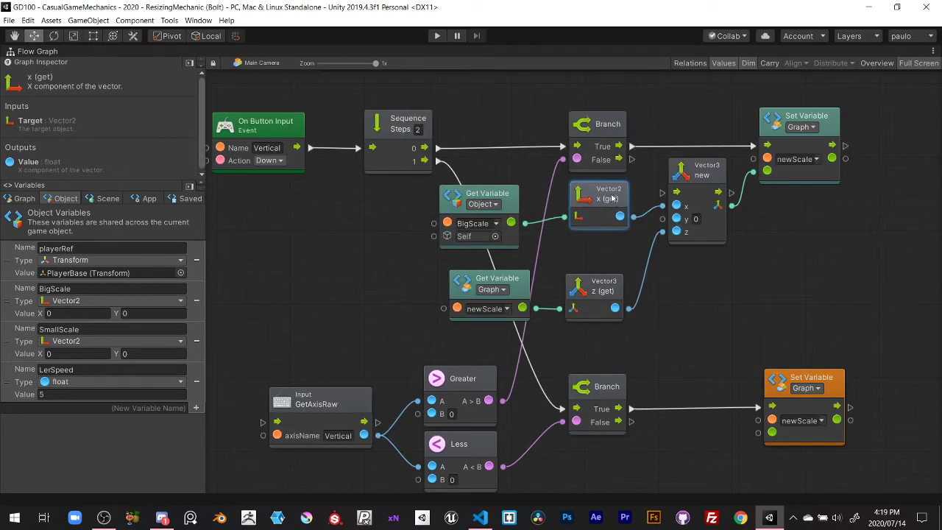
{"action": "left_click_drag", "start_coordinate": [522, 228], "coordinate": [555, 240]}
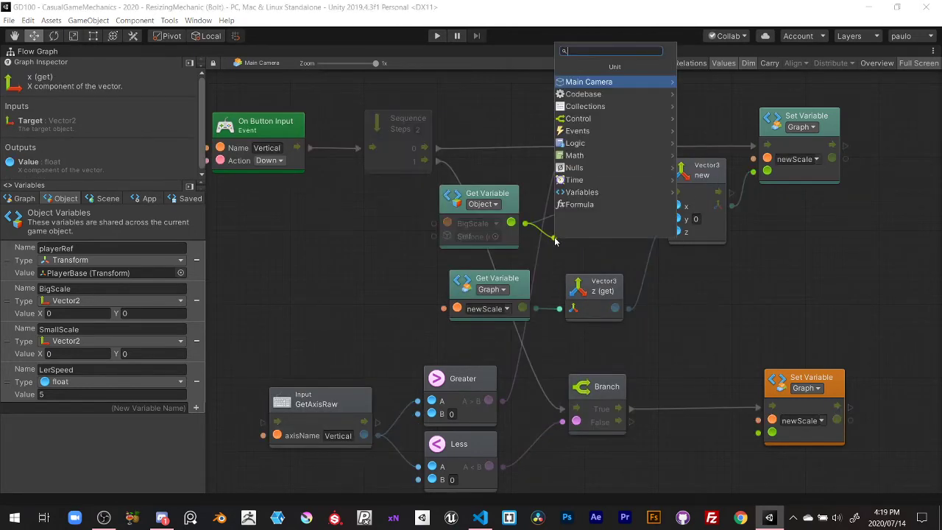
{"action": "type", "text": "v2.y"}
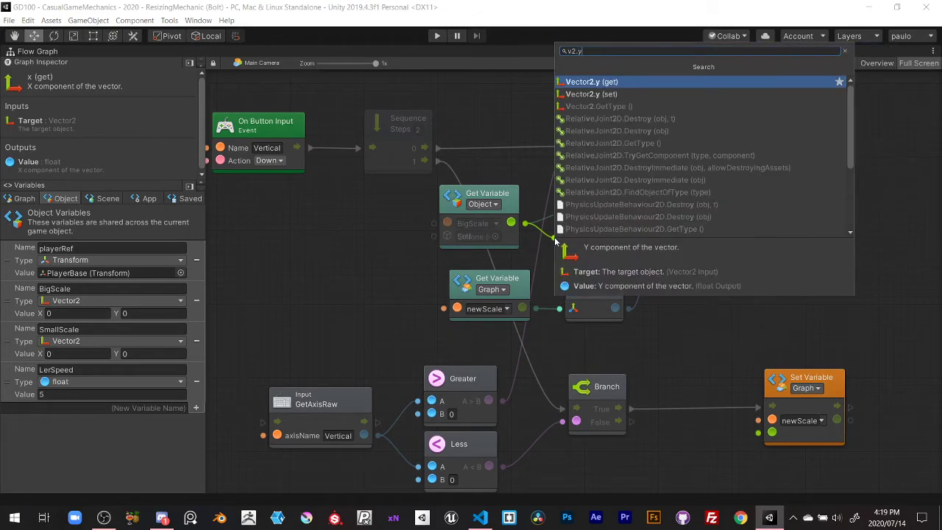
{"action": "key", "text": "Return"}
{"action": "mouse_move", "coordinate": [597, 246]}
{"action": "left_mouse_down"}
{"action": "mouse_move", "coordinate": [607, 261]}
{"action": "mouse_move", "coordinate": [655, 220]}
{"action": "mouse_move", "coordinate": [615, 242]}
{"action": "left_mouse_up"}
Move the getter and component nodes down to tidy the layout, keeping BigScale's scope as Object
{"action": "left_click_drag", "start_coordinate": [443, 287], "coordinate": [624, 350]}
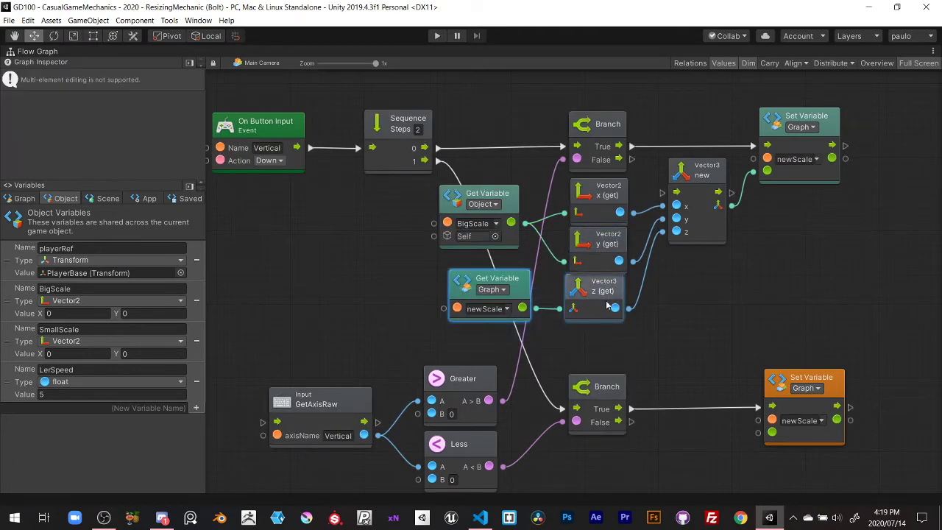
{"action": "left_click_drag", "start_coordinate": [605, 277], "coordinate": [606, 289]}
{"action": "left_click_drag", "start_coordinate": [464, 265], "coordinate": [627, 323]}
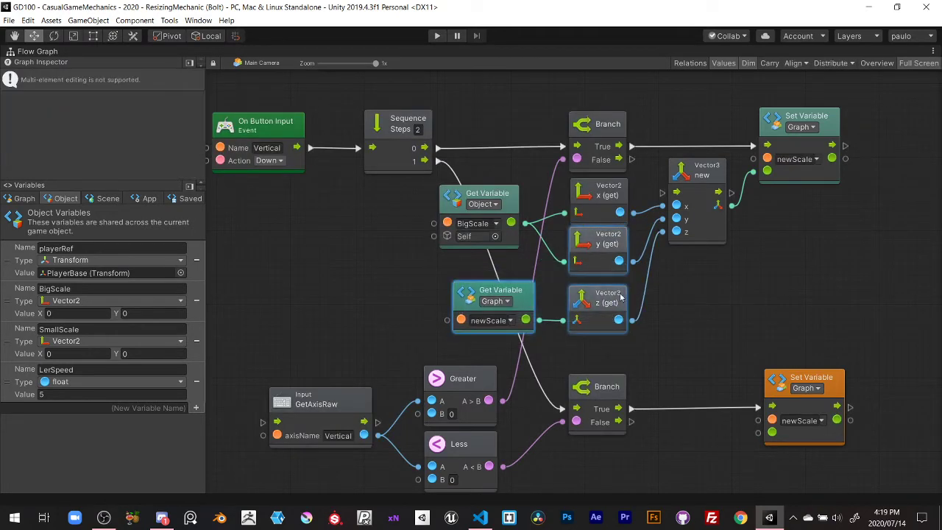
{"action": "left_click_drag", "start_coordinate": [612, 267], "coordinate": [612, 276]}
{"action": "left_click", "coordinate": [501, 204]}
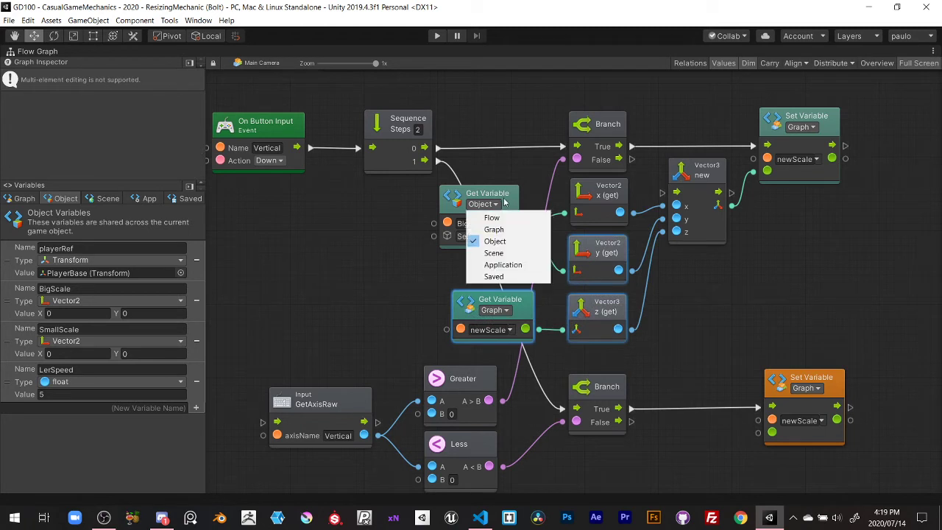
{"action": "left_click", "coordinate": [514, 196]}
{"action": "left_click_drag", "start_coordinate": [513, 202], "coordinate": [513, 216]}
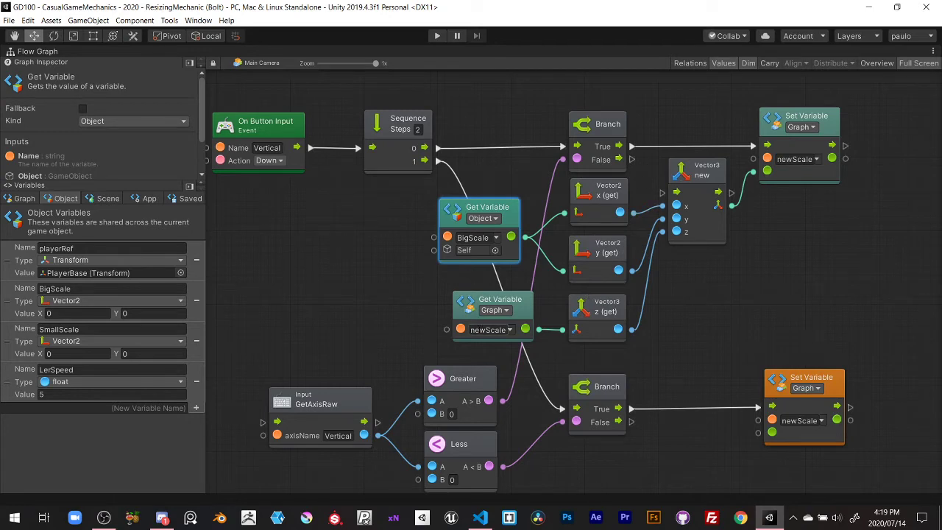
Duplicate the Vector3-building nodes and wire the copy into the lower Set newScale
{"action": "scroll", "coordinate": [490, 339], "scroll_direction": "down", "scroll_amount": 3}
{"action": "middle_click_drag", "start_coordinate": [431, 216], "coordinate": [499, 288]}
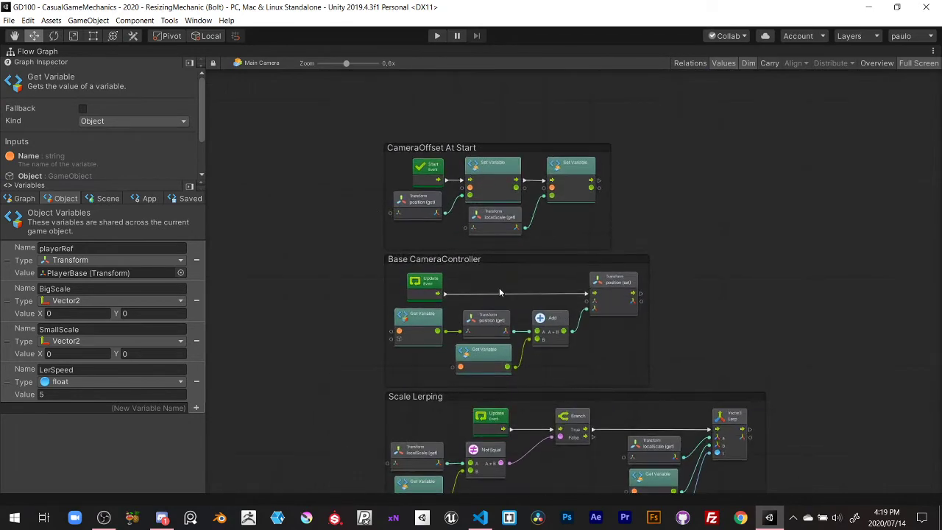
{"action": "scroll", "coordinate": [495, 231], "scroll_direction": "up", "scroll_amount": 3}
{"action": "scroll", "coordinate": [492, 282], "scroll_direction": "down", "scroll_amount": 3}
{"action": "middle_click_drag", "start_coordinate": [515, 456], "coordinate": [539, 251]}
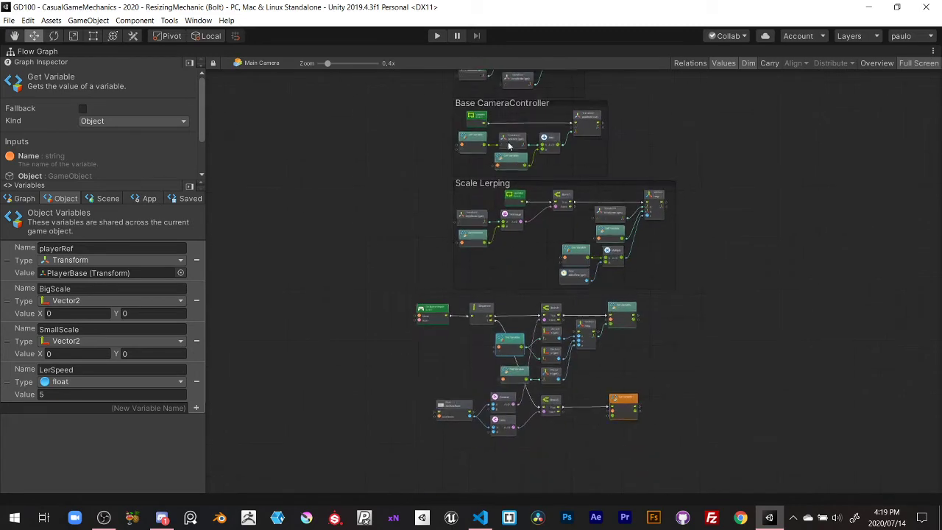
{"action": "scroll", "coordinate": [539, 251], "scroll_direction": "up", "scroll_amount": 1}
{"action": "scroll", "coordinate": [539, 251], "scroll_direction": "up", "scroll_amount": 3}
{"action": "middle_click_drag", "start_coordinate": [569, 294], "coordinate": [518, 180]}
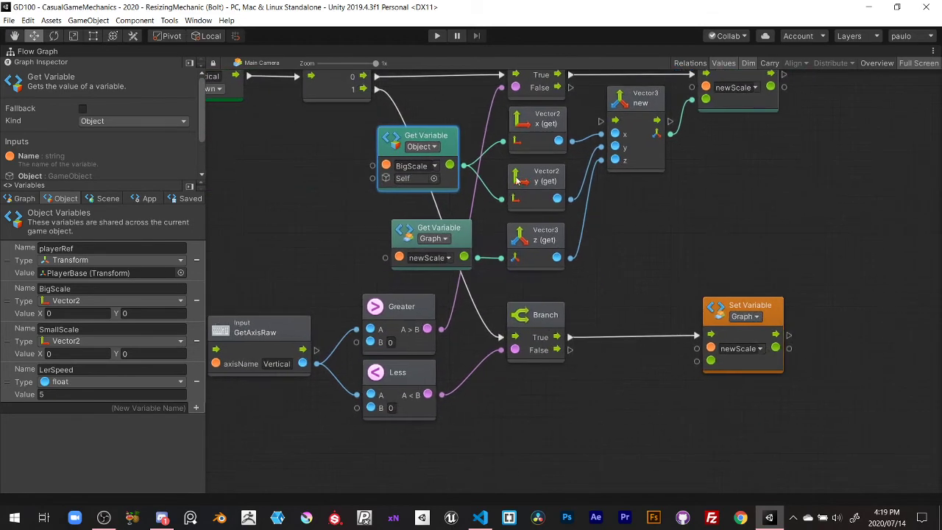
{"action": "left_click_drag", "start_coordinate": [351, 134], "coordinate": [636, 265]}
{"action": "key", "text": "ctrl+d"}
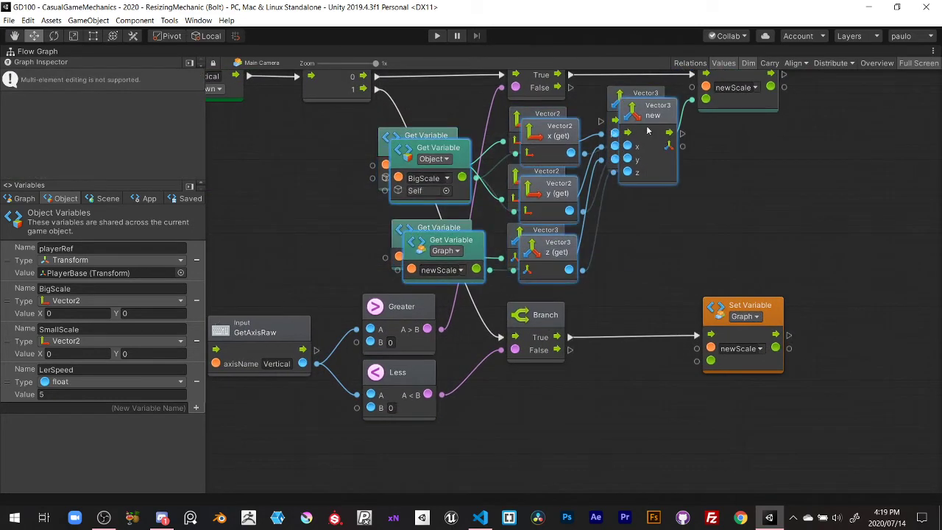
{"action": "mouse_move", "coordinate": [632, 184]}
{"action": "left_mouse_down"}
{"action": "mouse_move", "coordinate": [629, 435]}
{"action": "mouse_move", "coordinate": [640, 444]}
{"action": "left_mouse_up"}
{"action": "middle_click_drag", "start_coordinate": [639, 444], "coordinate": [622, 324]}
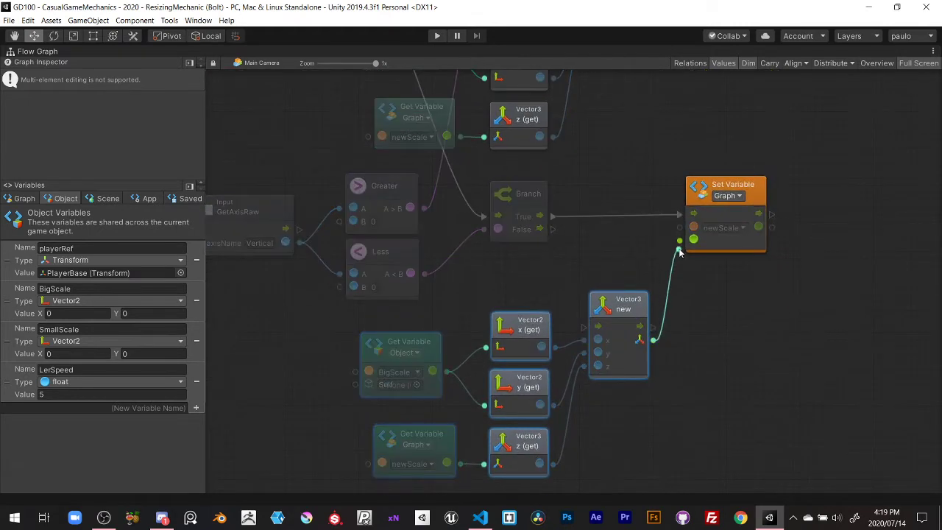
{"action": "left_click_drag", "start_coordinate": [653, 340], "coordinate": [680, 245]}
Switch the copied Get Variable node to read SmallScale
{"action": "left_click_drag", "start_coordinate": [637, 294], "coordinate": [634, 283]}
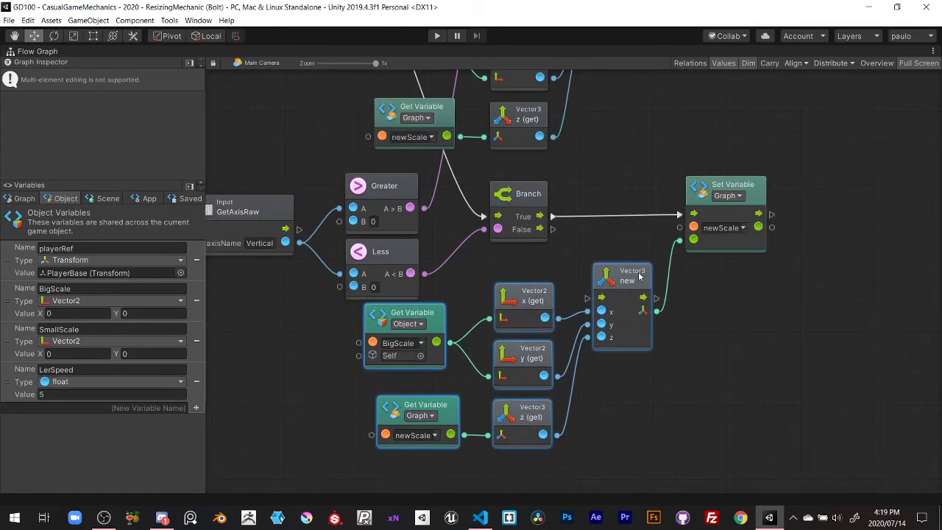
{"action": "middle_click_drag", "start_coordinate": [489, 288], "coordinate": [512, 266]}
{"action": "left_click", "coordinate": [487, 271]}
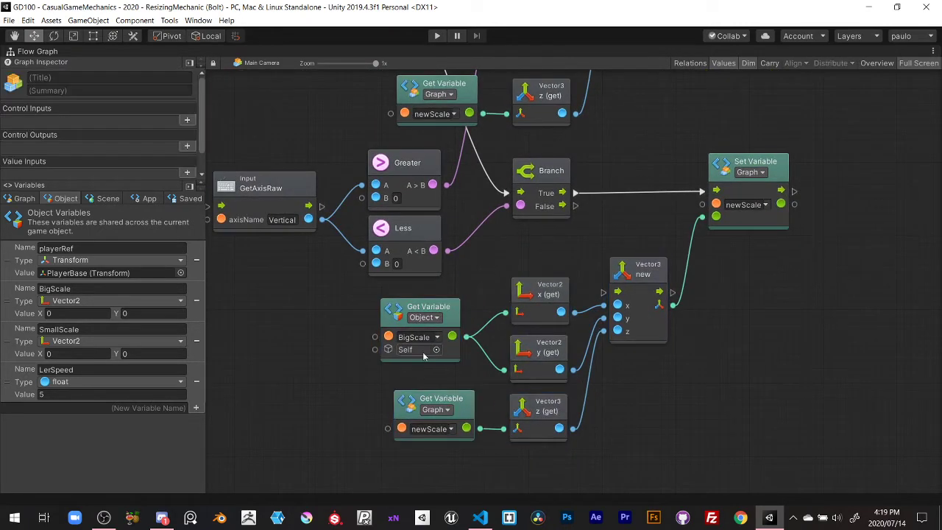
{"action": "left_click", "coordinate": [438, 337]}
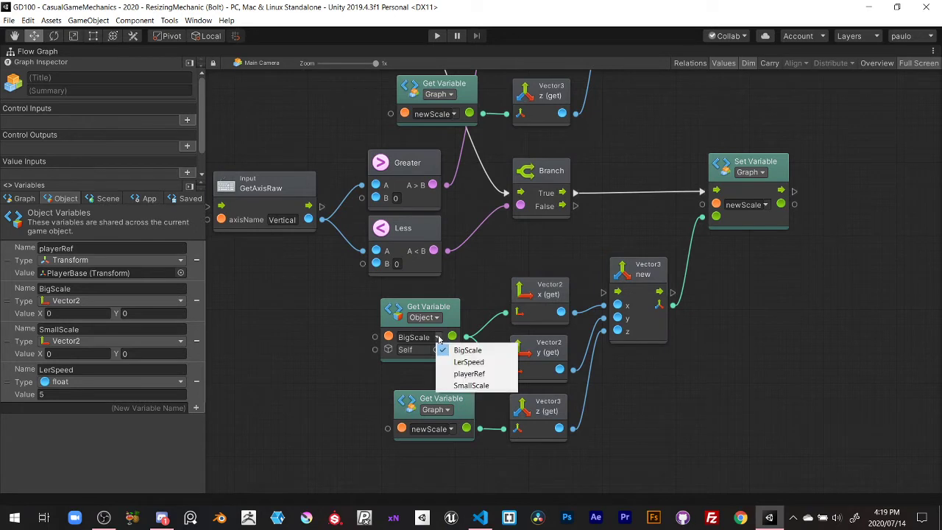
{"action": "left_click", "coordinate": [472, 386]}
{"action": "left_click", "coordinate": [459, 321]}
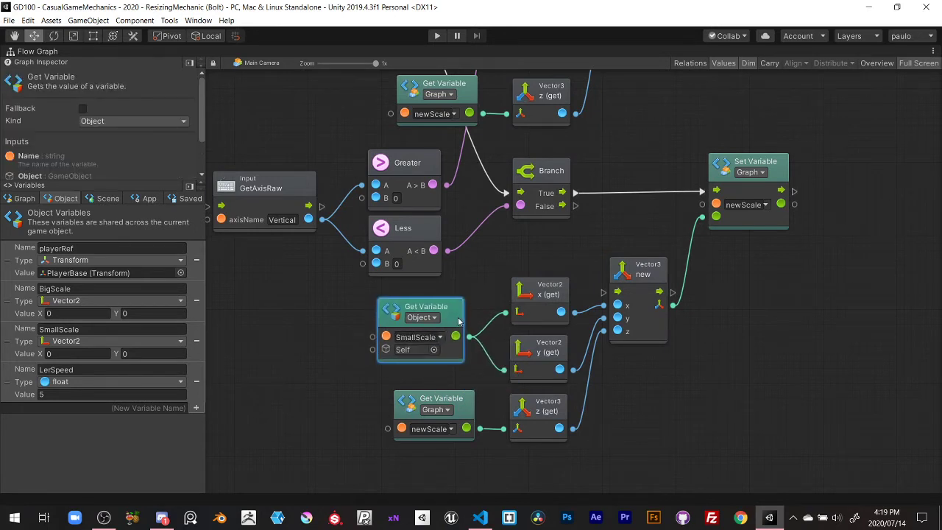
{"action": "left_click", "coordinate": [478, 277]}
{"action": "scroll", "coordinate": [479, 272], "scroll_direction": "down", "scroll_amount": 1}
Group the vertical-input scaling nodes and title the group 'Scale On Input'
{"action": "scroll", "coordinate": [478, 243], "scroll_direction": "down", "scroll_amount": 1}
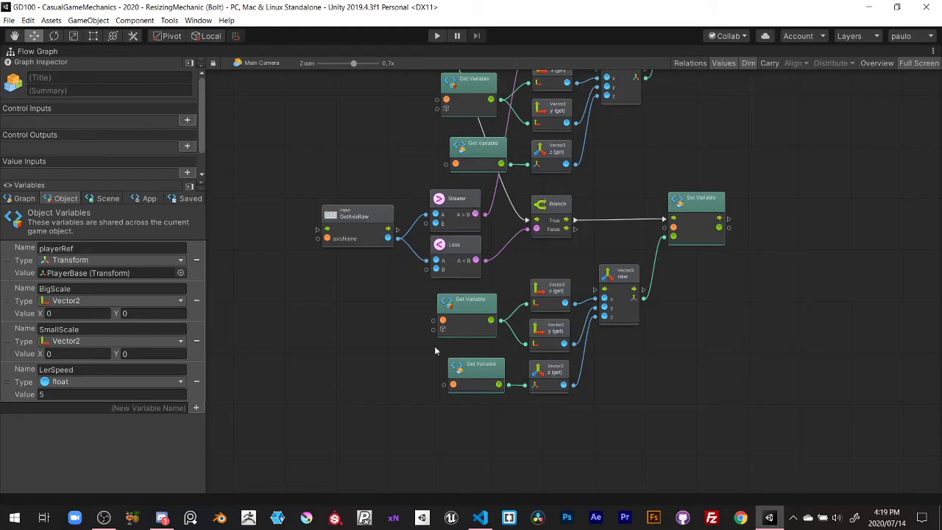
{"action": "scroll", "coordinate": [479, 198], "scroll_direction": "down", "scroll_amount": 1}
{"action": "scroll", "coordinate": [479, 195], "scroll_direction": "up", "scroll_amount": 3}
{"action": "scroll", "coordinate": [479, 187], "scroll_direction": "down", "scroll_amount": 5}
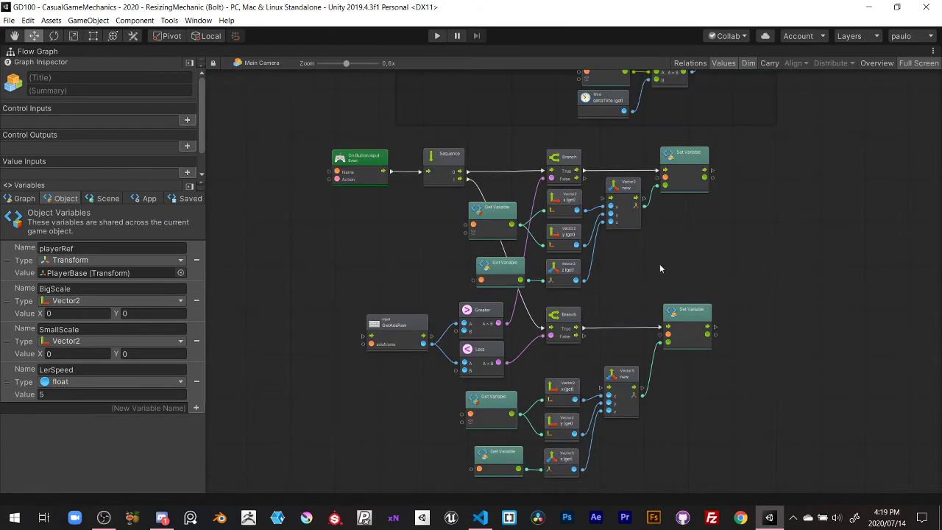
{"action": "left_click_drag", "start_coordinate": [361, 152], "coordinate": [708, 456]}
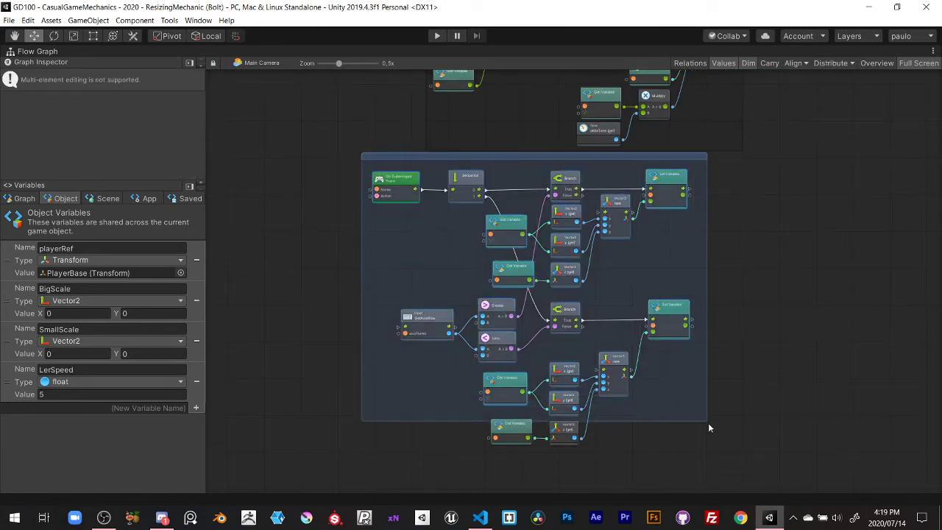
{"action": "left_click", "coordinate": [390, 162]}
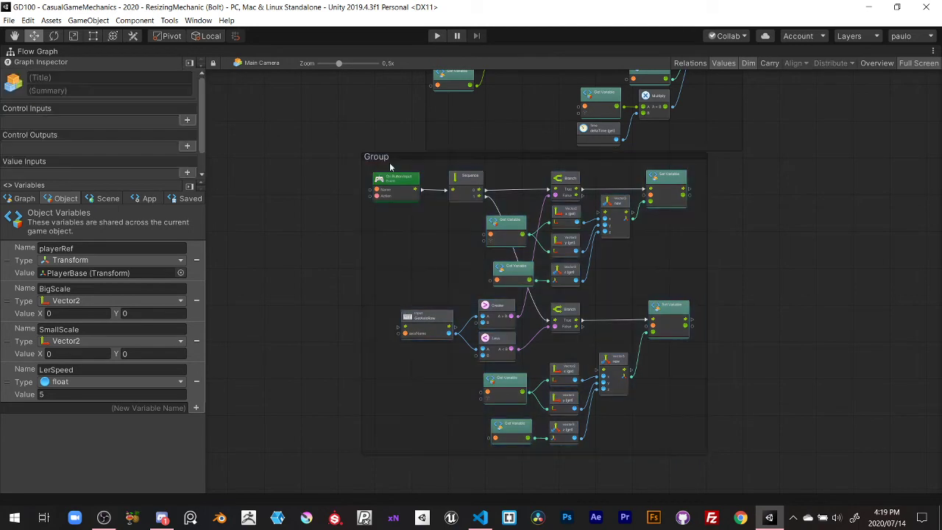
{"action": "double_click", "coordinate": [382, 157]}
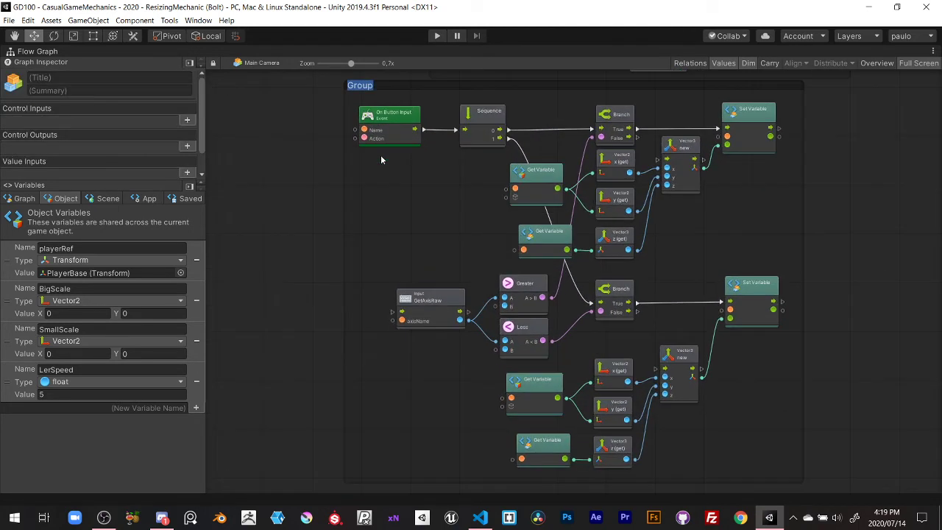
{"action": "type", "text": "Scale On"}
{"action": "type", "text": " Input"}
{"action": "key", "text": "Return"}
Shift the Scale On Input group right and restore the normal editor layout
{"action": "left_click_drag", "start_coordinate": [449, 142], "coordinate": [535, 146]}
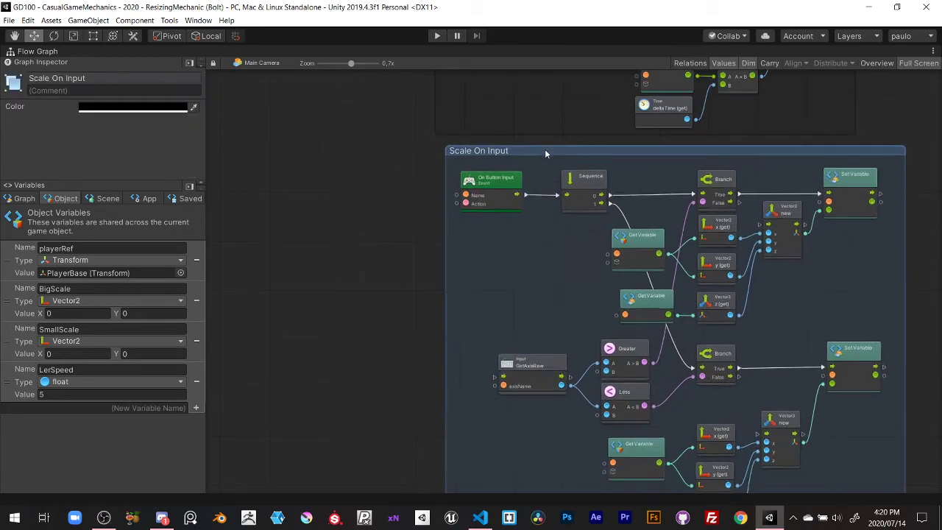
{"action": "left_click", "coordinate": [377, 143]}
{"action": "scroll", "coordinate": [456, 212], "scroll_direction": "down", "scroll_amount": 3}
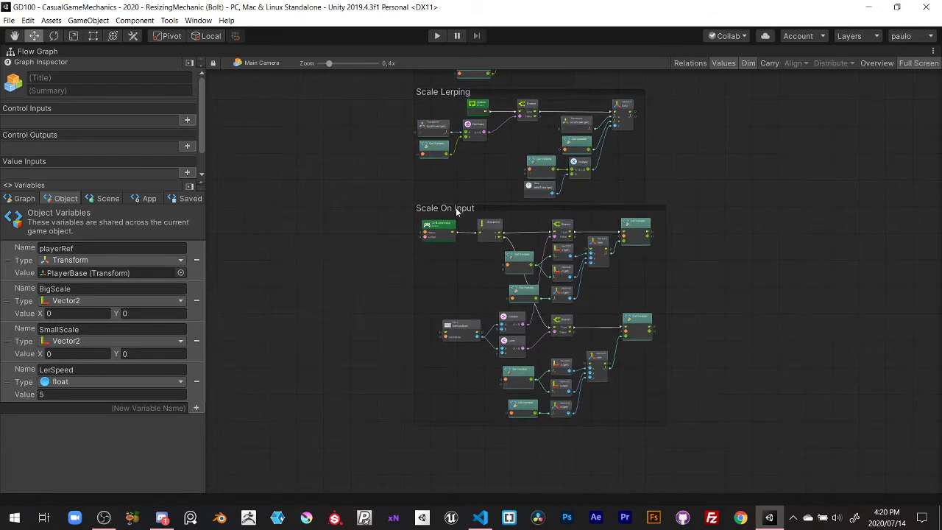
{"action": "key", "text": "shift+space"}
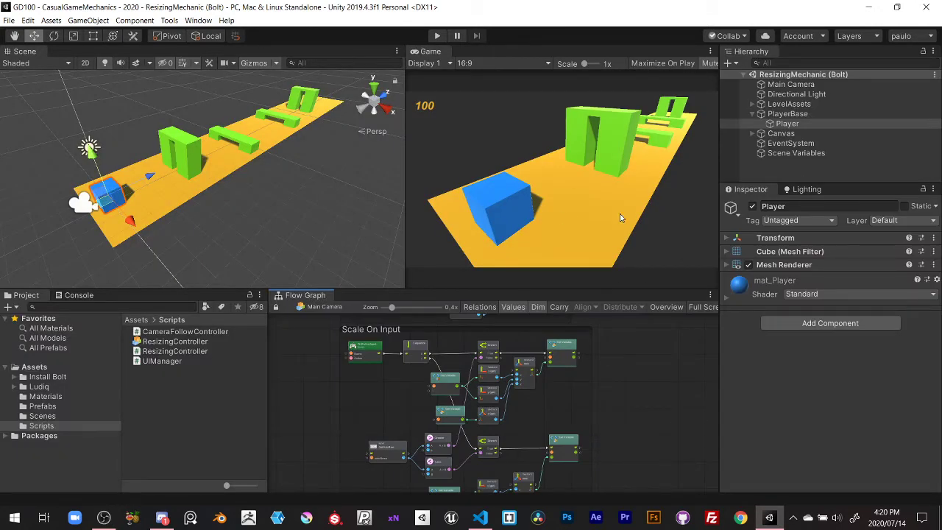
Inspect PlayerBase's maximized flow graph and its object and graph variables
{"action": "left_click", "coordinate": [787, 114]}
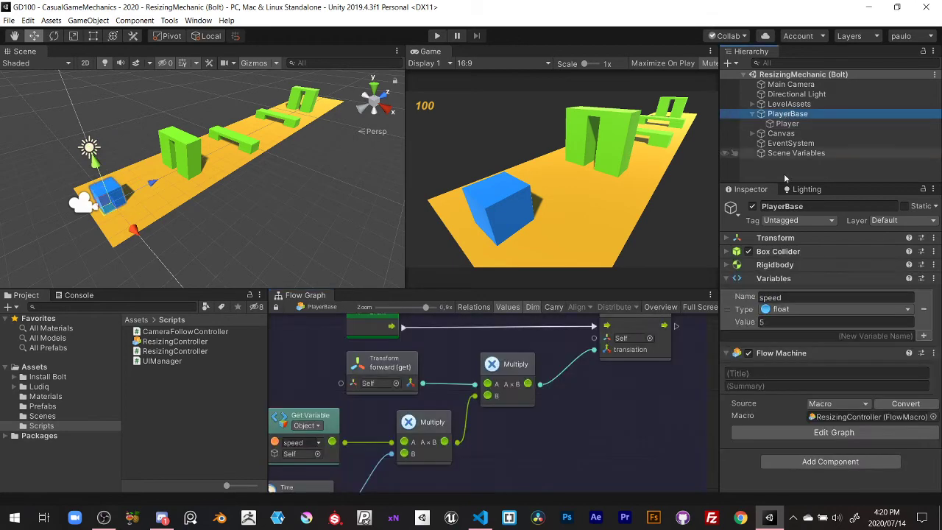
{"action": "left_click", "coordinate": [786, 282]}
{"action": "left_click", "coordinate": [787, 283]}
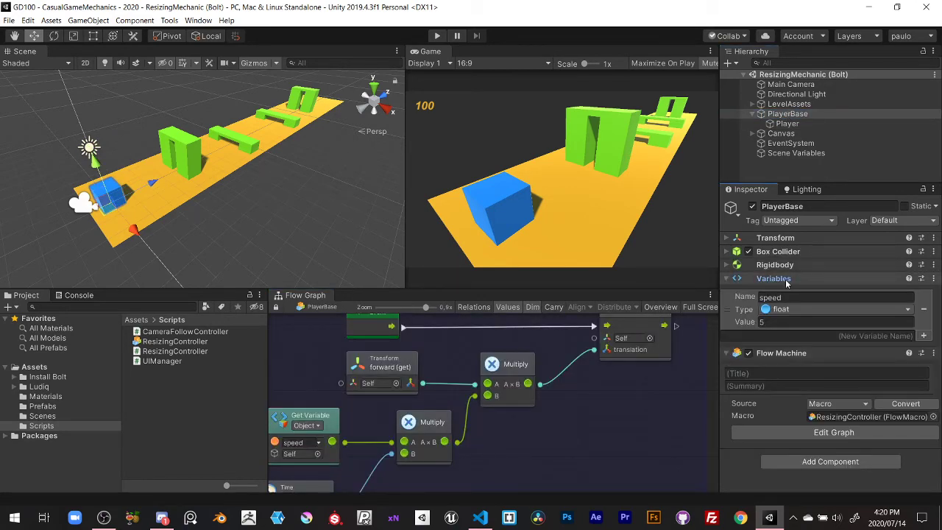
{"action": "key", "text": "shift+space"}
{"action": "left_click", "coordinate": [64, 198]}
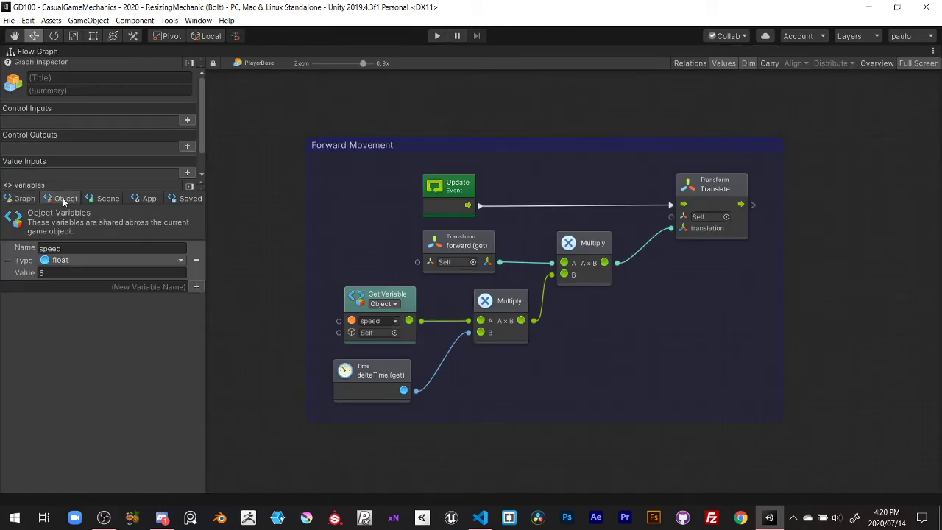
{"action": "left_click", "coordinate": [23, 199]}
{"action": "key", "text": "shift+space"}
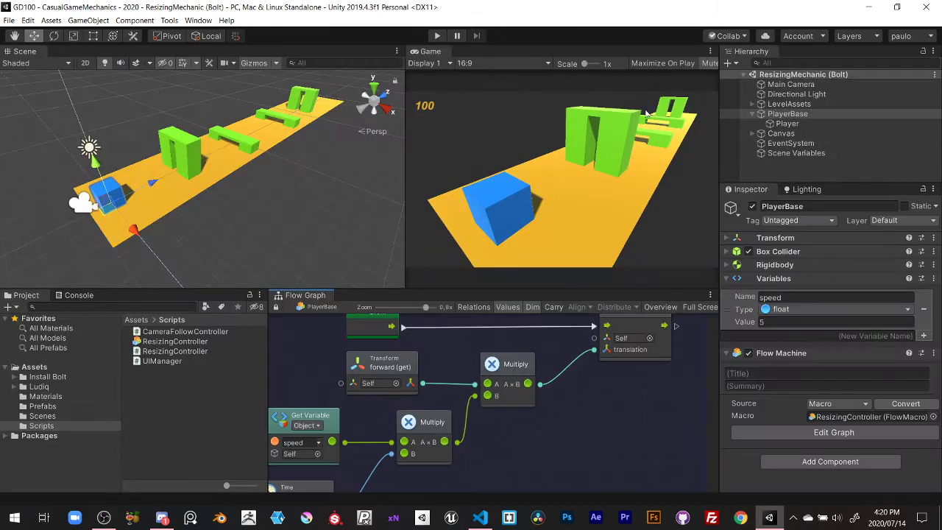
Select Main Camera and expand its flow graph to fill the editor
{"action": "left_click", "coordinate": [792, 124]}
{"action": "left_click", "coordinate": [794, 115]}
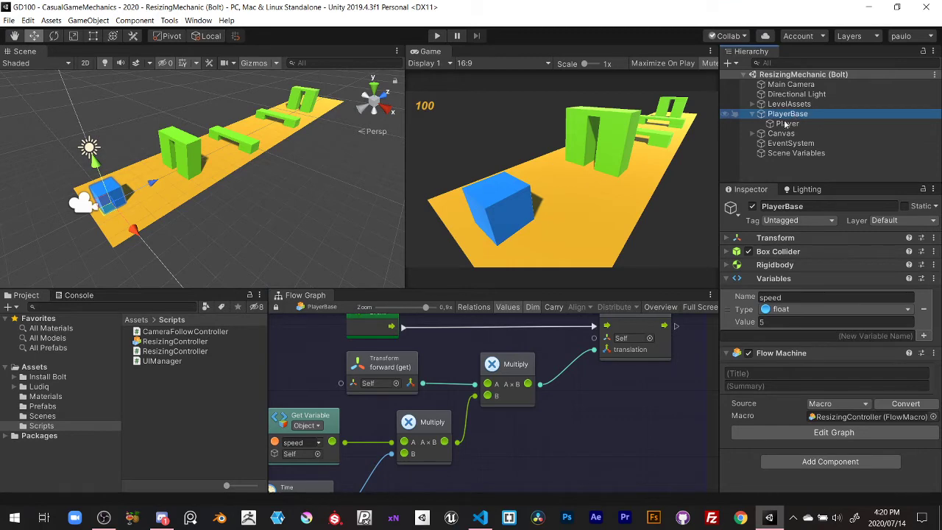
{"action": "left_click", "coordinate": [791, 85]}
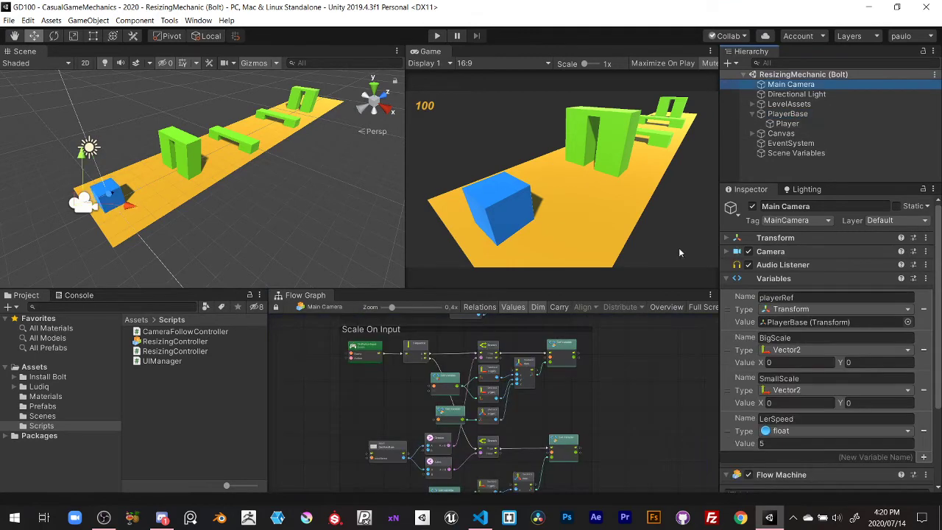
{"action": "key", "text": "shift+space"}
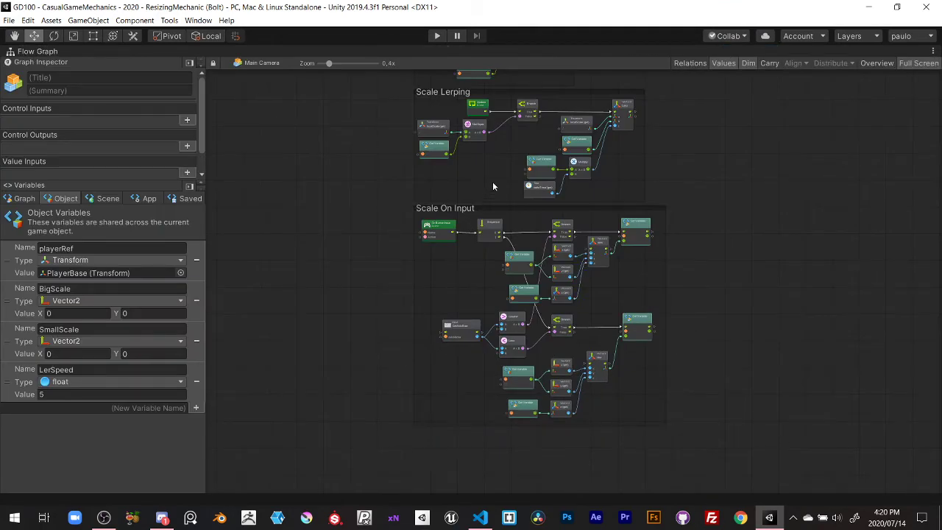
Cut the Scale Lerping and Scale On Input groups from Main Camera's graph
{"action": "scroll", "coordinate": [442, 132], "scroll_direction": "down", "scroll_amount": 2}
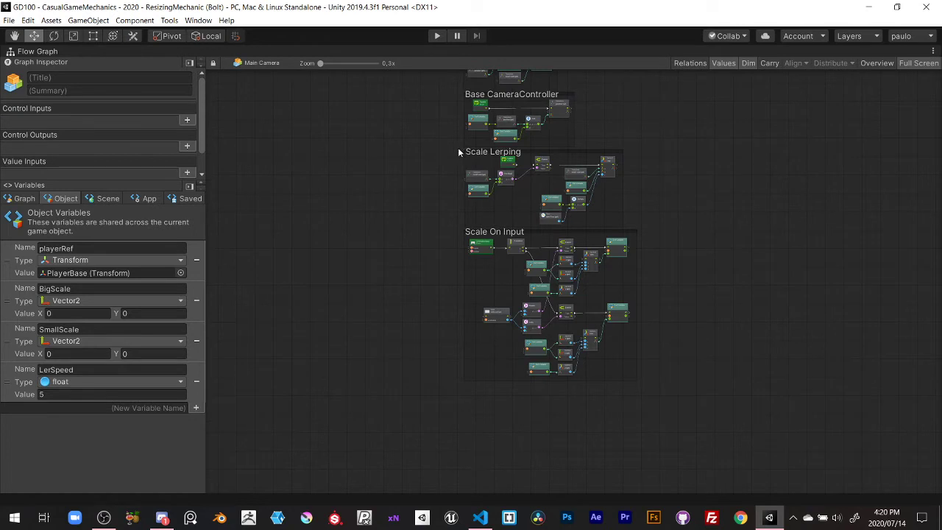
{"action": "left_click_drag", "start_coordinate": [461, 149], "coordinate": [657, 396]}
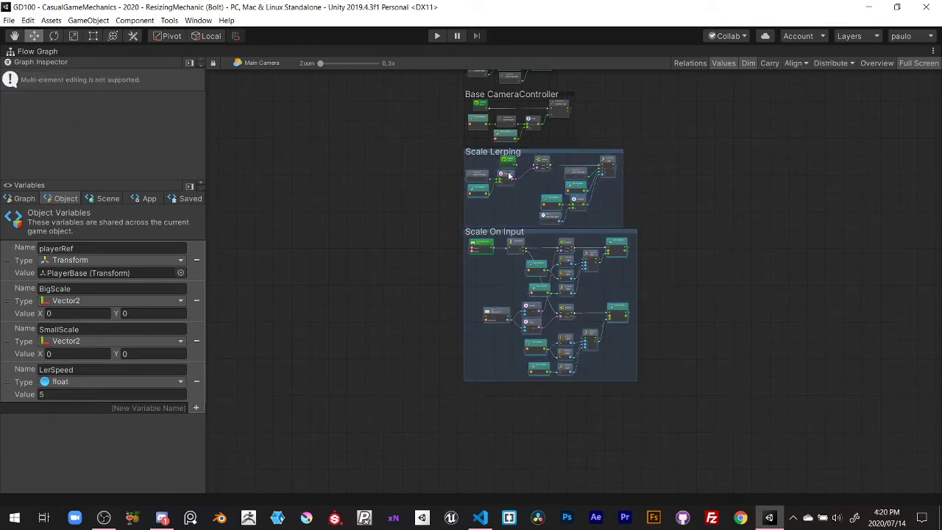
{"action": "key", "text": "Delete"}
{"action": "key", "text": "Home"}
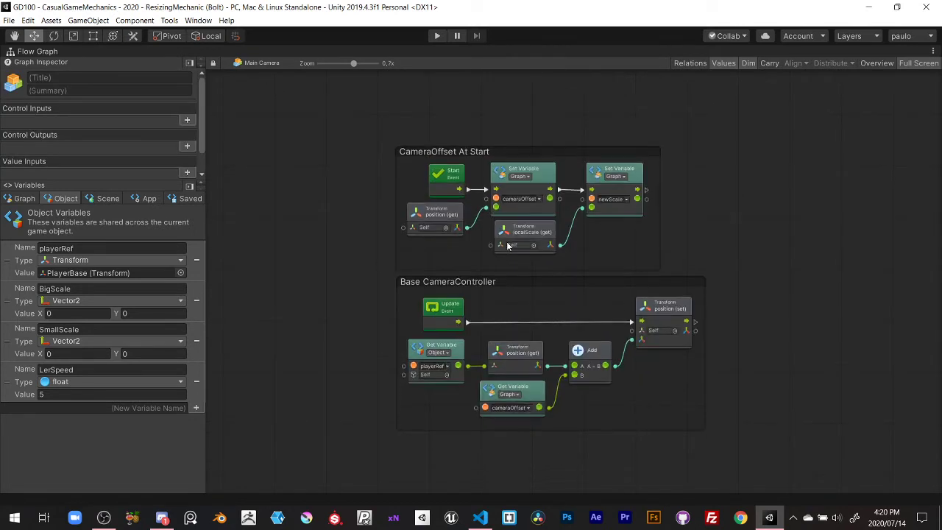
{"action": "key", "text": "shift+space"}
Paste both groups into PlayerBase's maximized flow graph
{"action": "left_click", "coordinate": [784, 114]}
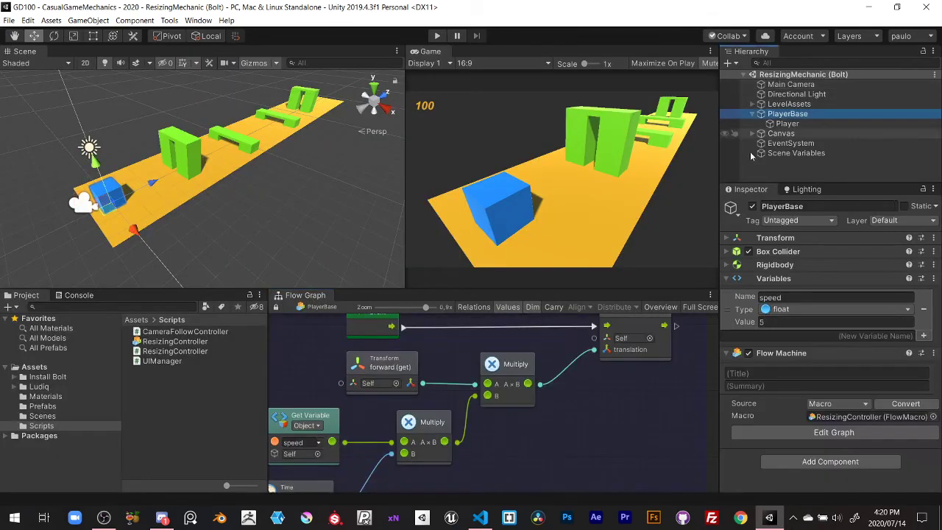
{"action": "key", "text": "shift+space"}
{"action": "scroll", "coordinate": [571, 353], "scroll_direction": "down", "scroll_amount": 5}
{"action": "scroll", "coordinate": [559, 309], "scroll_direction": "down", "scroll_amount": 3}
{"action": "key", "text": "ctrl+z"}
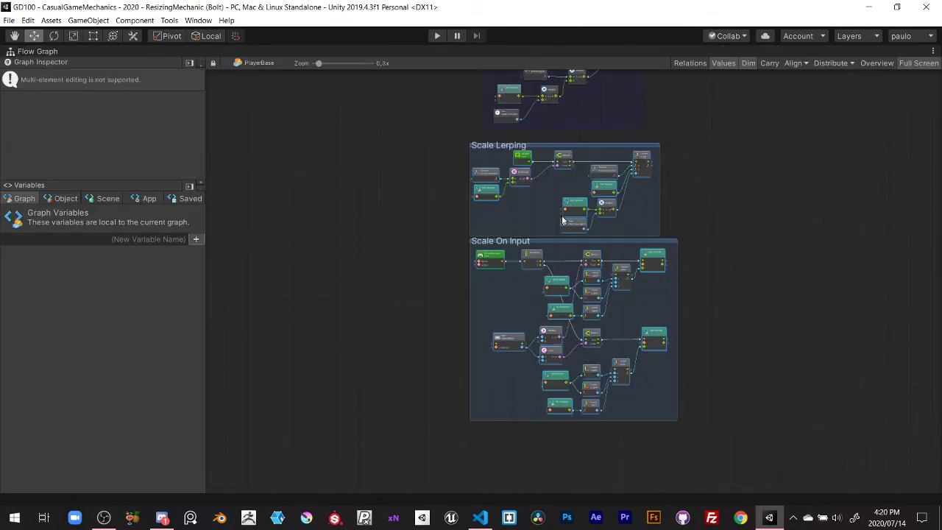
{"action": "scroll", "coordinate": [554, 206], "scroll_direction": "up", "scroll_amount": 3}
{"action": "scroll", "coordinate": [537, 243], "scroll_direction": "up", "scroll_amount": 4}
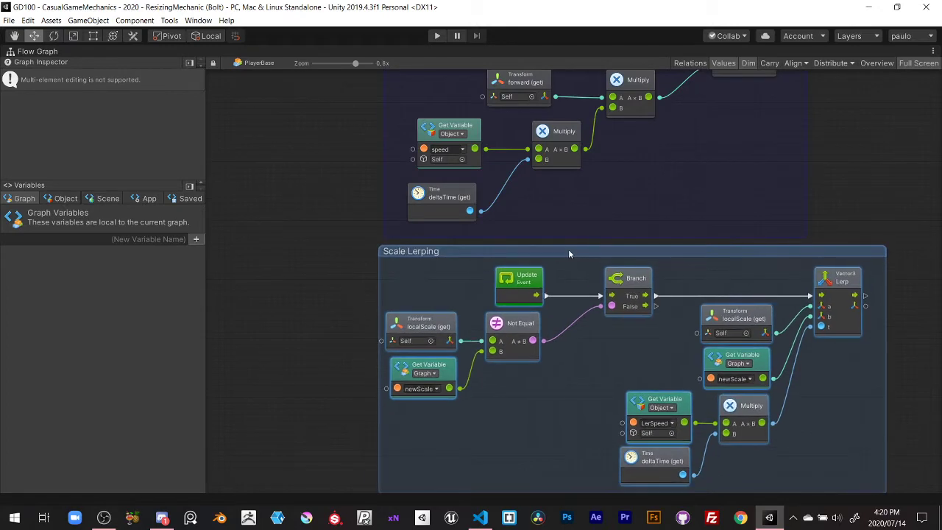
{"action": "left_click", "coordinate": [356, 240]}
{"action": "scroll", "coordinate": [414, 239], "scroll_direction": "down", "scroll_amount": 2}
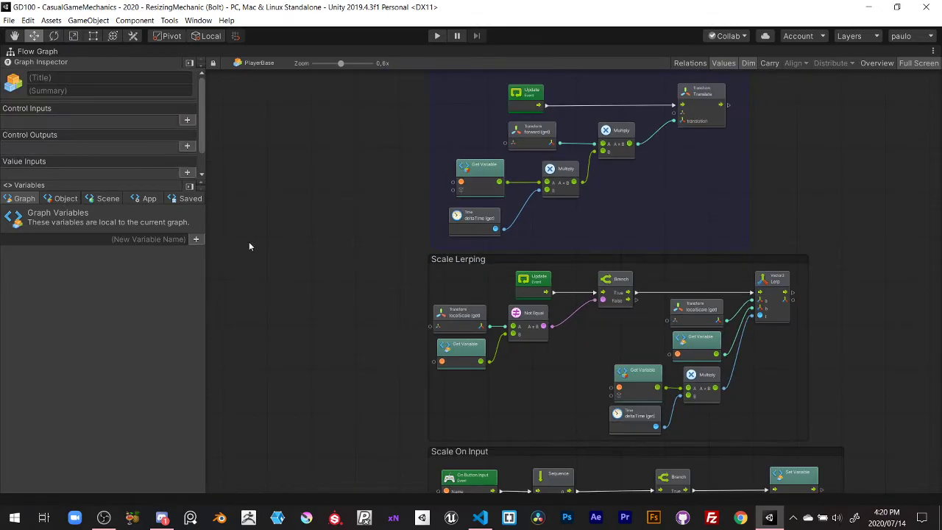
Use Copy Component on Main Camera's Variables component in the Inspector
{"action": "key", "text": "shift+space"}
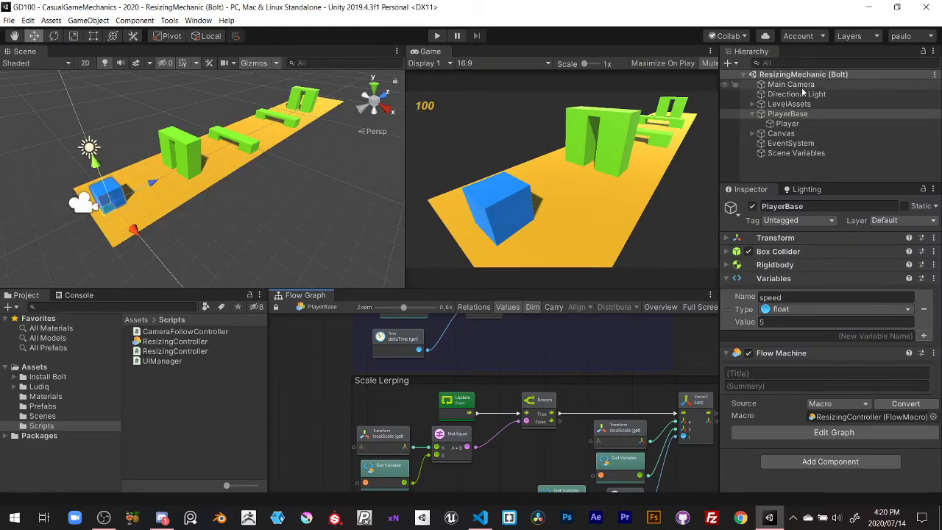
{"action": "left_click", "coordinate": [794, 84]}
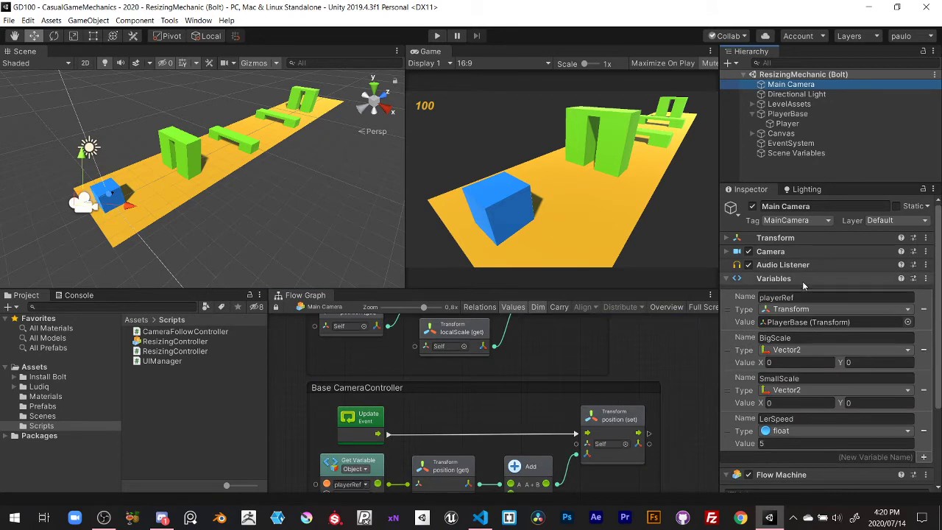
{"action": "right_click", "coordinate": [802, 281]}
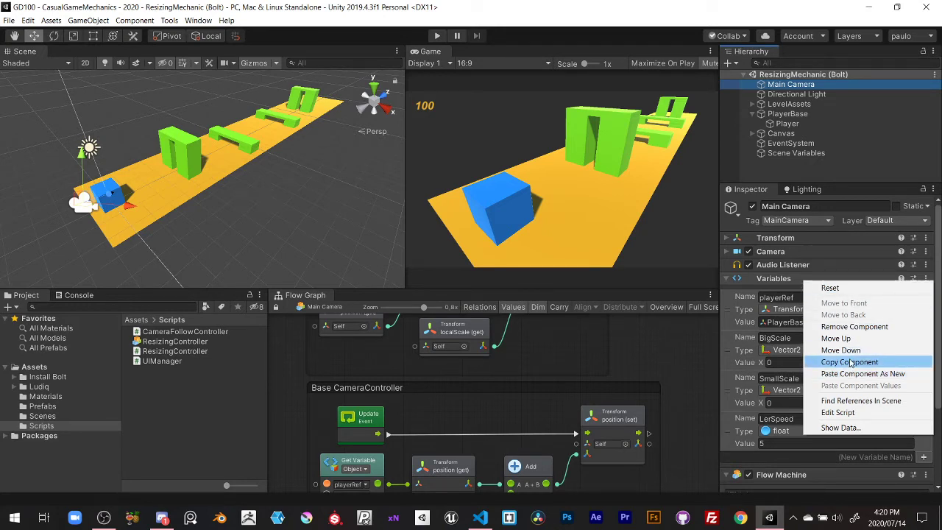
{"action": "left_click", "coordinate": [848, 361]}
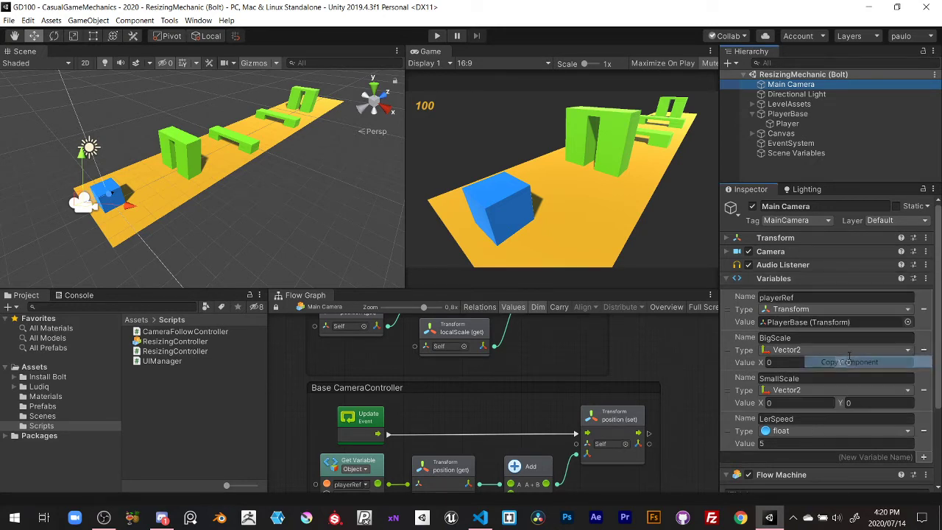
Paste the copied variable values into PlayerBase's Variables component
{"action": "left_click", "coordinate": [788, 115]}
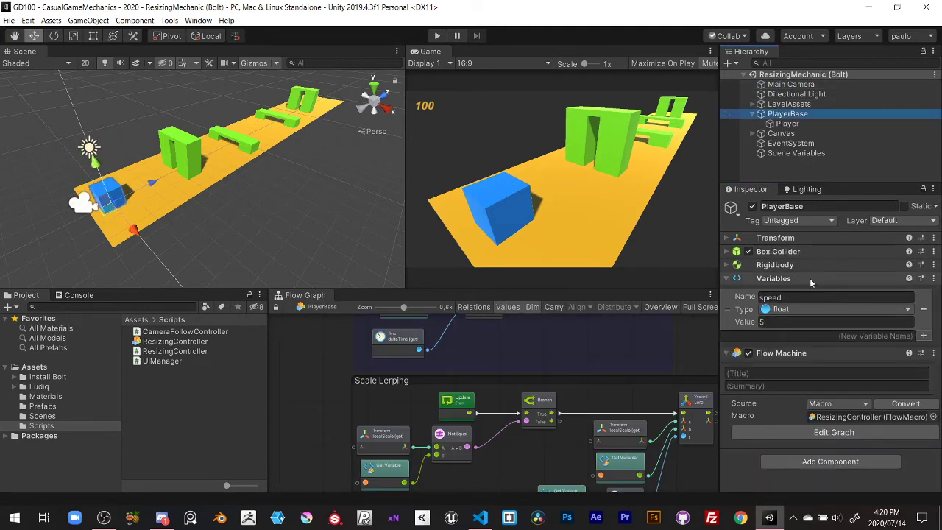
{"action": "right_click", "coordinate": [809, 278]}
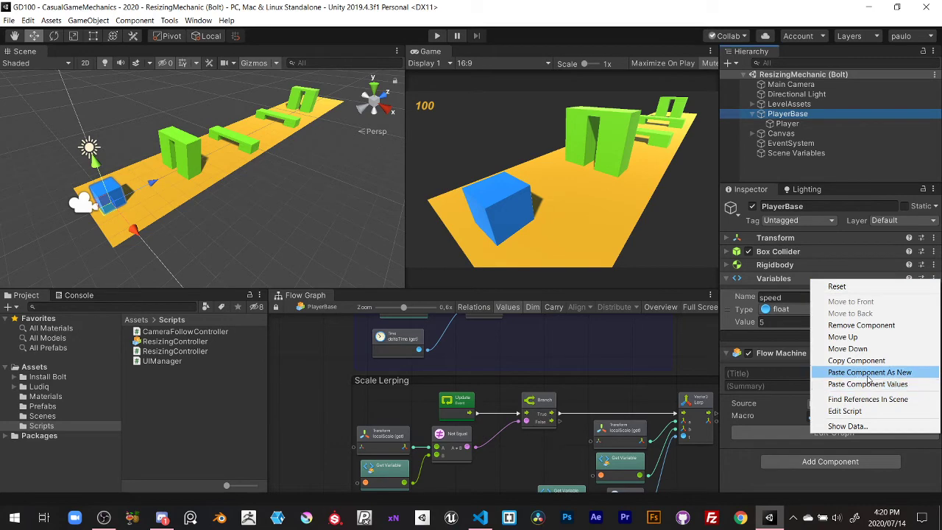
{"action": "left_click", "coordinate": [868, 383]}
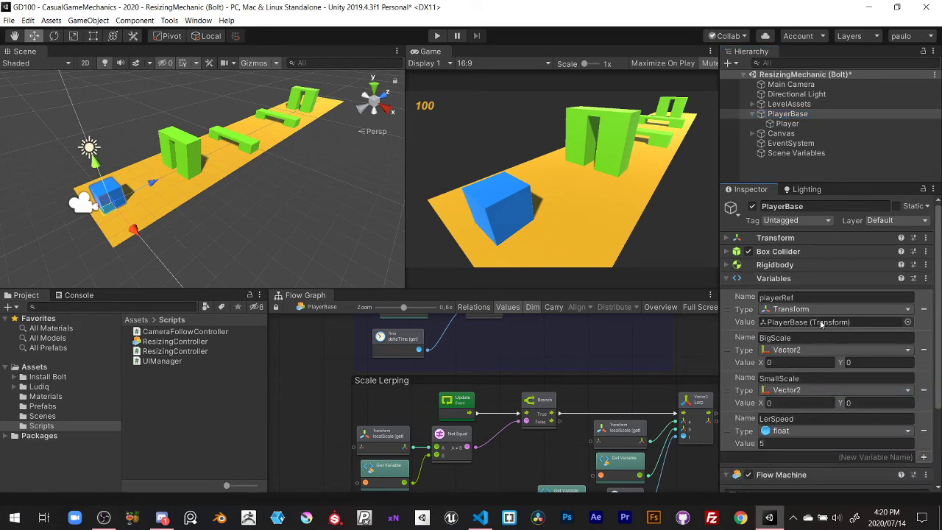
{"action": "scroll", "coordinate": [815, 362], "scroll_direction": "down", "scroll_amount": 3}
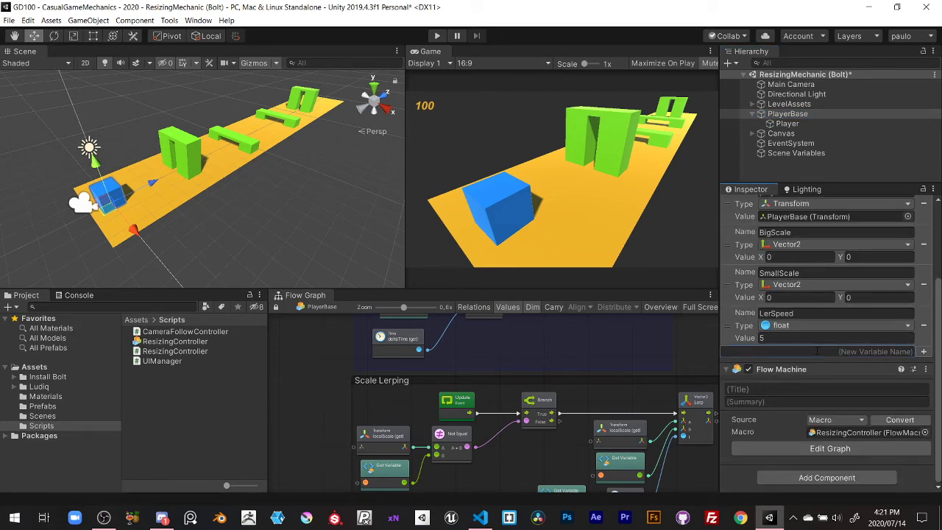
Add a float variable 'speed' with value 5 to PlayerBase
{"action": "left_click", "coordinate": [817, 352]}
{"action": "type", "text": "speed"}
{"action": "key", "text": "Return"}
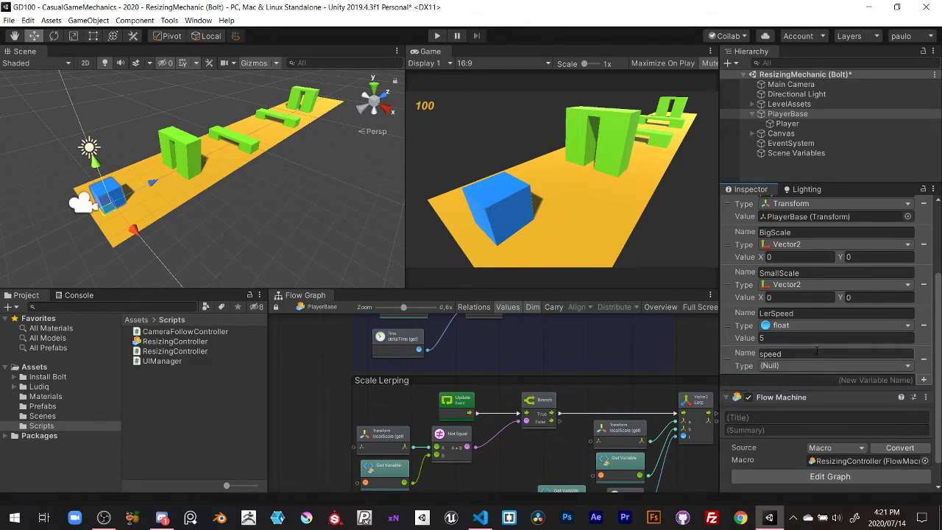
{"action": "left_click", "coordinate": [810, 366]}
{"action": "left_click", "coordinate": [784, 240]}
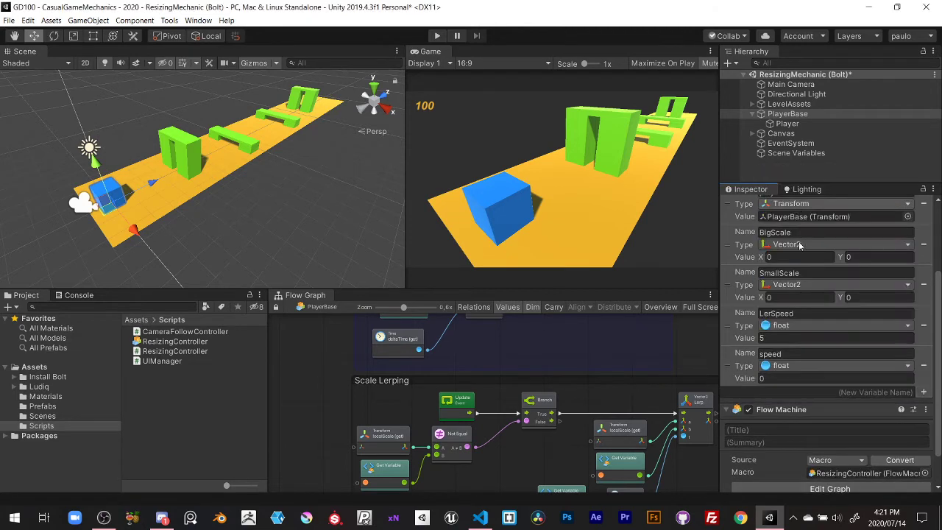
{"action": "left_click", "coordinate": [784, 378]}
{"action": "type", "text": "5"}
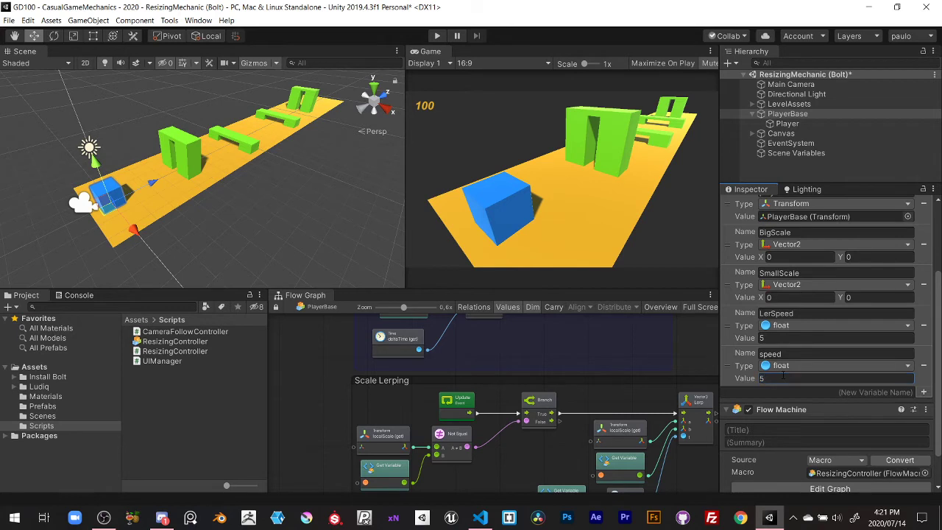
{"action": "key", "text": "Return"}
Remove playerRef from PlayerBase, and BigScale, SmallScale and LerSpeed from Main Camera
{"action": "scroll", "coordinate": [824, 346], "scroll_direction": "up", "scroll_amount": 3}
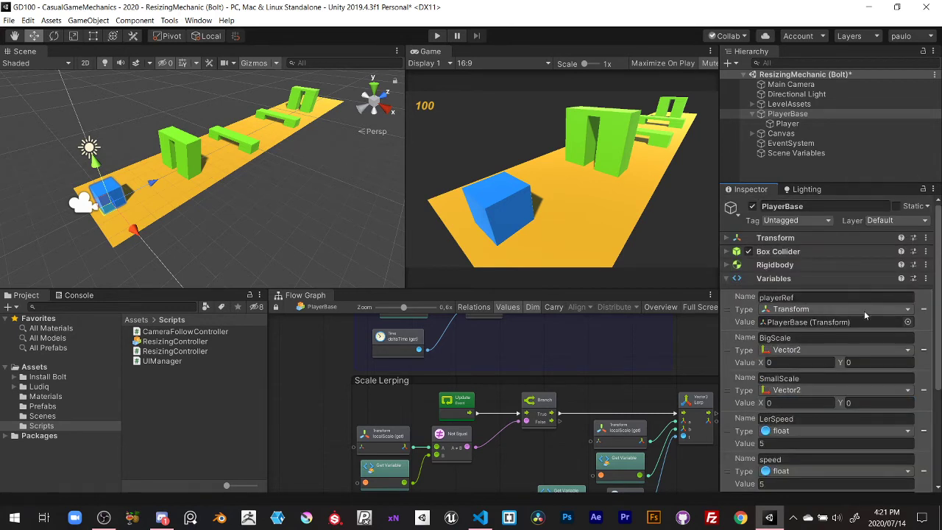
{"action": "left_click", "coordinate": [924, 313]}
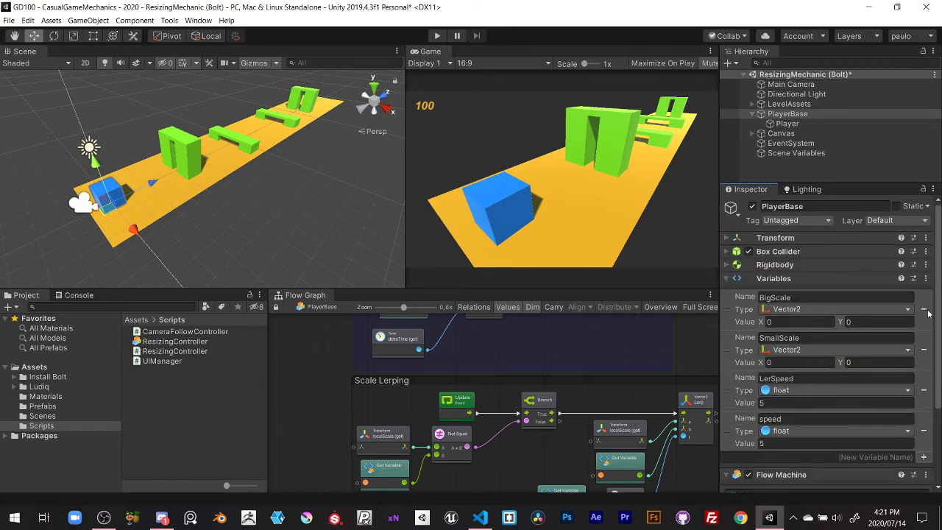
{"action": "scroll", "coordinate": [810, 373], "scroll_direction": "down", "scroll_amount": 3}
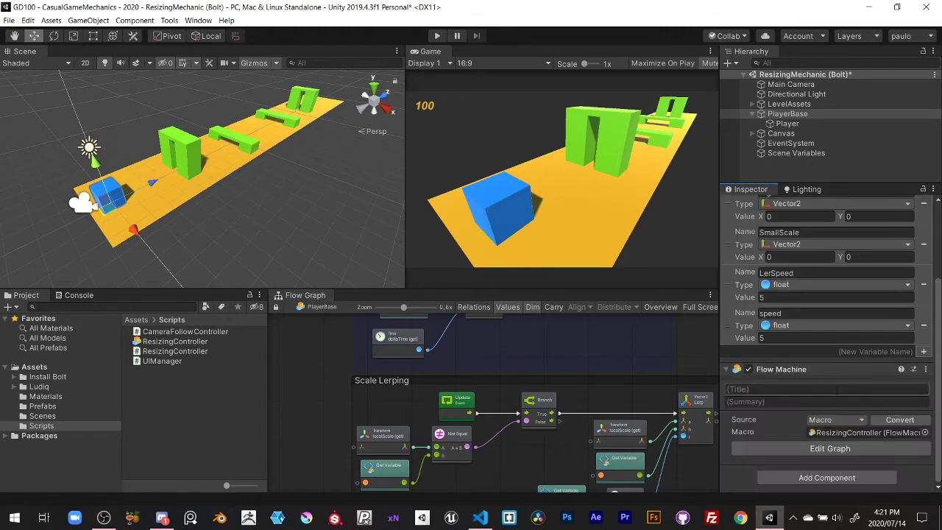
{"action": "scroll", "coordinate": [810, 373], "scroll_direction": "up", "scroll_amount": 3}
{"action": "left_click", "coordinate": [800, 86]}
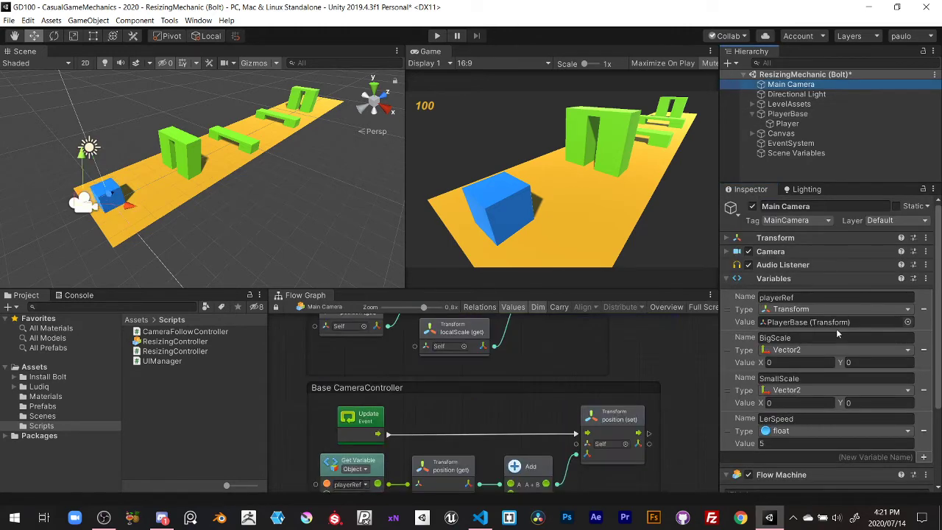
{"action": "left_click", "coordinate": [925, 352]}
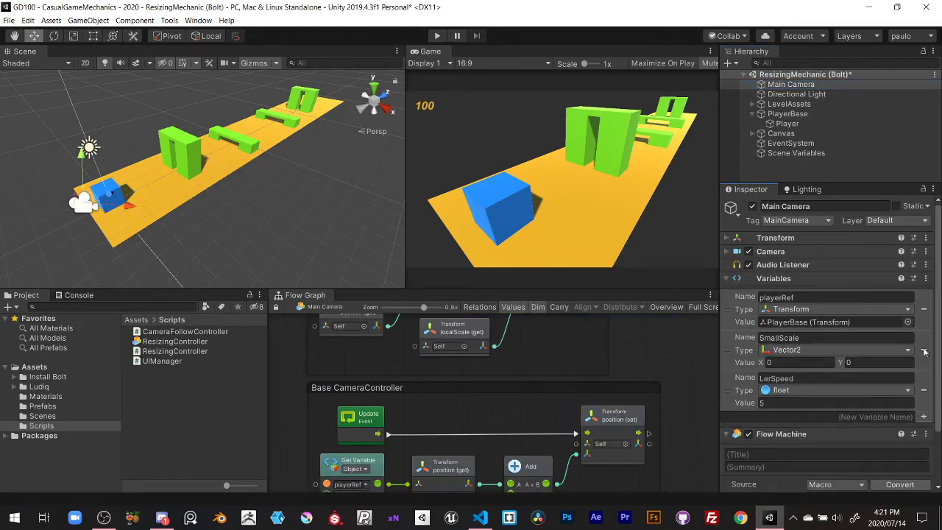
{"action": "left_click", "coordinate": [925, 352]}
{"action": "left_click", "coordinate": [925, 352]}
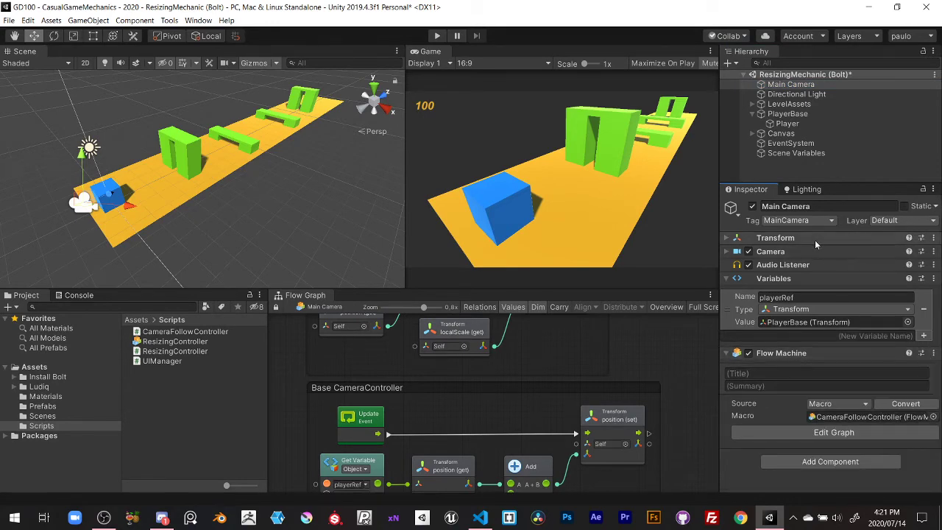
{"action": "left_click", "coordinate": [809, 174]}
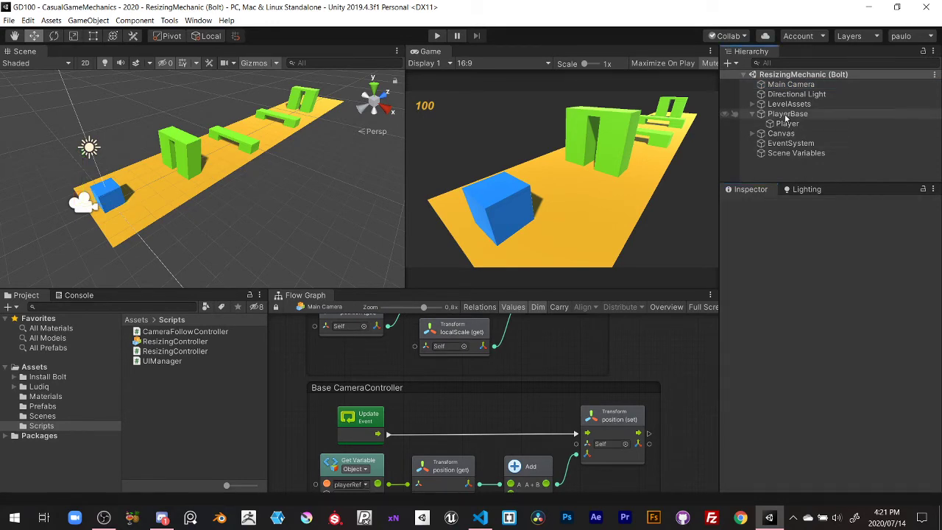
Copy the newScale name and delete that graph variable from Main Camera's graph
{"action": "left_click", "coordinate": [786, 86]}
{"action": "key", "text": "shift+space"}
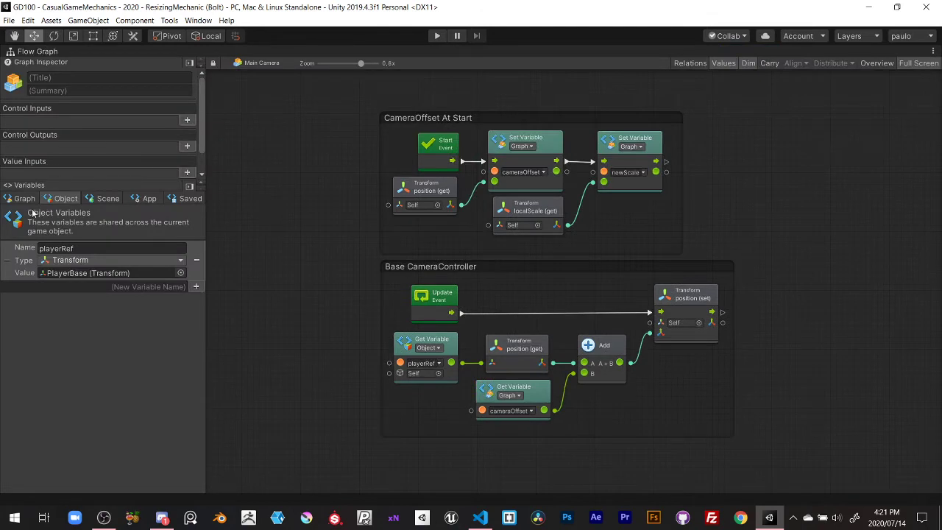
{"action": "left_click", "coordinate": [25, 197]}
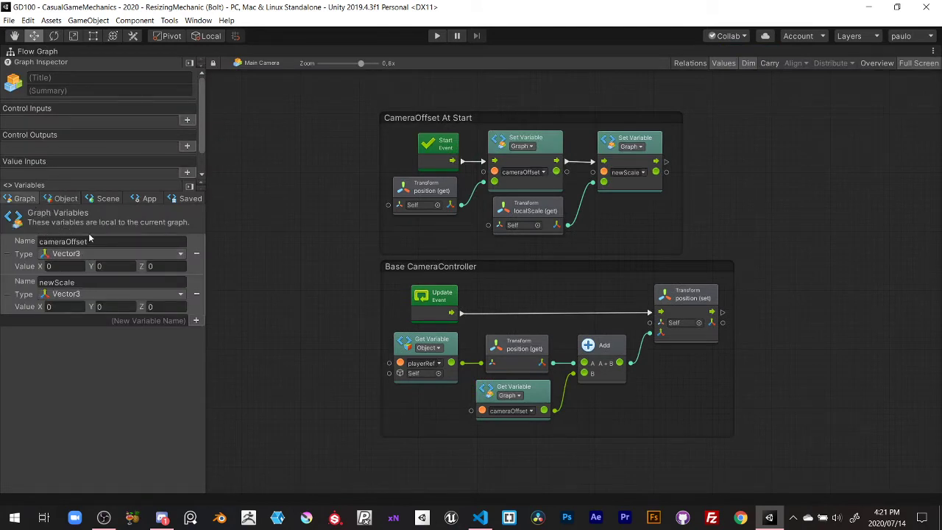
{"action": "left_click", "coordinate": [83, 284]}
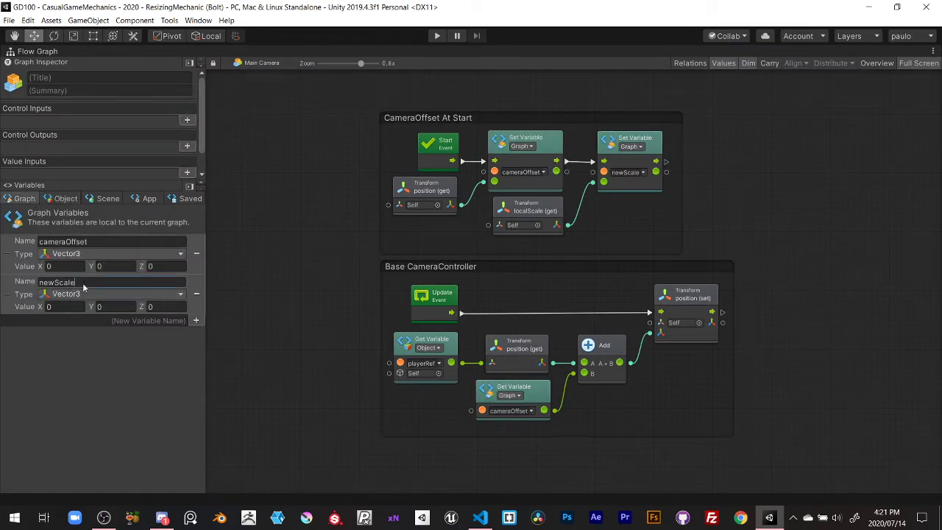
{"action": "double_click", "coordinate": [84, 286]}
{"action": "key", "text": "ctrl+c"}
{"action": "left_click", "coordinate": [197, 293]}
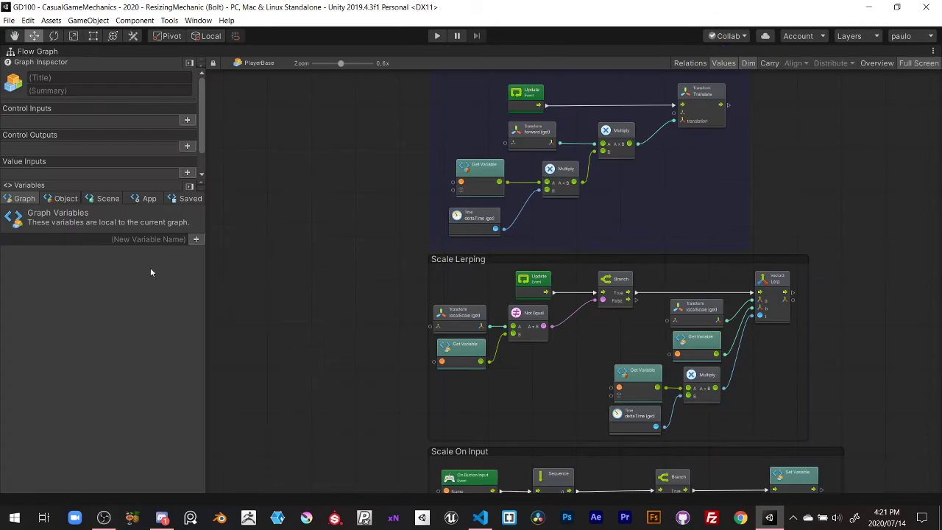
Add newScale as a Vector3 graph variable on PlayerBase's graph
{"action": "key", "text": "ctrl+v"}
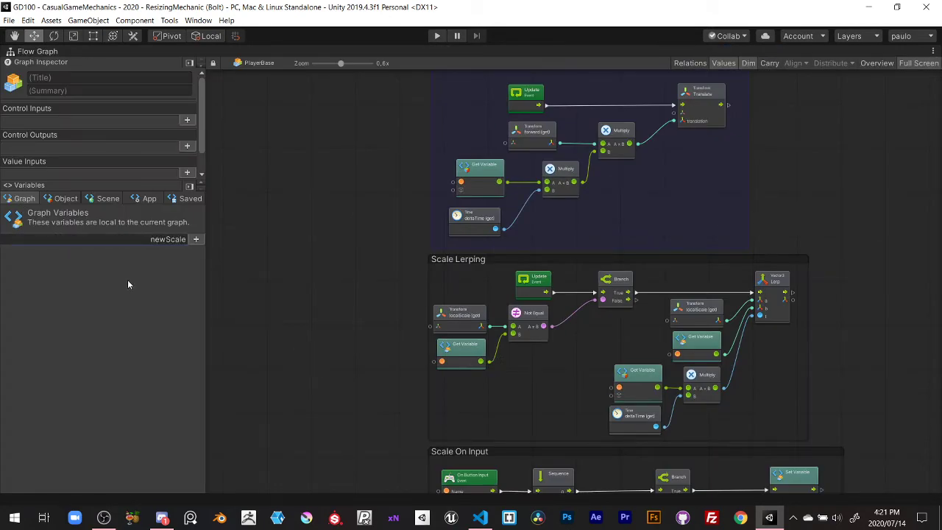
{"action": "key", "text": "Return"}
{"action": "left_click", "coordinate": [96, 253]}
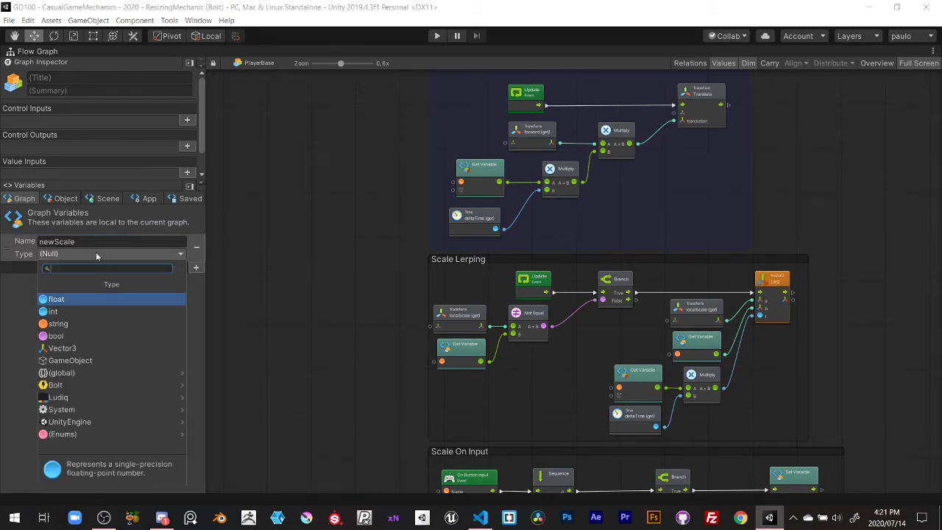
{"action": "type", "text": "vector3"}
{"action": "left_click", "coordinate": [85, 301]}
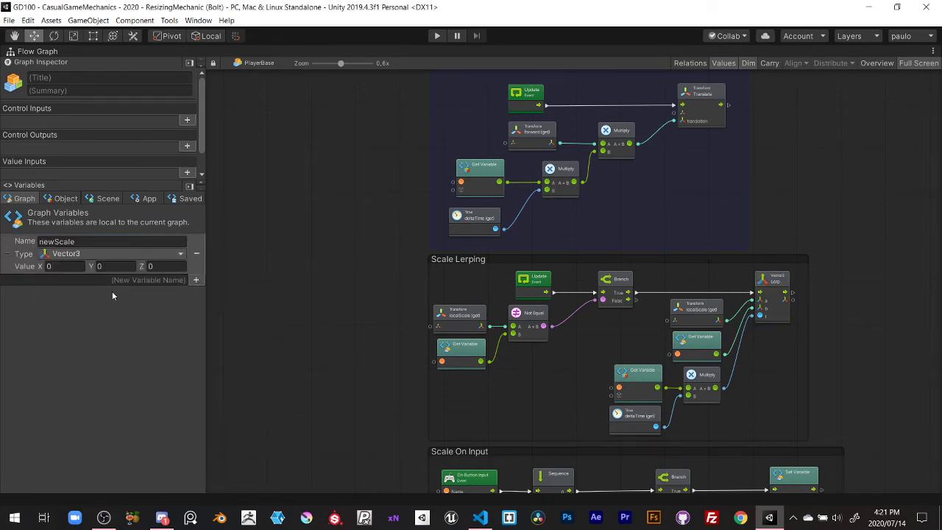
{"action": "scroll", "coordinate": [314, 266], "scroll_direction": "down", "scroll_amount": 3}
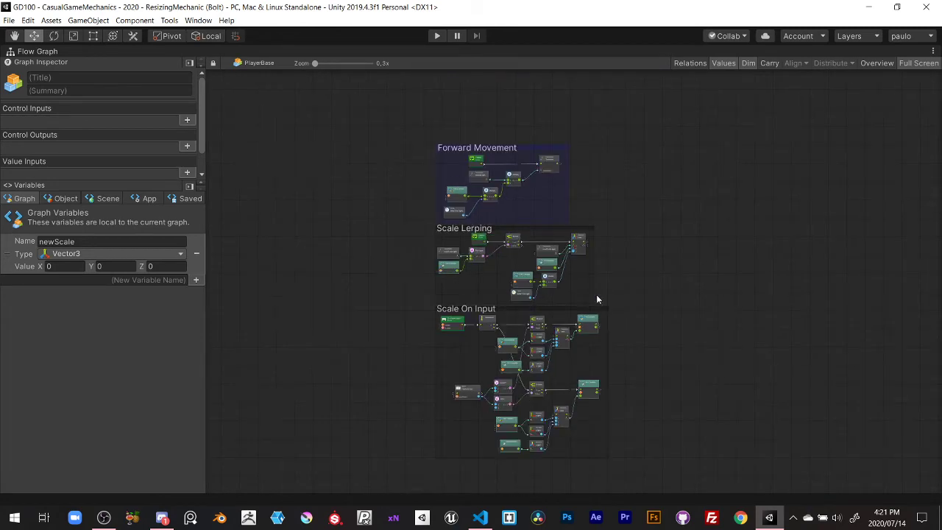
Play-test flattening the cube under the bench and stretching it through the gate, then frame PlayerBase
{"action": "key", "text": "shift+space"}
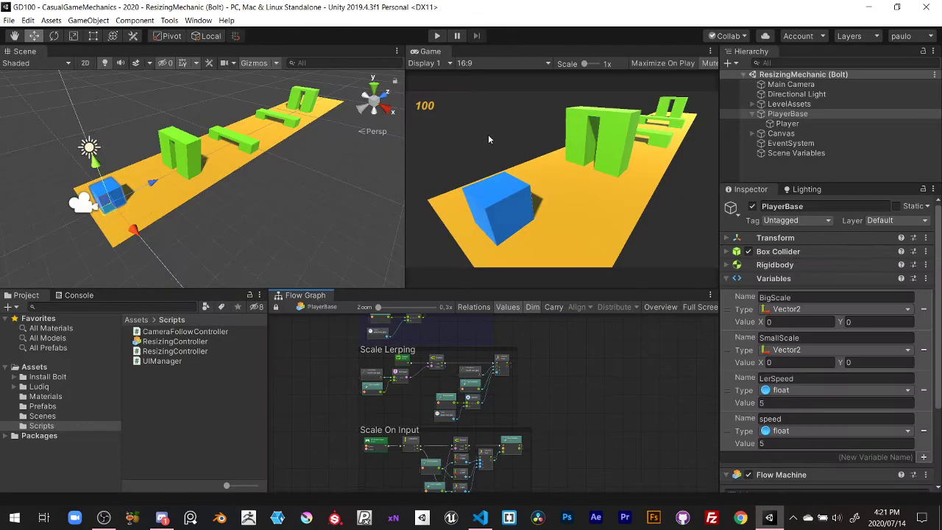
{"action": "left_click", "coordinate": [440, 38]}
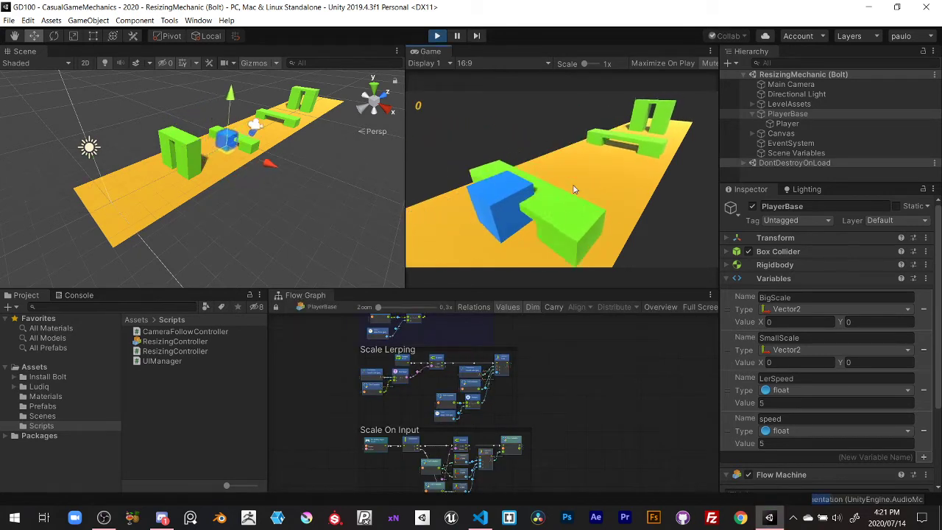
{"action": "key", "text": "Down"}
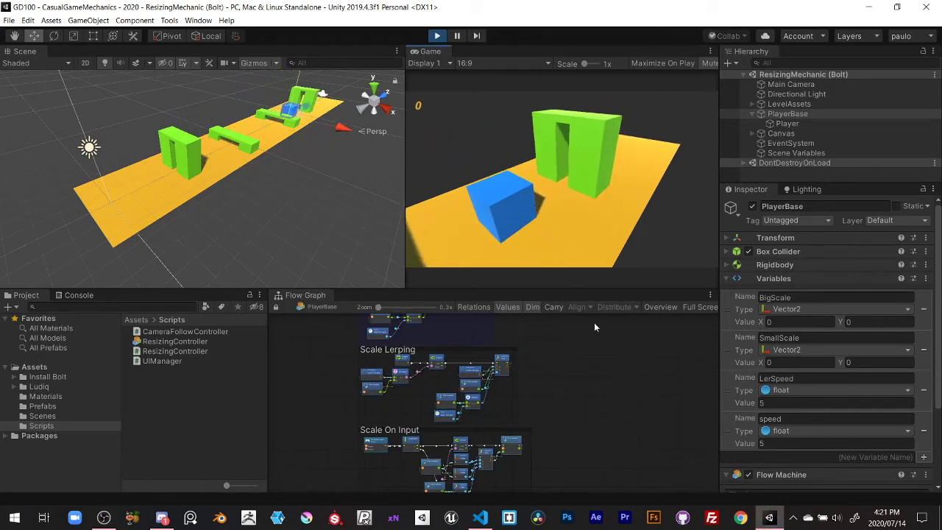
{"action": "key", "text": "Up"}
{"action": "left_click", "coordinate": [437, 35]}
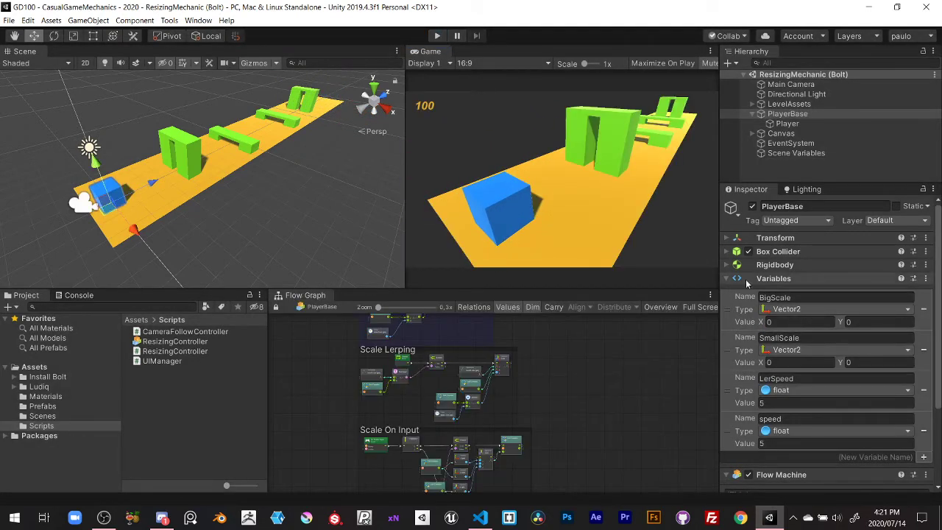
{"action": "key", "text": "f"}
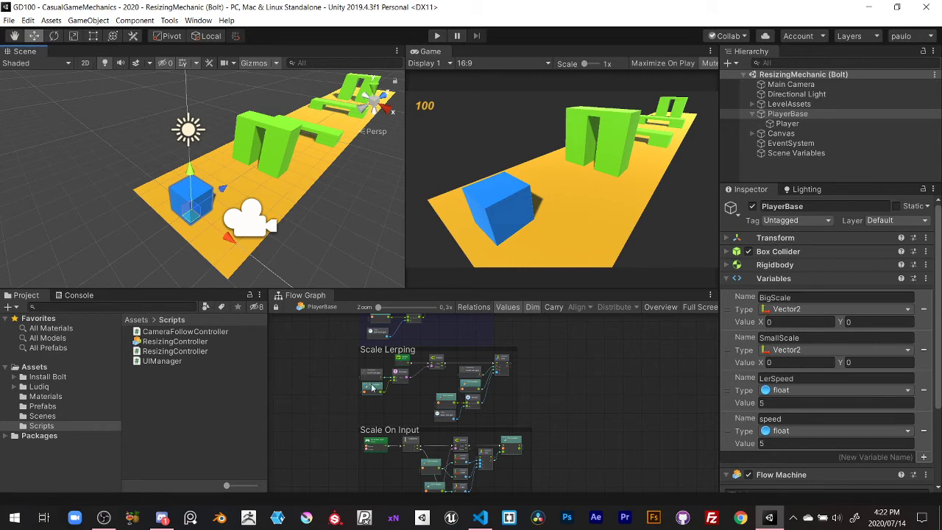
Dock the Console beside the Flow Graph and check its output
{"action": "left_click_drag", "start_coordinate": [79, 295], "coordinate": [358, 298]}
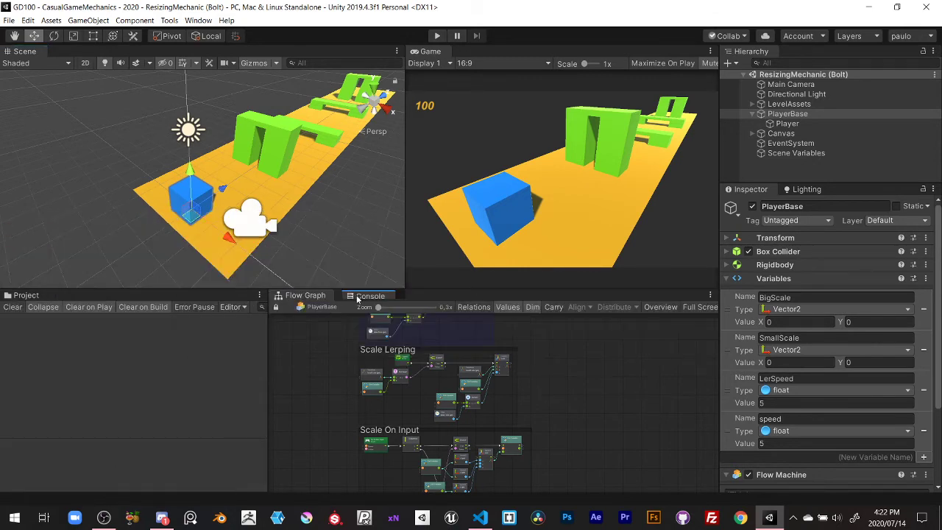
{"action": "left_click", "coordinate": [300, 296]}
{"action": "left_click", "coordinate": [352, 296]}
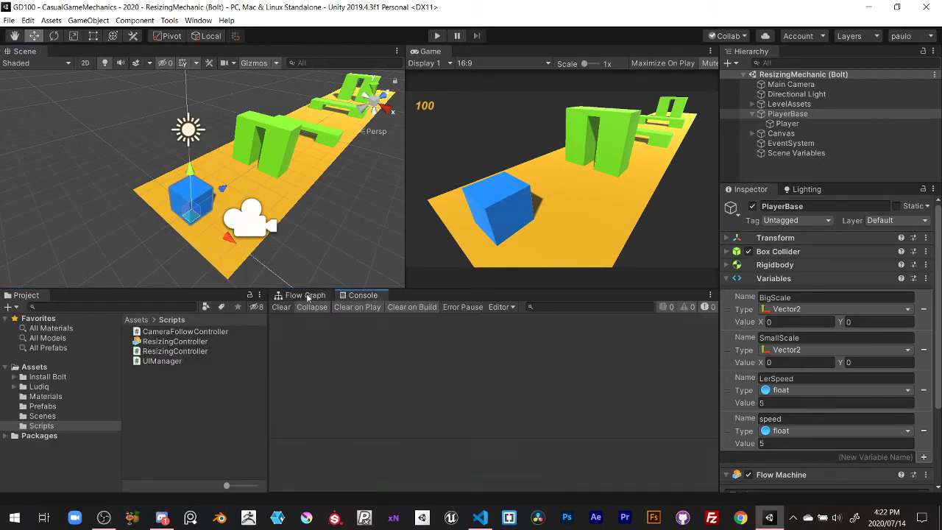
{"action": "left_click", "coordinate": [308, 297]}
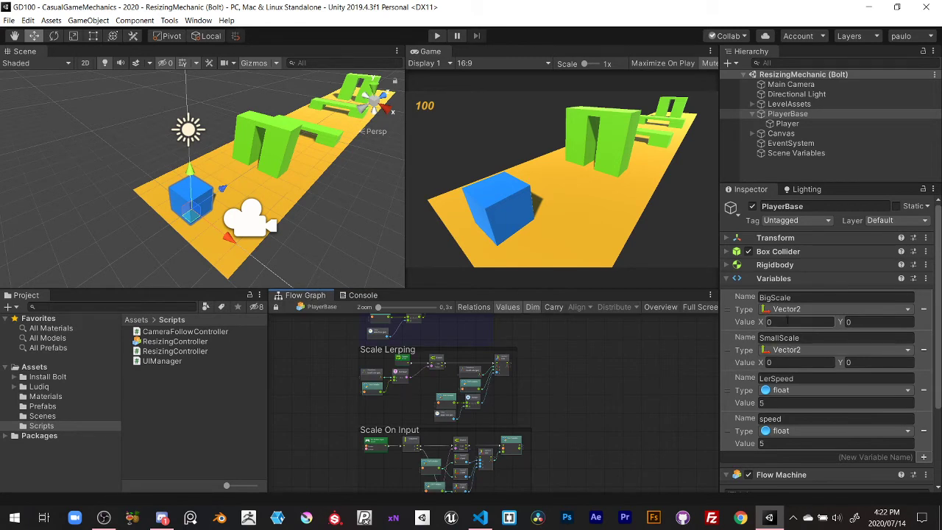
Set PlayerBase's BigScale variable to X 0.5, Y 2
{"action": "left_click", "coordinate": [788, 322]}
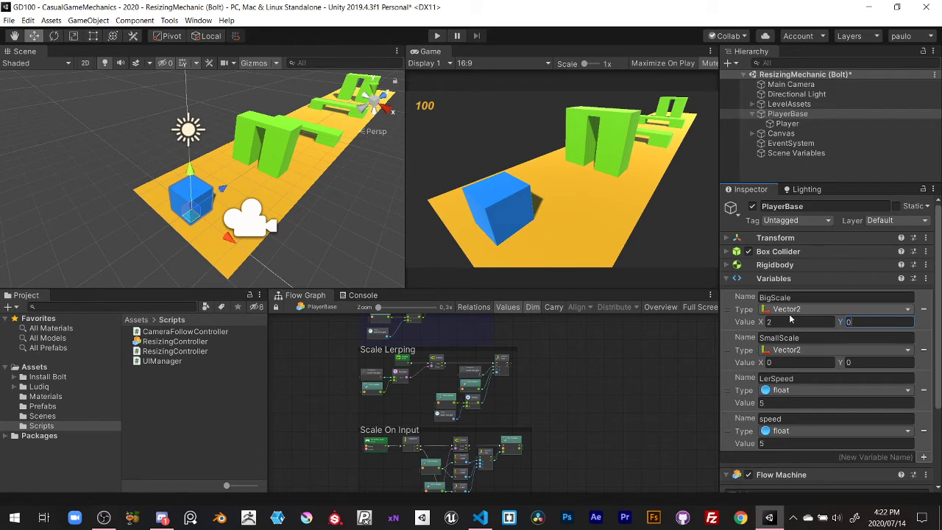
{"action": "type", "text": ".5"}
{"action": "key", "text": "Tab"}
{"action": "left_click", "coordinate": [791, 316]}
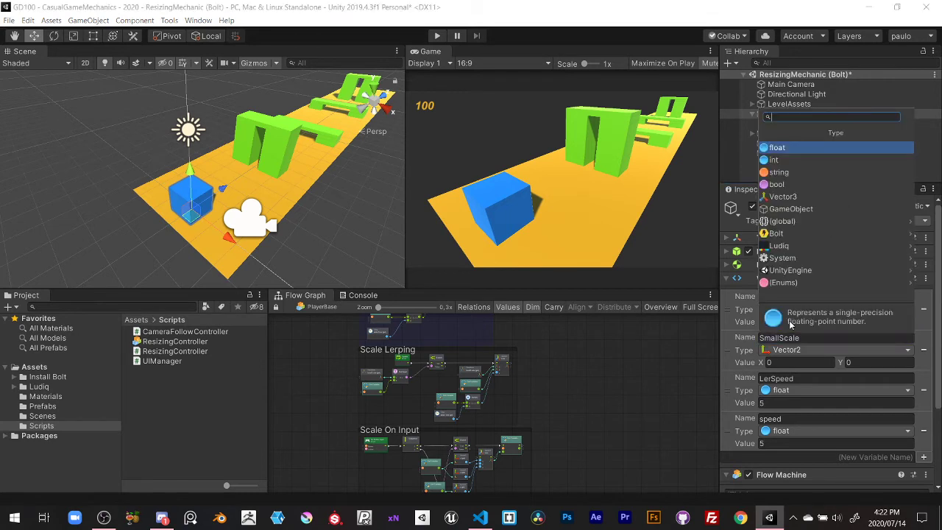
{"action": "left_click", "coordinate": [790, 323]}
{"action": "type", "text": "0."}
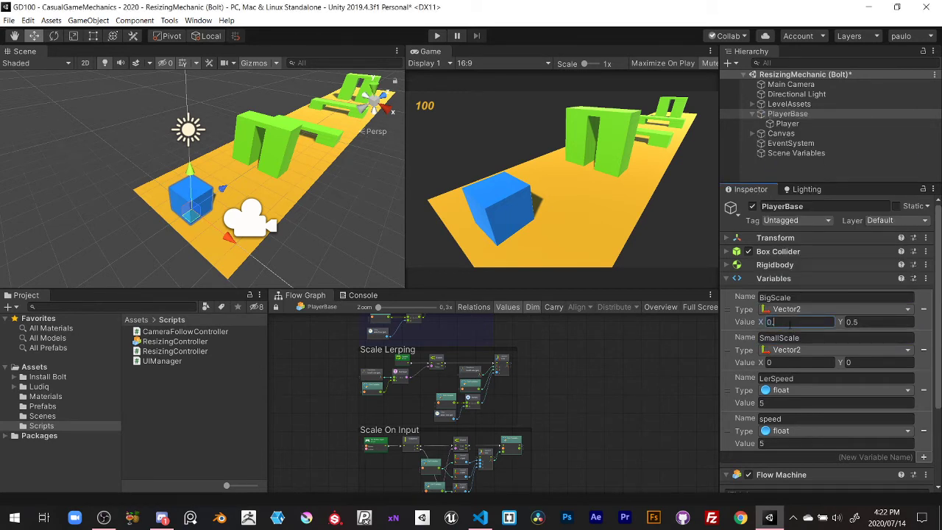
{"action": "type", "text": "5"}
{"action": "key", "text": "Tab"}
{"action": "type", "text": "2"}
{"action": "key", "text": "Tab"}
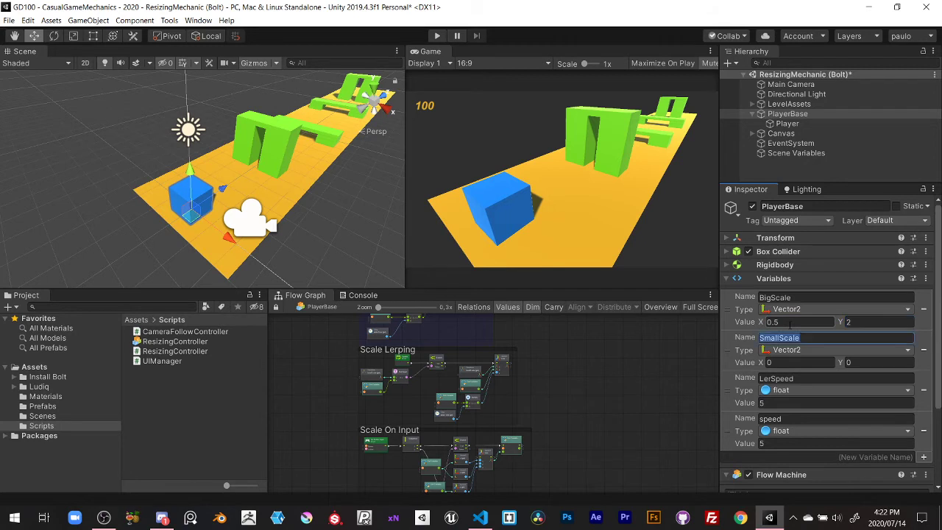
Set SmallScale to X 2, Y 0.5, deselect PlayerBase and start Play mode
{"action": "left_click", "coordinate": [781, 362]}
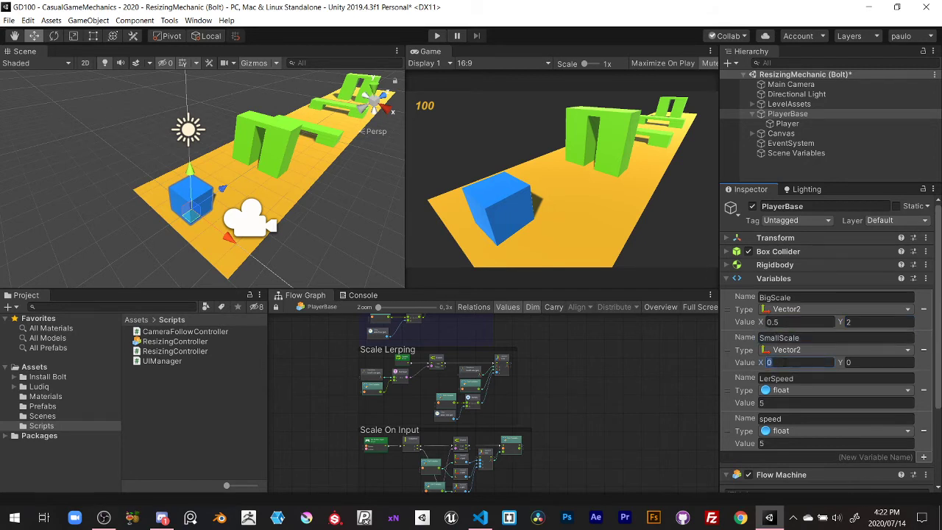
{"action": "type", "text": "2"}
{"action": "key", "text": "Tab"}
{"action": "type", "text": "5"}
{"action": "key", "text": "Tab"}
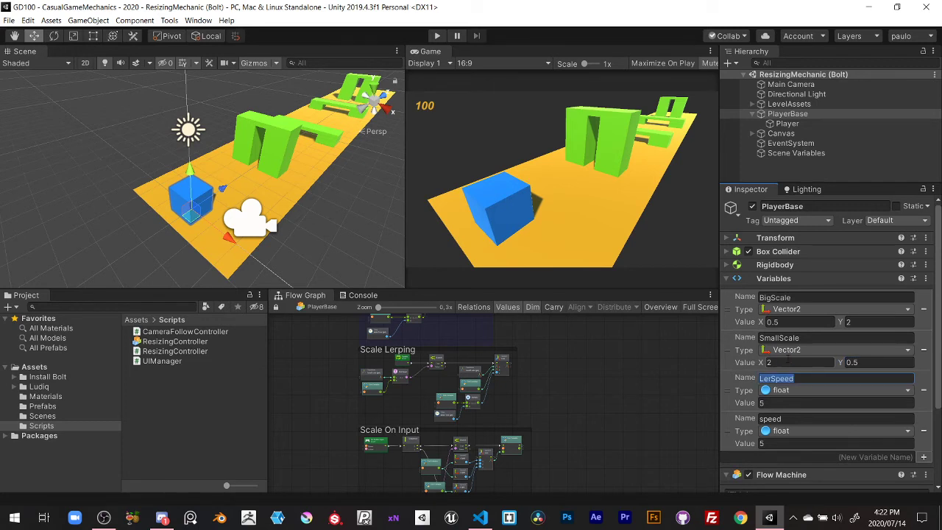
{"action": "left_click", "coordinate": [784, 177]}
{"action": "left_click", "coordinate": [437, 36]}
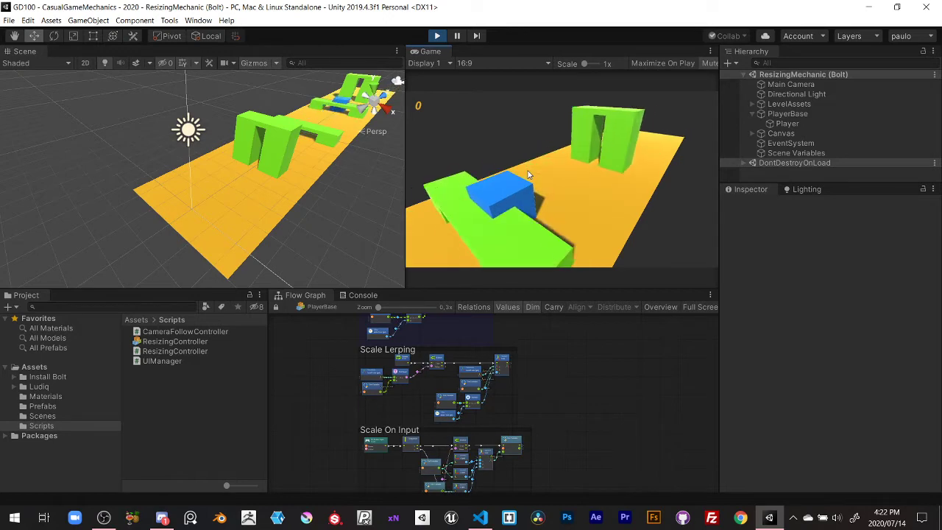
{"action": "scroll", "coordinate": [430, 372], "scroll_direction": "up", "scroll_amount": 10}
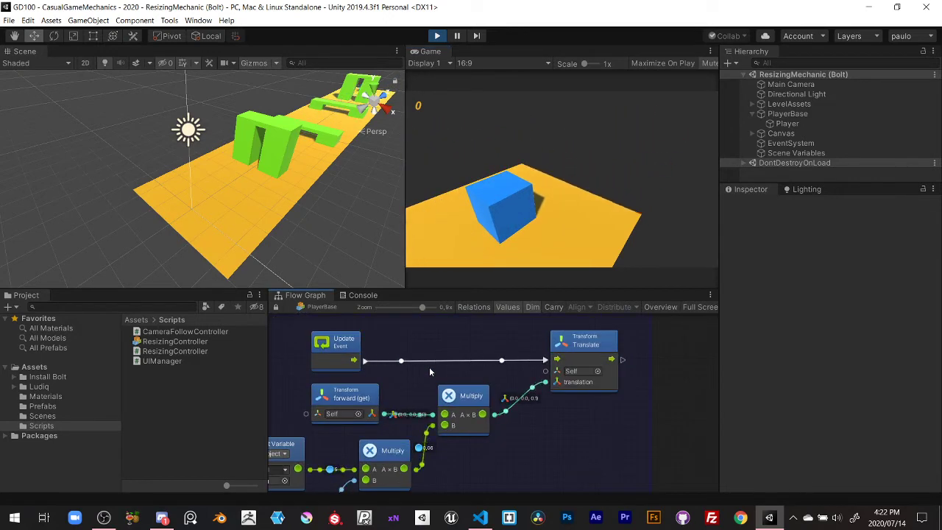
{"action": "scroll", "coordinate": [429, 367], "scroll_direction": "down", "scroll_amount": 5}
{"action": "scroll", "coordinate": [429, 366], "scroll_direction": "up", "scroll_amount": 5}
{"action": "scroll", "coordinate": [429, 367], "scroll_direction": "down", "scroll_amount": 5}
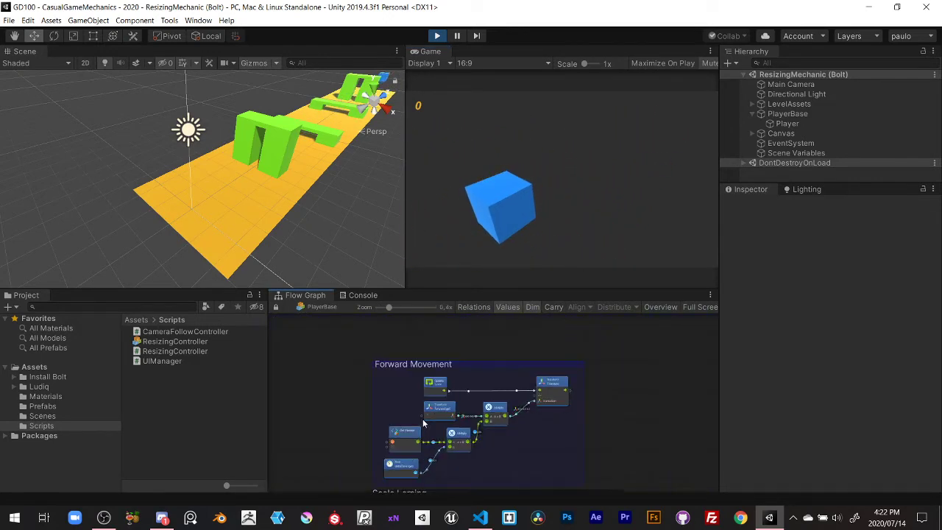
{"action": "middle_click_drag", "start_coordinate": [423, 422], "coordinate": [476, 345]}
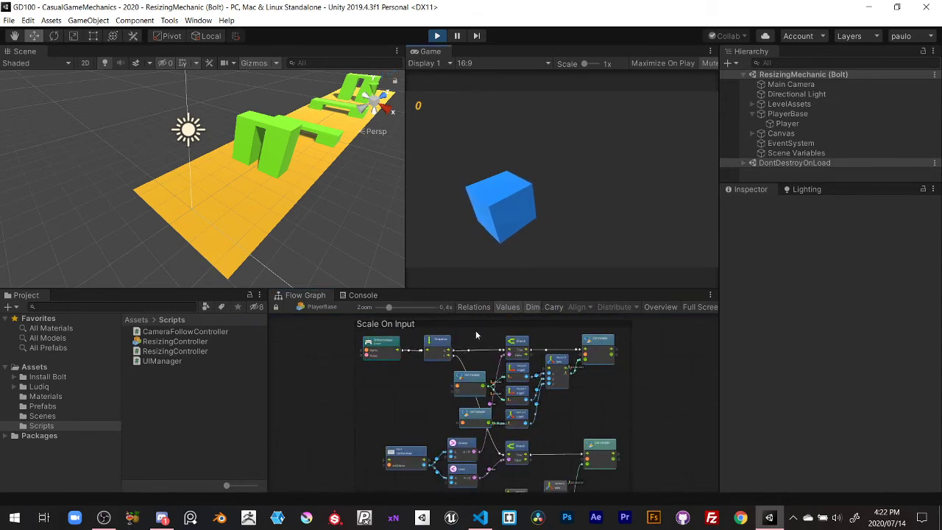
{"action": "scroll", "coordinate": [475, 335], "scroll_direction": "up", "scroll_amount": 3}
{"action": "scroll", "coordinate": [389, 349], "scroll_direction": "down", "scroll_amount": 3}
{"action": "scroll", "coordinate": [414, 363], "scroll_direction": "down", "scroll_amount": 1}
{"action": "middle_click_drag", "start_coordinate": [415, 363], "coordinate": [456, 467]}
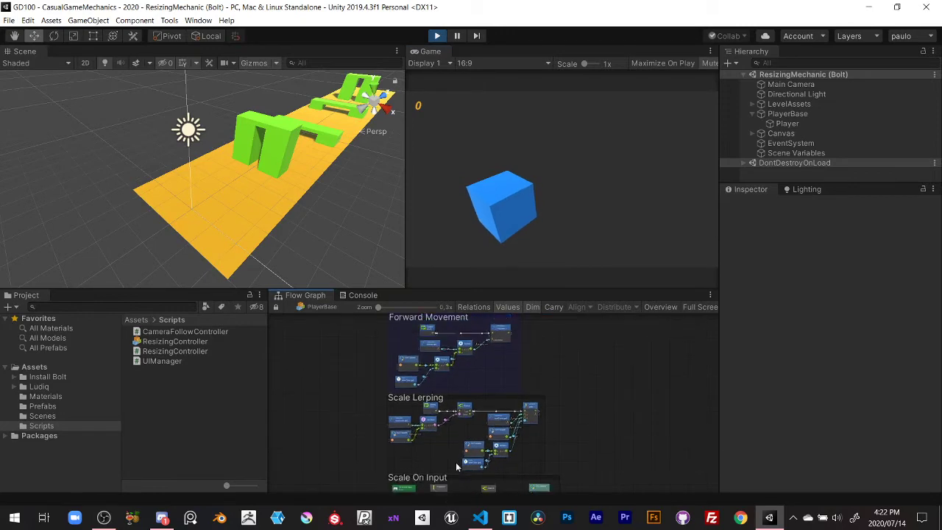
{"action": "middle_click_drag", "start_coordinate": [448, 426], "coordinate": [449, 442]}
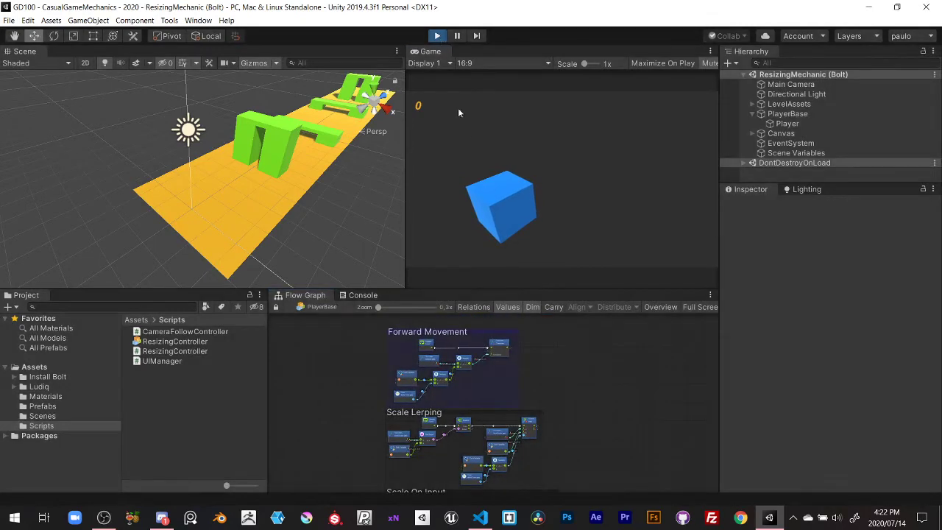
Stop Play mode, maximize the flow graph and inspect the newScale Get Variable node
{"action": "key", "text": "ctrl+p"}
{"action": "key", "text": "shift+space"}
{"action": "scroll", "coordinate": [493, 294], "scroll_direction": "up", "scroll_amount": 5}
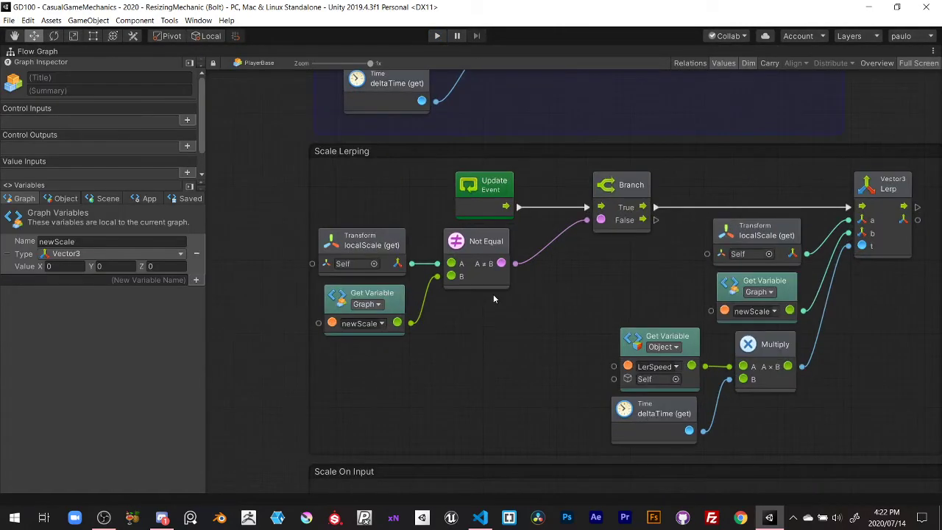
{"action": "middle_click_drag", "start_coordinate": [494, 294], "coordinate": [436, 257]}
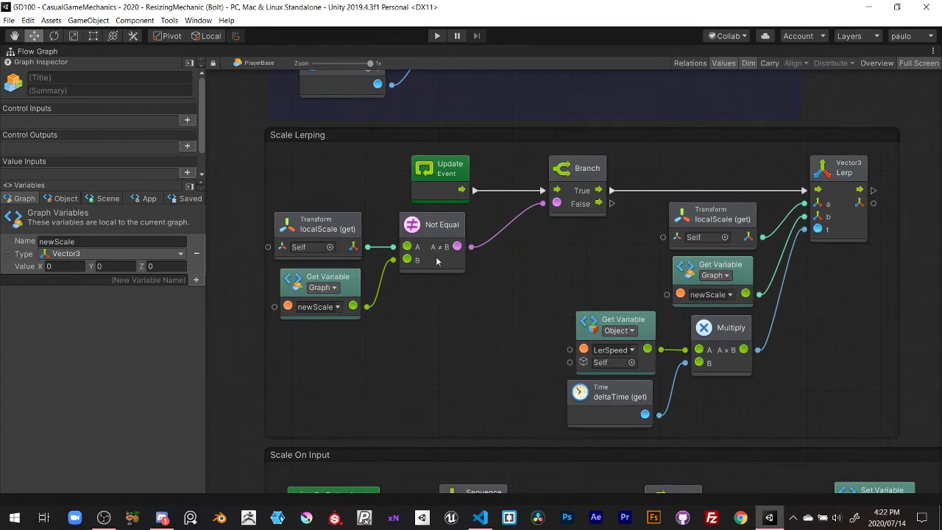
{"action": "left_click", "coordinate": [358, 283]}
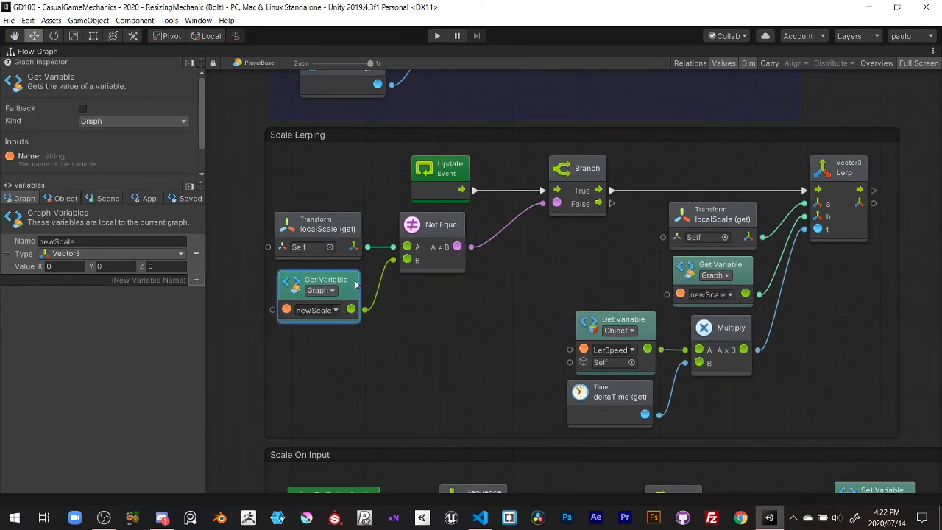
{"action": "scroll", "coordinate": [418, 200], "scroll_direction": "down", "scroll_amount": 4}
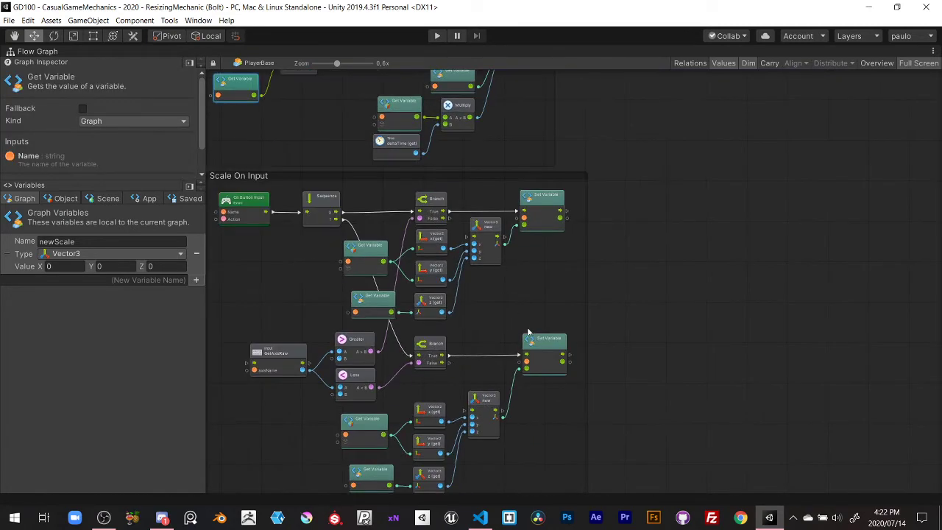
{"action": "scroll", "coordinate": [506, 212], "scroll_direction": "up", "scroll_amount": 4}
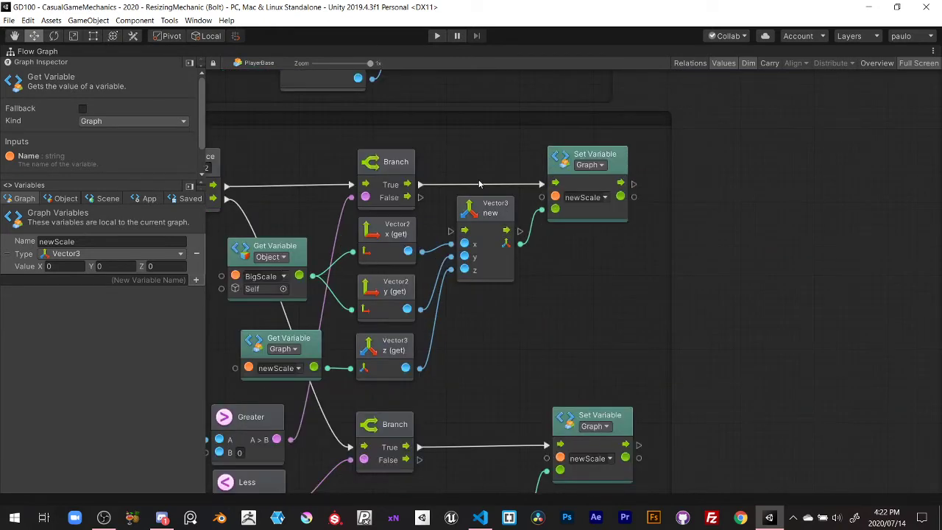
Inspect the localScale get node and select the Vector3 Lerp node in Scale Lerping
{"action": "middle_click_drag", "start_coordinate": [305, 274], "coordinate": [439, 275]}
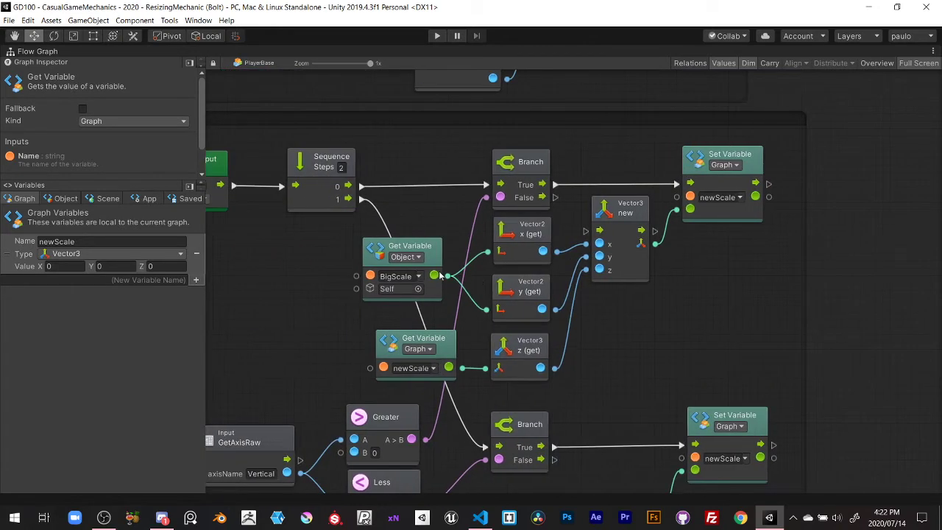
{"action": "scroll", "coordinate": [385, 240], "scroll_direction": "down", "scroll_amount": 4}
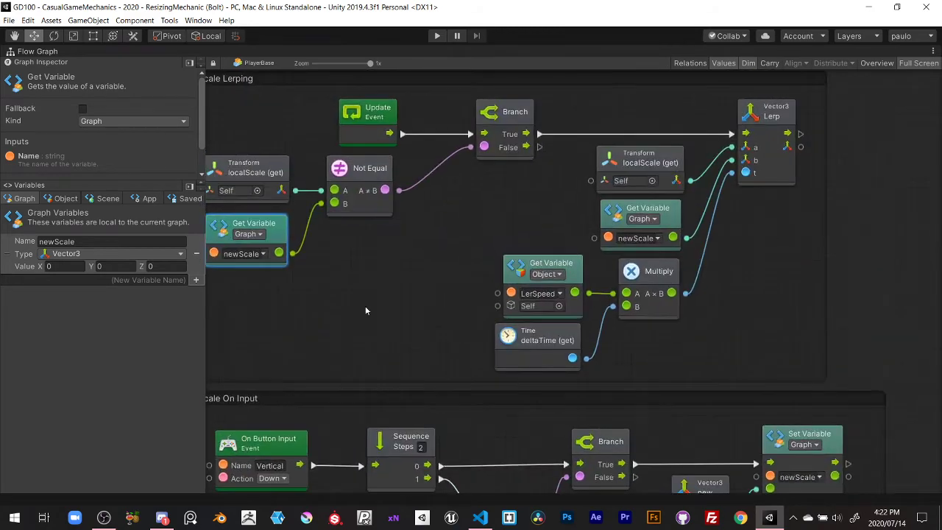
{"action": "scroll", "coordinate": [365, 306], "scroll_direction": "up", "scroll_amount": 4}
{"action": "left_click", "coordinate": [429, 254]}
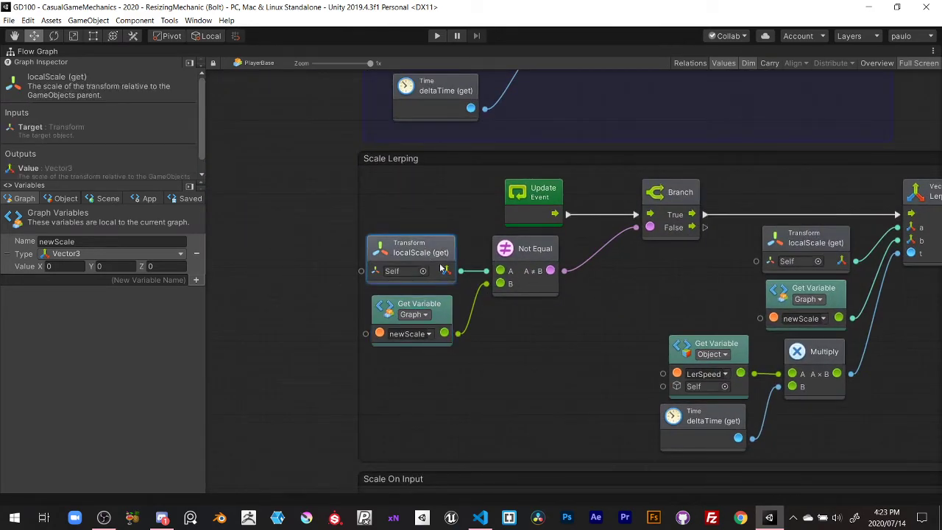
{"action": "middle_click_drag", "start_coordinate": [597, 297], "coordinate": [427, 283]}
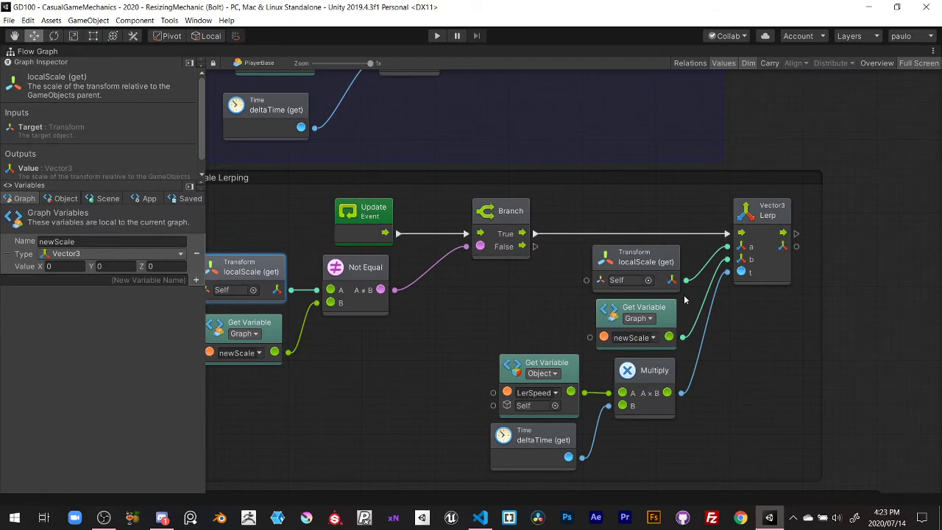
{"action": "left_click", "coordinate": [768, 235]}
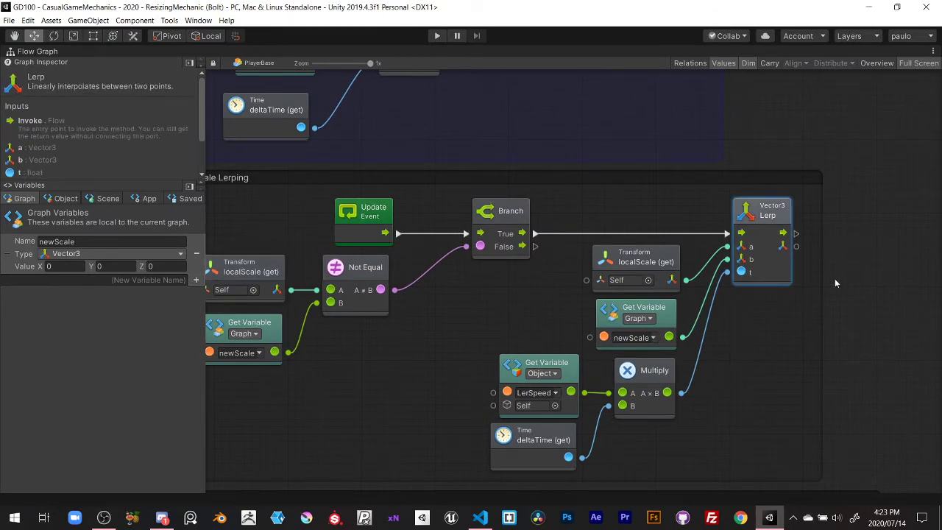
{"action": "middle_click_drag", "start_coordinate": [835, 278], "coordinate": [534, 269]}
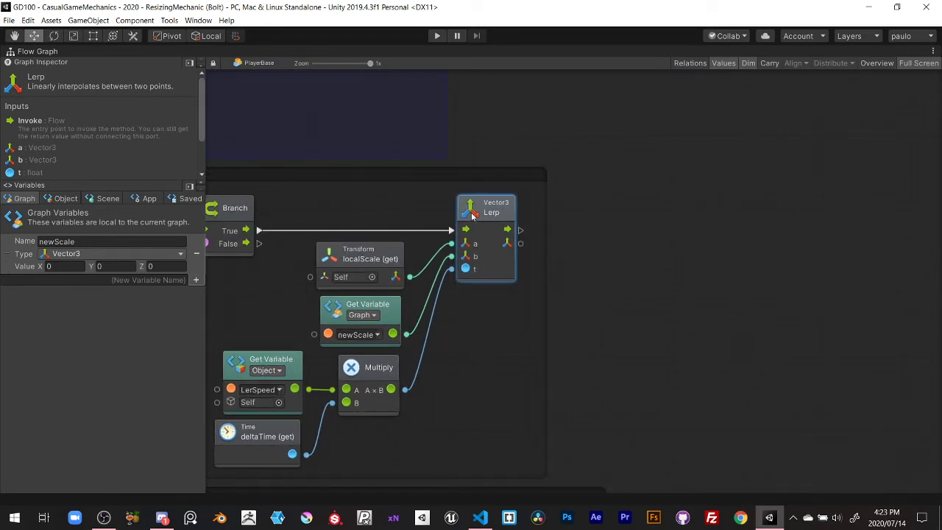
Add a Transform localScale (set) node fed by the Lerp result
{"action": "middle_click_drag", "start_coordinate": [472, 214], "coordinate": [517, 226]}
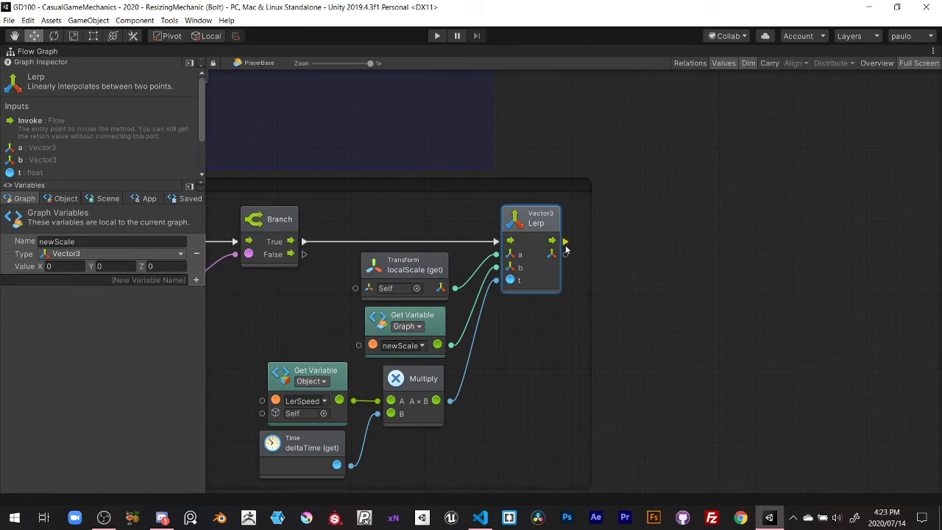
{"action": "left_click_drag", "start_coordinate": [566, 256], "coordinate": [622, 279]}
{"action": "type", "text": "tra"}
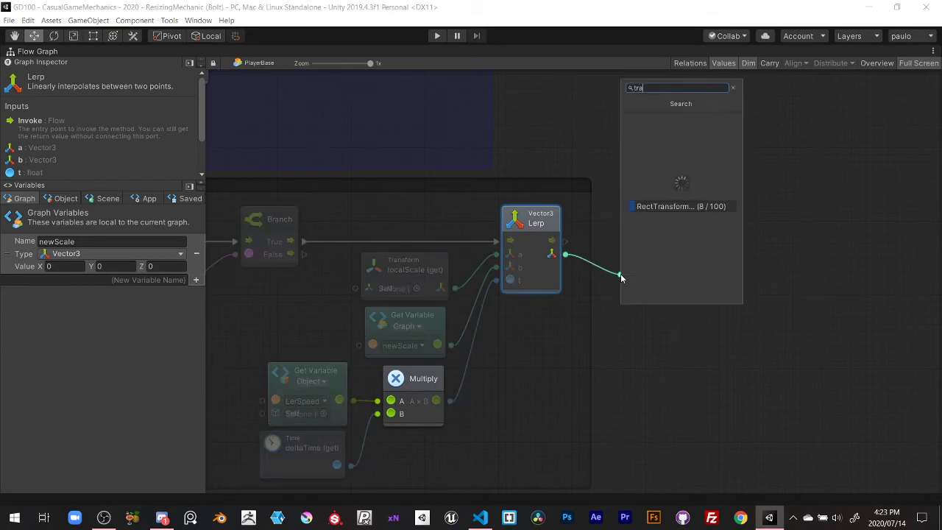
{"action": "type", "text": "nsform."}
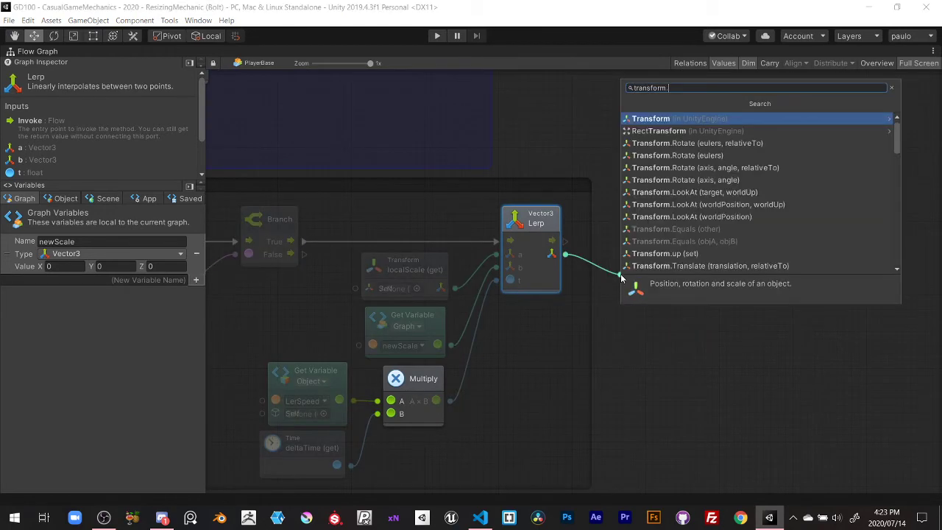
{"action": "type", "text": "scale"}
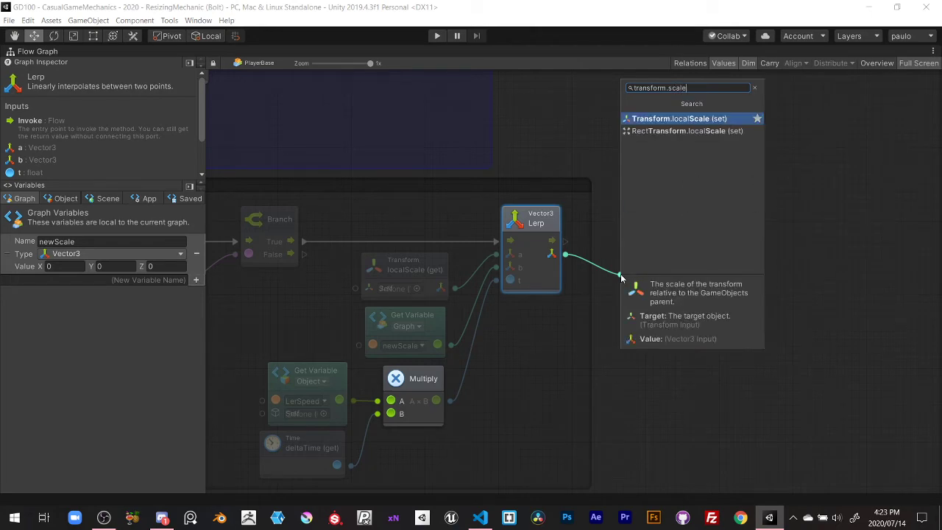
{"action": "left_click", "coordinate": [697, 119]}
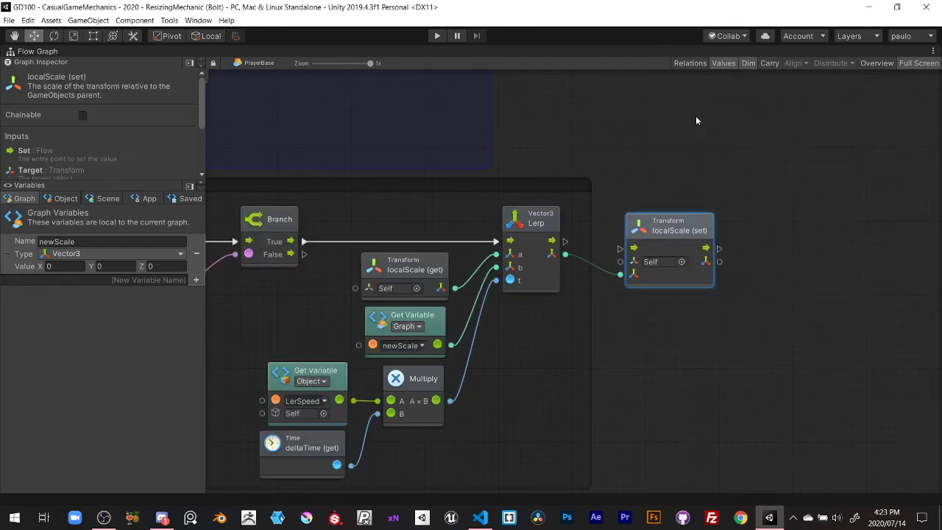
Connect Lerp's flow into localScale (set) and widen the Scale Lerping group to fit it
{"action": "mouse_move", "coordinate": [561, 242]}
{"action": "left_mouse_down"}
{"action": "mouse_move", "coordinate": [650, 238]}
{"action": "mouse_move", "coordinate": [652, 229]}
{"action": "left_mouse_up"}
{"action": "key", "text": "Escape"}
{"action": "left_click", "coordinate": [620, 248]}
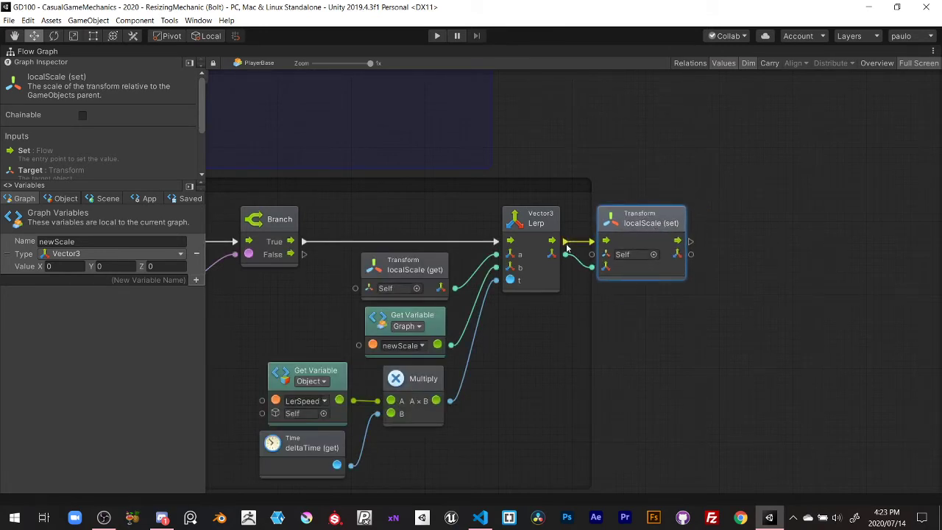
{"action": "left_click_drag", "start_coordinate": [588, 203], "coordinate": [704, 202]}
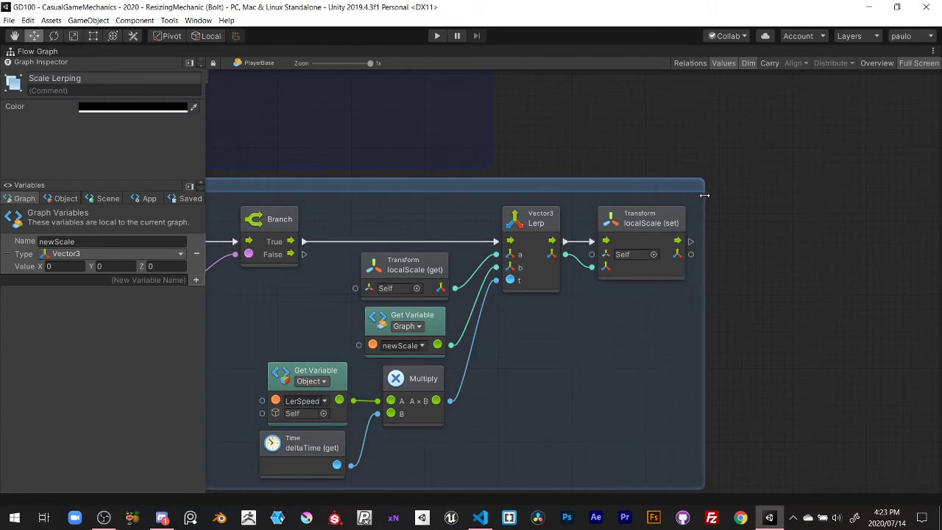
{"action": "left_click", "coordinate": [834, 269]}
{"action": "scroll", "coordinate": [602, 295], "scroll_direction": "down", "scroll_amount": 3}
{"action": "scroll", "coordinate": [610, 287], "scroll_direction": "up", "scroll_amount": 3}
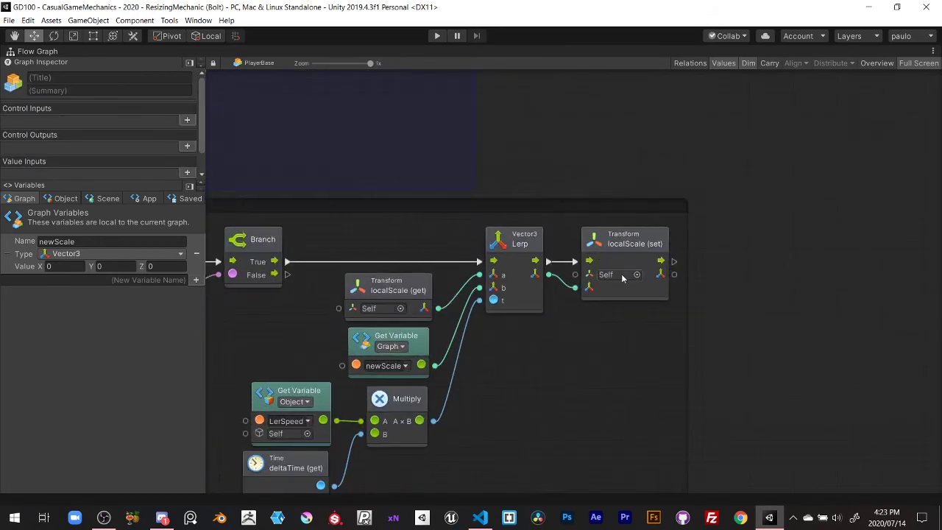
{"action": "scroll", "coordinate": [561, 346], "scroll_direction": "down", "scroll_amount": 3}
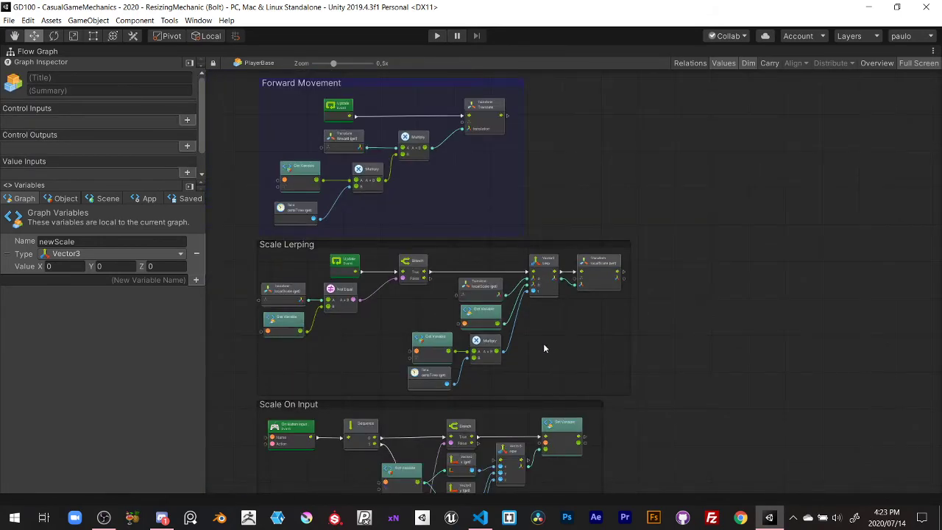
Play-test the completed scale lerping in the normal layout, then stop the game
{"action": "key", "text": "shift+space"}
{"action": "left_click", "coordinate": [435, 37]}
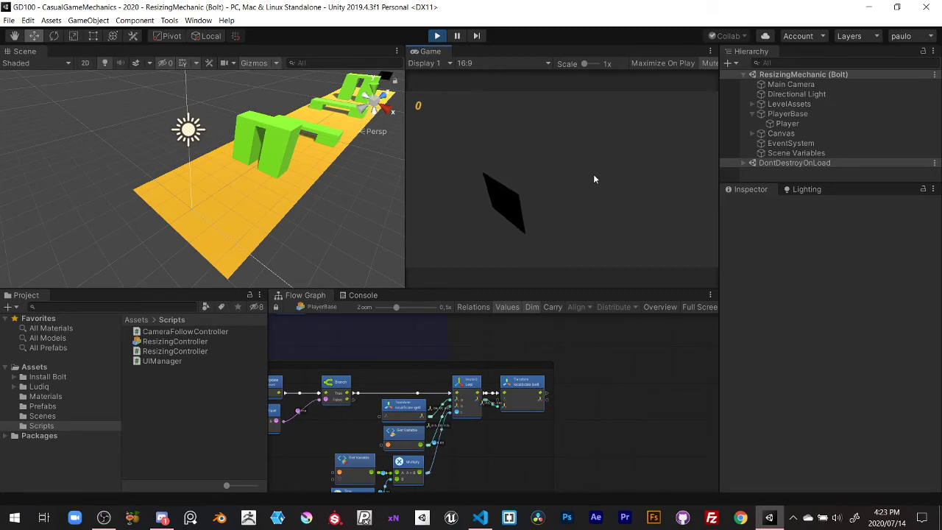
{"action": "left_click", "coordinate": [436, 36]}
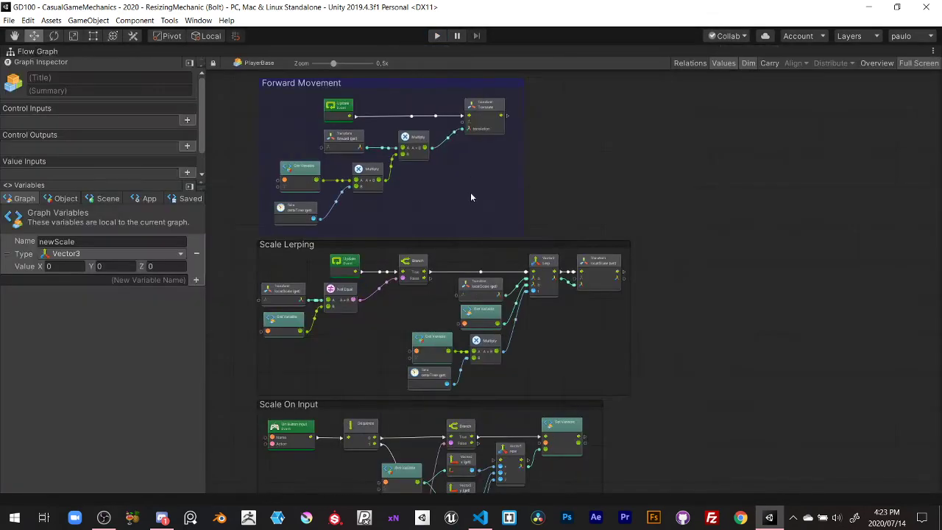
{"action": "middle_click_drag", "start_coordinate": [472, 197], "coordinate": [528, 303]}
{"action": "scroll", "coordinate": [528, 303], "scroll_direction": "up", "scroll_amount": 5}
{"action": "scroll", "coordinate": [610, 265], "scroll_direction": "down", "scroll_amount": 3}
{"action": "scroll", "coordinate": [537, 228], "scroll_direction": "down", "scroll_amount": 3}
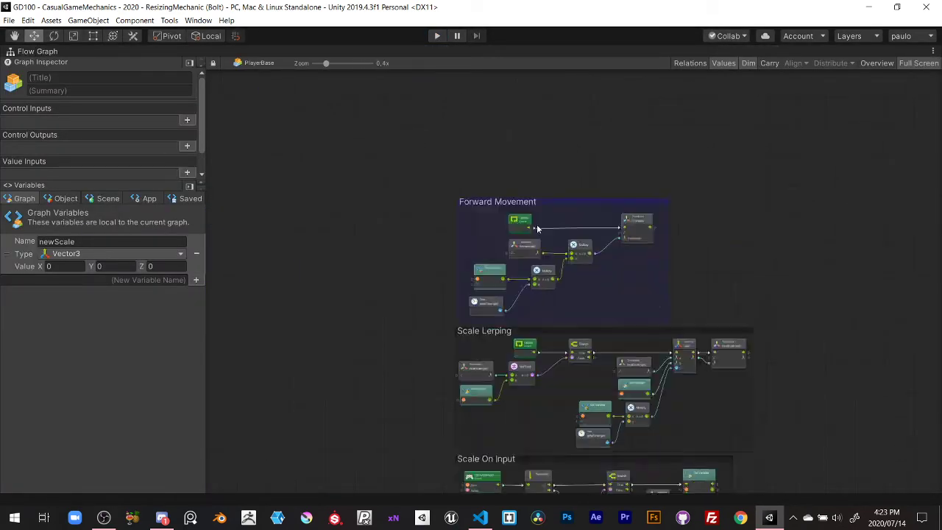
{"action": "scroll", "coordinate": [536, 228], "scroll_direction": "down", "scroll_amount": 3}
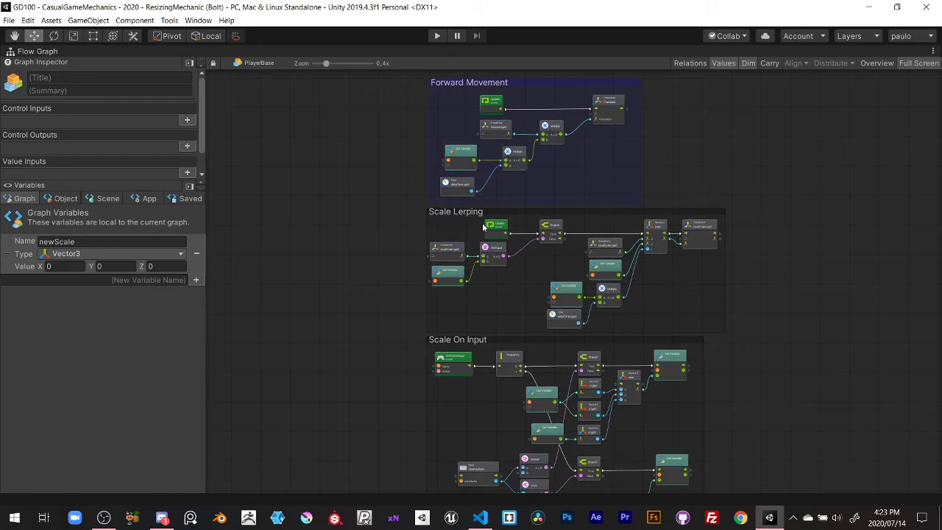
{"action": "scroll", "coordinate": [483, 227], "scroll_direction": "up", "scroll_amount": 3}
Cut the newScale Set Variable and localScale get nodes from Main Camera's graph
{"action": "key", "text": "shift+space"}
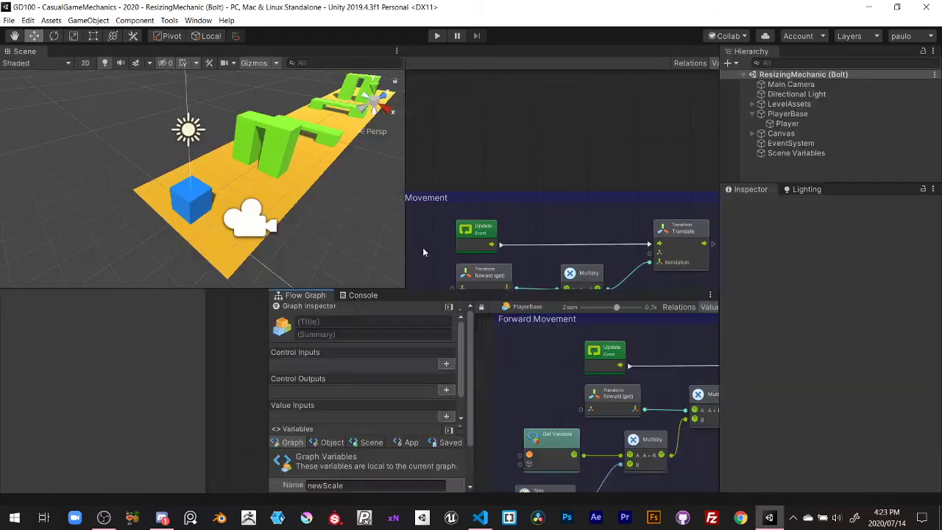
{"action": "left_click", "coordinate": [791, 84]}
{"action": "key", "text": "shift+space"}
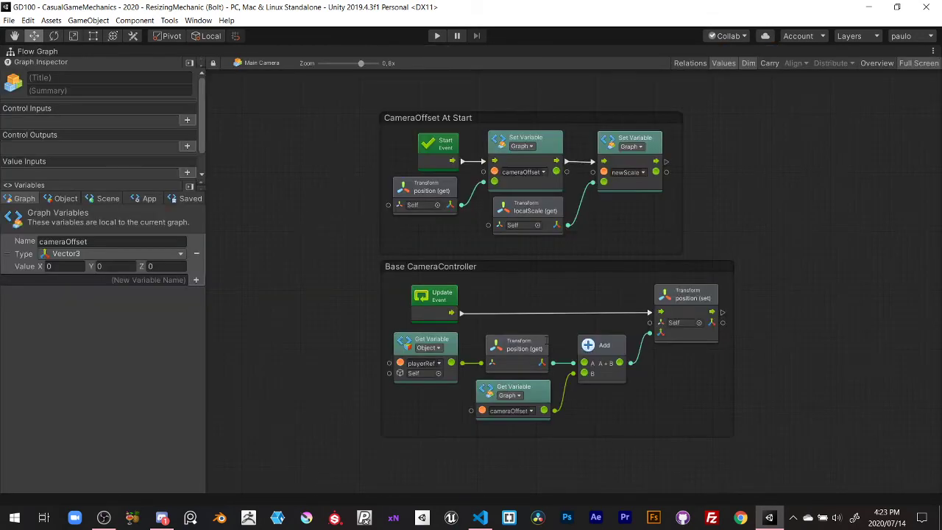
{"action": "scroll", "coordinate": [487, 174], "scroll_direction": "up", "scroll_amount": 2}
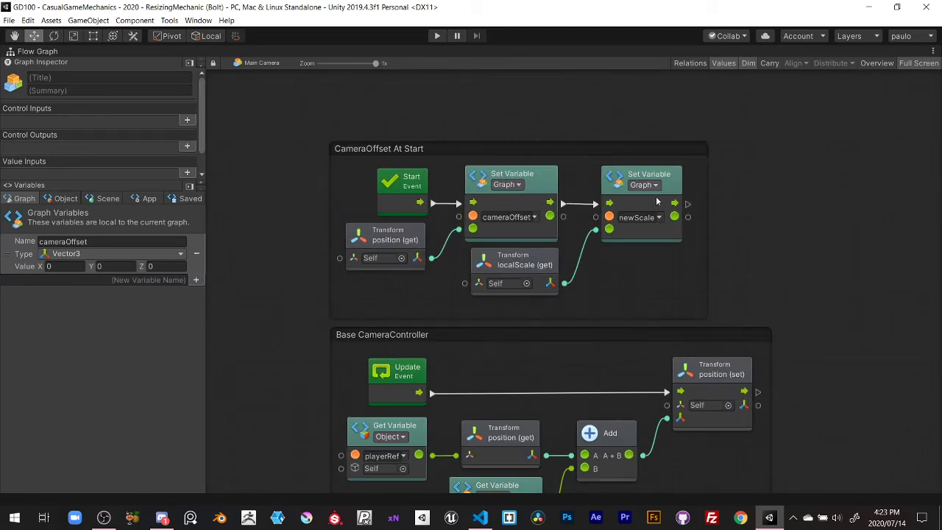
{"action": "left_click", "coordinate": [657, 202]}
{"action": "left_click", "coordinate": [544, 262], "text": "ctrl"}
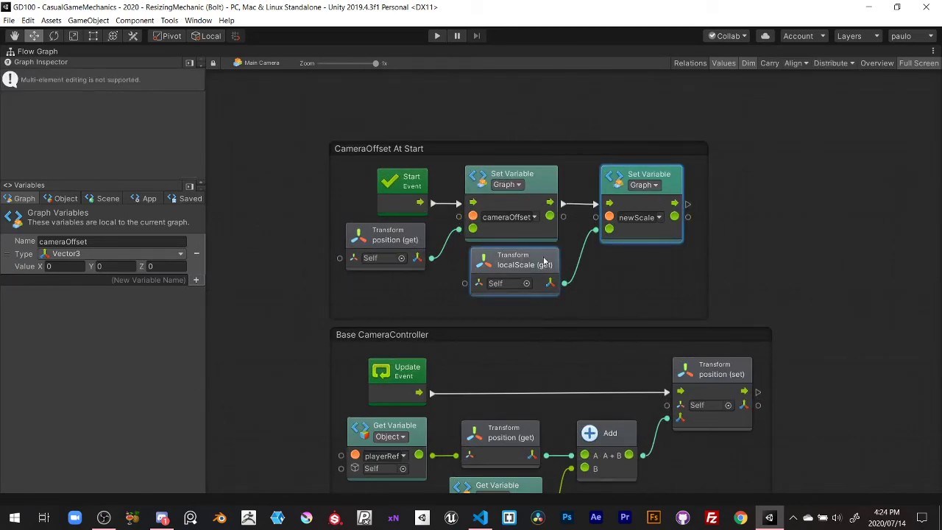
{"action": "key", "text": "Delete"}
Shrink the CameraOffset At Start group, then load PlayerBase's graph full screen
{"action": "left_click_drag", "start_coordinate": [704, 240], "coordinate": [578, 243]}
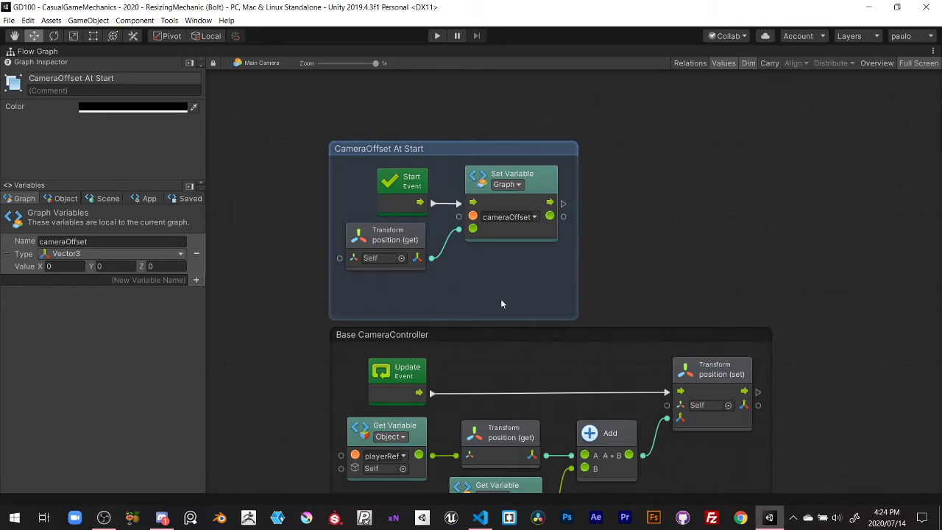
{"action": "left_click_drag", "start_coordinate": [500, 319], "coordinate": [502, 282]}
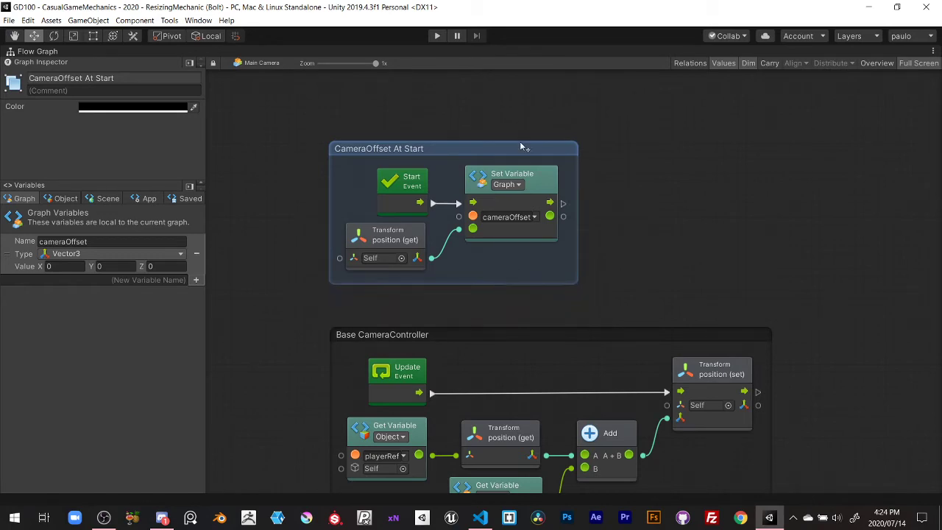
{"action": "left_click_drag", "start_coordinate": [521, 145], "coordinate": [528, 181]}
{"action": "key", "text": "shift+space"}
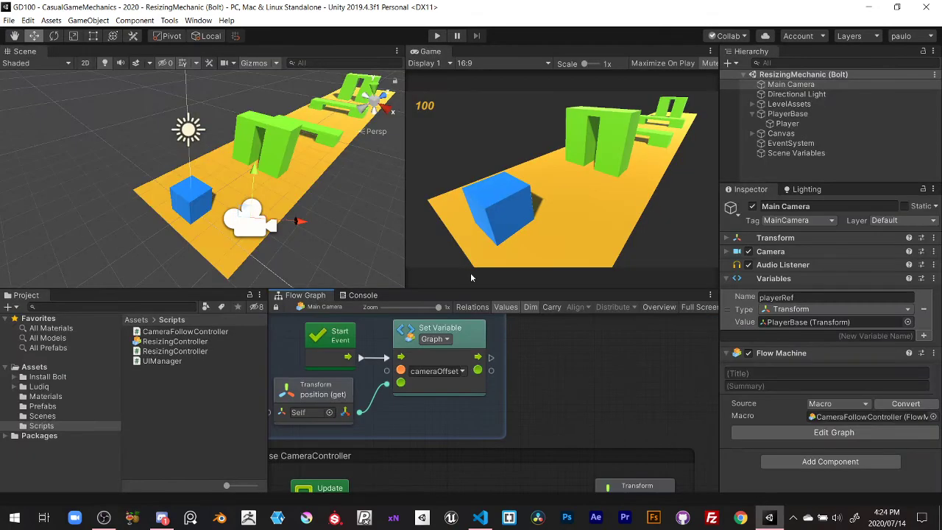
{"action": "left_click", "coordinate": [787, 114]}
{"action": "key", "text": "shift+space"}
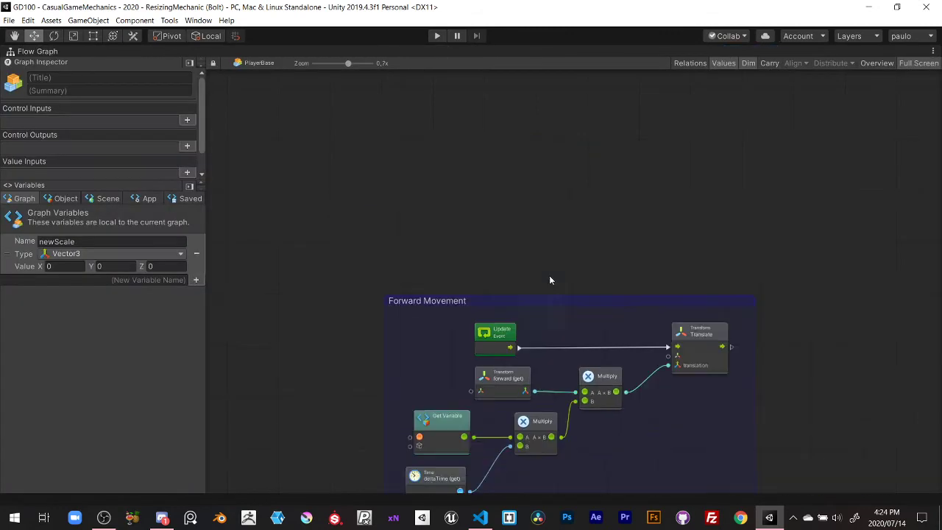
Add a Start event node to PlayerBase's graph
{"action": "scroll", "coordinate": [472, 228], "scroll_direction": "up", "scroll_amount": 3}
{"action": "right_click", "coordinate": [472, 198]}
{"action": "left_click", "coordinate": [493, 204]}
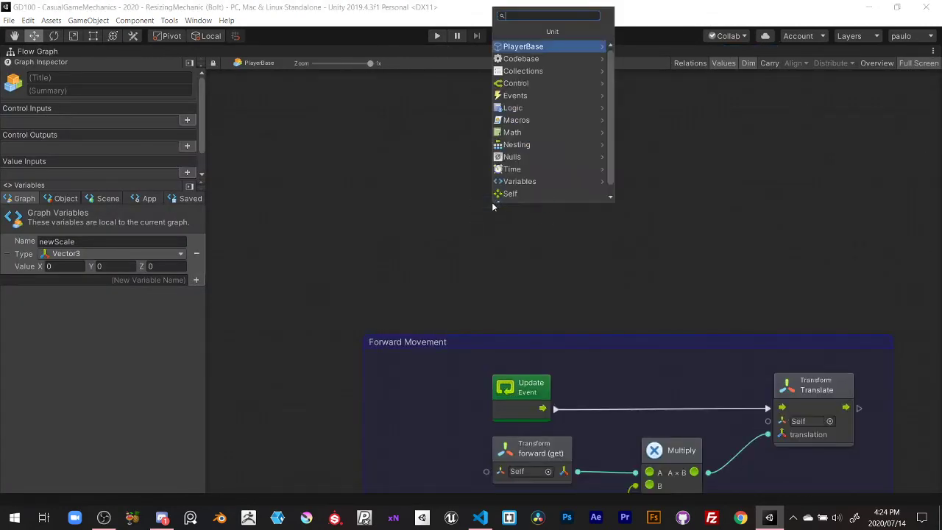
{"action": "type", "text": "Start"}
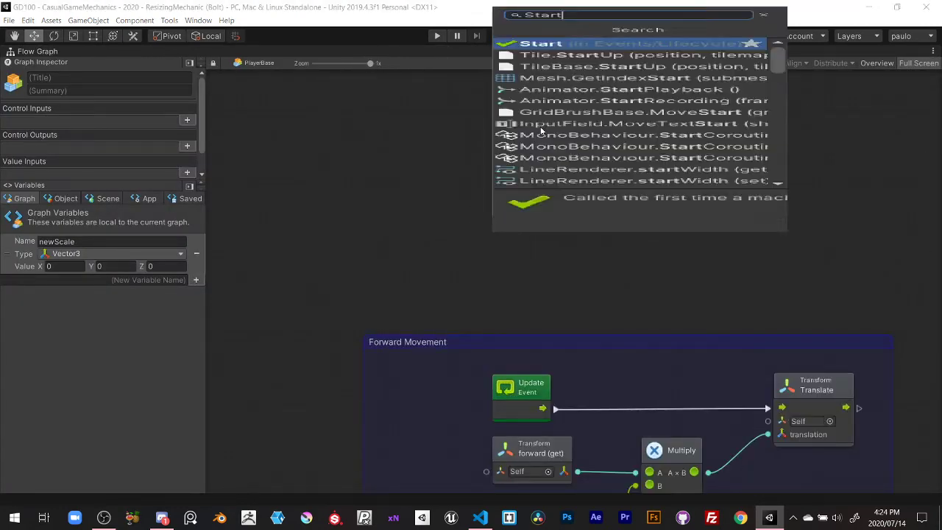
{"action": "left_click", "coordinate": [554, 45]}
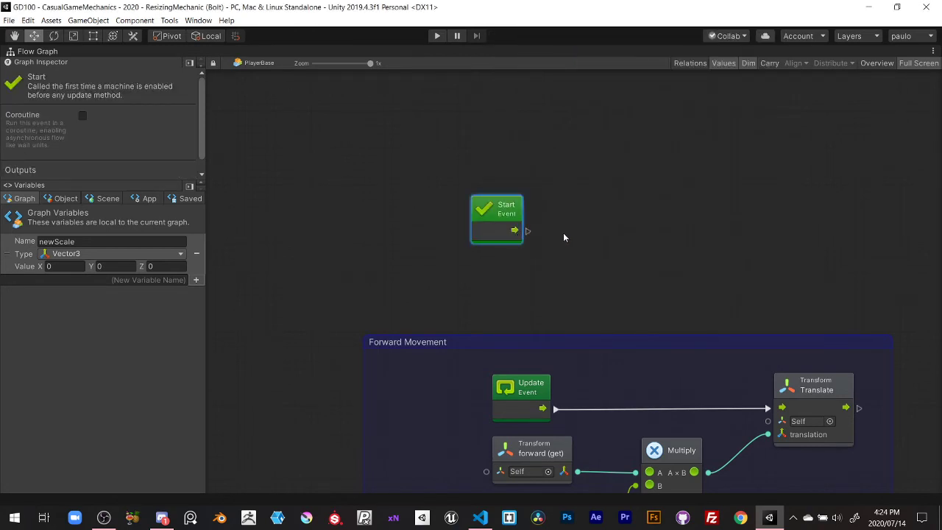
Paste the newScale Set Variable and localScale nodes and wire Start into Set Variable
{"action": "key", "text": "ctrl+v"}
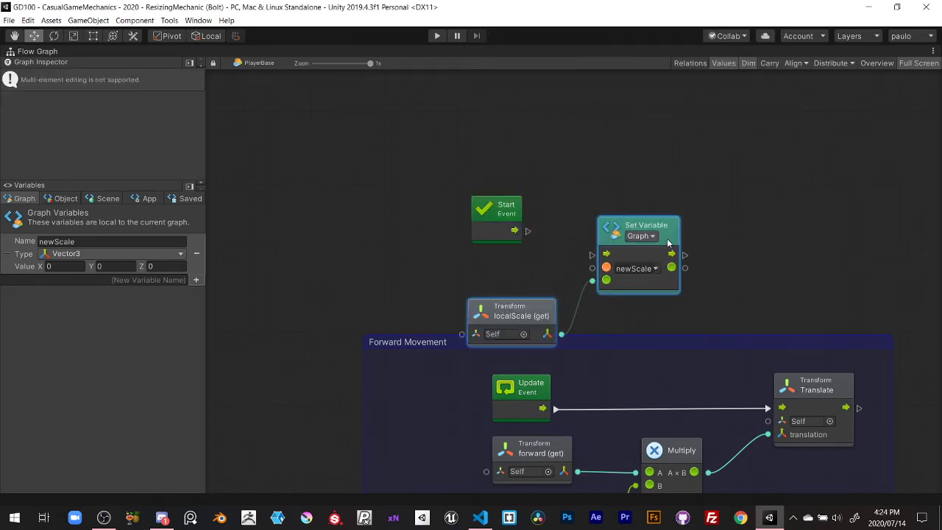
{"action": "left_click_drag", "start_coordinate": [668, 243], "coordinate": [677, 214]}
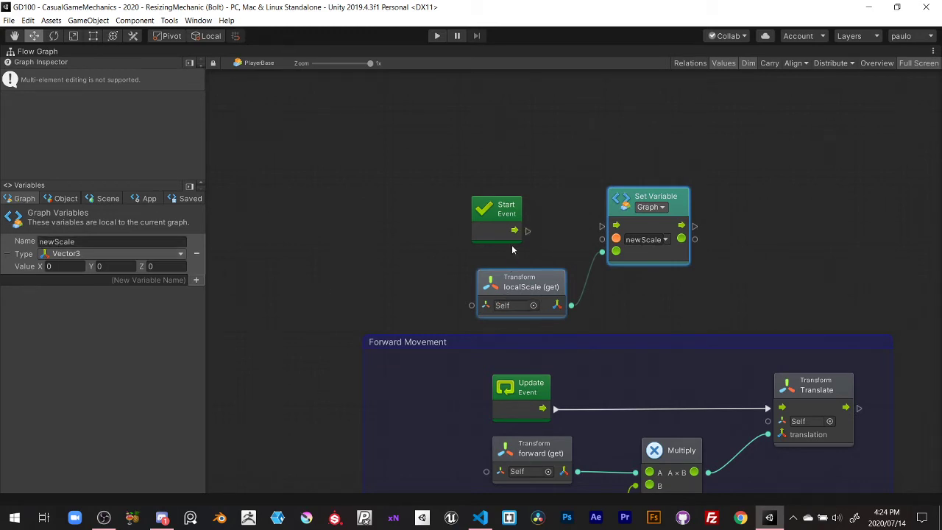
{"action": "left_click_drag", "start_coordinate": [527, 230], "coordinate": [616, 224]}
{"action": "left_click_drag", "start_coordinate": [555, 287], "coordinate": [546, 277]}
{"action": "left_click", "coordinate": [630, 281]}
{"action": "left_click_drag", "start_coordinate": [680, 196], "coordinate": [680, 210]}
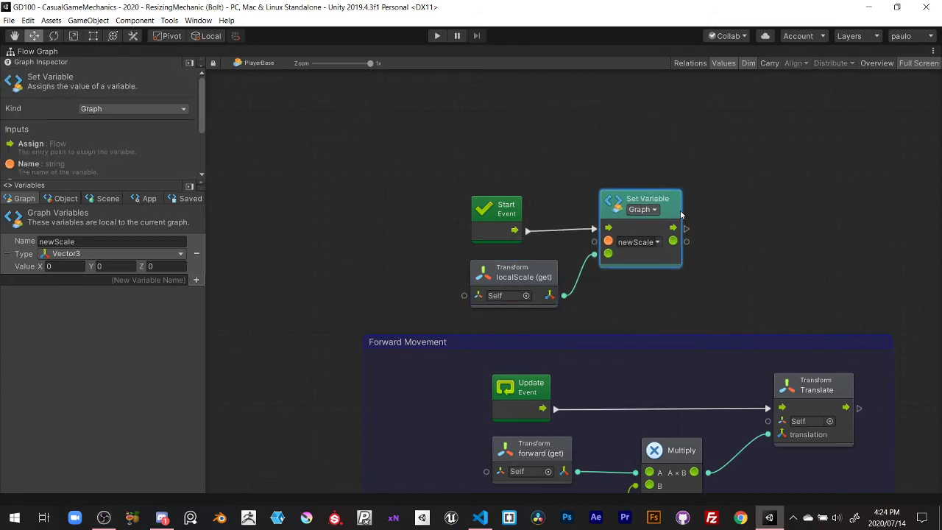
Group the nodes as 'Store Scale At Start', restore the layout and start the game
{"action": "left_click_drag", "start_coordinate": [458, 161], "coordinate": [706, 322], "text": "ctrl"}
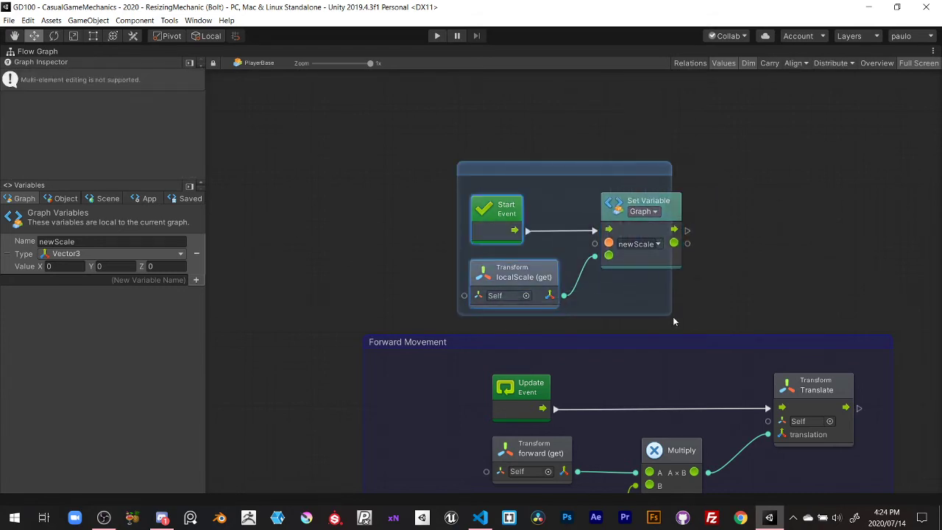
{"action": "double_click", "coordinate": [492, 173]}
{"action": "type", "text": "Store"}
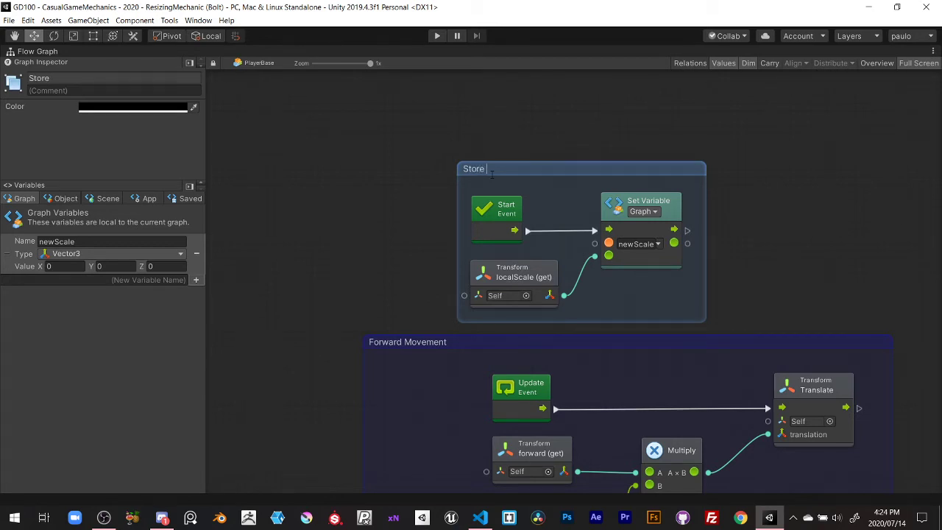
{"action": "type", "text": "cale At"}
{"action": "type", "text": " Start"}
{"action": "key", "text": "Return"}
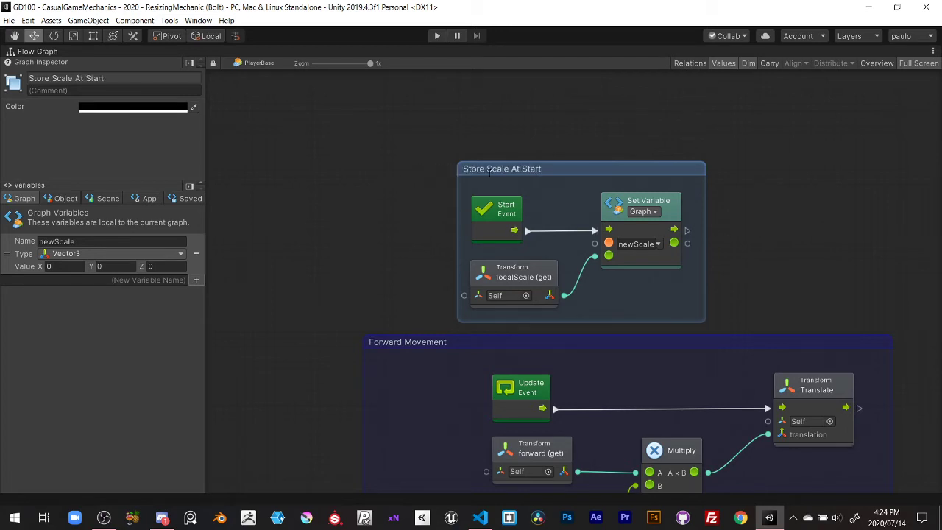
{"action": "left_click_drag", "start_coordinate": [597, 173], "coordinate": [500, 172]}
{"action": "left_click", "coordinate": [740, 212]}
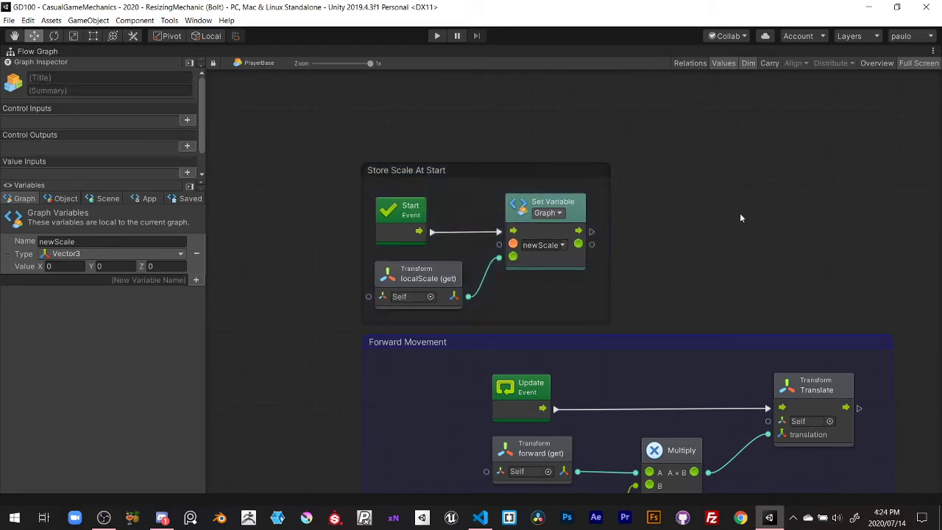
{"action": "scroll", "coordinate": [558, 268], "scroll_direction": "down", "scroll_amount": 5}
{"action": "key", "text": "shift+space"}
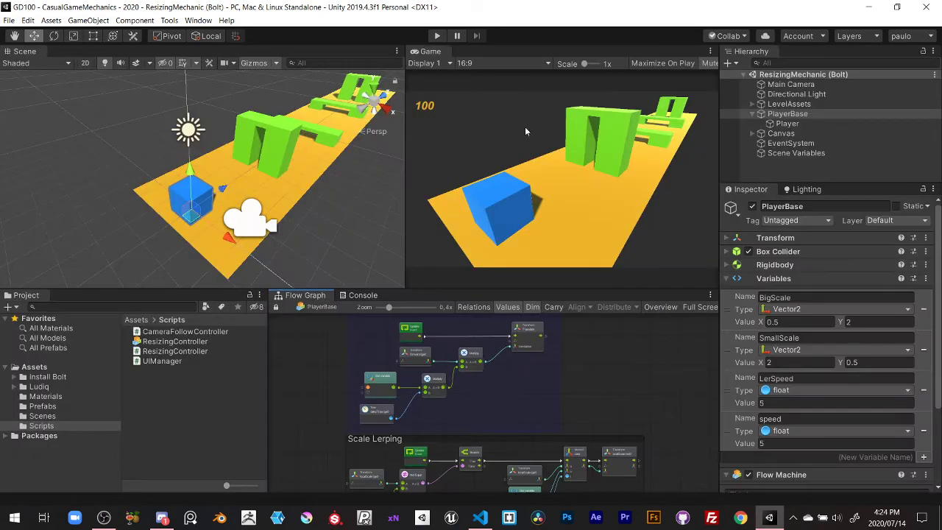
{"action": "left_click", "coordinate": [438, 36]}
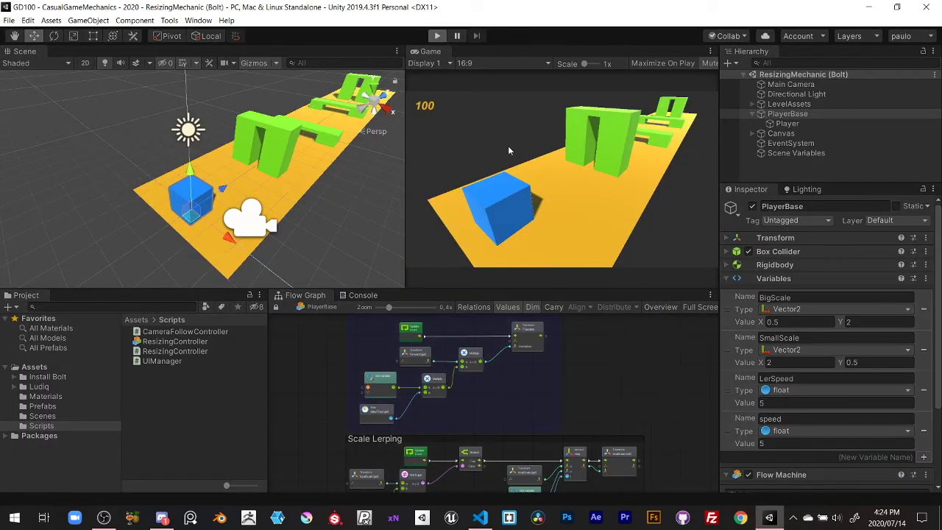
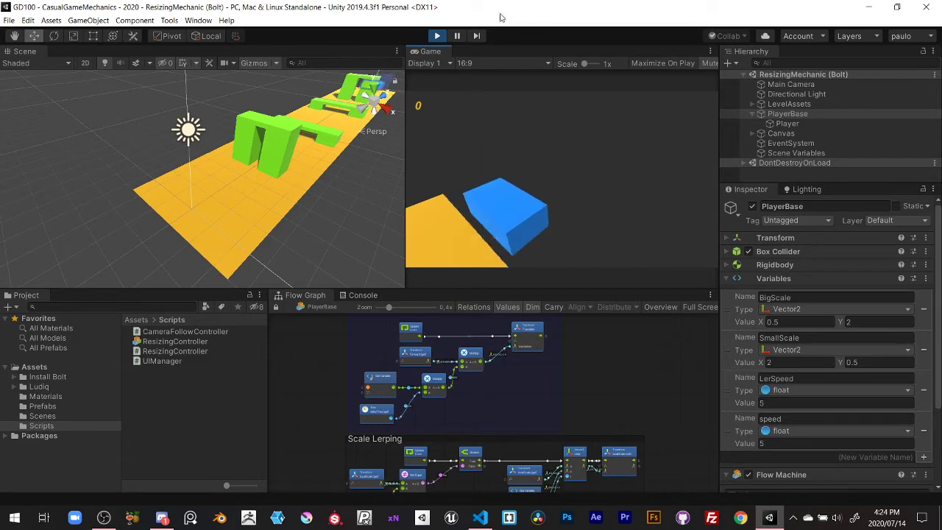
Stop Play mode and set the PlayerBase LerSpeed variable to 10
{"action": "key", "text": "ctrl+p"}
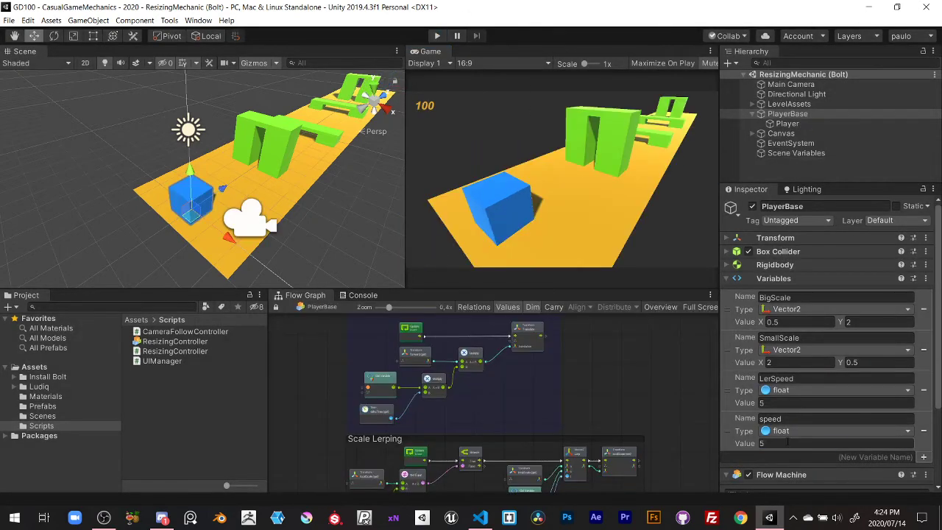
{"action": "left_click", "coordinate": [781, 404]}
{"action": "type", "text": "10"}
{"action": "key", "text": "Tab"}
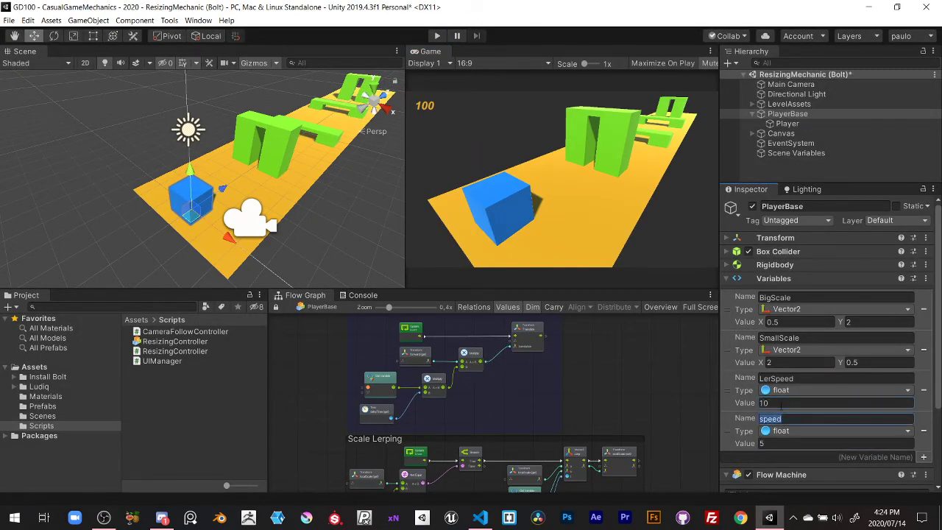
Run the game, toggle the cube between tall and wide a few times, then stop
{"action": "key", "text": "ctrl+p"}
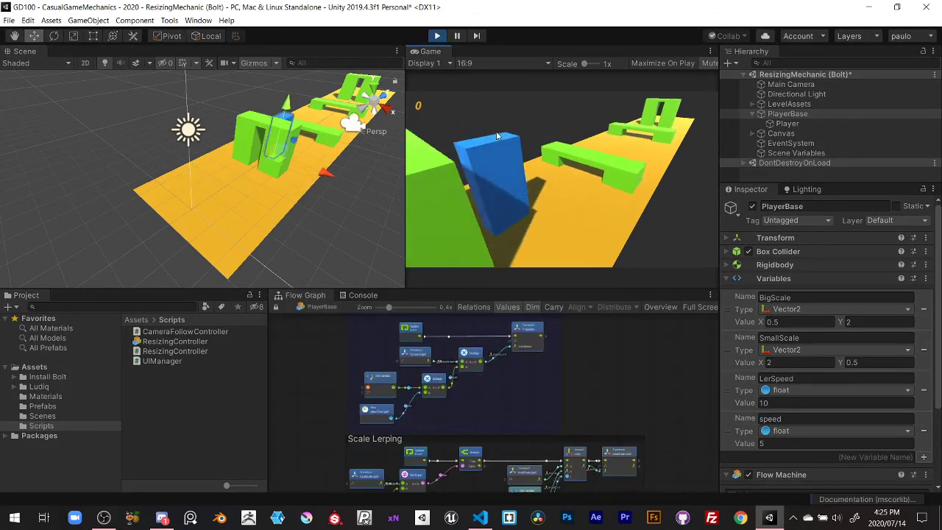
{"action": "left_click", "coordinate": [496, 135]}
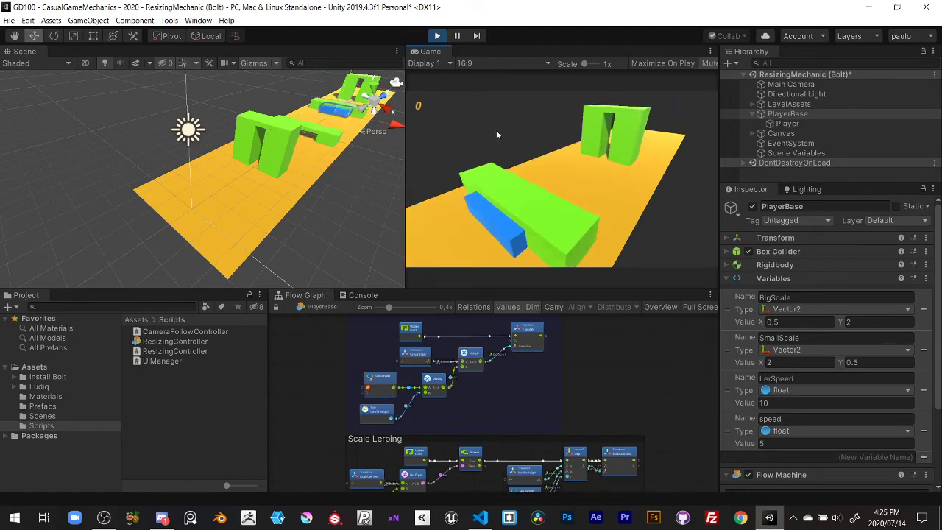
{"action": "left_click", "coordinate": [497, 134]}
{"action": "left_click", "coordinate": [497, 133]}
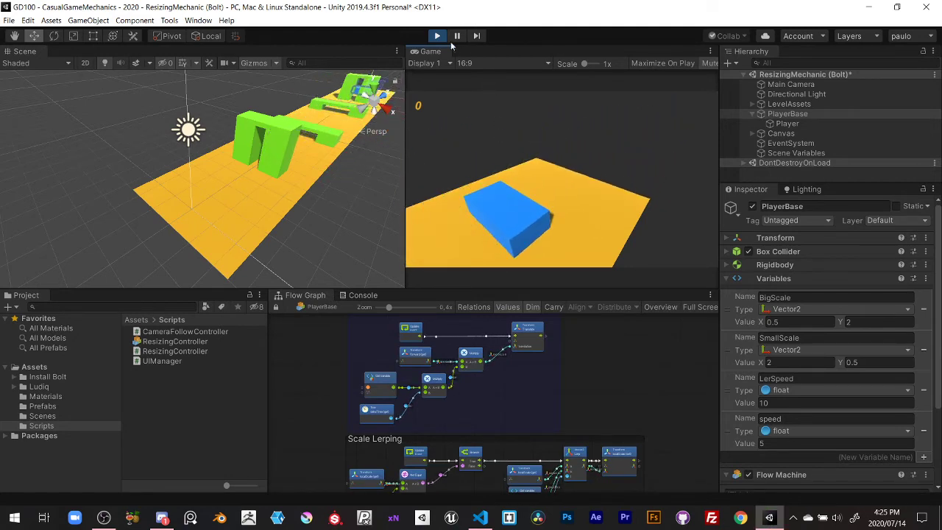
{"action": "left_click", "coordinate": [437, 36]}
Maximize the flow graph and scroll down to inspect the Scale On Input group
{"action": "key", "text": "shift+space"}
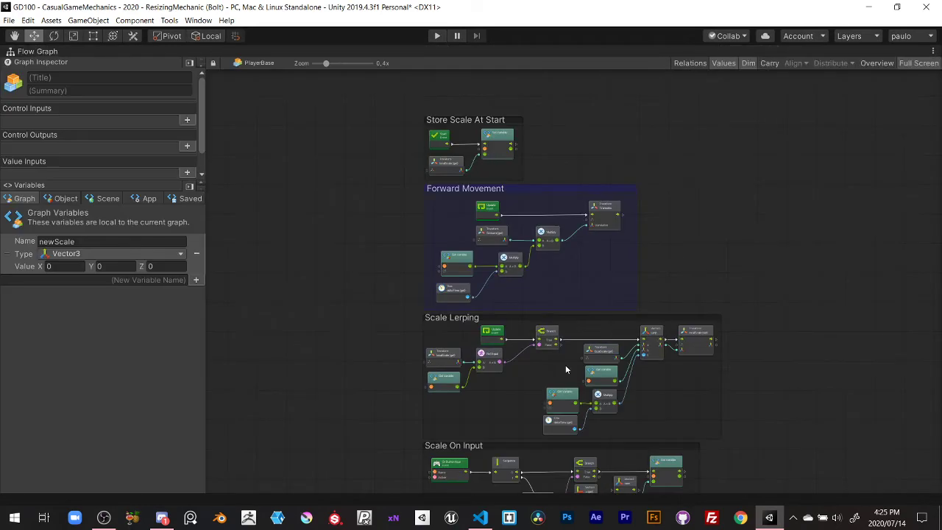
{"action": "scroll", "coordinate": [537, 242], "scroll_direction": "down", "scroll_amount": 3}
{"action": "scroll", "coordinate": [678, 349], "scroll_direction": "down", "scroll_amount": 4}
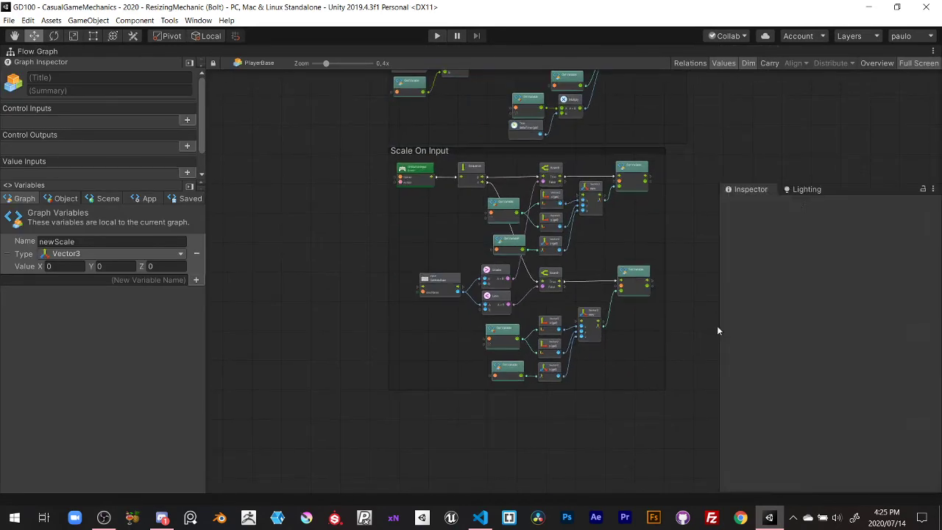
{"action": "key", "text": "shift+space"}
{"action": "key", "text": "shift+space"}
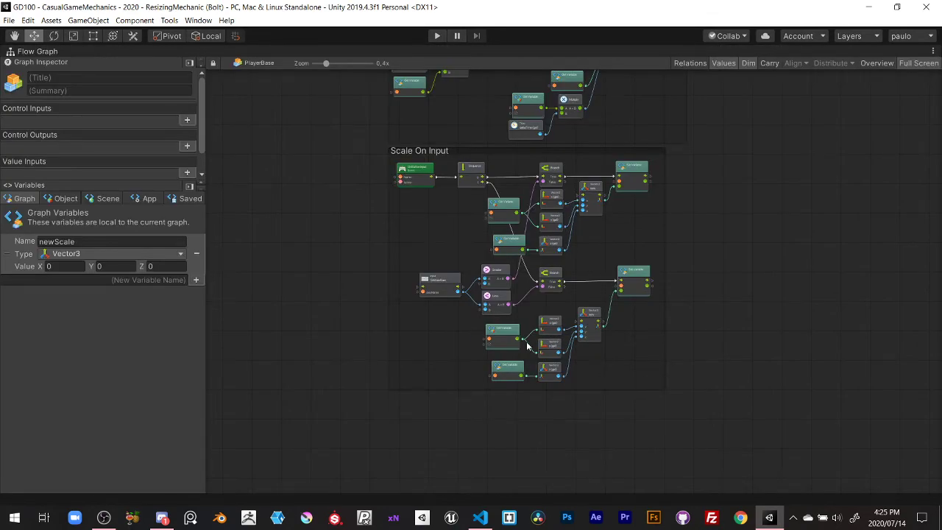
{"action": "key", "text": "shift+space"}
{"action": "key", "text": "shift+space"}
{"action": "key", "text": "shift+space"}
{"action": "key", "text": "shift+space"}
{"action": "key", "text": "shift+space"}
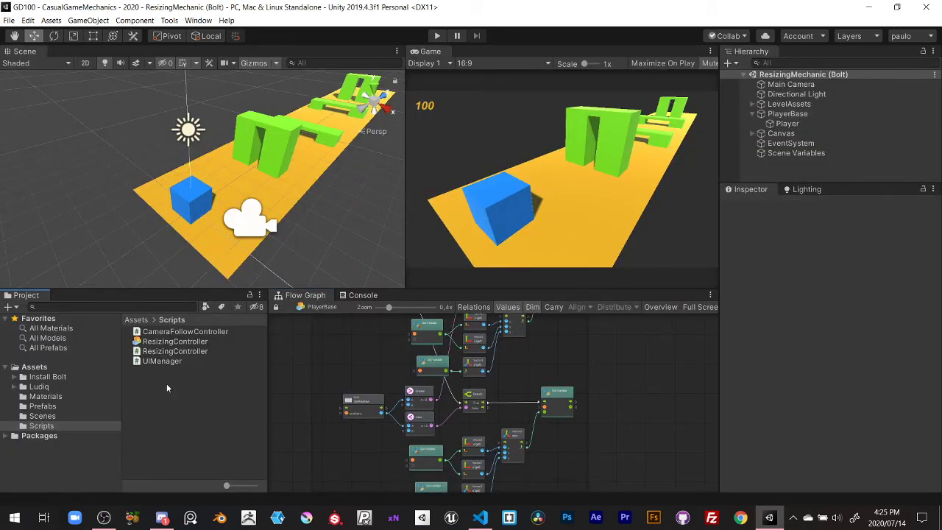
Select the Canvas object and remove its UI Manager script component
{"action": "left_click", "coordinate": [753, 114]}
{"action": "left_click", "coordinate": [781, 126]}
{"action": "scroll", "coordinate": [865, 425], "scroll_direction": "down", "scroll_amount": 5}
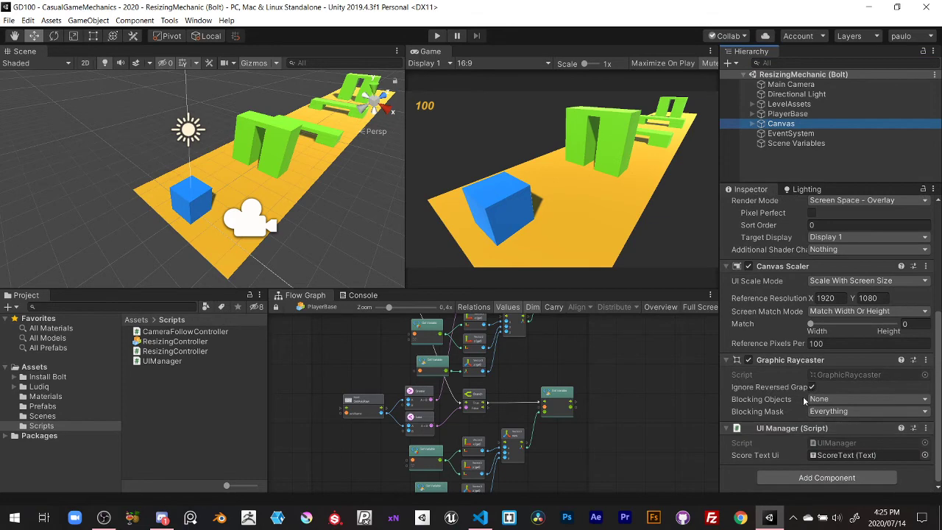
{"action": "right_click", "coordinate": [799, 433]}
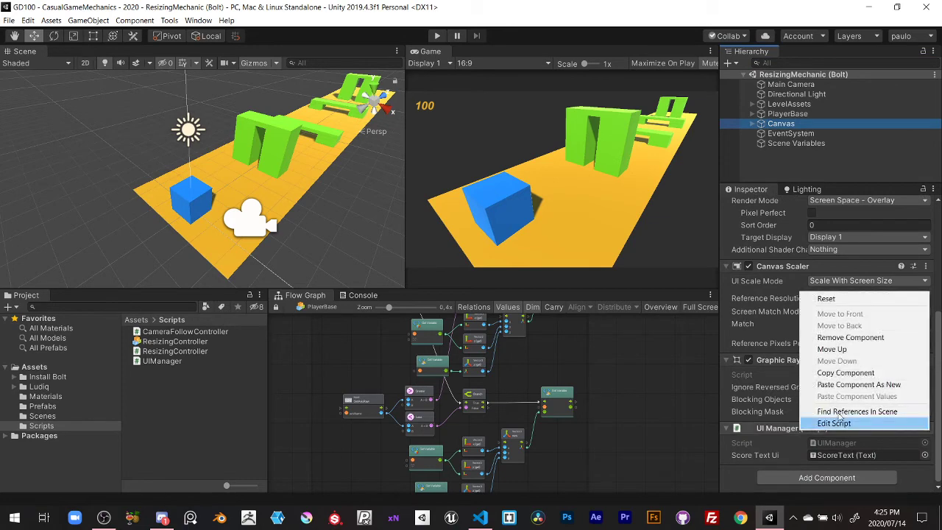
{"action": "left_click", "coordinate": [847, 337]}
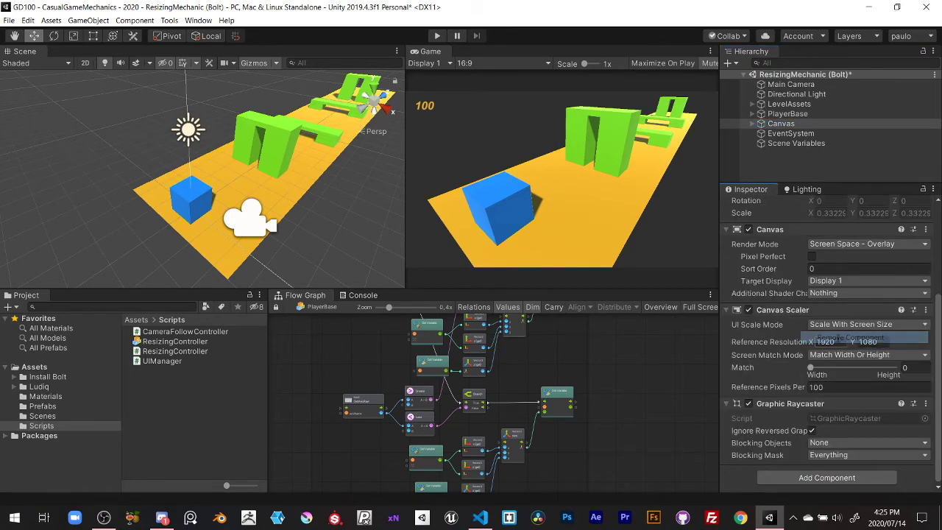
Add a Flow Machine to Canvas and create a new macro named UIManager in Assets/Scripts
{"action": "left_click", "coordinate": [821, 478]}
{"action": "type", "text": "flow"}
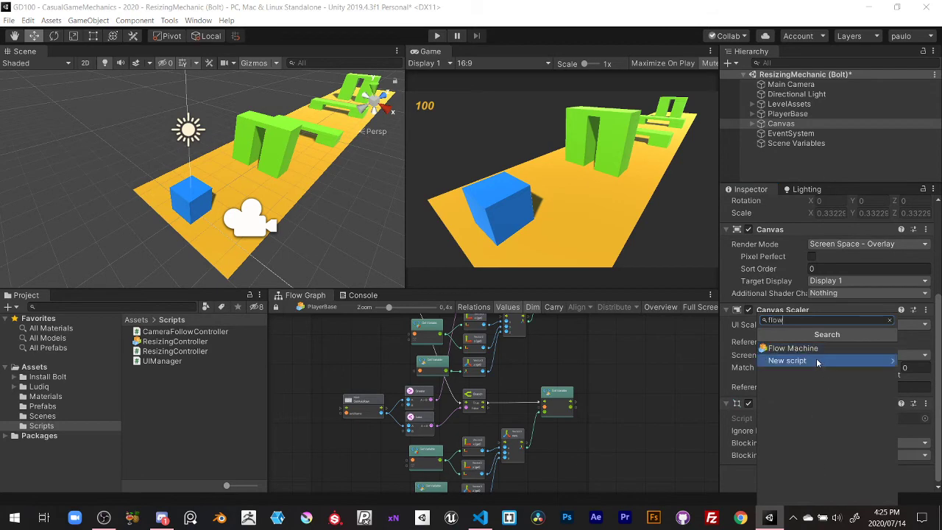
{"action": "left_click", "coordinate": [802, 348]}
{"action": "left_click", "coordinate": [894, 435]}
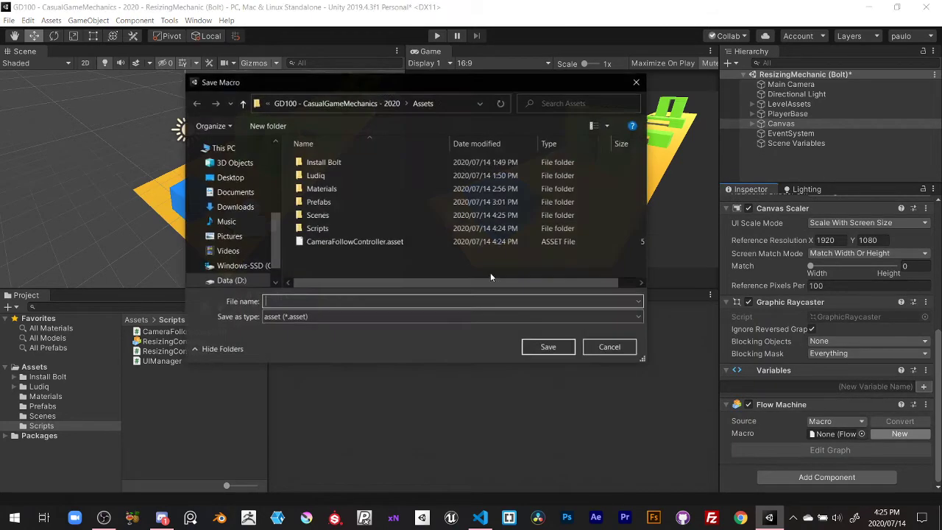
{"action": "double_click", "coordinate": [313, 221]}
{"action": "left_click", "coordinate": [312, 302]}
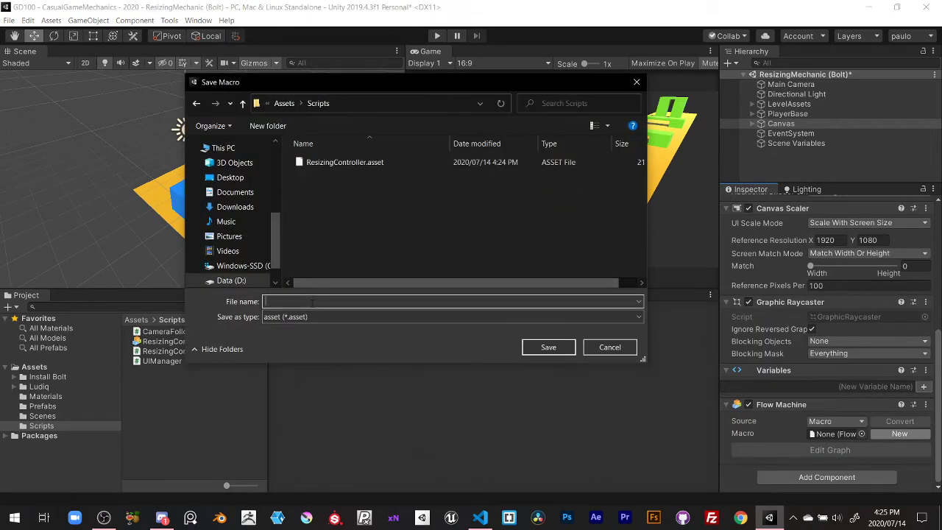
{"action": "type", "text": "UIManager"}
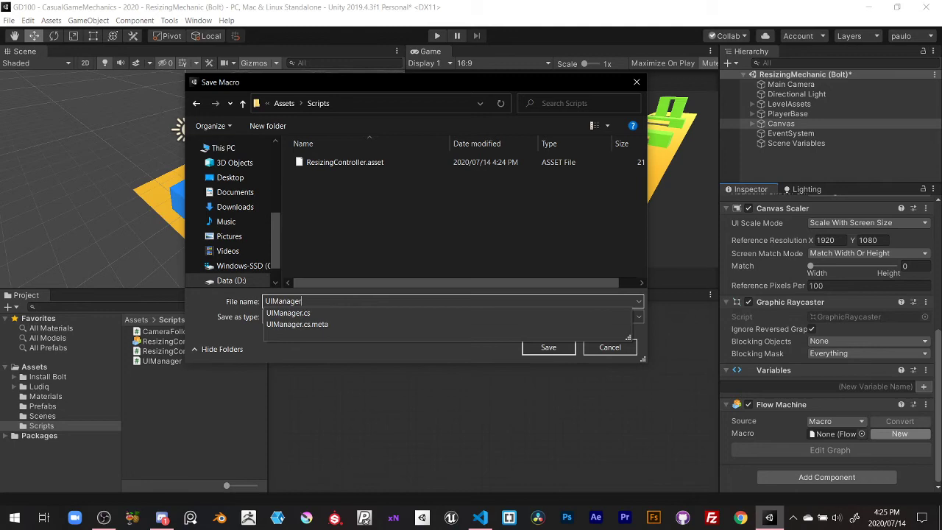
Save the UIManager macro, delete the Update event node, and keep the Start node
{"action": "key", "text": "Return"}
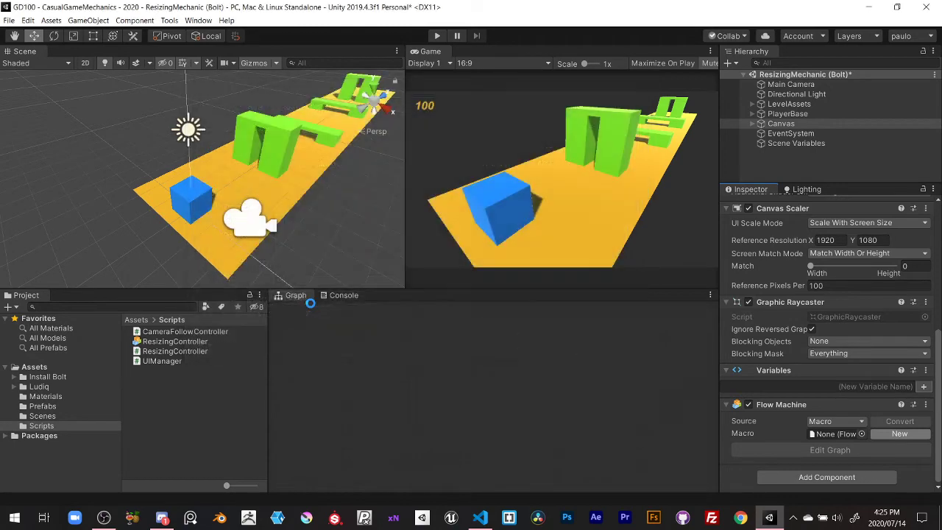
{"action": "key", "text": "shift+space"}
{"action": "left_click_drag", "start_coordinate": [414, 179], "coordinate": [533, 374]}
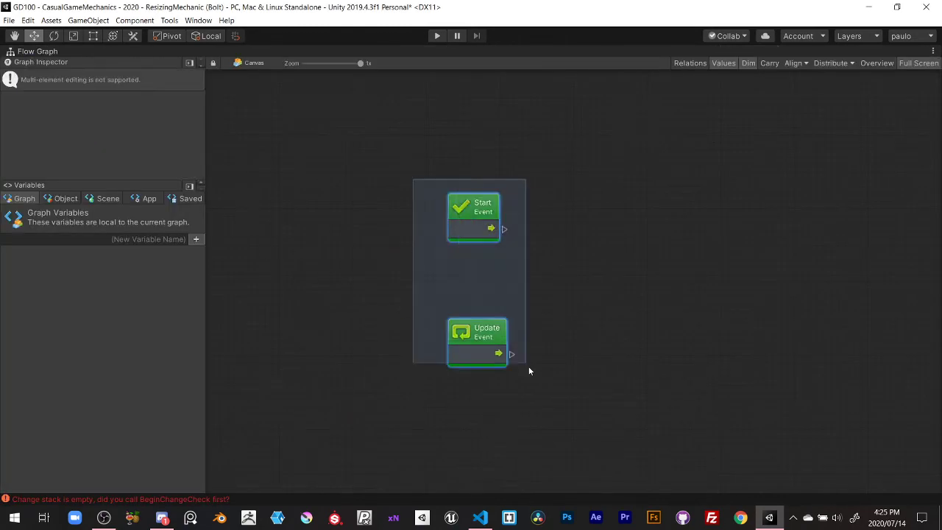
{"action": "left_click", "coordinate": [498, 253]}
{"action": "left_click_drag", "start_coordinate": [430, 303], "coordinate": [546, 398]}
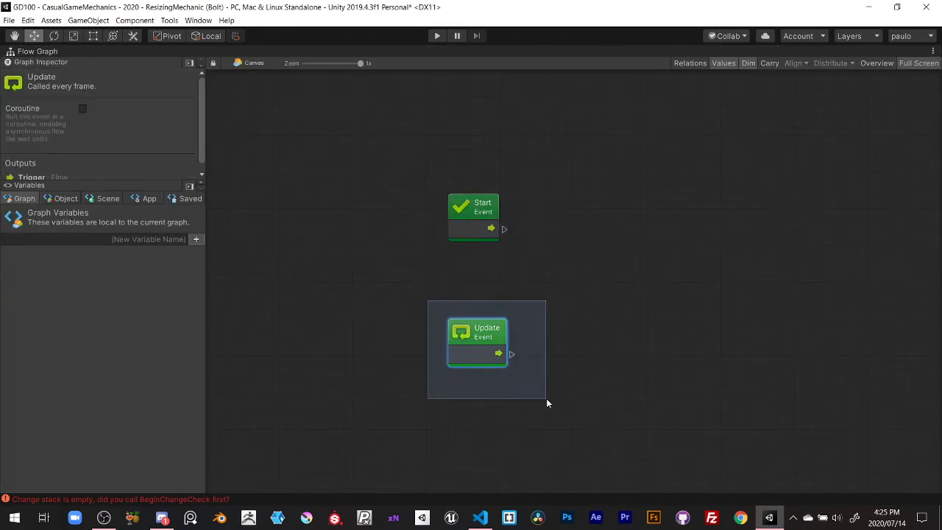
{"action": "key", "text": "Delete"}
{"action": "left_click_drag", "start_coordinate": [474, 235], "coordinate": [467, 201]}
Add a Custom Event node named UIUpdate and arrange it below Start
{"action": "right_click", "coordinate": [428, 308]}
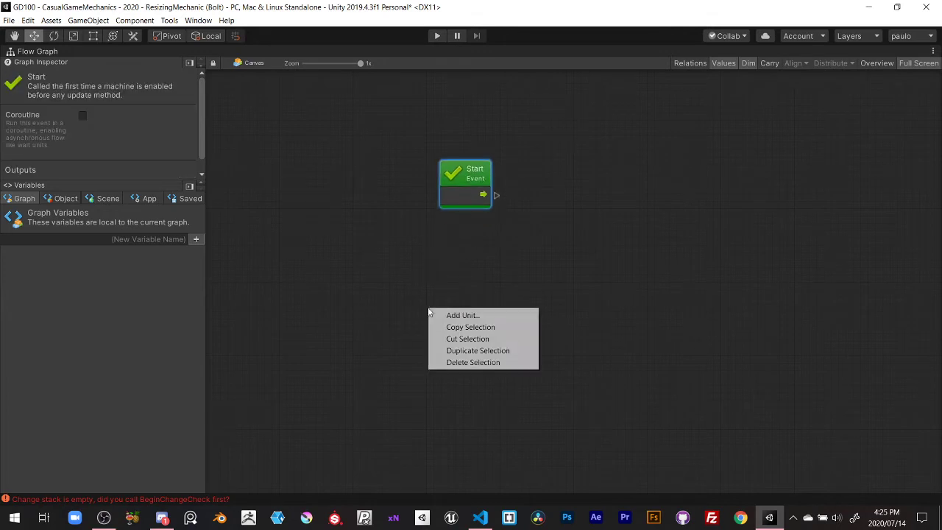
{"action": "left_click", "coordinate": [465, 318]}
{"action": "type", "text": "Custom"}
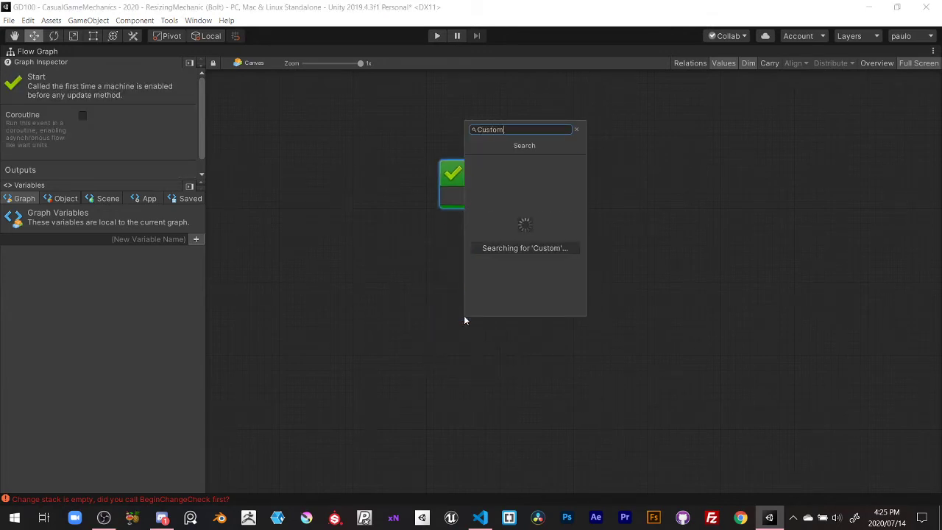
{"action": "type", "text": " Event"}
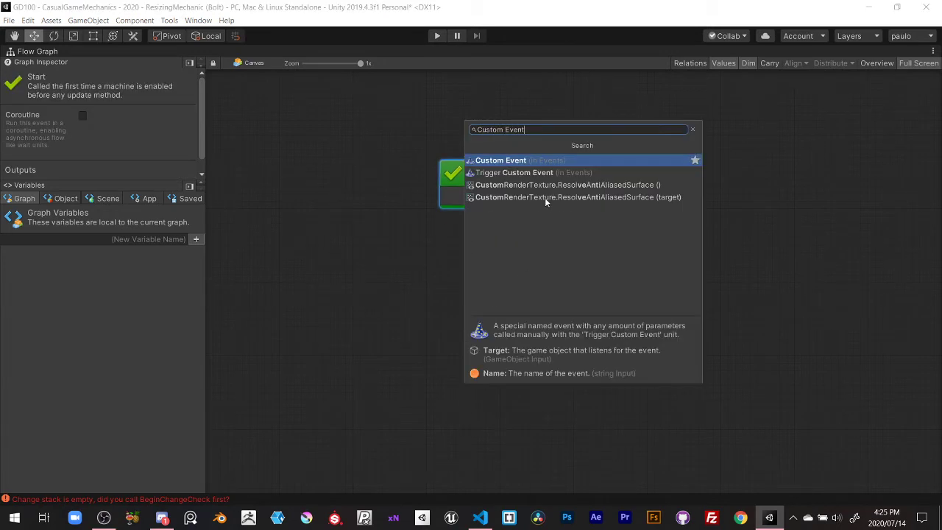
{"action": "left_click", "coordinate": [518, 162]}
{"action": "left_click_drag", "start_coordinate": [478, 327], "coordinate": [463, 295]}
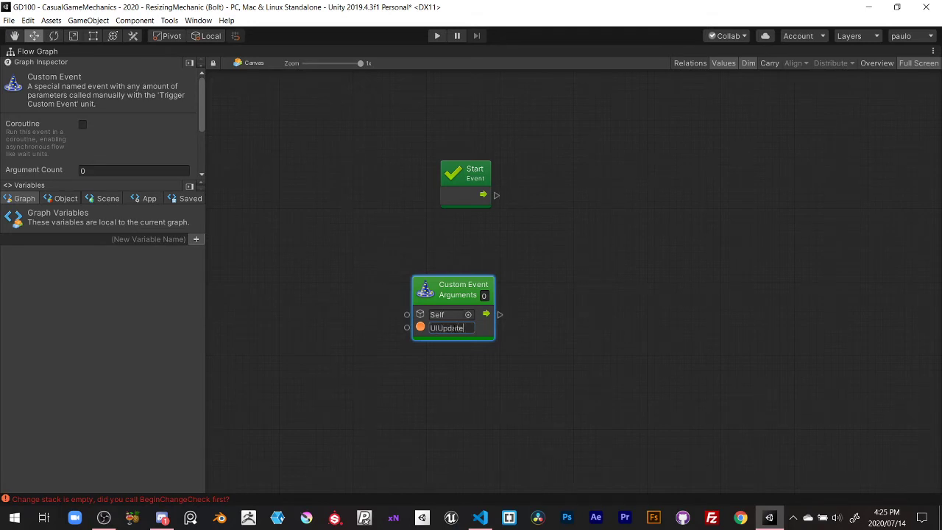
{"action": "left_click", "coordinate": [476, 360]}
{"action": "left_click_drag", "start_coordinate": [453, 290], "coordinate": [456, 311]}
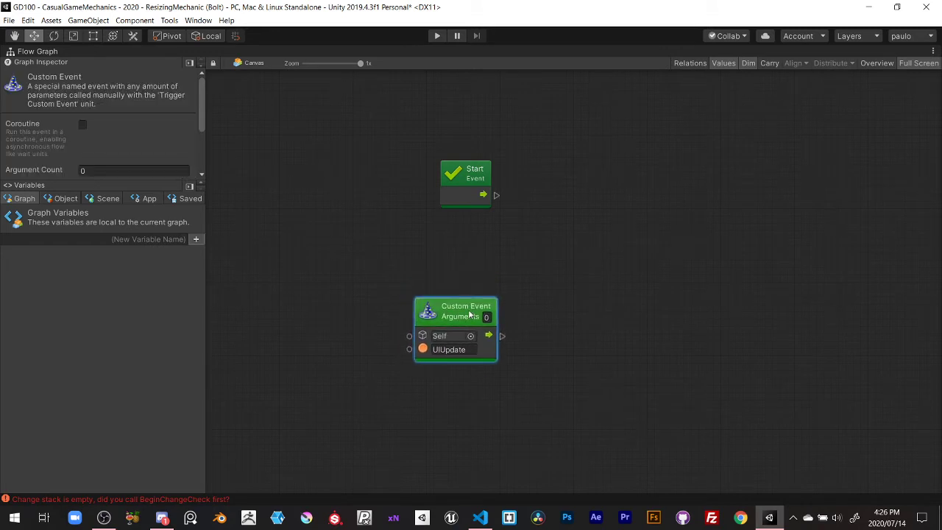
{"action": "left_click", "coordinate": [478, 243]}
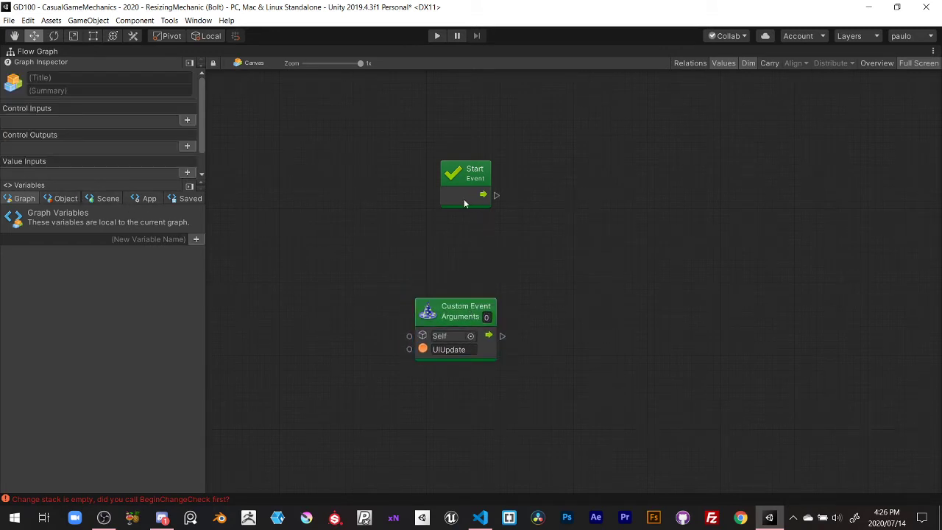
{"action": "left_click_drag", "start_coordinate": [464, 204], "coordinate": [463, 213]}
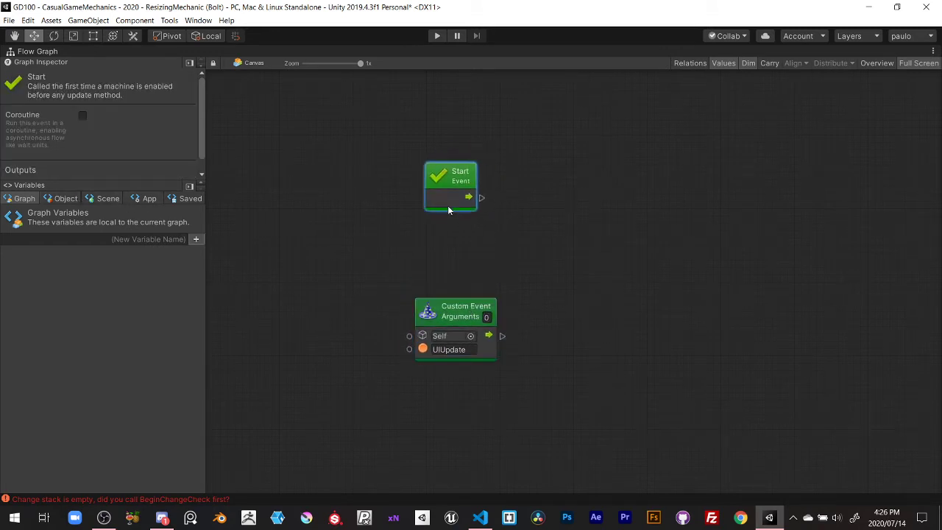
Create a Text-typed object variable named Uitext on the Canvas
{"action": "left_click", "coordinate": [64, 199]}
{"action": "left_click", "coordinate": [111, 246]}
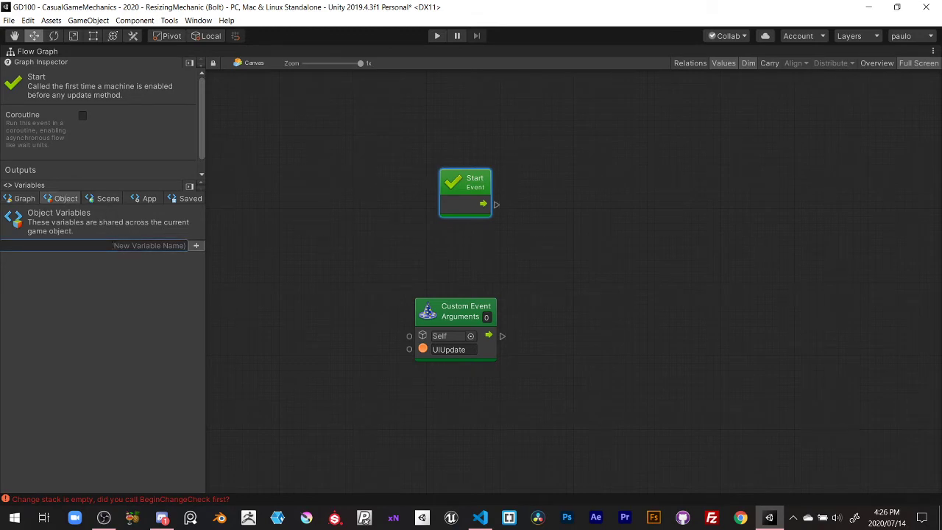
{"action": "type", "text": "Ui"}
{"action": "type", "text": "xt"}
{"action": "key", "text": "Return"}
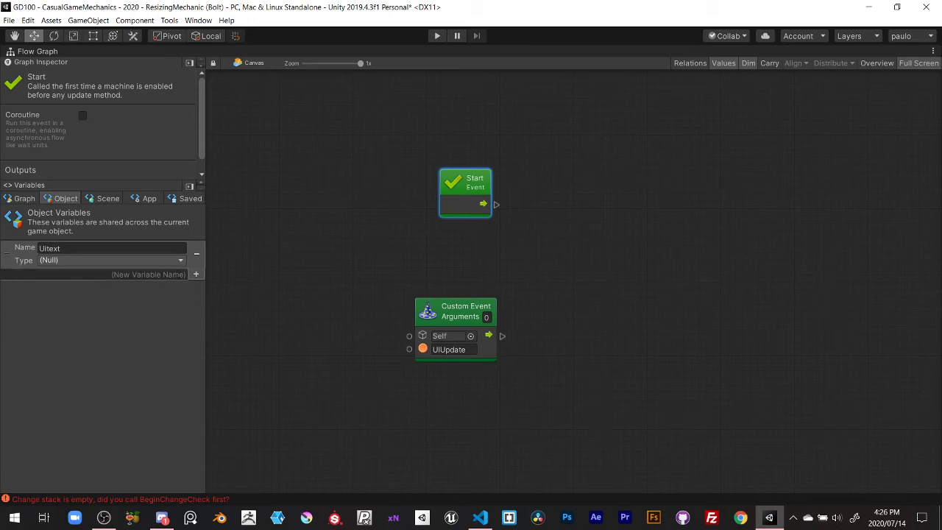
{"action": "left_click", "coordinate": [171, 262]}
{"action": "type", "text": "Text"}
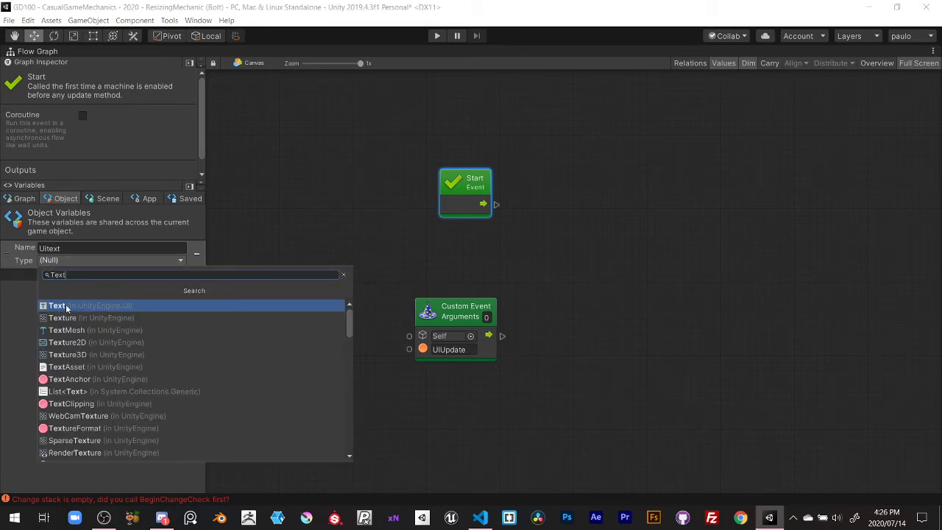
{"action": "left_click", "coordinate": [65, 305]}
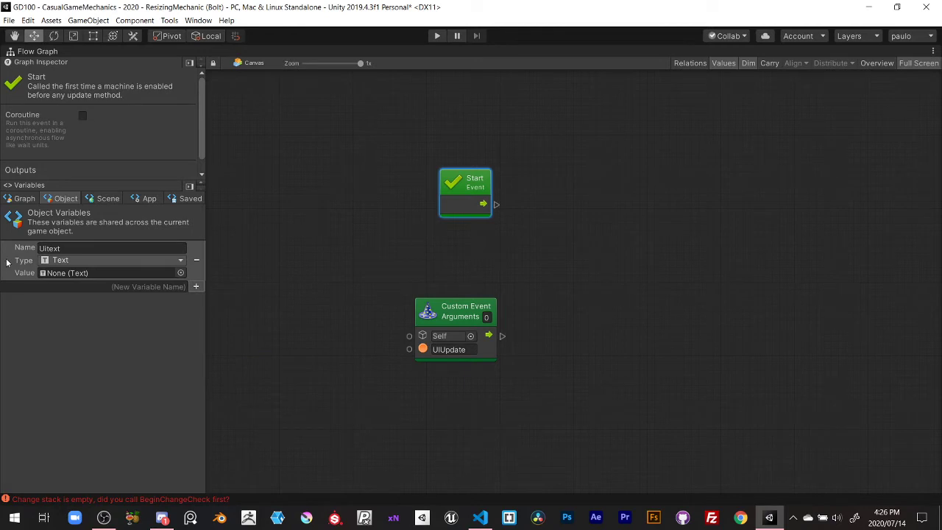
Add a Set Variable node for Uitext, wire Start into it, and move UIUpdate lower
{"action": "left_click_drag", "start_coordinate": [7, 263], "coordinate": [649, 183], "text": "alt"}
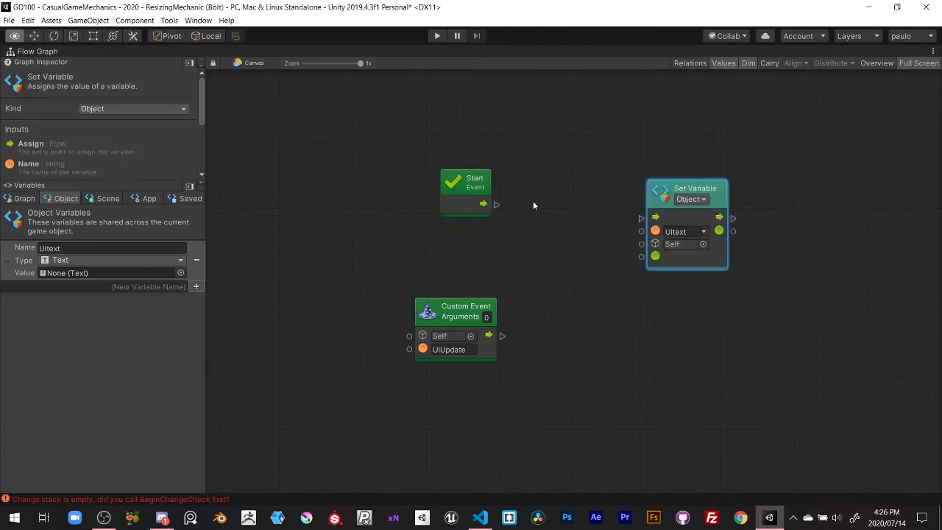
{"action": "left_click_drag", "start_coordinate": [498, 205], "coordinate": [641, 218]}
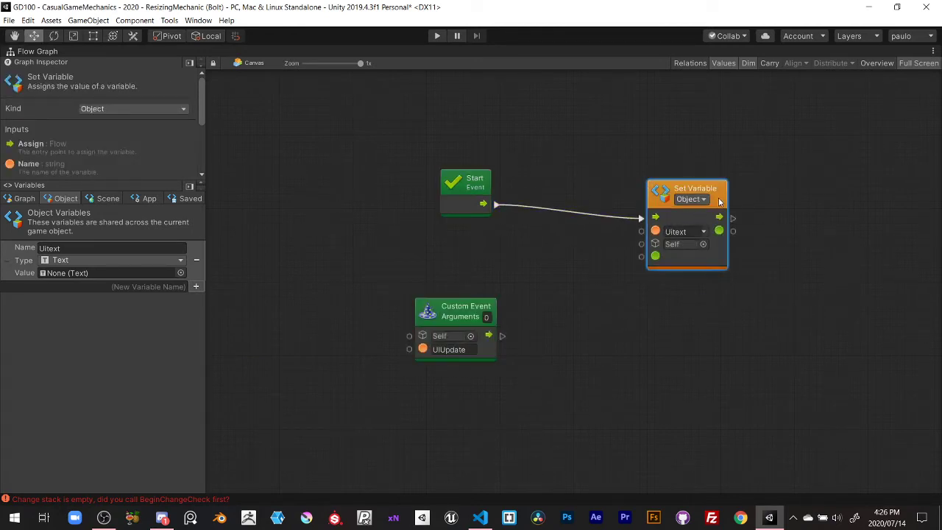
{"action": "mouse_move", "coordinate": [719, 203]}
{"action": "left_mouse_down"}
{"action": "mouse_move", "coordinate": [723, 189]}
{"action": "mouse_move", "coordinate": [715, 189]}
{"action": "left_mouse_up"}
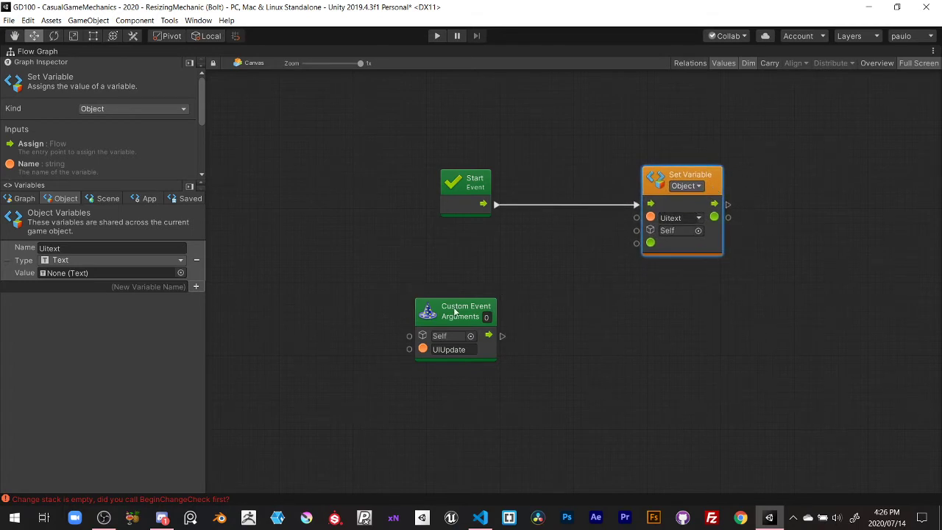
{"action": "left_click_drag", "start_coordinate": [464, 310], "coordinate": [468, 382]}
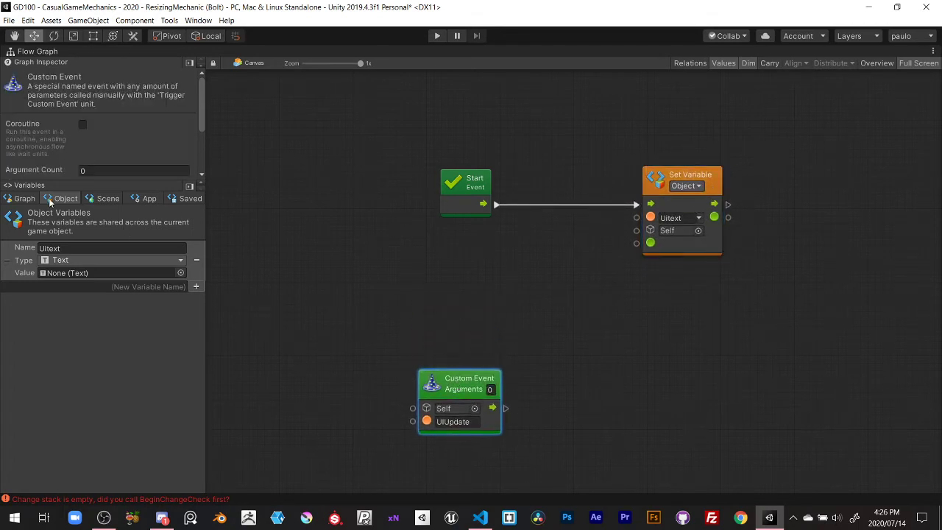
Create an int graph variable named ScoreTotal
{"action": "left_click", "coordinate": [25, 199]}
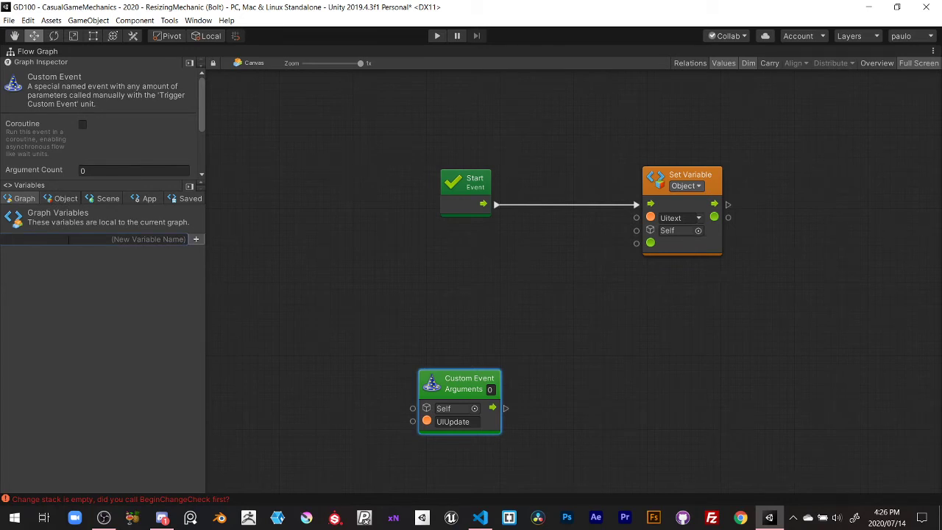
{"action": "type", "text": "Sco"}
{"action": "type", "text": "reCount"}
{"action": "key", "text": "BackSpace"}
{"action": "key", "text": "BackSpace"}
{"action": "key", "text": "BackSpace"}
{"action": "key", "text": "BackSpace"}
{"action": "key", "text": "BackSpace"}
{"action": "type", "text": "Total"}
{"action": "key", "text": "Return"}
{"action": "left_click", "coordinate": [65, 253]}
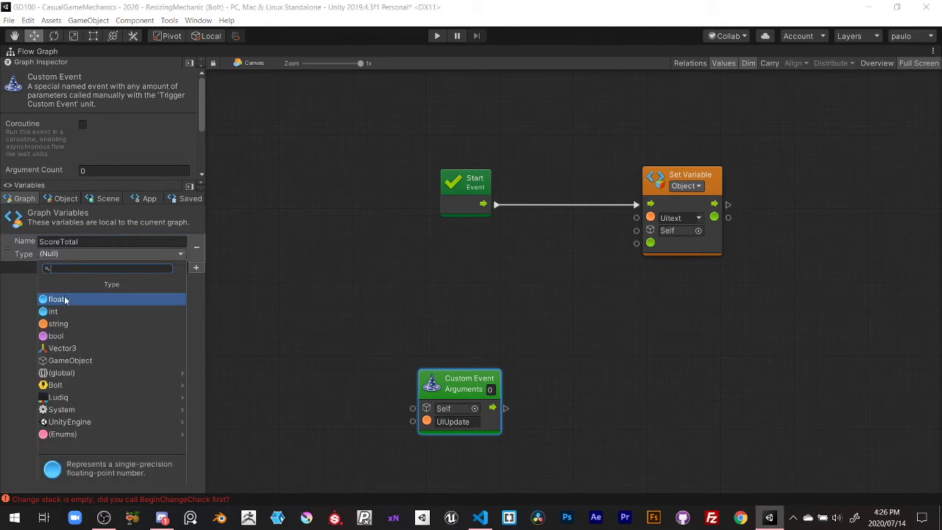
{"action": "left_click", "coordinate": [65, 311]}
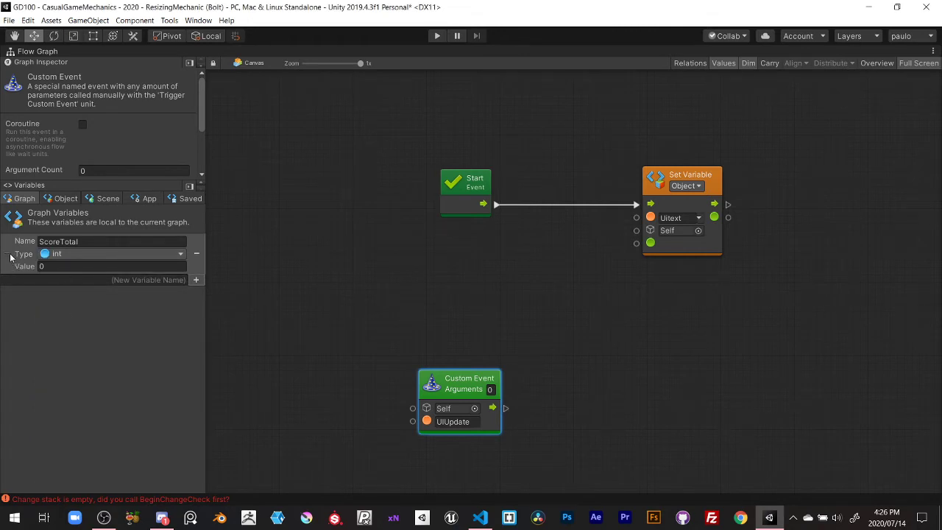
Place a ScoreTotal getter on the graph and feed it into an int ToString unit
{"action": "left_click_drag", "start_coordinate": [11, 257], "coordinate": [442, 246]}
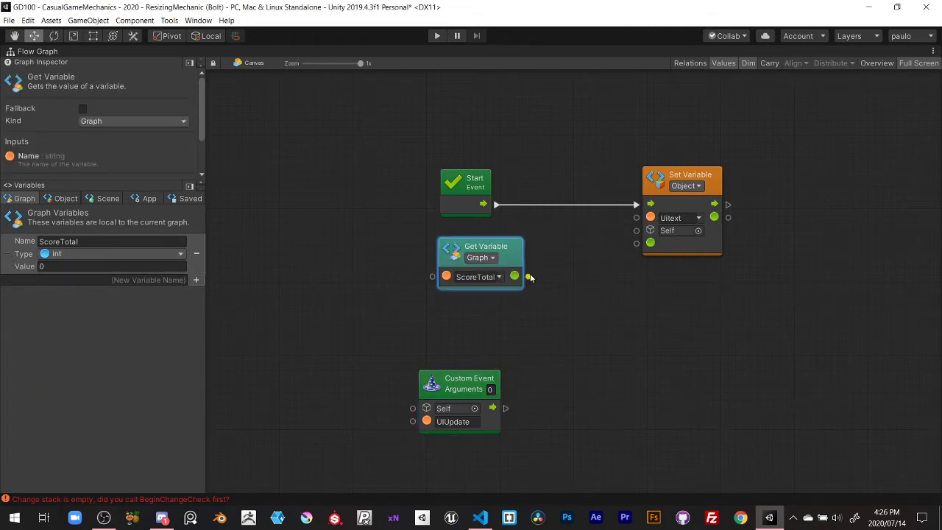
{"action": "left_click_drag", "start_coordinate": [528, 277], "coordinate": [562, 265]}
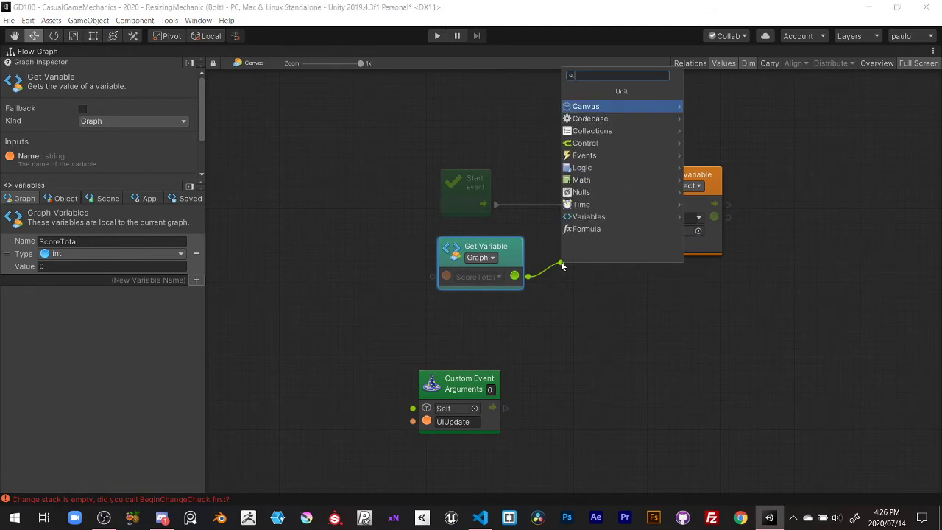
{"action": "type", "text": "ToStr"}
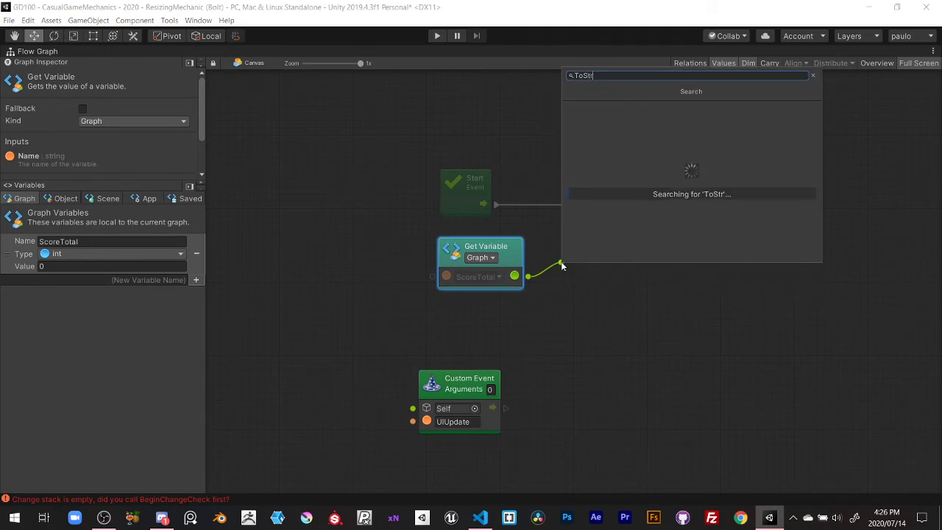
{"action": "type", "text": "ing"}
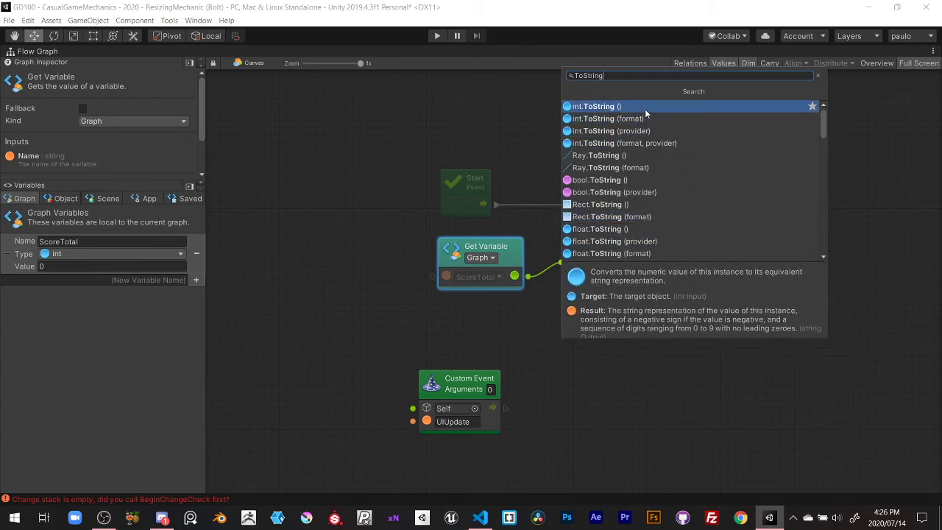
{"action": "left_click", "coordinate": [645, 109]}
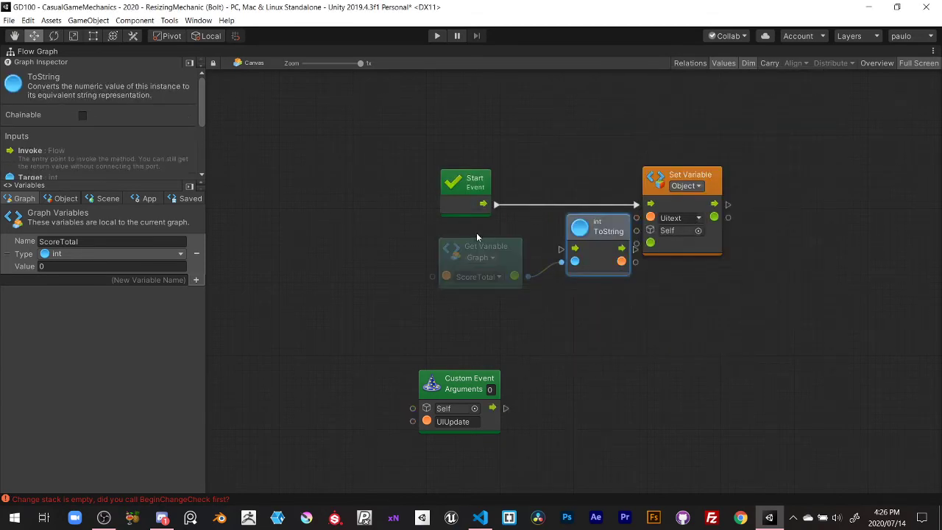
{"action": "mouse_move", "coordinate": [423, 234]}
{"action": "left_mouse_down"}
{"action": "mouse_move", "coordinate": [579, 295]}
{"action": "mouse_move", "coordinate": [500, 284]}
{"action": "mouse_move", "coordinate": [513, 275]}
{"action": "left_mouse_up"}
{"action": "left_click", "coordinate": [572, 289]}
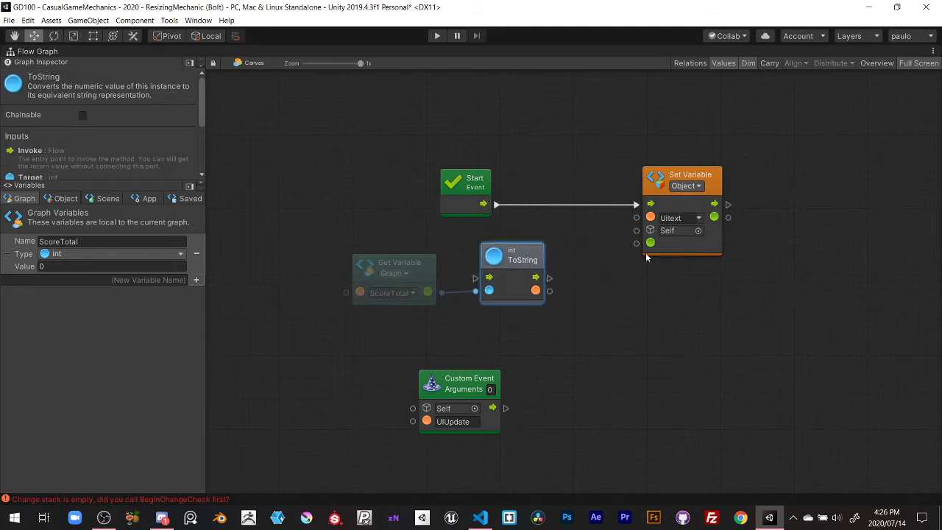
Add a Text text (set) unit after Set Variable, fed by the ToString output
{"action": "left_click_drag", "start_coordinate": [719, 194], "coordinate": [844, 187]}
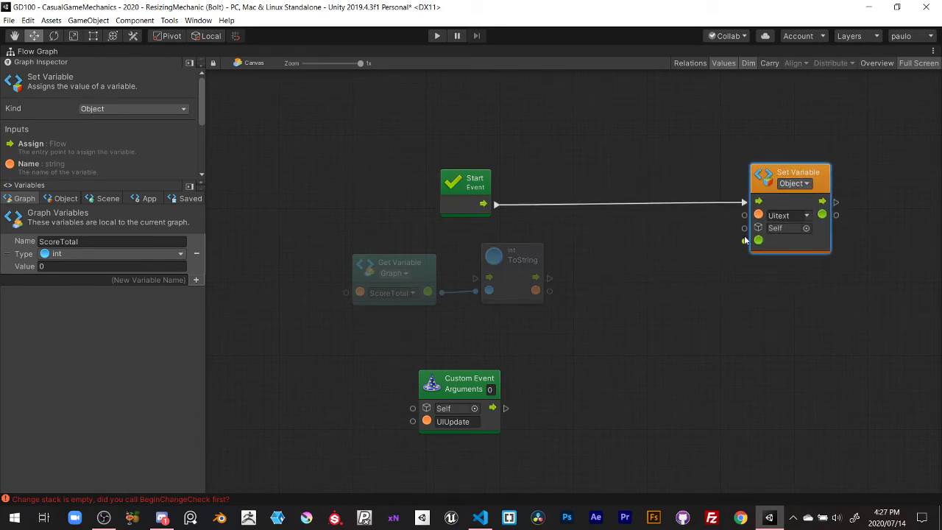
{"action": "left_click_drag", "start_coordinate": [740, 244], "coordinate": [662, 288]}
{"action": "type", "text": "text"}
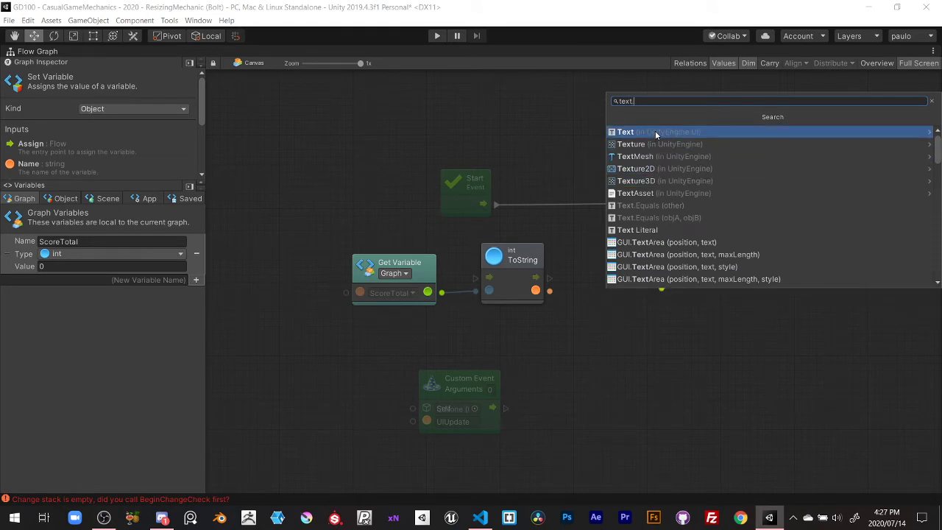
{"action": "type", "text": ".text"}
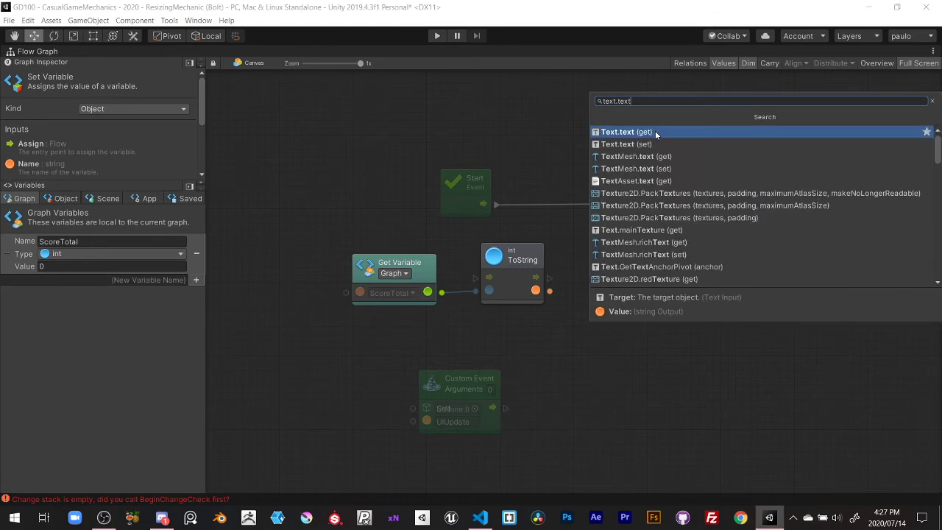
{"action": "left_click", "coordinate": [652, 144]}
{"action": "left_click_drag", "start_coordinate": [645, 255], "coordinate": [694, 235]}
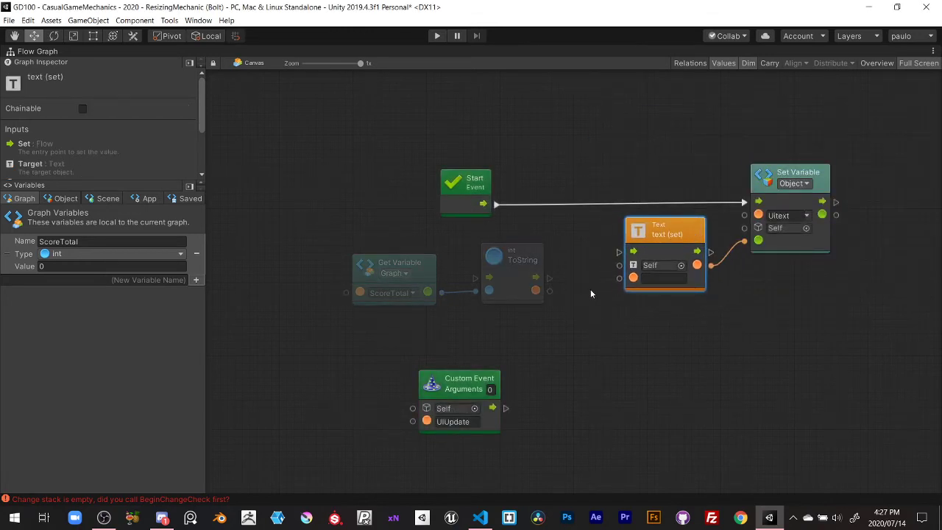
{"action": "left_click_drag", "start_coordinate": [550, 290], "coordinate": [618, 280]}
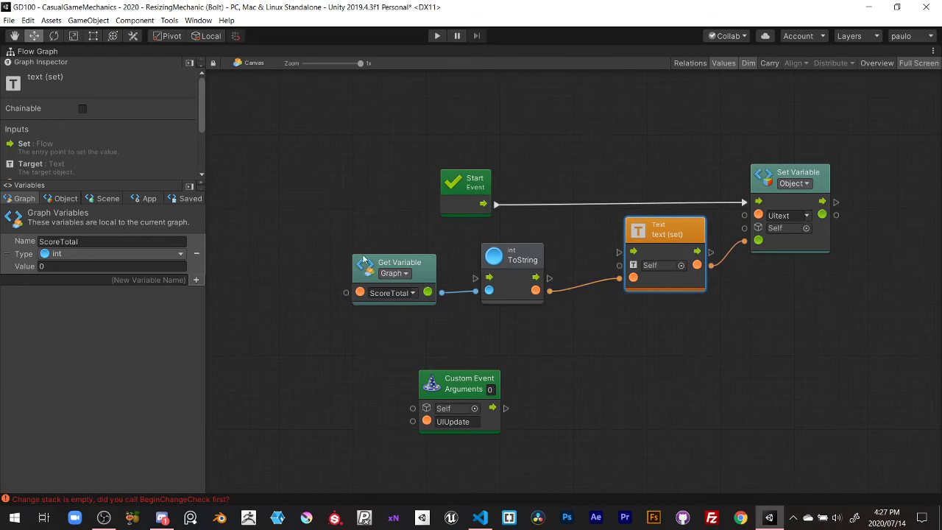
{"action": "mouse_move", "coordinate": [314, 240]}
{"action": "left_mouse_down"}
{"action": "mouse_move", "coordinate": [551, 313]}
{"action": "mouse_move", "coordinate": [546, 285]}
{"action": "left_mouse_up"}
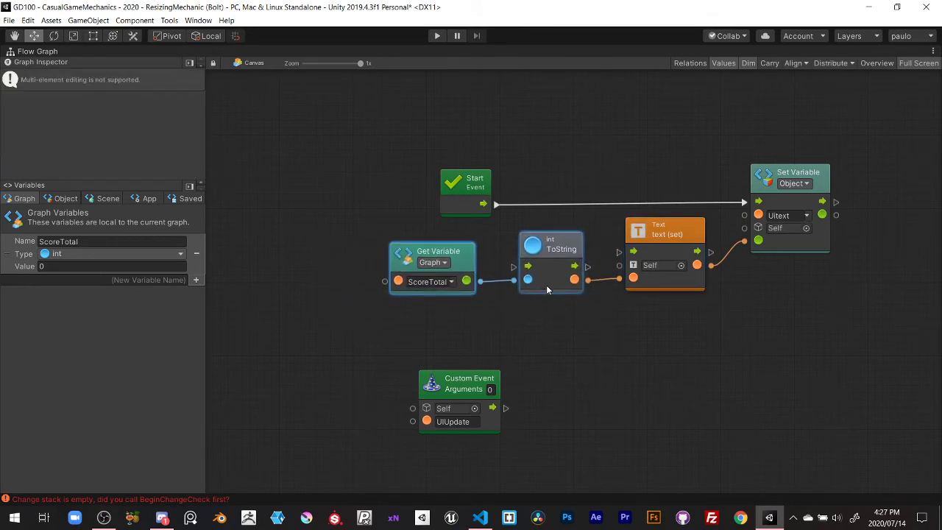
Select the four-unit chain: ScoreTotal getter, ToString, text (set) and Set Variable
{"action": "left_click_drag", "start_coordinate": [463, 261], "coordinate": [474, 260]}
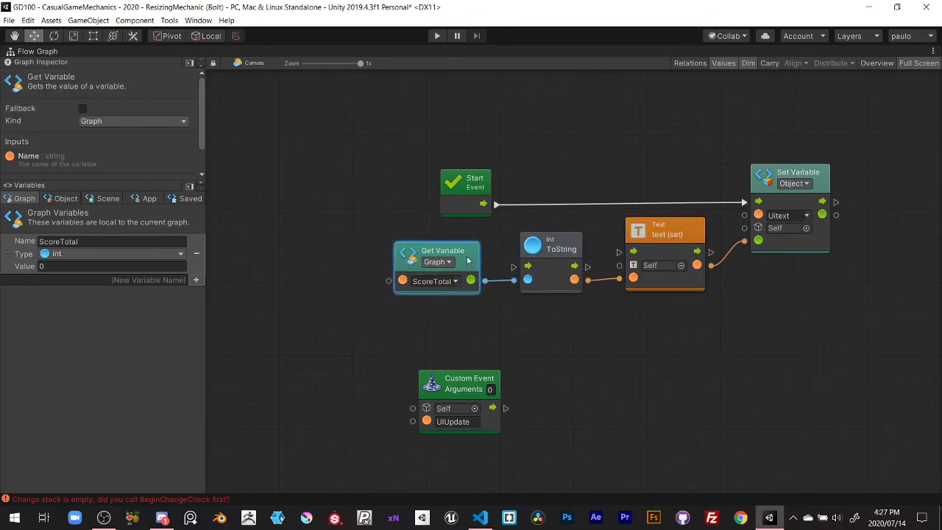
{"action": "left_click", "coordinate": [568, 321]}
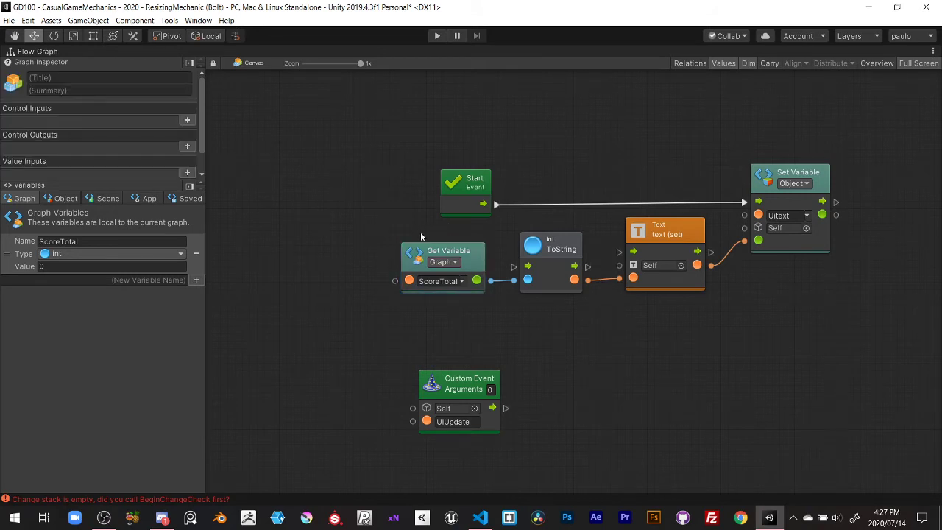
{"action": "left_click_drag", "start_coordinate": [540, 171], "coordinate": [804, 321]}
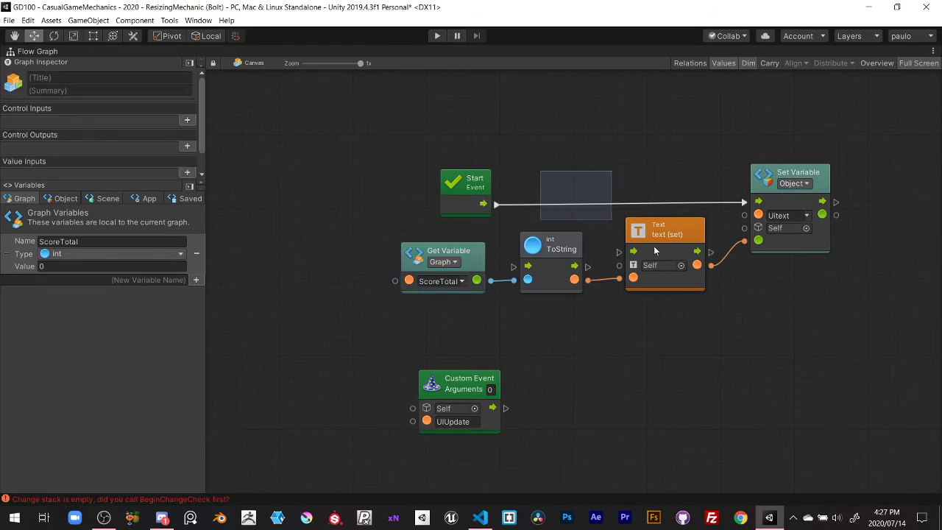
{"action": "left_click", "coordinate": [473, 262], "text": "ctrl"}
Duplicate the score chain, place it under UIUpdate, and connect UIUpdate's flow to it
{"action": "key", "text": "ctrl+d"}
{"action": "middle_click_drag", "start_coordinate": [549, 300], "coordinate": [487, 200]}
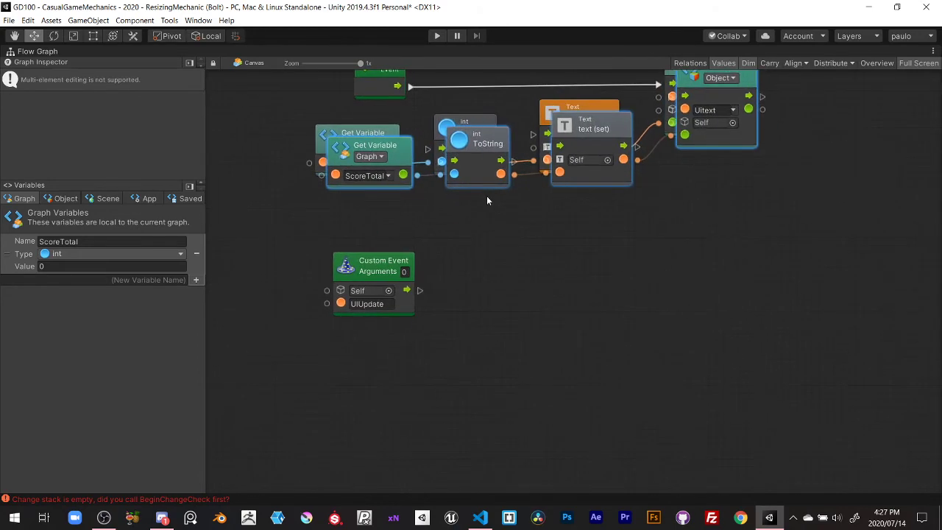
{"action": "left_click_drag", "start_coordinate": [493, 162], "coordinate": [566, 378]}
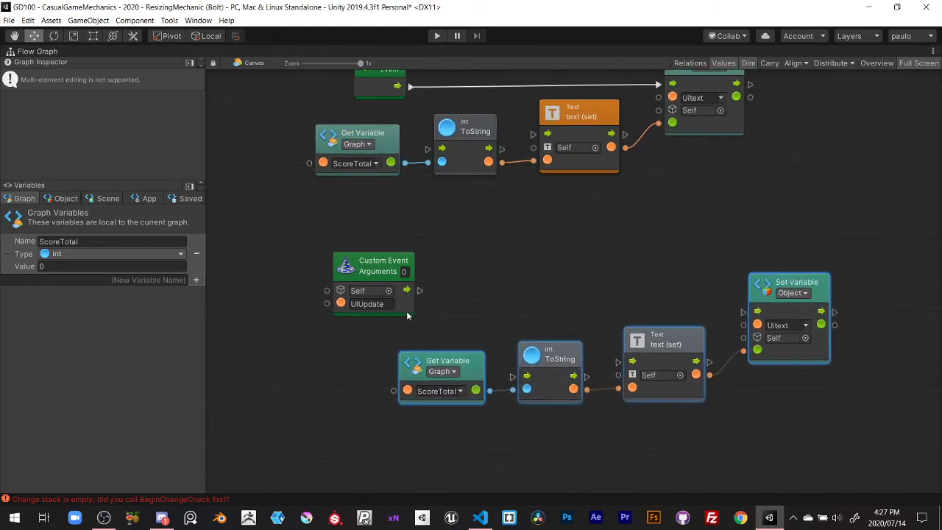
{"action": "mouse_move", "coordinate": [420, 290]}
{"action": "left_mouse_down"}
{"action": "mouse_move", "coordinate": [745, 314]}
{"action": "mouse_move", "coordinate": [876, 286]}
{"action": "mouse_move", "coordinate": [913, 290]}
{"action": "left_mouse_up"}
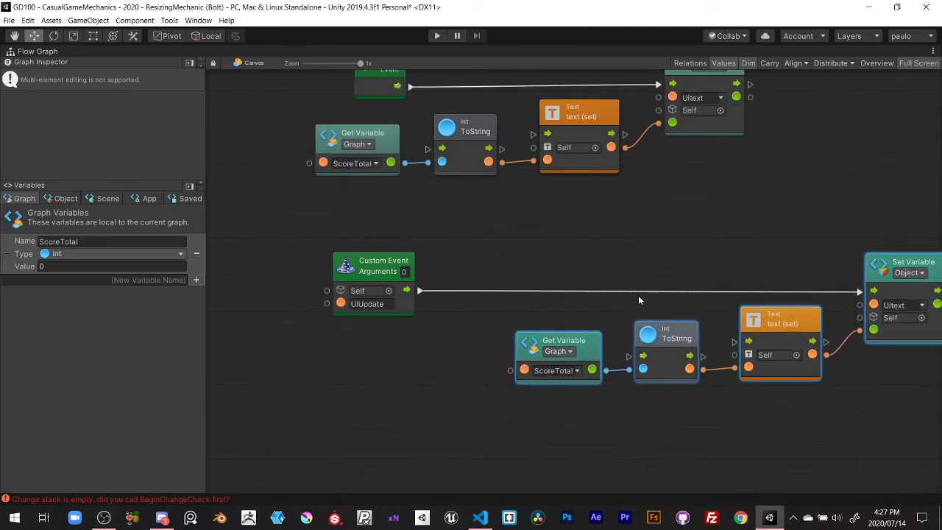
{"action": "left_click_drag", "start_coordinate": [386, 272], "coordinate": [330, 277]}
{"action": "left_click", "coordinate": [497, 262]}
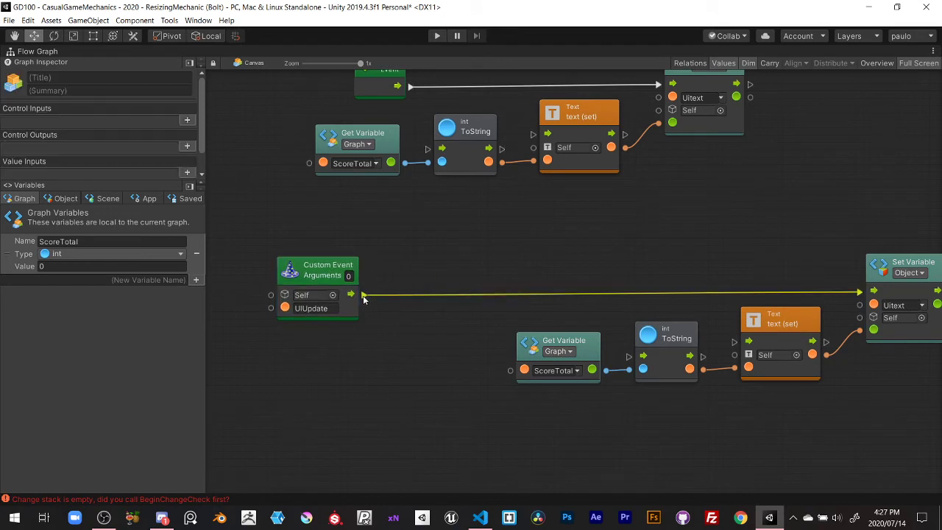
Add an Add unit fed by the copied ScoreTotal getter and an int literal of 1
{"action": "mouse_move", "coordinate": [589, 351]}
{"action": "left_mouse_down"}
{"action": "mouse_move", "coordinate": [333, 356]}
{"action": "mouse_move", "coordinate": [388, 394]}
{"action": "left_mouse_up"}
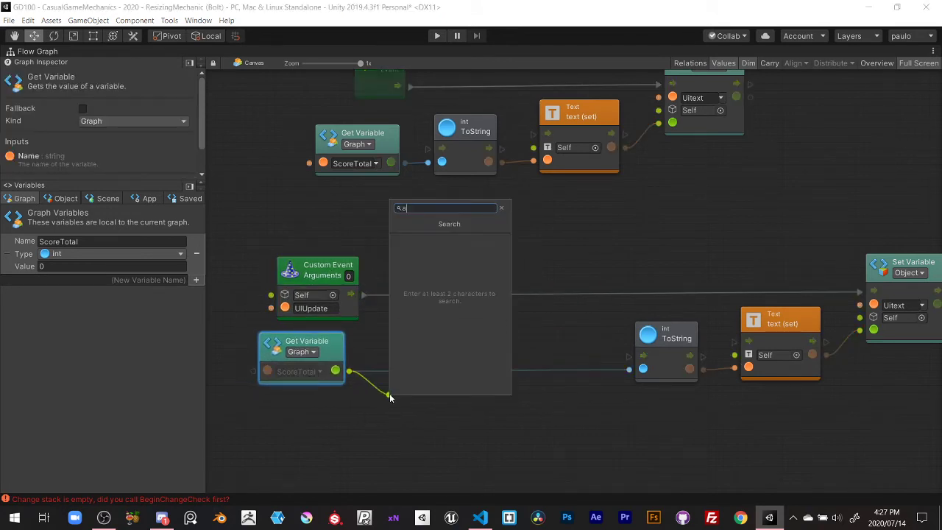
{"action": "type", "text": "add"}
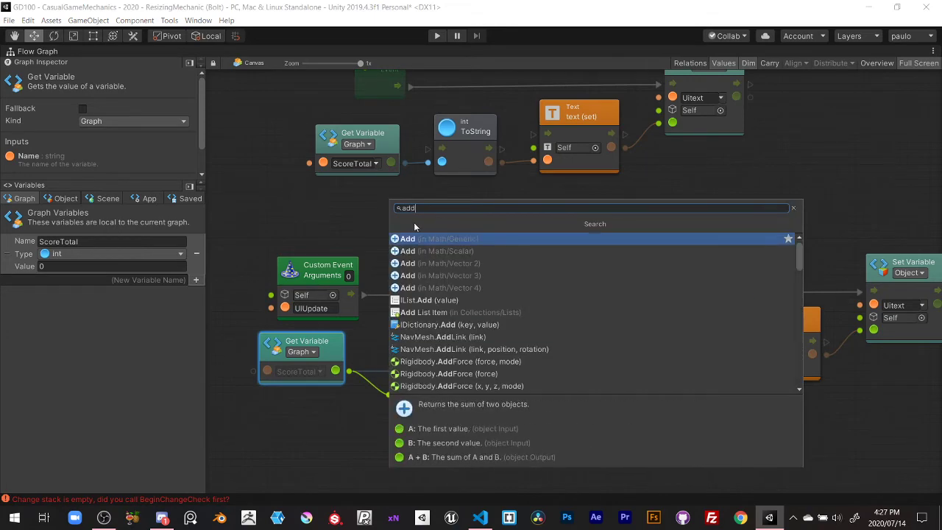
{"action": "left_click", "coordinate": [409, 237]}
{"action": "left_click_drag", "start_coordinate": [388, 408], "coordinate": [363, 424]}
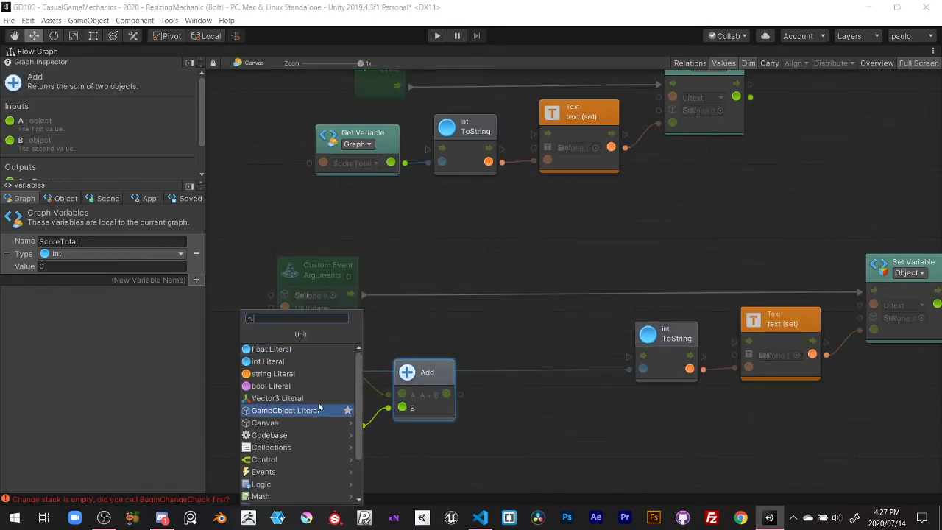
{"action": "left_click", "coordinate": [285, 361]}
{"action": "left_click", "coordinate": [341, 407]}
{"action": "type", "text": "1"}
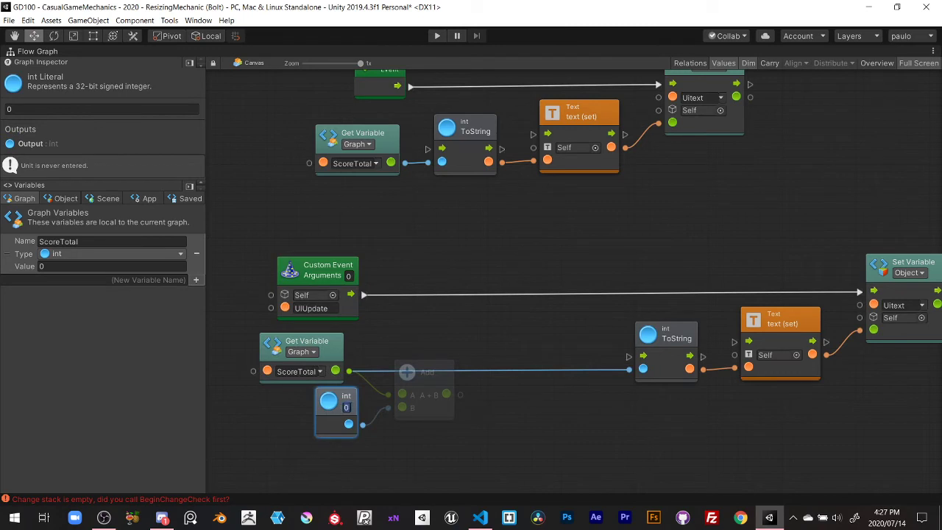
{"action": "left_click_drag", "start_coordinate": [334, 424], "coordinate": [323, 435]}
Wire the Add result into ToString and tidy the chain beneath UIUpdate
{"action": "mouse_move", "coordinate": [446, 394]}
{"action": "left_mouse_down"}
{"action": "mouse_move", "coordinate": [617, 382]}
{"action": "mouse_move", "coordinate": [629, 369]}
{"action": "left_mouse_up"}
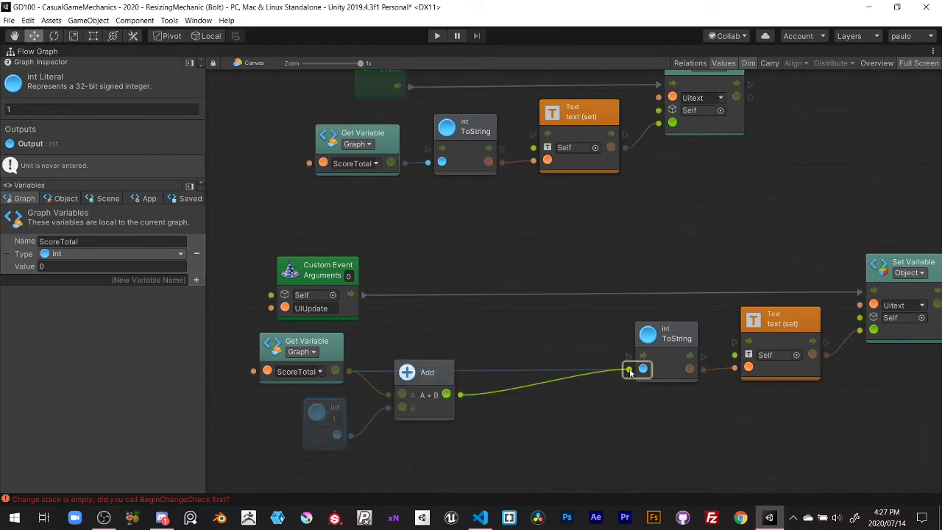
{"action": "left_click_drag", "start_coordinate": [436, 375], "coordinate": [439, 353]}
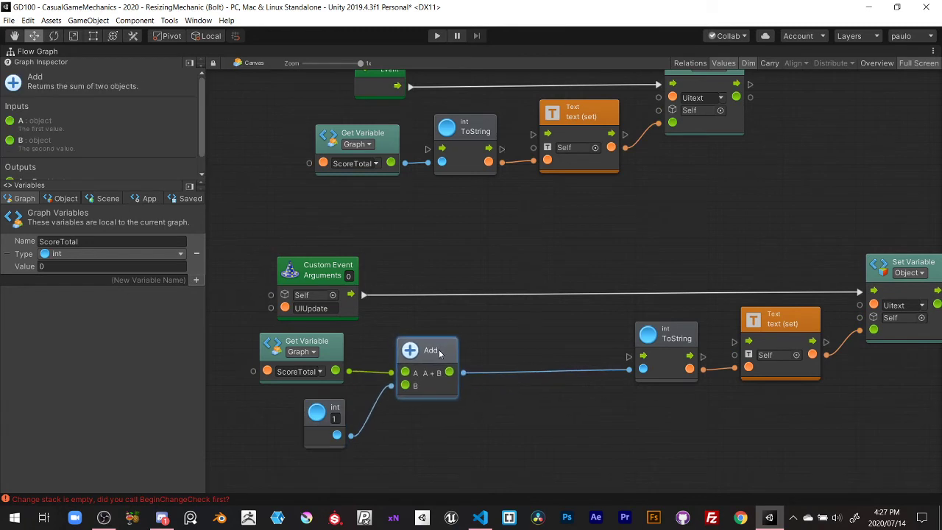
{"action": "left_click_drag", "start_coordinate": [236, 350], "coordinate": [439, 449]}
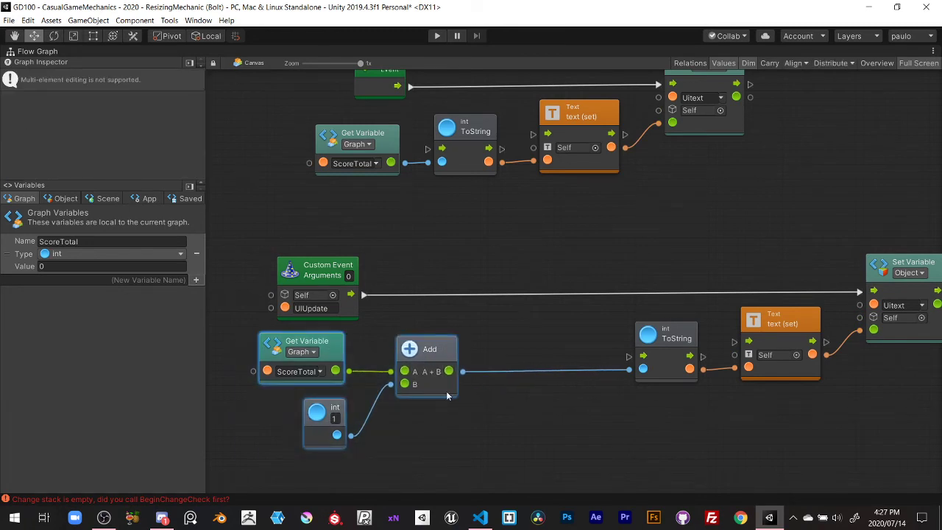
{"action": "left_click_drag", "start_coordinate": [447, 396], "coordinate": [584, 393]}
{"action": "left_click_drag", "start_coordinate": [342, 282], "coordinate": [587, 283]}
{"action": "scroll", "coordinate": [495, 267], "scroll_direction": "down", "scroll_amount": 2}
Wrap the Start event nodes in a new group
{"action": "left_click", "coordinate": [496, 266]}
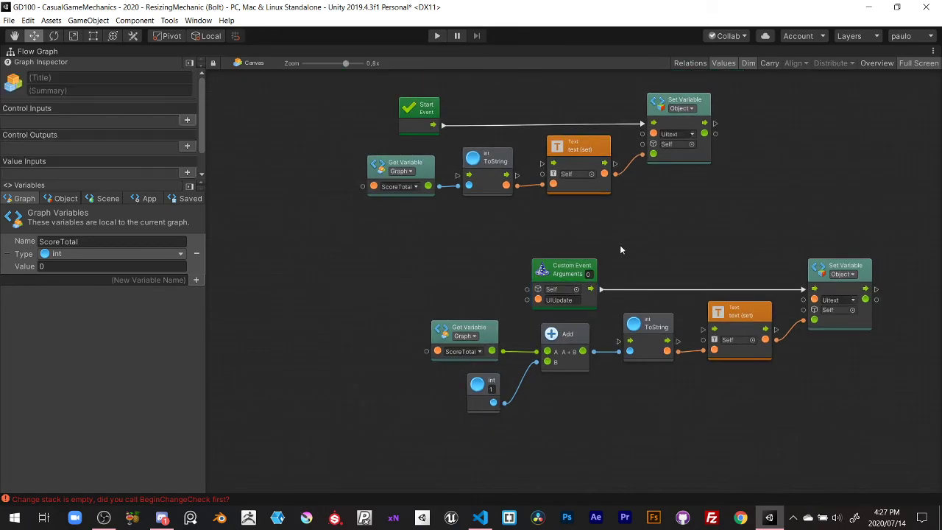
{"action": "middle_click_drag", "start_coordinate": [417, 138], "coordinate": [389, 180]}
{"action": "left_click_drag", "start_coordinate": [326, 103], "coordinate": [697, 257], "text": "ctrl"}
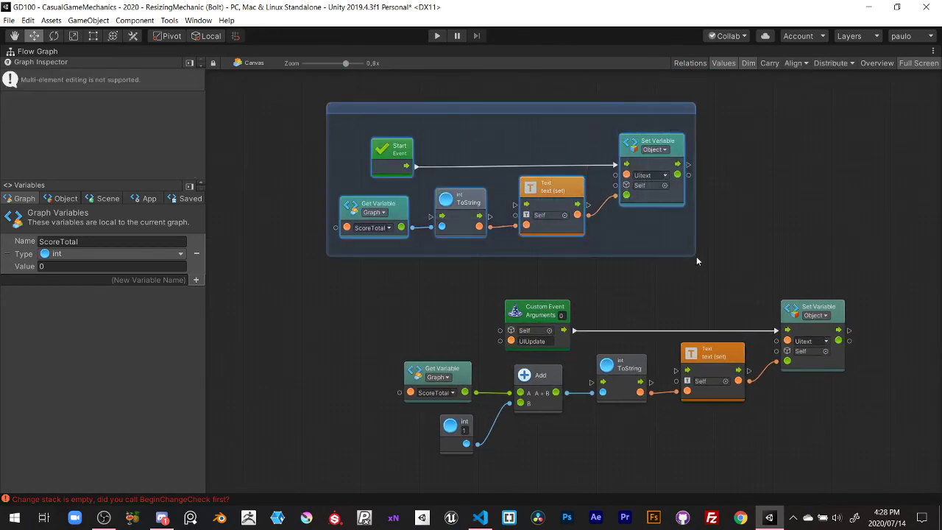
{"action": "scroll", "coordinate": [596, 228], "scroll_direction": "up", "scroll_amount": 2}
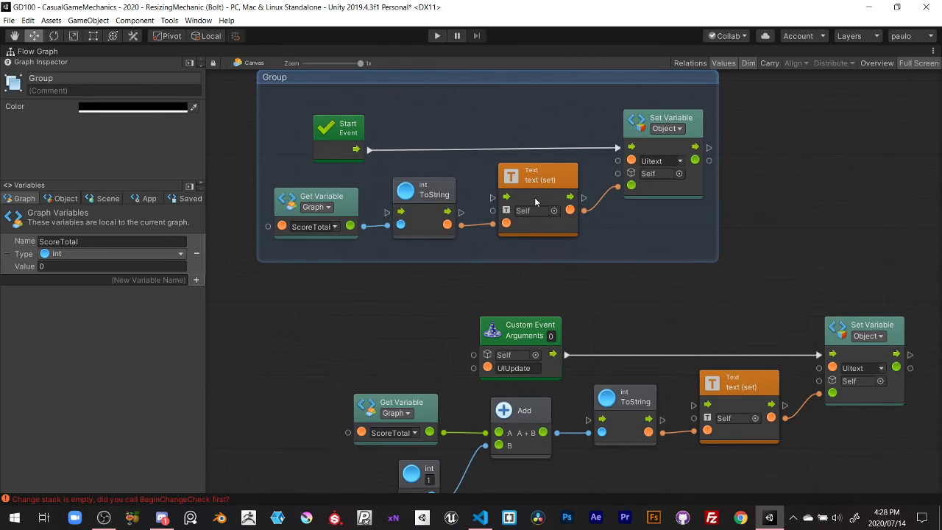
{"action": "left_click", "coordinate": [590, 295]}
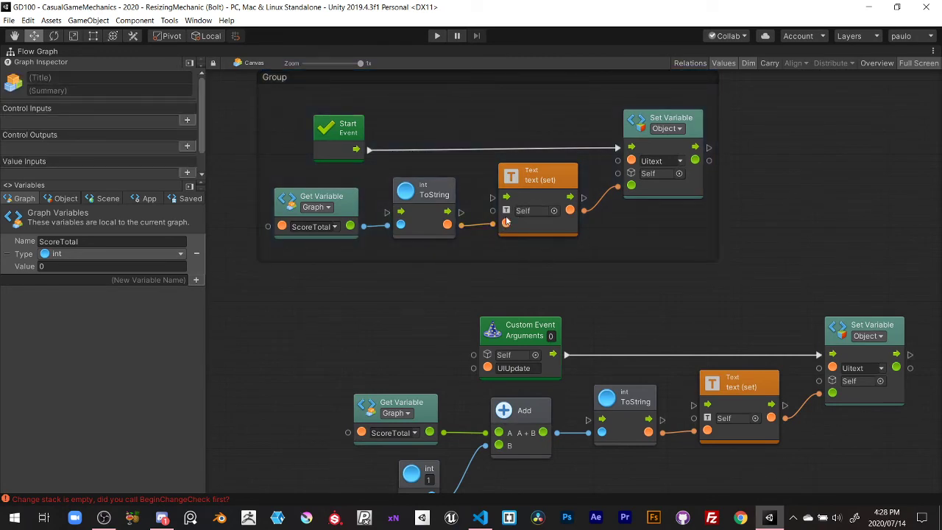
Replace Start's Set Variable node with a Uitext getter placed beside Text (set)
{"action": "left_click", "coordinate": [694, 134]}
{"action": "key", "text": "Delete"}
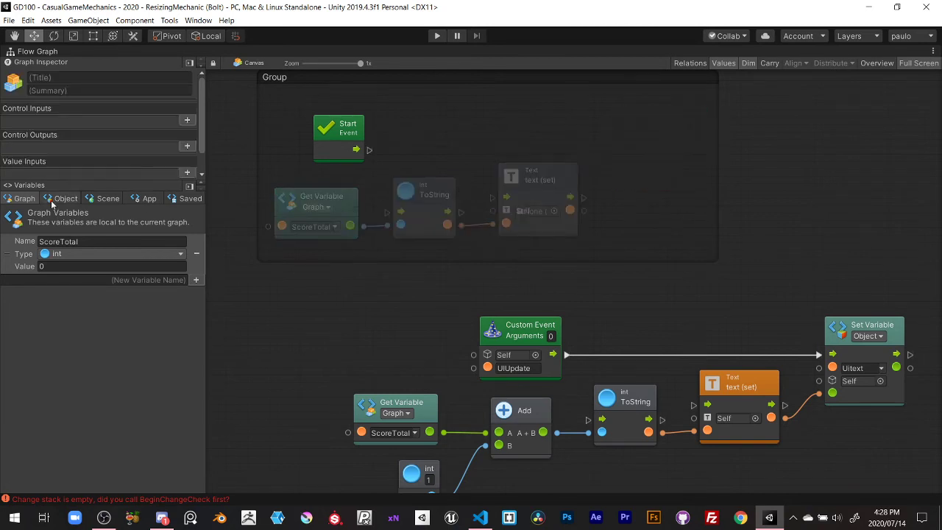
{"action": "left_click", "coordinate": [60, 198]}
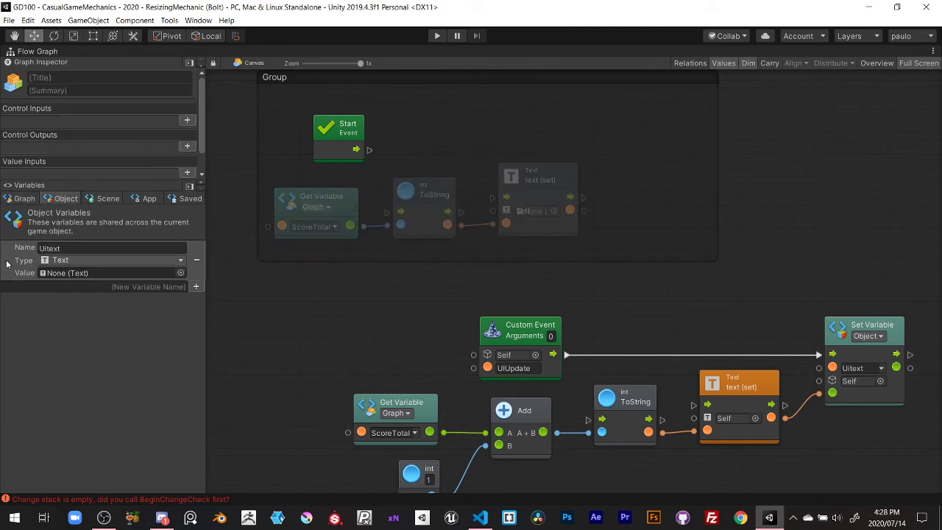
{"action": "mouse_move", "coordinate": [7, 264]}
{"action": "left_mouse_down"}
{"action": "mouse_move", "coordinate": [413, 296]}
{"action": "mouse_move", "coordinate": [579, 134]}
{"action": "left_mouse_up"}
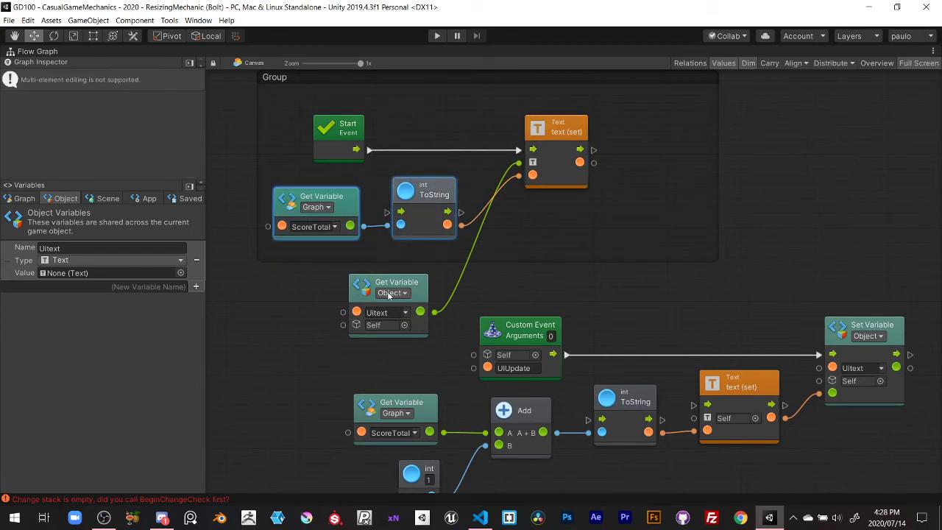
{"action": "mouse_move", "coordinate": [409, 288]}
{"action": "left_mouse_down"}
{"action": "mouse_move", "coordinate": [459, 172]}
{"action": "mouse_move", "coordinate": [460, 241]}
{"action": "left_mouse_up"}
{"action": "left_click", "coordinate": [430, 190]}
{"action": "left_click", "coordinate": [346, 208], "text": "ctrl"}
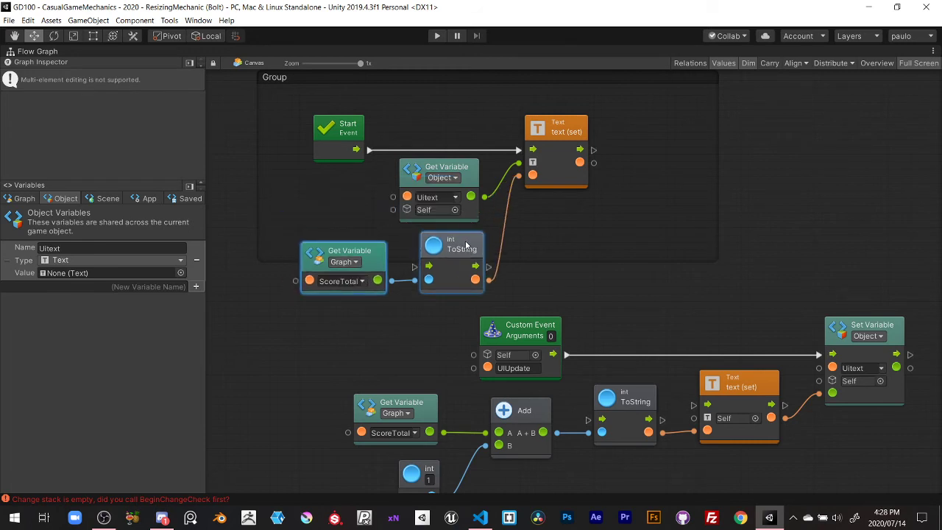
Assign the ScoreText object as the Uitext variable's value
{"action": "left_click", "coordinate": [180, 273]}
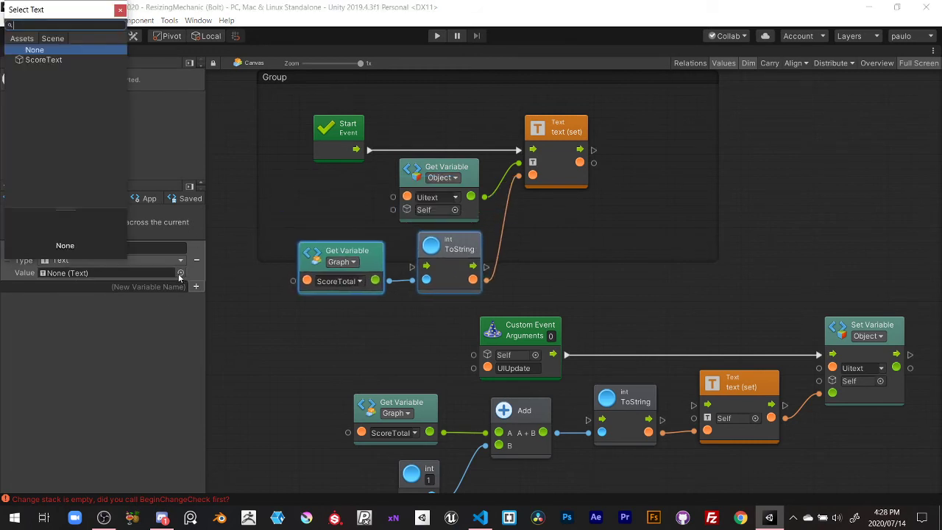
{"action": "left_click", "coordinate": [46, 60]}
{"action": "left_click", "coordinate": [120, 9]}
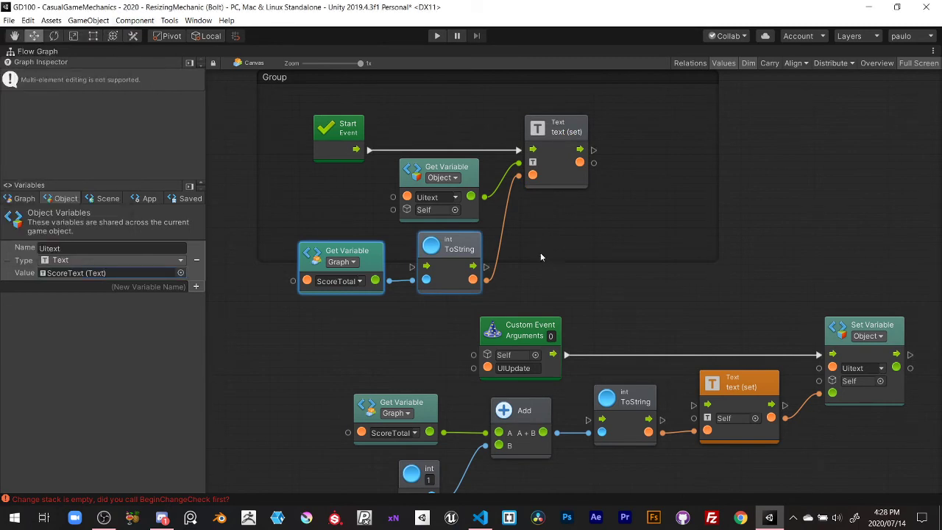
{"action": "middle_click_drag", "start_coordinate": [541, 257], "coordinate": [482, 218]}
{"action": "left_click", "coordinate": [290, 223]}
{"action": "left_click", "coordinate": [322, 221]}
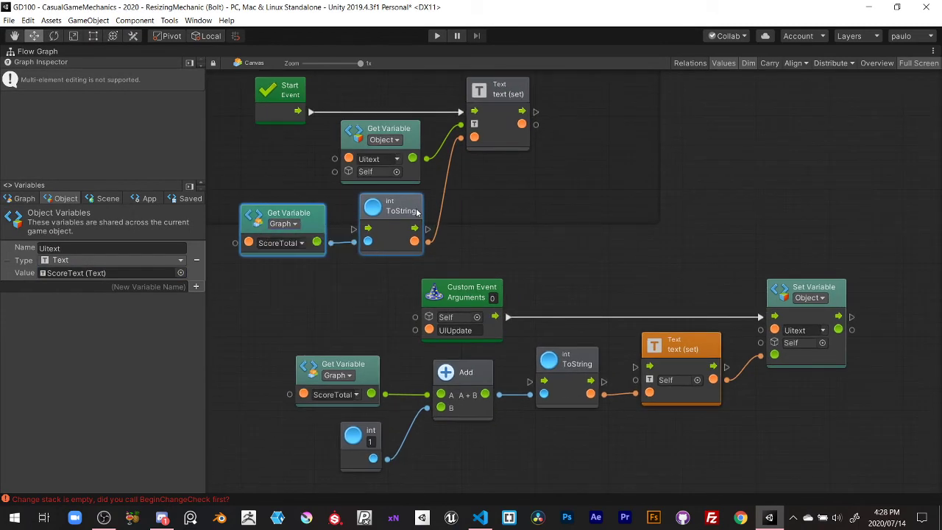
Duplicate the Uitext, ToString and Text (set) nodes and place the copies beside UIUpdate
{"action": "left_click", "coordinate": [417, 140]}
{"action": "left_click", "coordinate": [413, 210], "text": "ctrl"}
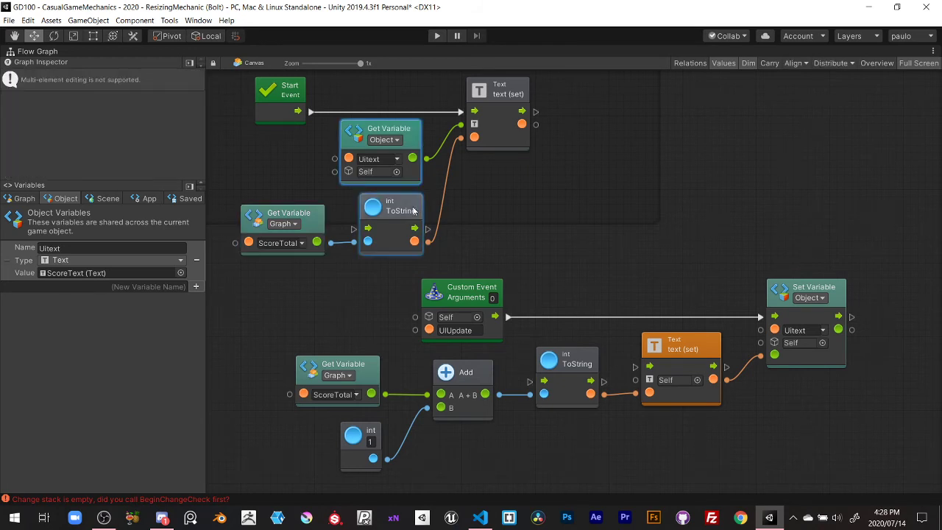
{"action": "left_click", "coordinate": [496, 127], "text": "ctrl"}
{"action": "key", "text": "ctrl+d"}
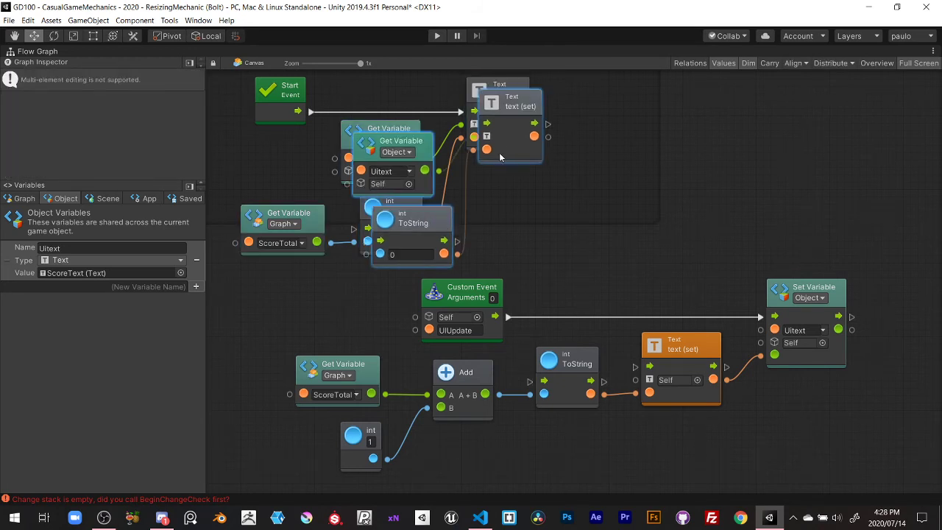
{"action": "left_click_drag", "start_coordinate": [503, 142], "coordinate": [793, 460]}
{"action": "middle_click_drag", "start_coordinate": [651, 416], "coordinate": [587, 286]}
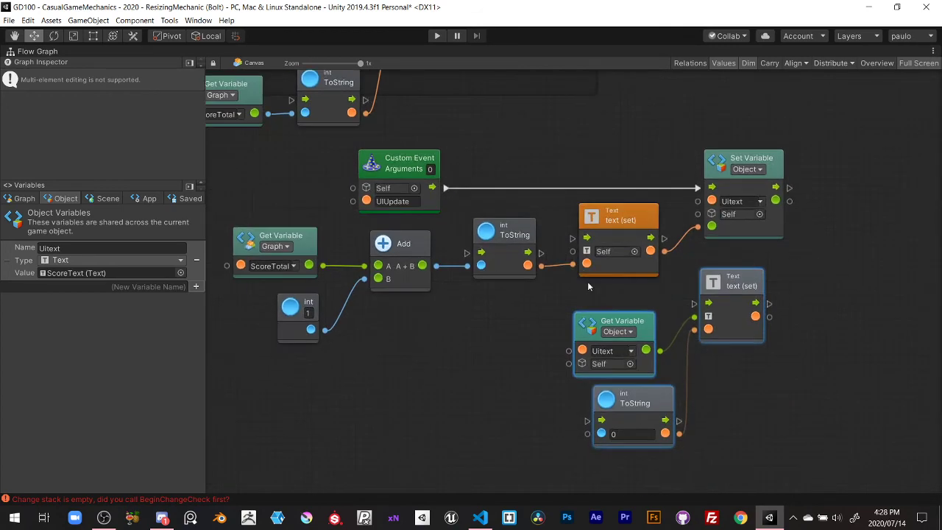
{"action": "left_click", "coordinate": [484, 312]}
Delete the old ToString, Text (set) and Set Variable nodes
{"action": "left_click", "coordinate": [509, 250]}
{"action": "key", "text": "Delete"}
{"action": "left_click", "coordinate": [618, 216]}
{"action": "key", "text": "Delete"}
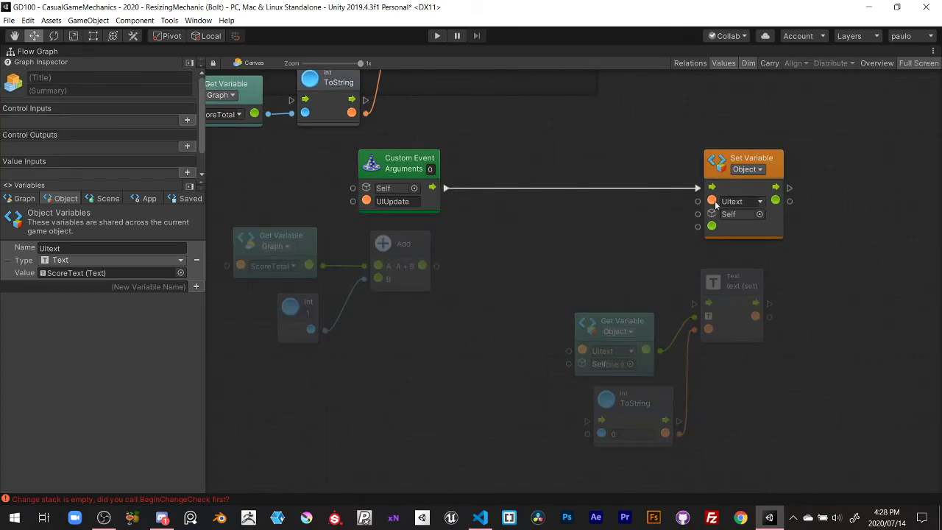
{"action": "left_click", "coordinate": [747, 169]}
{"action": "left_click", "coordinate": [777, 170]}
{"action": "left_click", "coordinate": [723, 194]}
{"action": "key", "text": "Delete"}
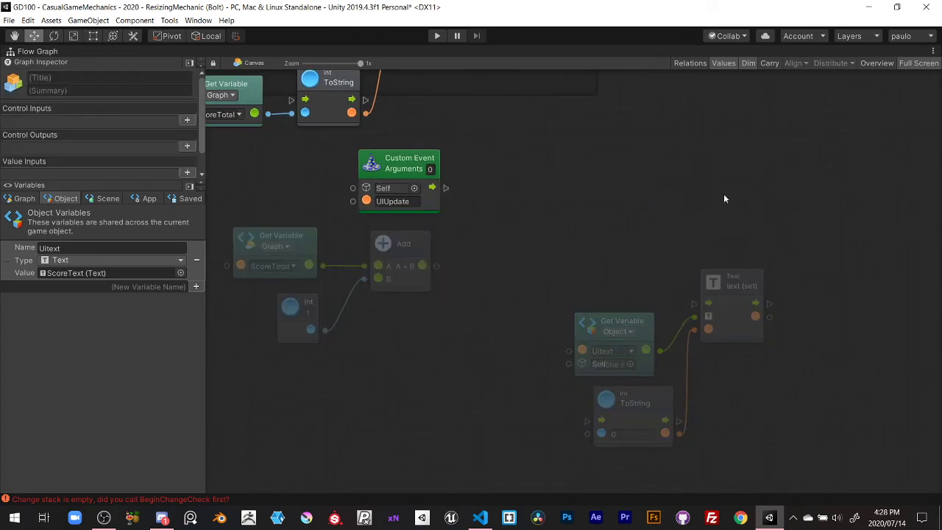
Wire Add into the new ToString and UIUpdate's flow into the new Text (set)
{"action": "left_click_drag", "start_coordinate": [436, 265], "coordinate": [589, 435]}
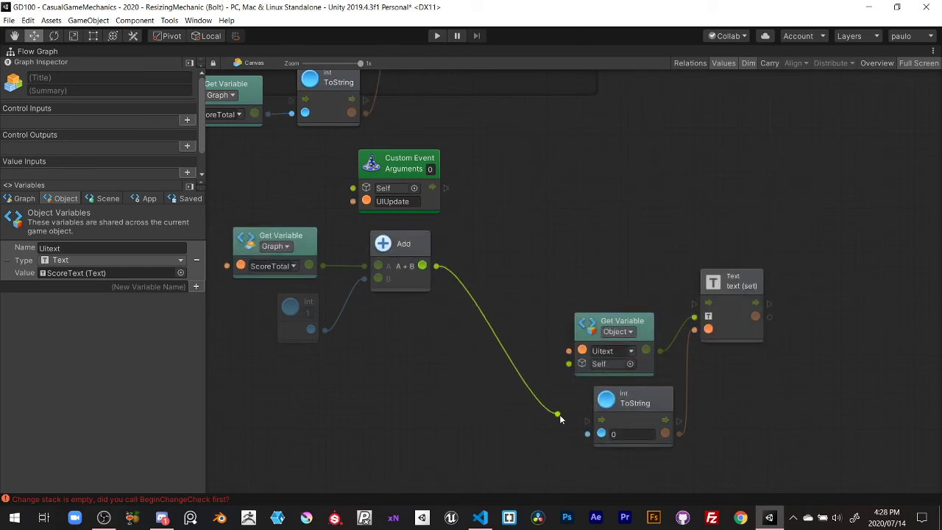
{"action": "left_click_drag", "start_coordinate": [443, 189], "coordinate": [707, 303]}
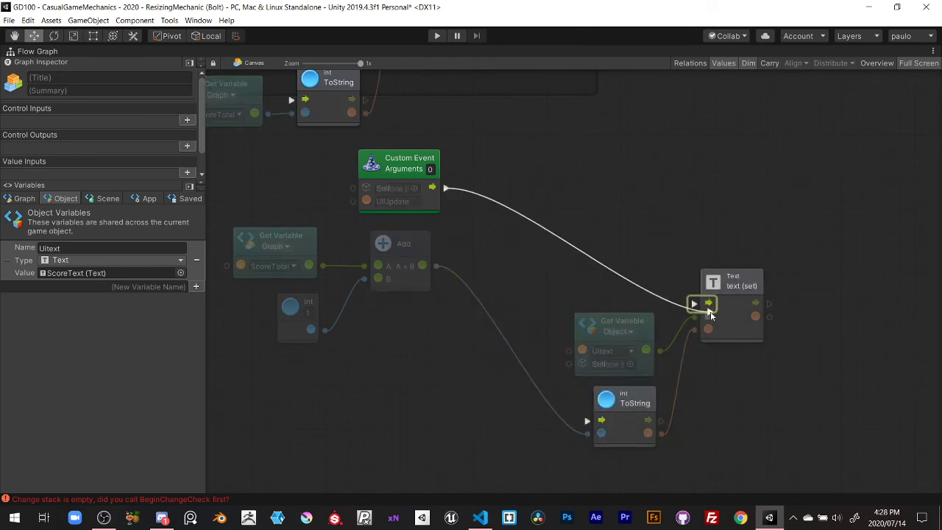
{"action": "left_click_drag", "start_coordinate": [595, 248], "coordinate": [787, 442]}
{"action": "left_click_drag", "start_coordinate": [744, 309], "coordinate": [669, 192]}
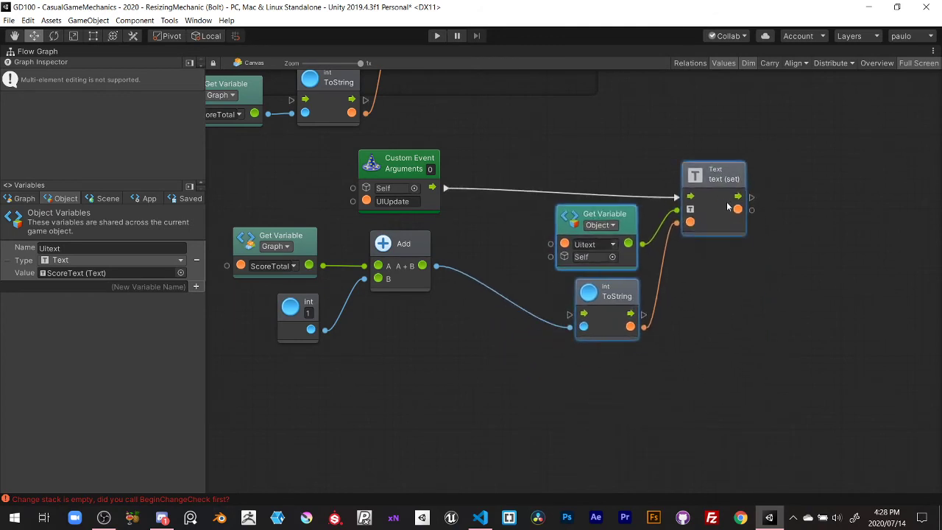
{"action": "middle_click_drag", "start_coordinate": [465, 342], "coordinate": [548, 339]}
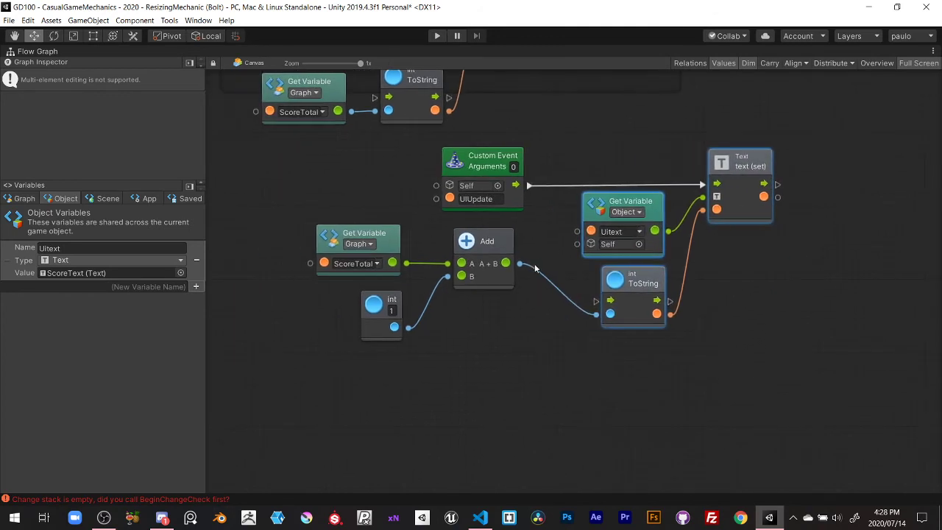
Rearrange the ScoreTotal, Add and UIUpdate chain and the Start group's nodes
{"action": "left_click_drag", "start_coordinate": [525, 236], "coordinate": [345, 349]}
{"action": "left_click_drag", "start_coordinate": [492, 283], "coordinate": [547, 339]}
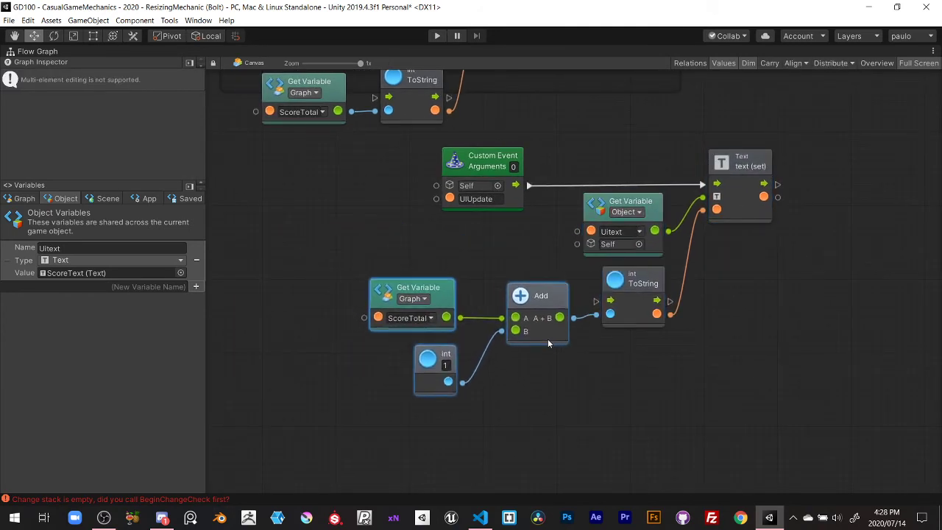
{"action": "scroll", "coordinate": [490, 124], "scroll_direction": "up", "scroll_amount": 2}
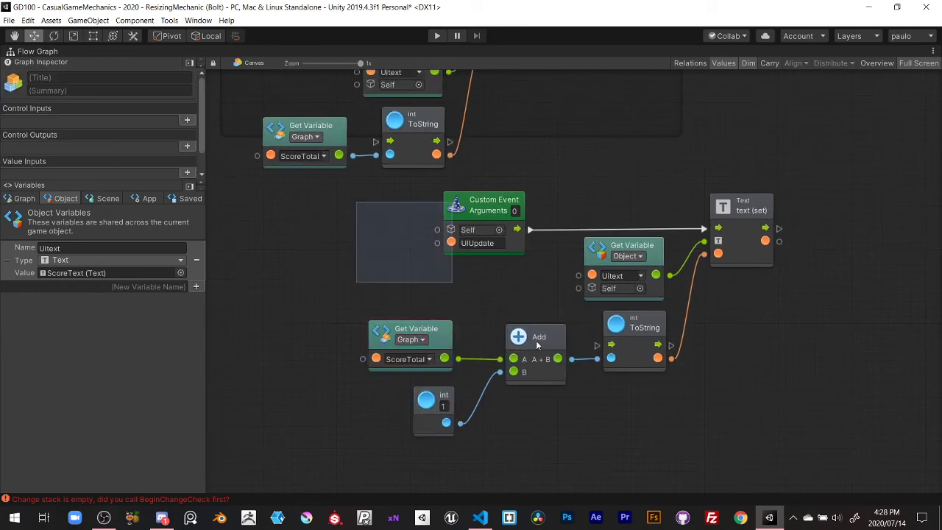
{"action": "left_click_drag", "start_coordinate": [356, 202], "coordinate": [780, 449]}
{"action": "left_click_drag", "start_coordinate": [475, 232], "coordinate": [353, 352]}
{"action": "middle_click_drag", "start_coordinate": [380, 269], "coordinate": [453, 421]}
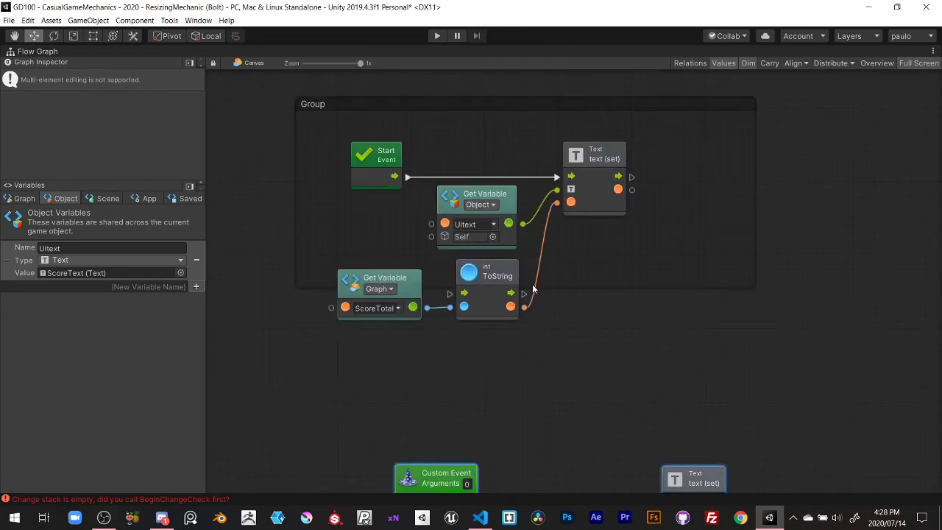
{"action": "left_click_drag", "start_coordinate": [334, 126], "coordinate": [643, 346]}
{"action": "left_click_drag", "start_coordinate": [377, 163], "coordinate": [367, 144]}
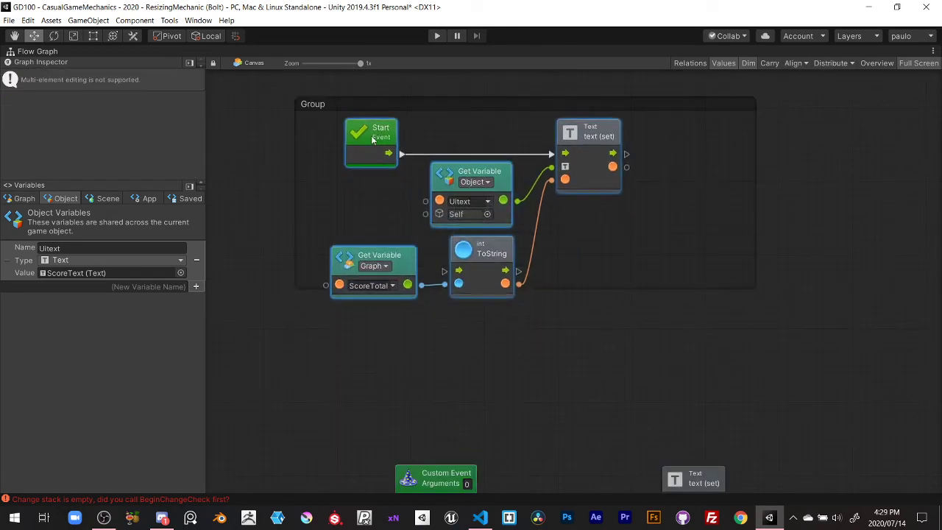
Resize the Start group to its nodes and title it 'Setting Ui display text to score total at start'
{"action": "left_click_drag", "start_coordinate": [546, 292], "coordinate": [547, 315]}
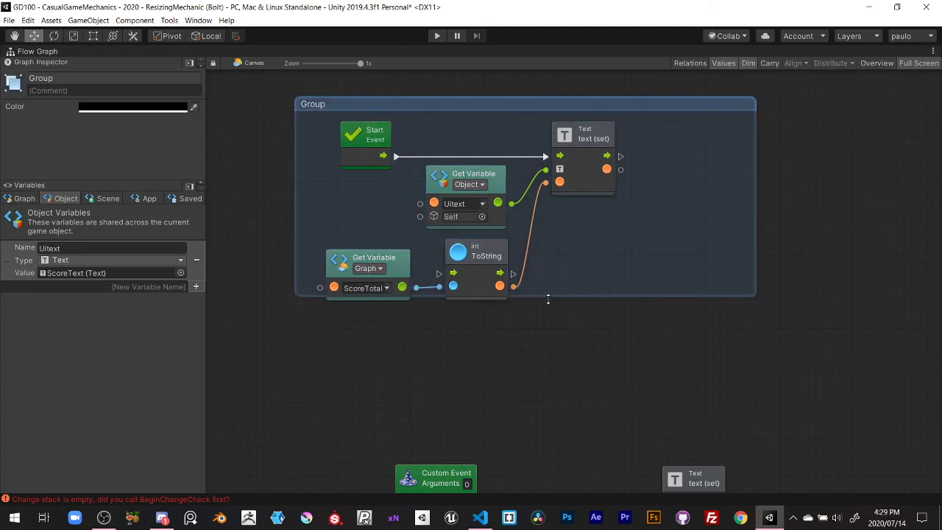
{"action": "left_click_drag", "start_coordinate": [755, 168], "coordinate": [641, 169]}
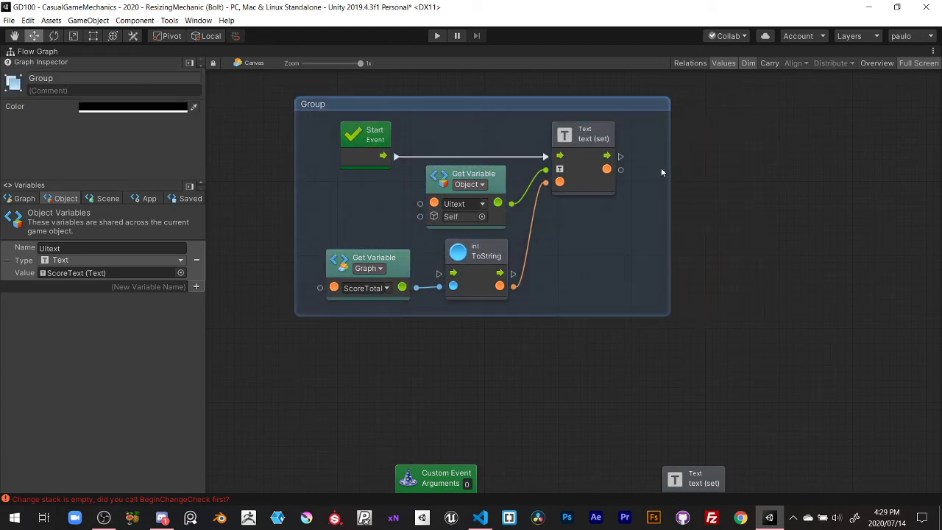
{"action": "key", "text": "ctrl+a"}
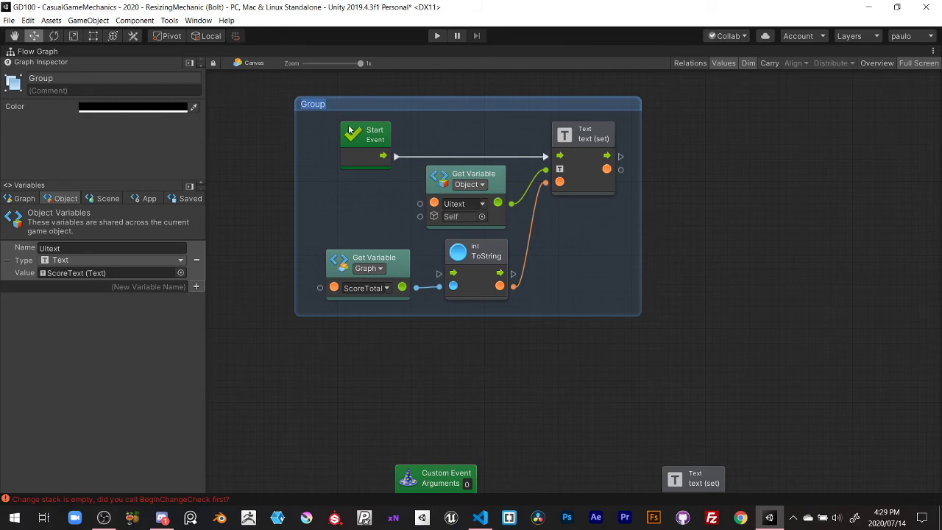
{"action": "type", "text": "Setting Ui"}
{"action": "type", "text": " displa"}
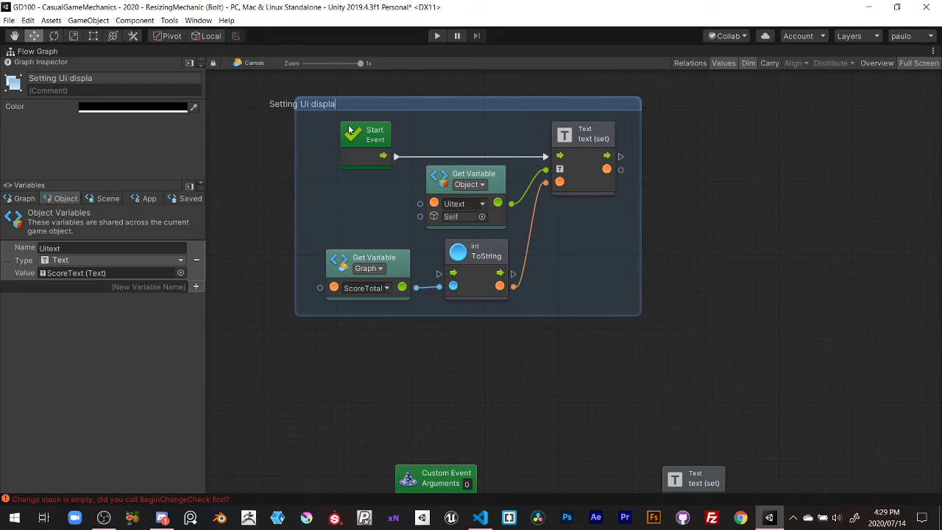
{"action": "type", "text": "y text to "}
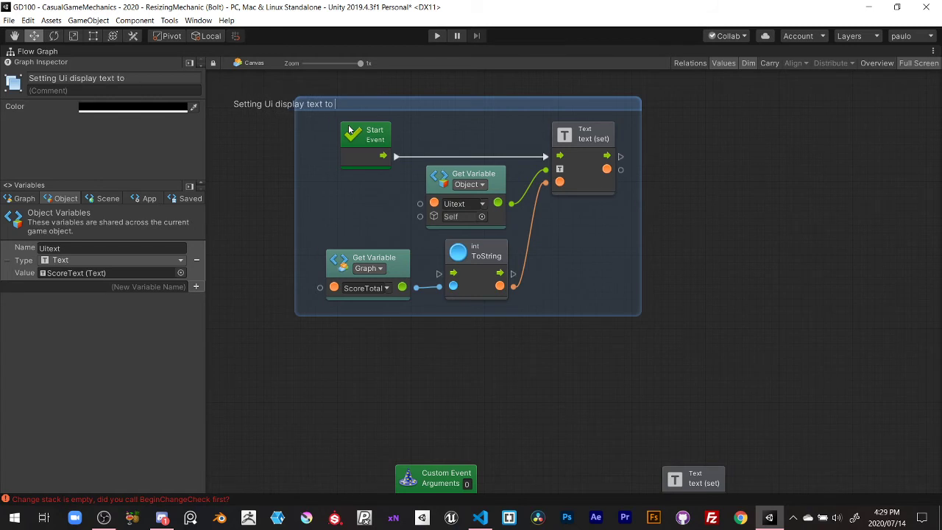
{"action": "type", "text": "score tot"}
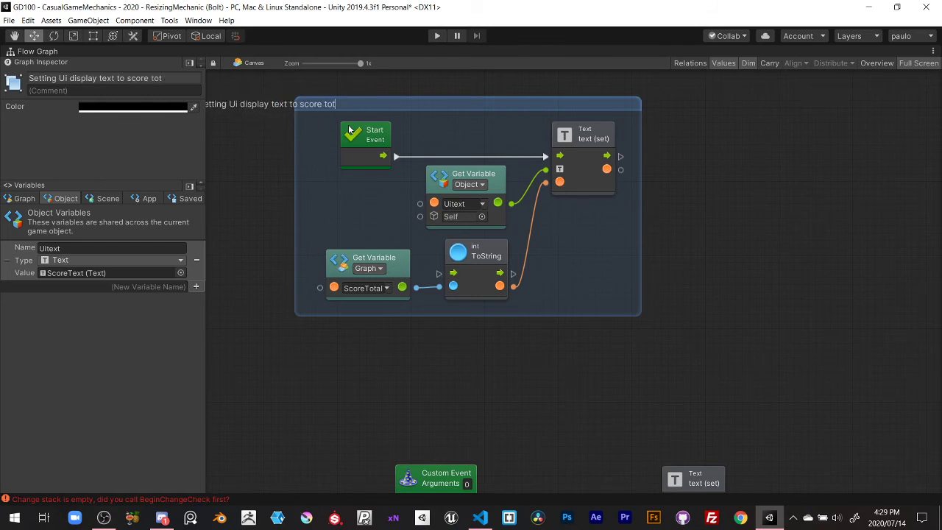
{"action": "type", "text": "al at s"}
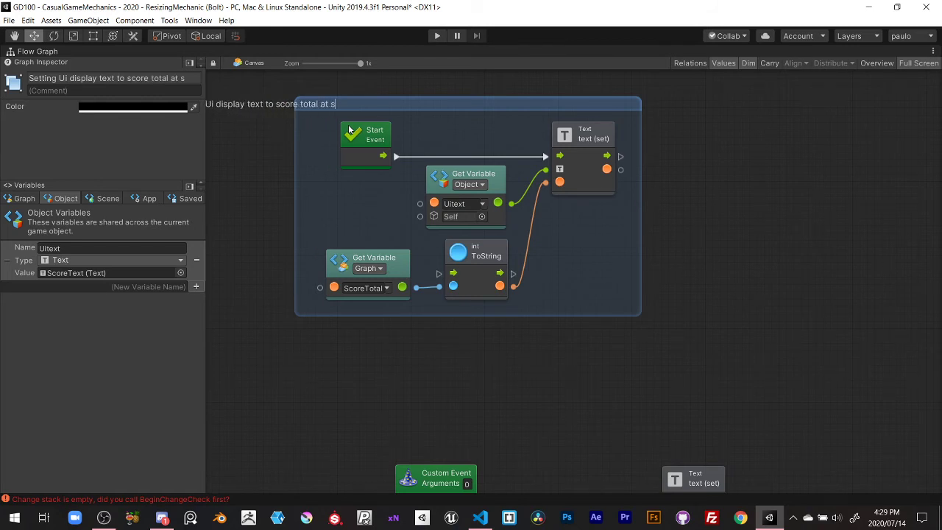
{"action": "type", "text": "tart"}
{"action": "key", "text": "Return"}
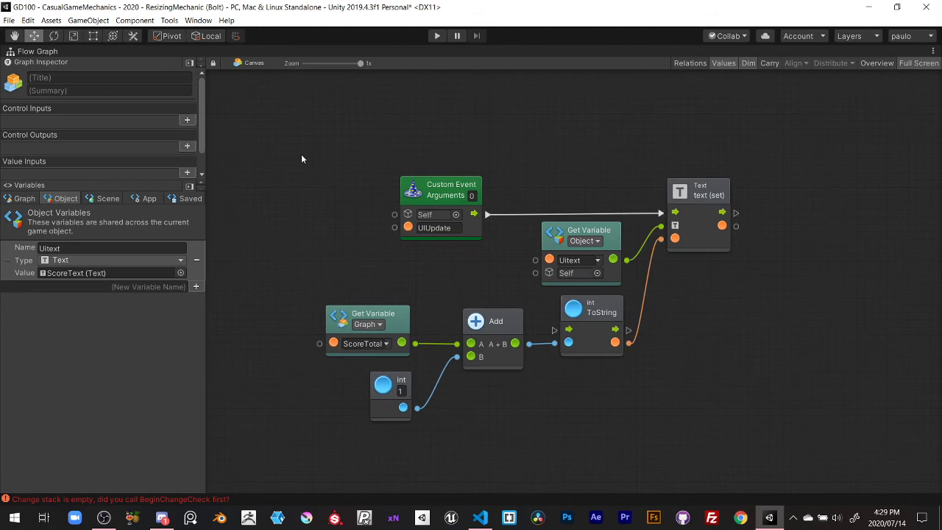
Group the UIUpdate nodes and title the group 'Updated UI Text to score tottal when needed'
{"action": "left_click_drag", "start_coordinate": [301, 154], "coordinate": [759, 430], "text": "ctrl"}
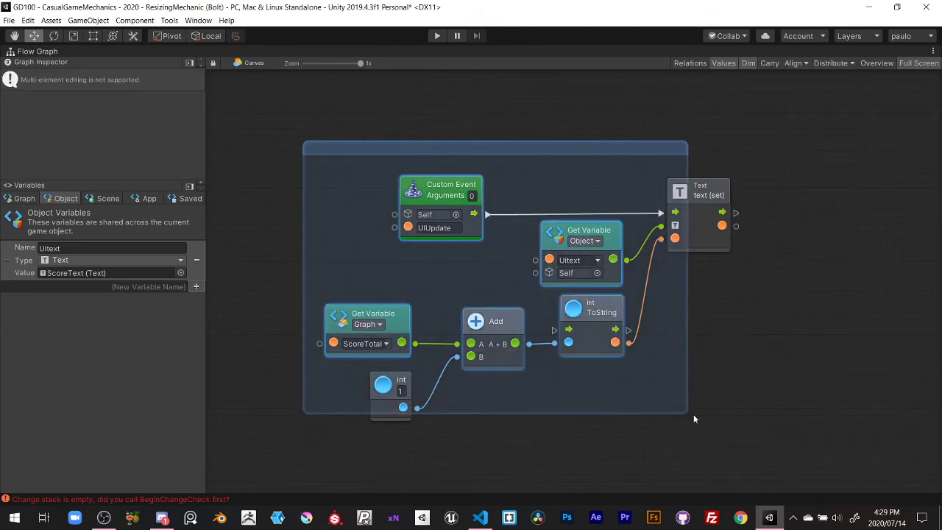
{"action": "left_click", "coordinate": [331, 149]}
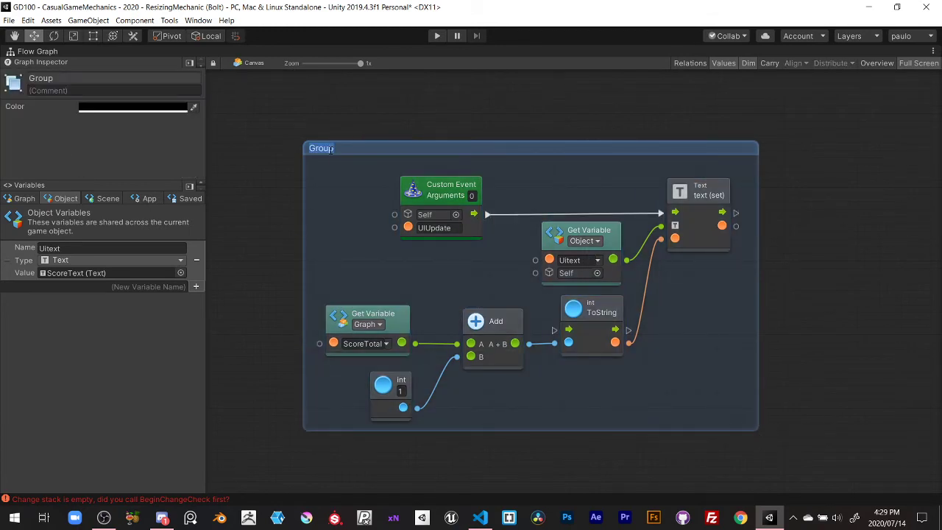
{"action": "type", "text": "Up"}
{"action": "type", "text": "dated UI Text"}
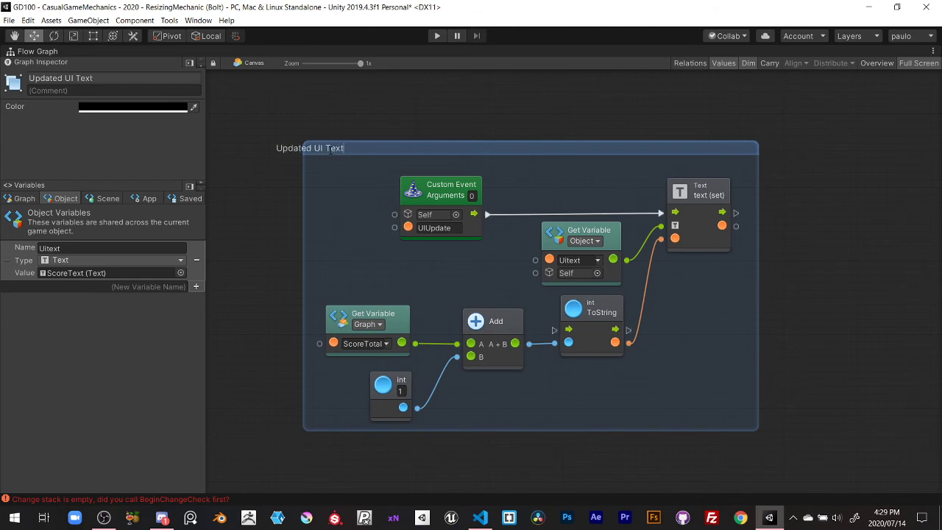
{"action": "type", "text": " to score"}
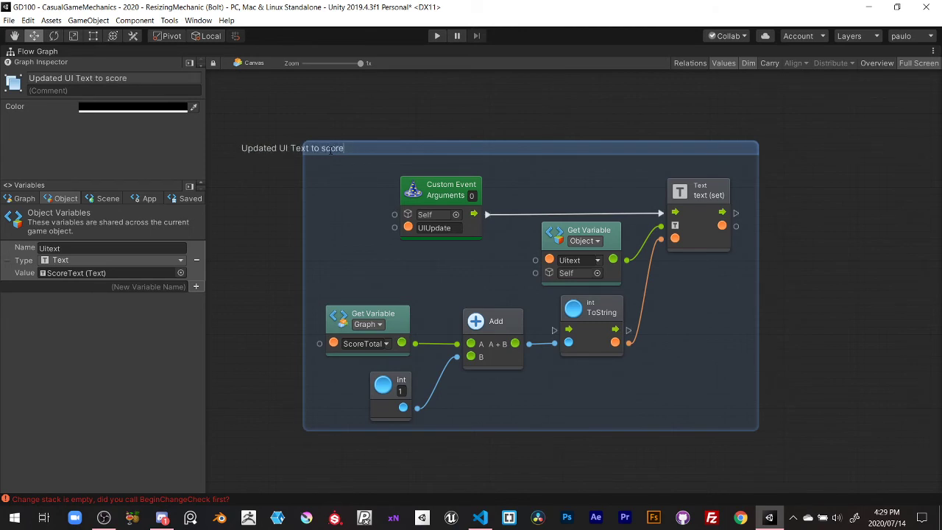
{"action": "type", "text": " tottal w"}
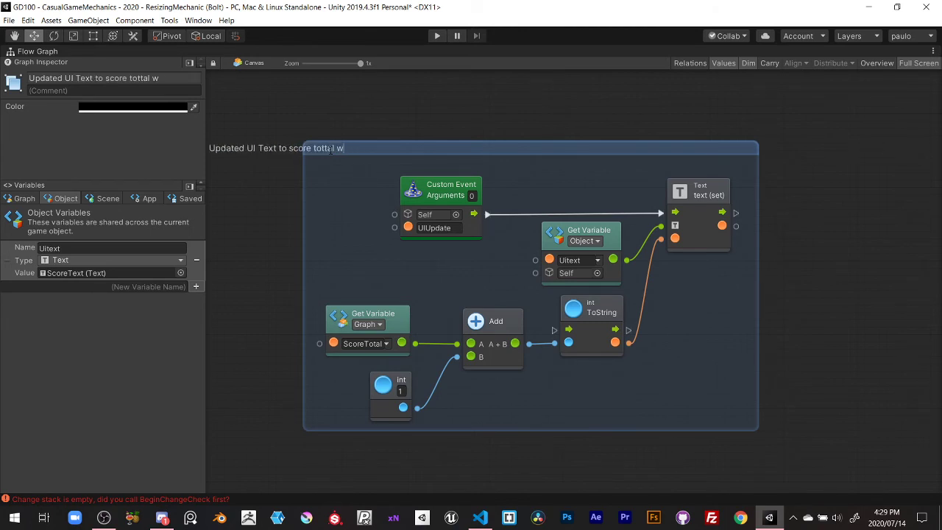
{"action": "type", "text": "hen needed"}
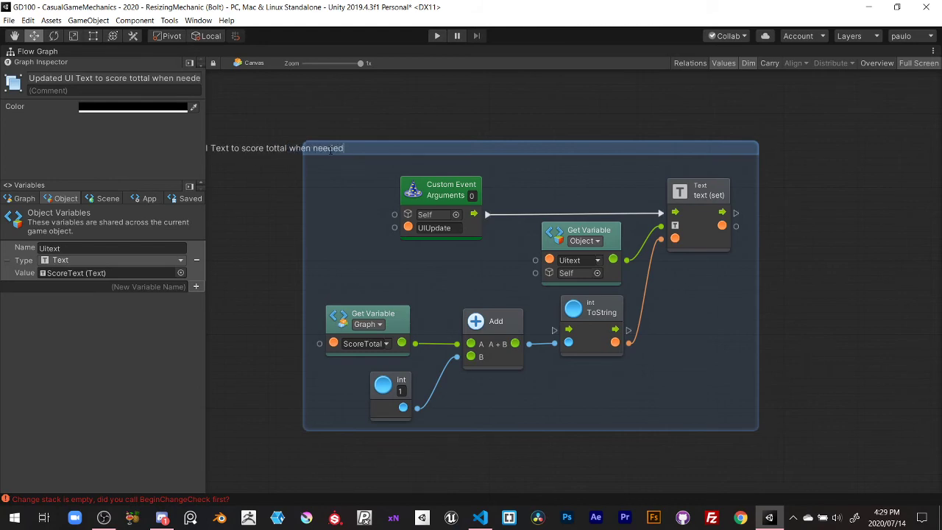
{"action": "key", "text": "Return"}
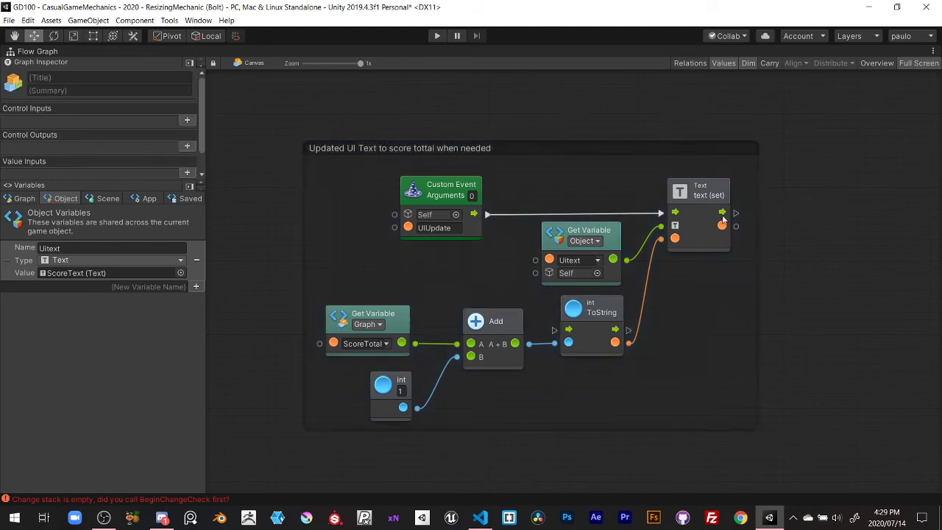
Tidy the group's position and the Custom Event node, then restore the normal layout
{"action": "scroll", "coordinate": [603, 236], "scroll_direction": "up", "scroll_amount": 5}
{"action": "left_click_drag", "start_coordinate": [557, 284], "coordinate": [551, 181]}
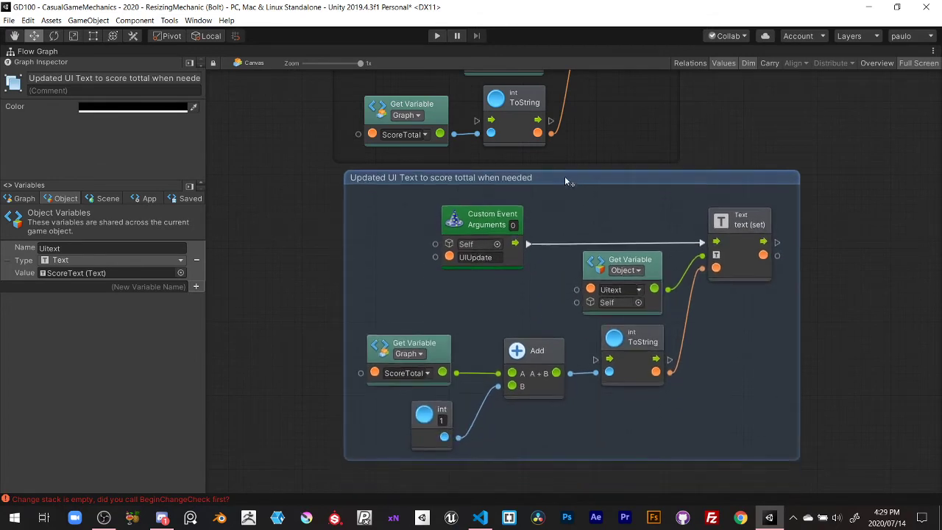
{"action": "left_click_drag", "start_coordinate": [468, 233], "coordinate": [505, 231]}
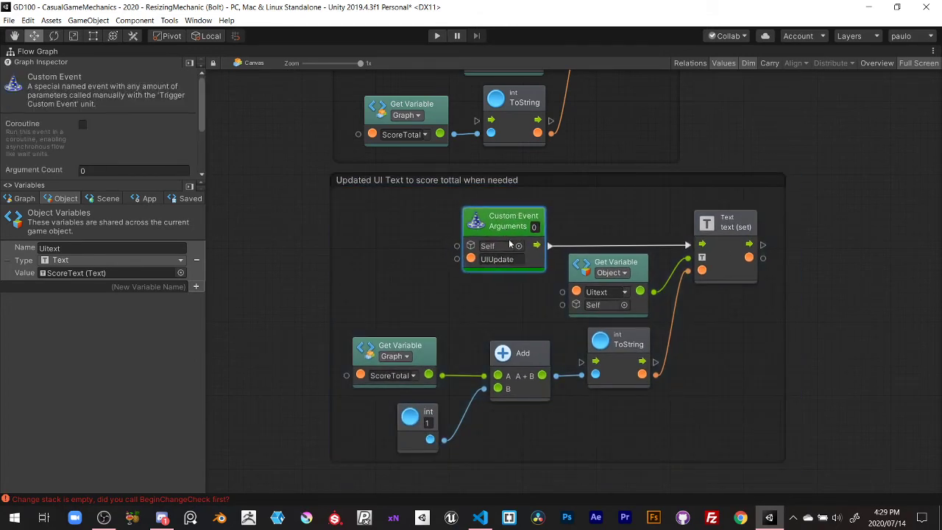
{"action": "left_click", "coordinate": [500, 259]}
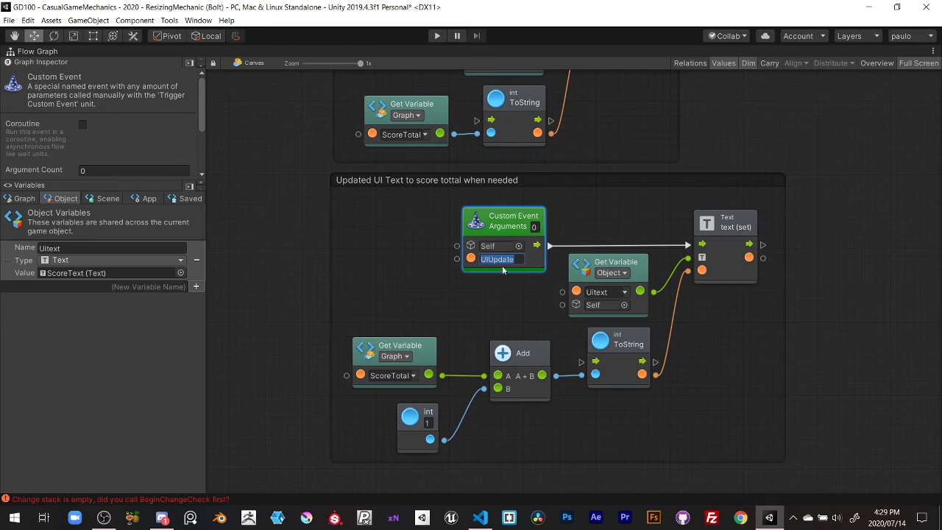
{"action": "left_click", "coordinate": [835, 250]}
{"action": "scroll", "coordinate": [797, 254], "scroll_direction": "down", "scroll_amount": 1}
{"action": "key", "text": "shift+space"}
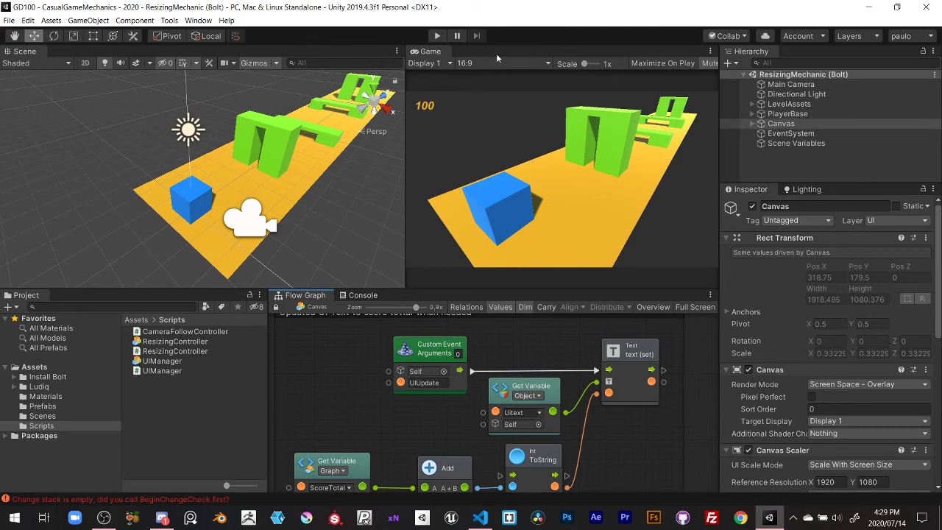
Play-test the game with score at 0, then open PlayerBase's flow graph maximized
{"action": "left_click", "coordinate": [437, 38]}
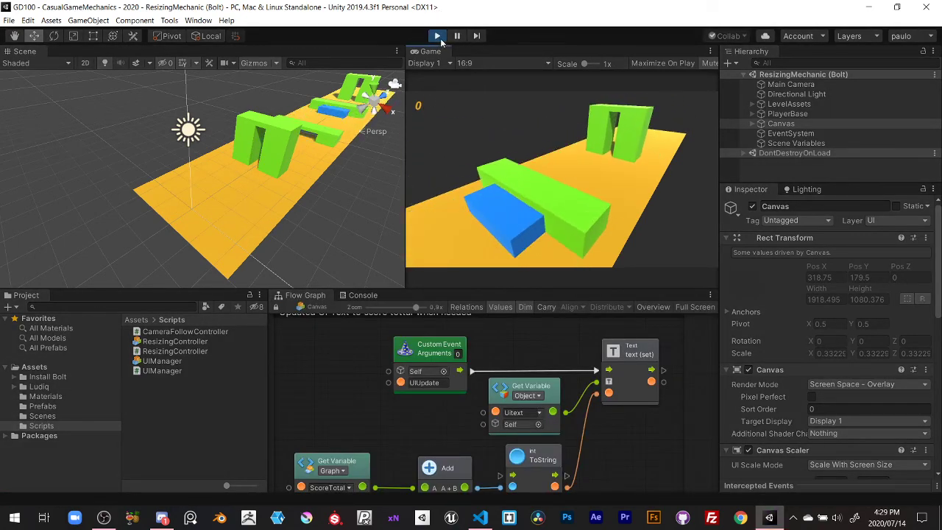
{"action": "left_click", "coordinate": [437, 36]}
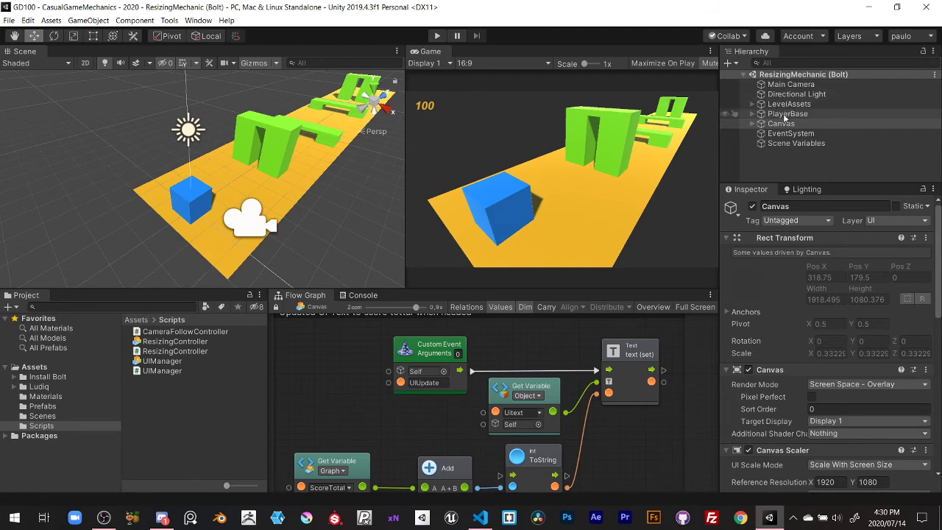
{"action": "left_click", "coordinate": [786, 114]}
{"action": "key", "text": "shift+space"}
Add an On Trigger Enter event node to PlayerBase's graph via the OnTriggerEnter search
{"action": "scroll", "coordinate": [509, 325], "scroll_direction": "down", "scroll_amount": 3}
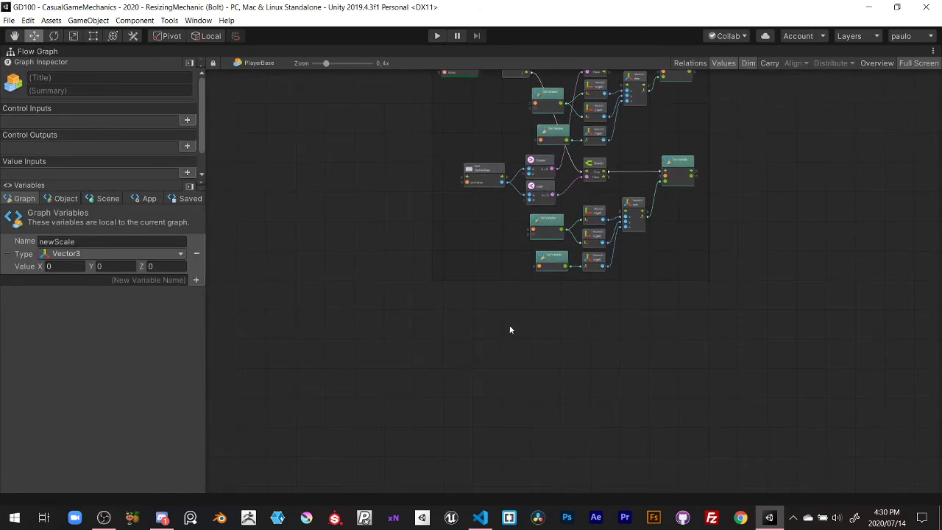
{"action": "scroll", "coordinate": [509, 299], "scroll_direction": "up", "scroll_amount": 4, "text": "ctrl"}
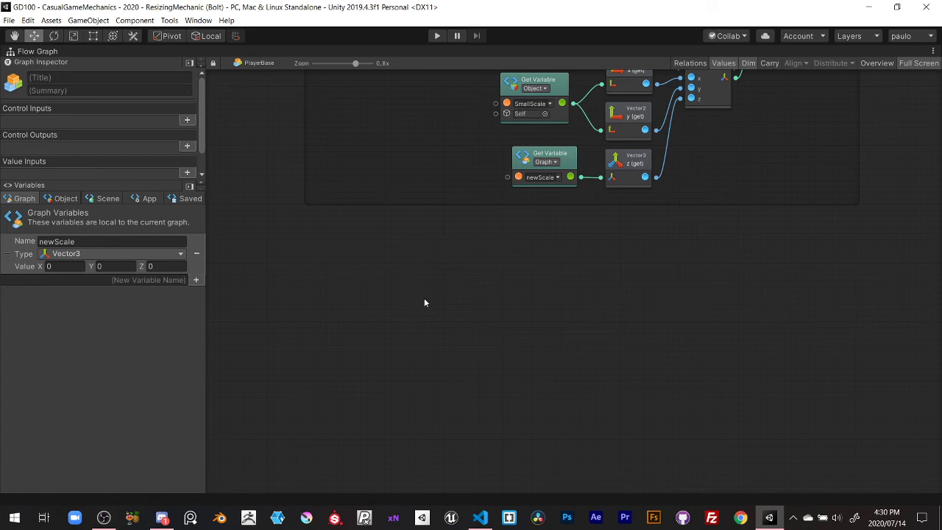
{"action": "middle_click_drag", "start_coordinate": [413, 260], "coordinate": [370, 231]}
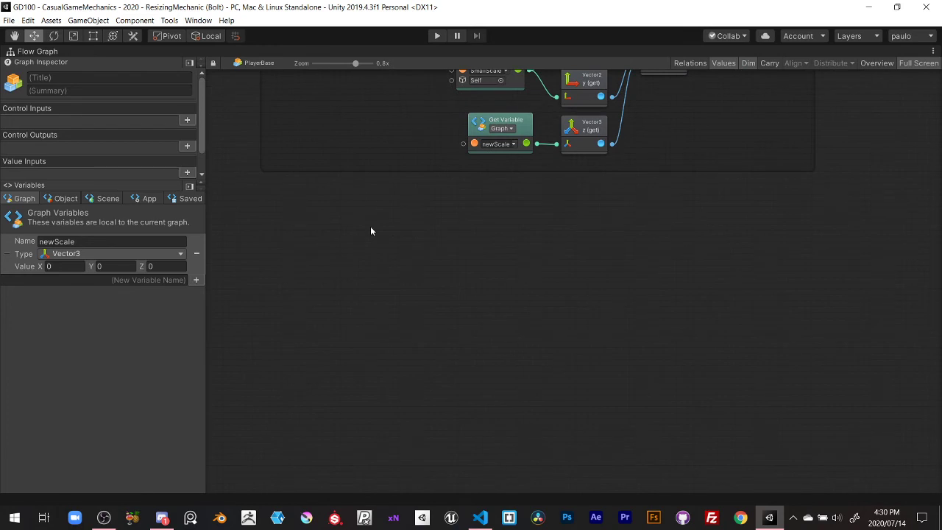
{"action": "right_click", "coordinate": [345, 242]}
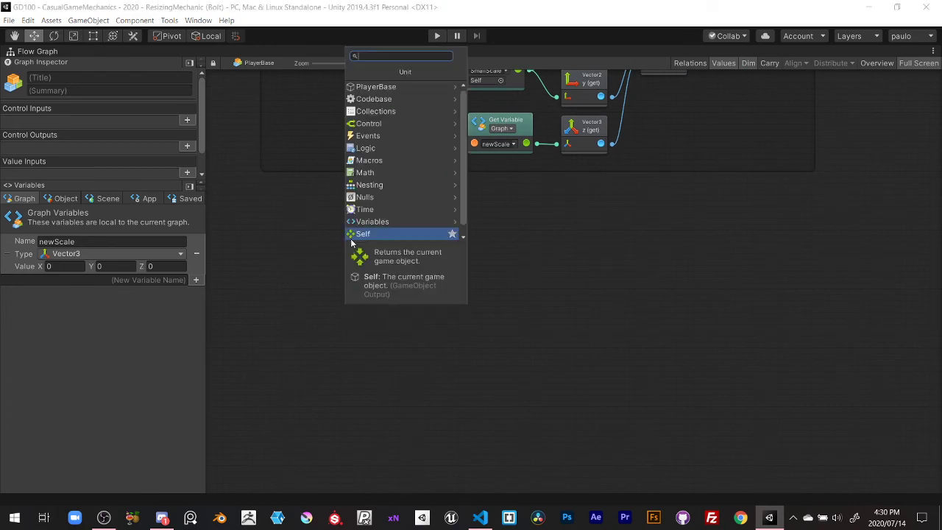
{"action": "type", "text": "OnT"}
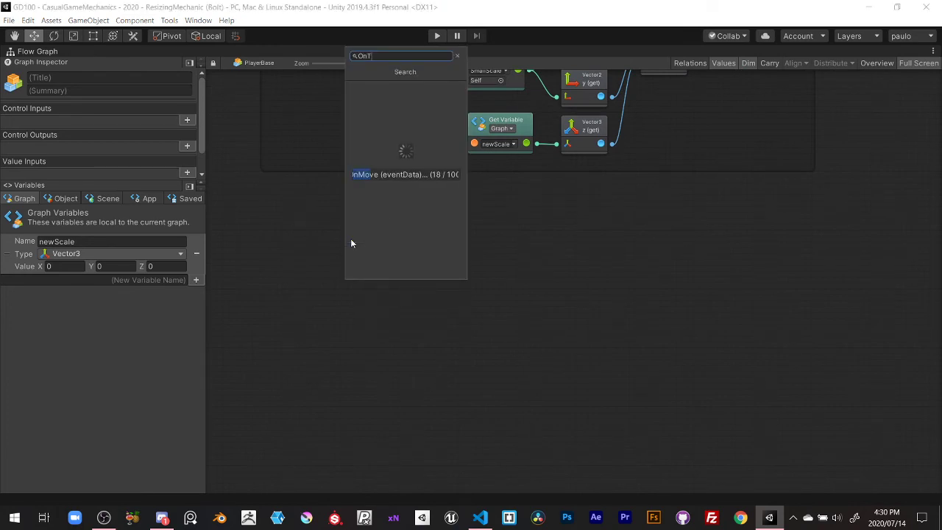
{"action": "type", "text": "riggerEnter"}
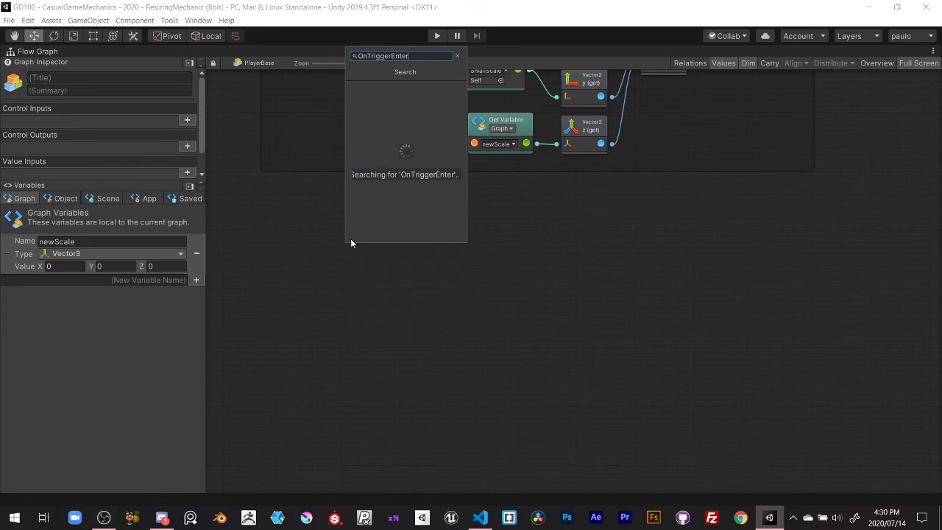
{"action": "left_click", "coordinate": [416, 90]}
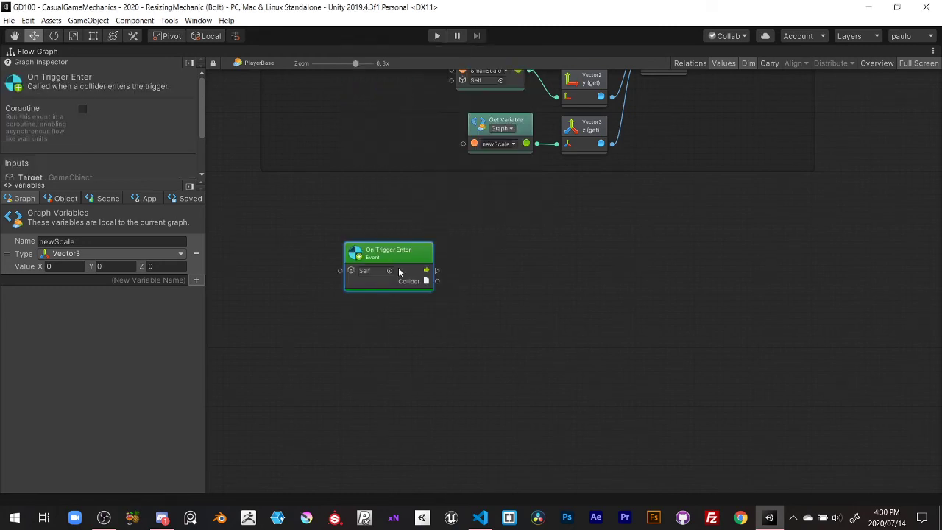
{"action": "key", "text": "shift+space"}
{"action": "key", "text": "Down"}
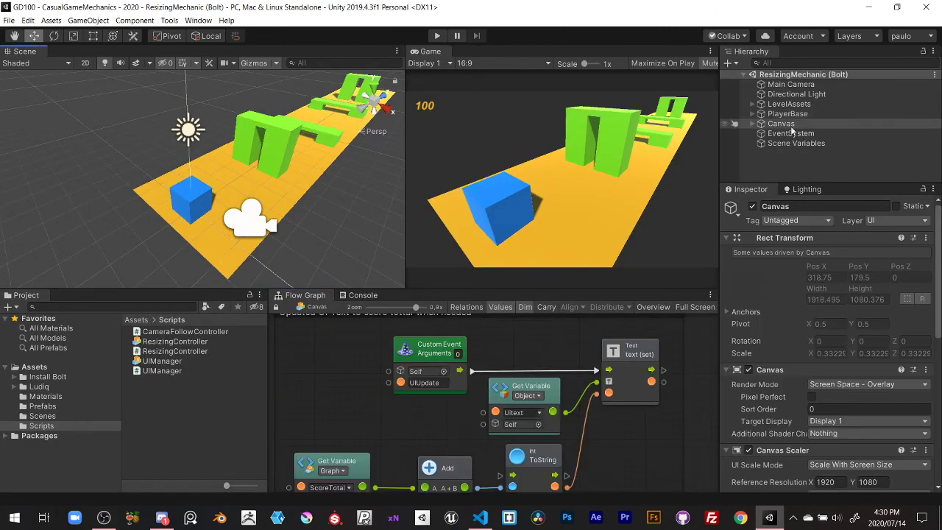
Inspect the ScoreCounter's Box Collider in the tall obstacle to confirm Is Trigger is on
{"action": "left_click", "coordinate": [264, 147]}
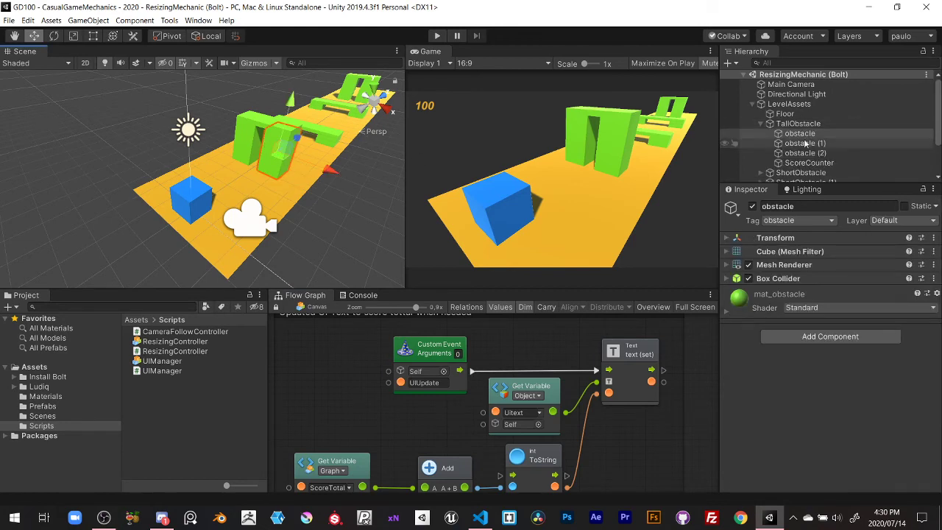
{"action": "right_click_drag", "start_coordinate": [184, 103], "coordinate": [243, 166]}
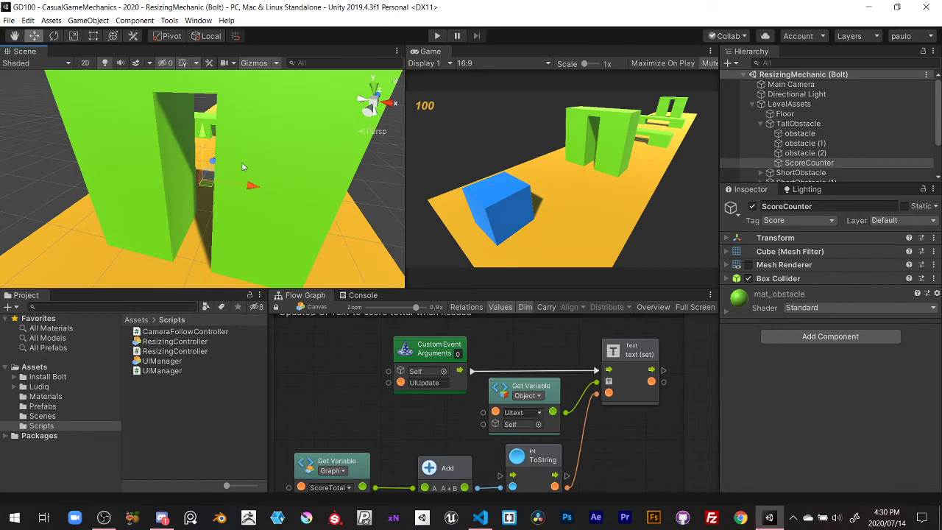
{"action": "left_click", "coordinate": [779, 278]}
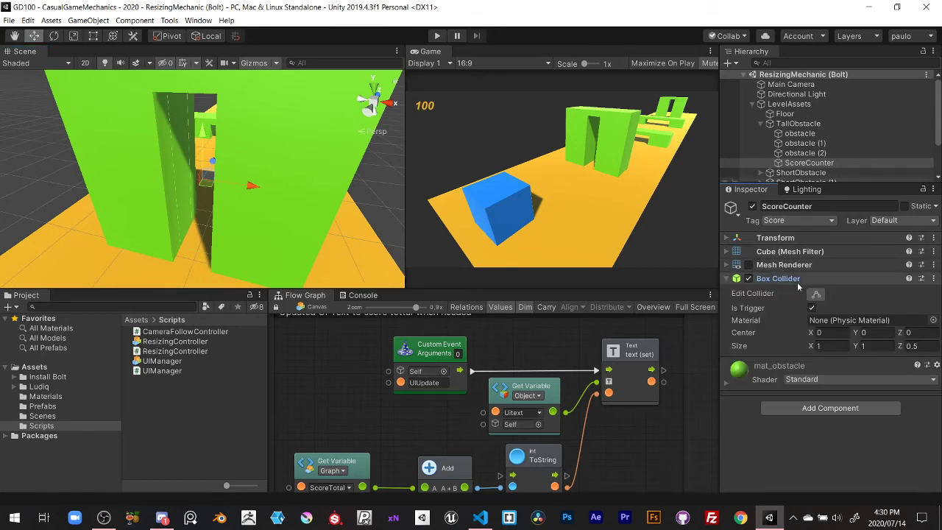
{"action": "right_click_drag", "start_coordinate": [294, 177], "coordinate": [243, 154]}
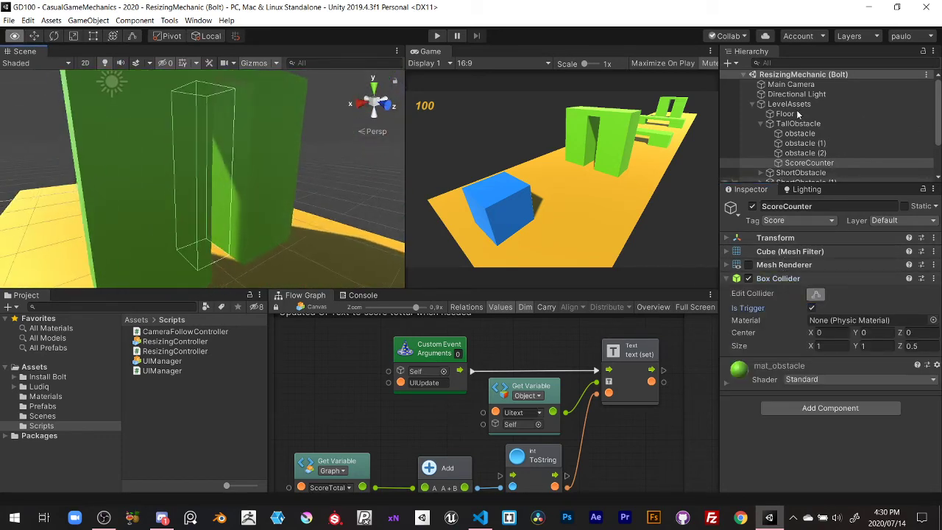
{"action": "right_click_drag", "start_coordinate": [940, 133], "coordinate": [330, 188]}
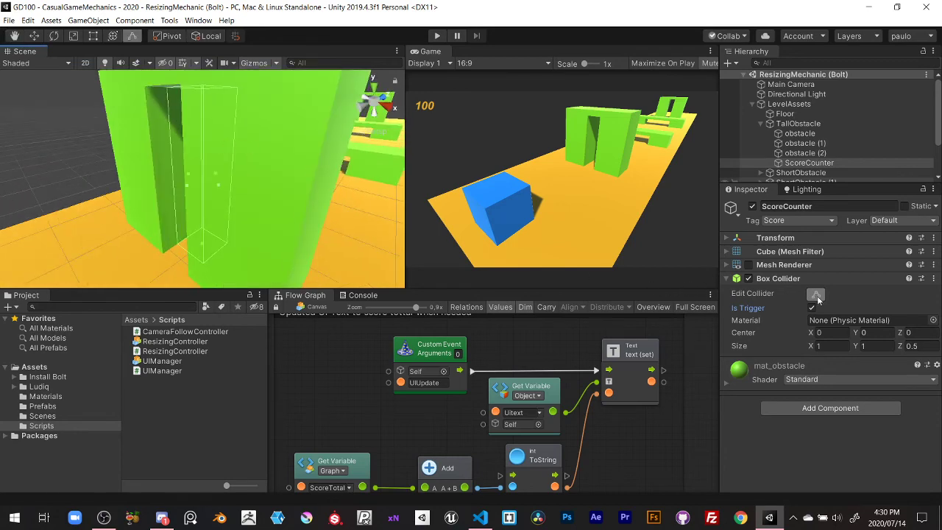
{"action": "right_click_drag", "start_coordinate": [254, 176], "coordinate": [233, 118]}
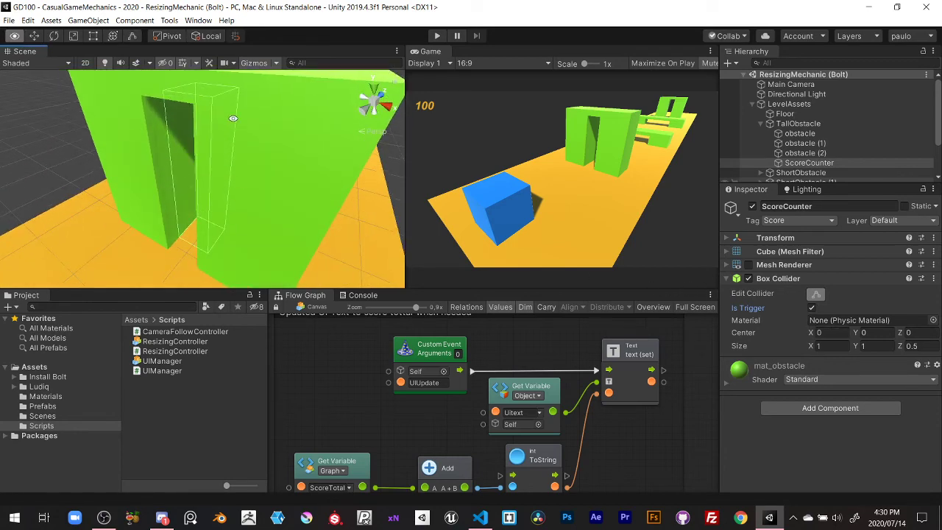
{"action": "right_click_drag", "start_coordinate": [232, 117], "coordinate": [235, 136]}
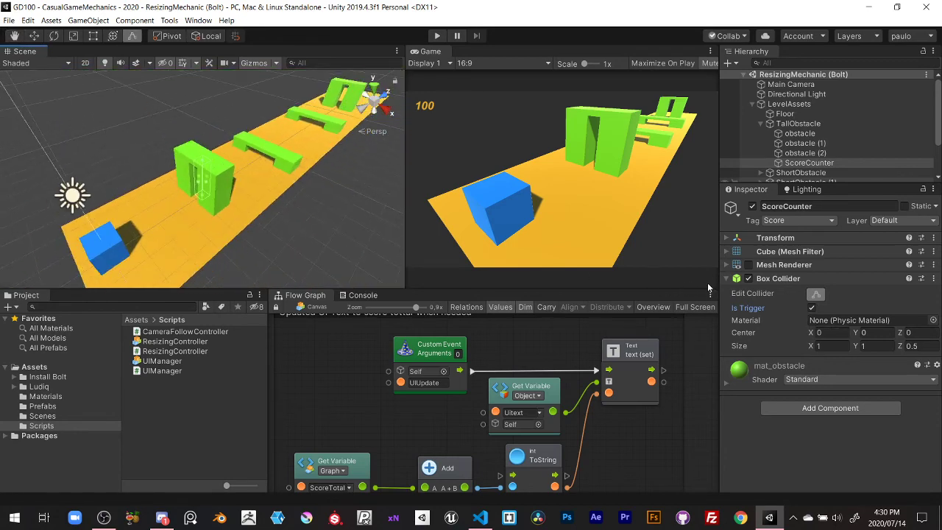
Collapse the TallObstacle and LevelAssets hierarchy and select PlayerBase
{"action": "left_click", "coordinate": [769, 123]}
{"action": "left_click", "coordinate": [761, 104]}
{"action": "left_click", "coordinate": [759, 162]}
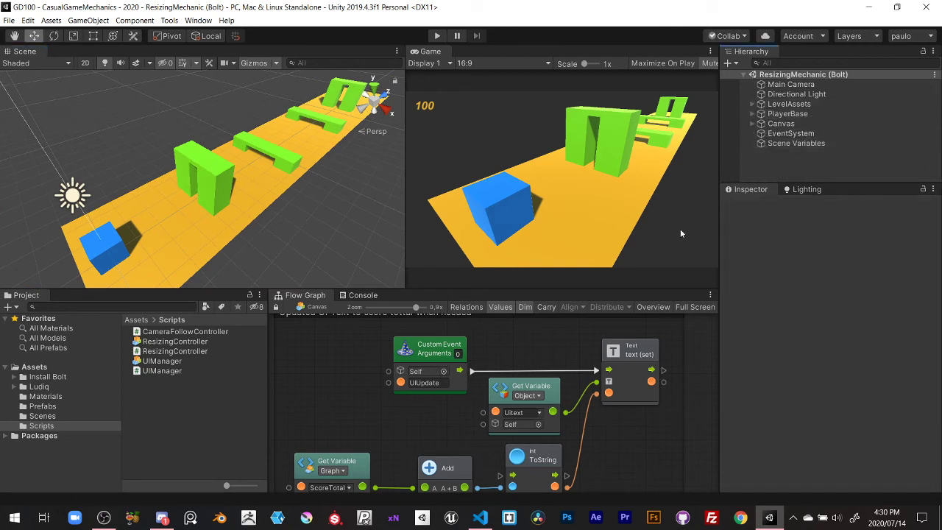
{"action": "left_click", "coordinate": [787, 112]}
Add a GameObject CompareTag node fed by On Trigger Enter's Collider and flow
{"action": "key", "text": "shift+space"}
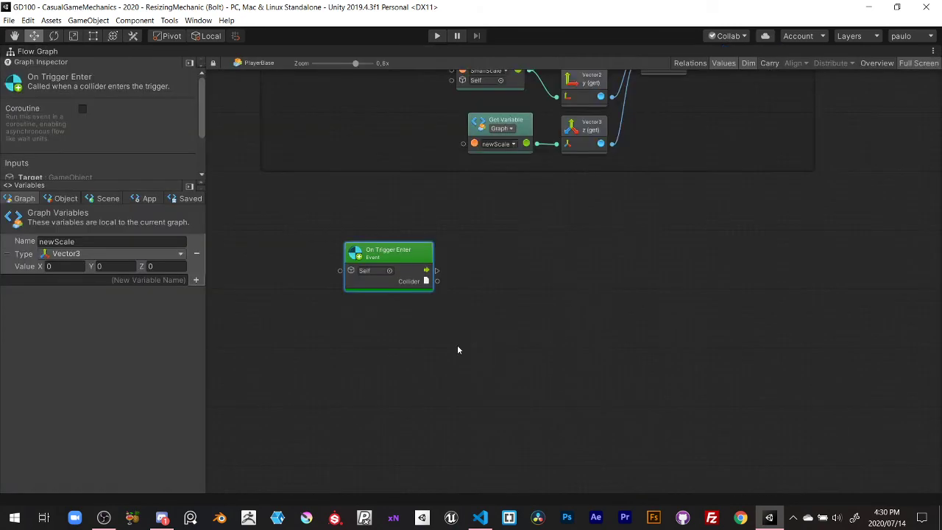
{"action": "left_click_drag", "start_coordinate": [437, 281], "coordinate": [475, 294]}
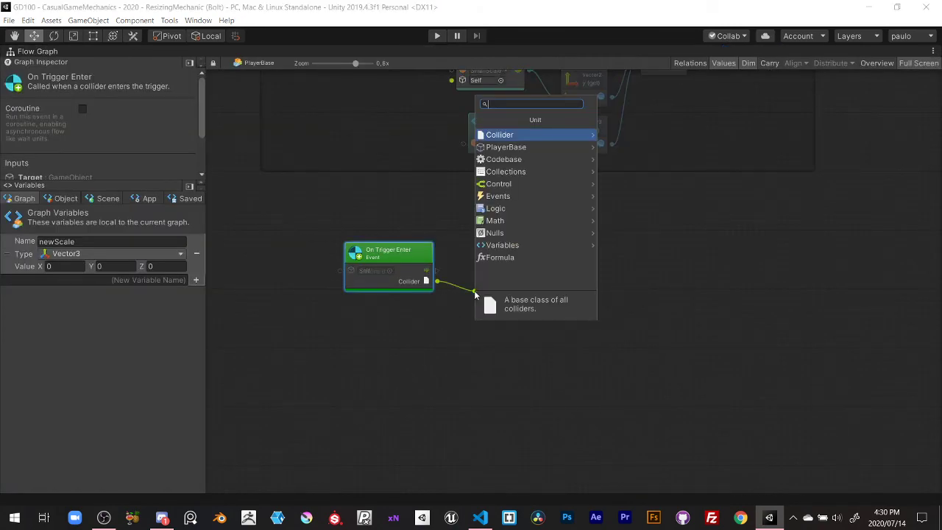
{"action": "type", "text": "CompareTA"}
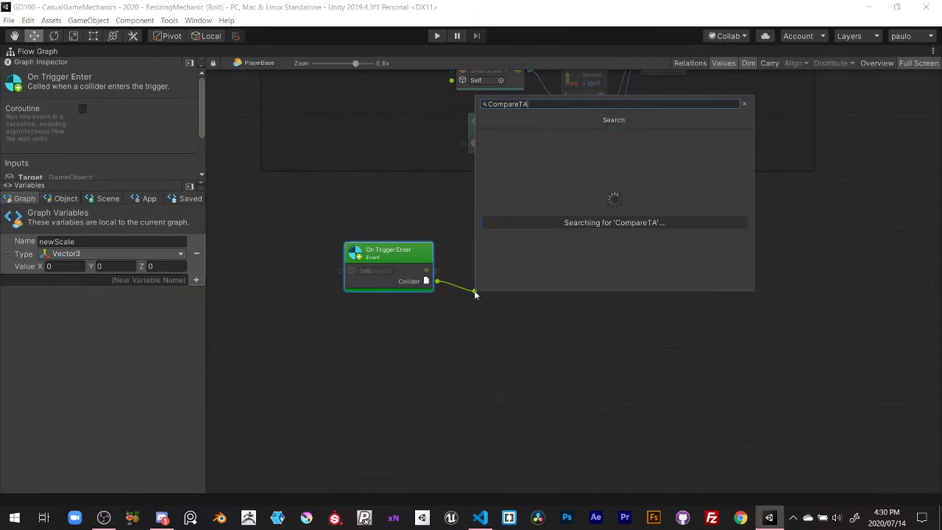
{"action": "type", "text": "g"}
{"action": "key", "text": "Down"}
{"action": "key", "text": "Up"}
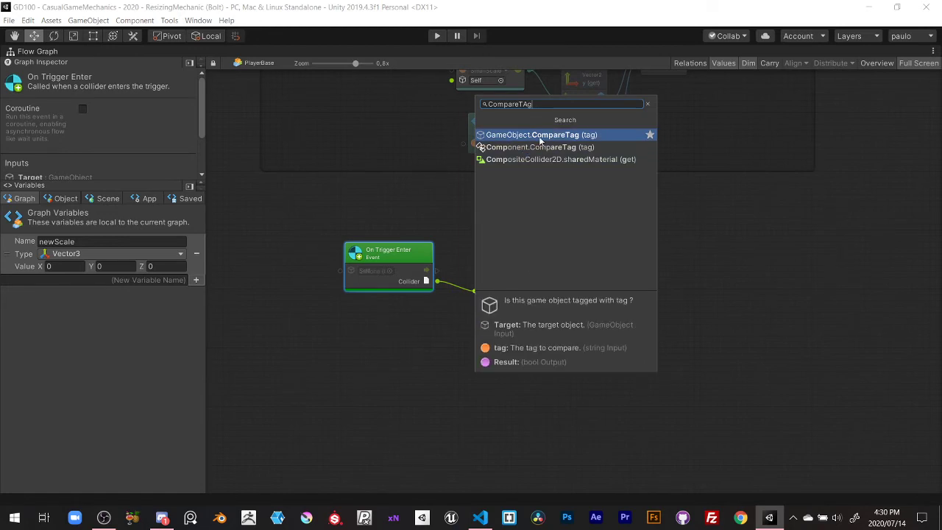
{"action": "key", "text": "Return"}
{"action": "mouse_move", "coordinate": [436, 255]}
{"action": "left_mouse_down"}
{"action": "mouse_move", "coordinate": [499, 266]}
{"action": "mouse_move", "coordinate": [500, 253]}
{"action": "left_mouse_up"}
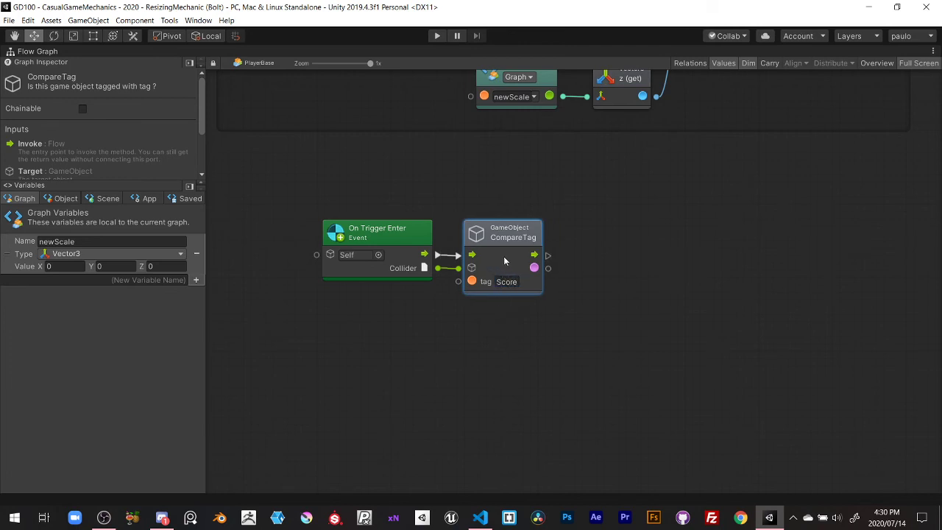
{"action": "mouse_move", "coordinate": [509, 271]}
{"action": "left_mouse_down"}
{"action": "mouse_move", "coordinate": [508, 259]}
{"action": "mouse_move", "coordinate": [593, 269]}
{"action": "mouse_move", "coordinate": [606, 253]}
{"action": "mouse_move", "coordinate": [618, 255]}
{"action": "left_mouse_up"}
Branch on the tag check and trigger custom event UIUpdate from the True output
{"action": "left_click", "coordinate": [611, 111]}
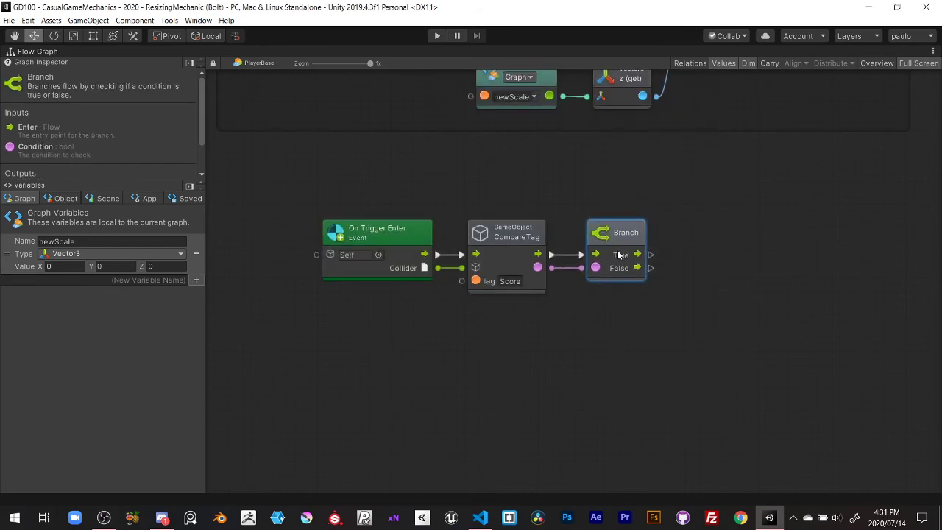
{"action": "scroll", "coordinate": [528, 293], "scroll_direction": "right", "scroll_amount": 3}
{"action": "left_click_drag", "start_coordinate": [545, 255], "coordinate": [716, 254]}
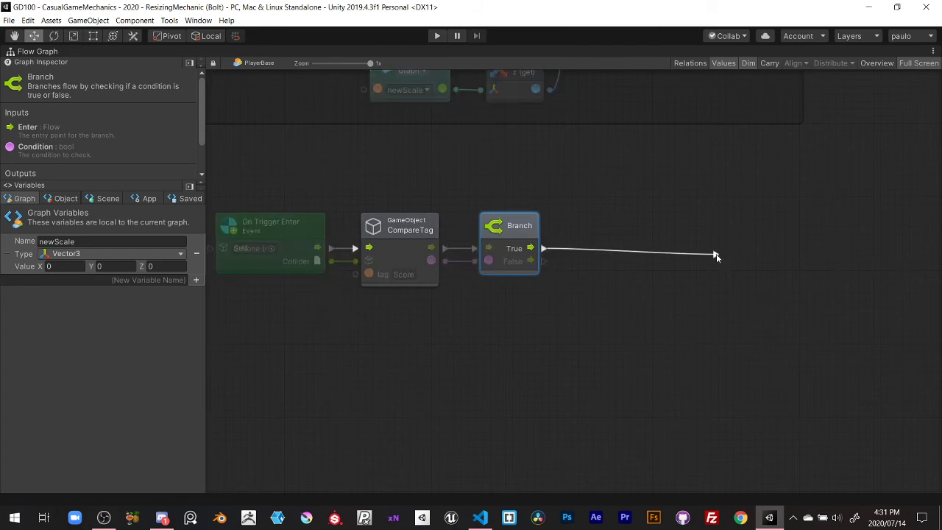
{"action": "type", "text": "Trigger"}
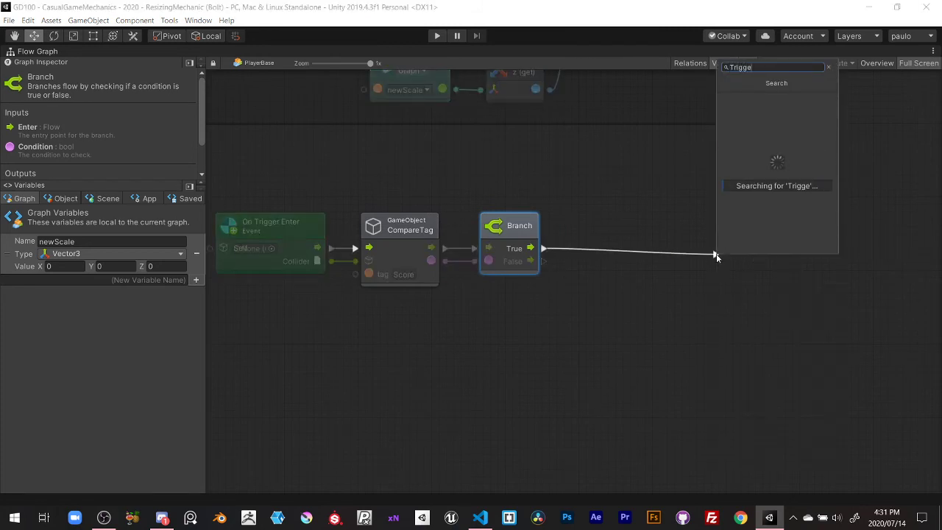
{"action": "type", "text": "Custom E"}
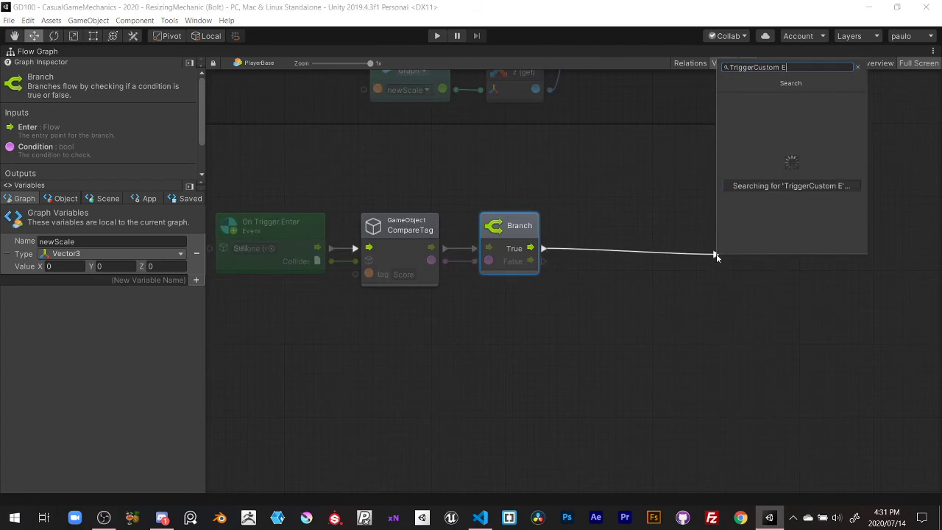
{"action": "type", "text": "ven"}
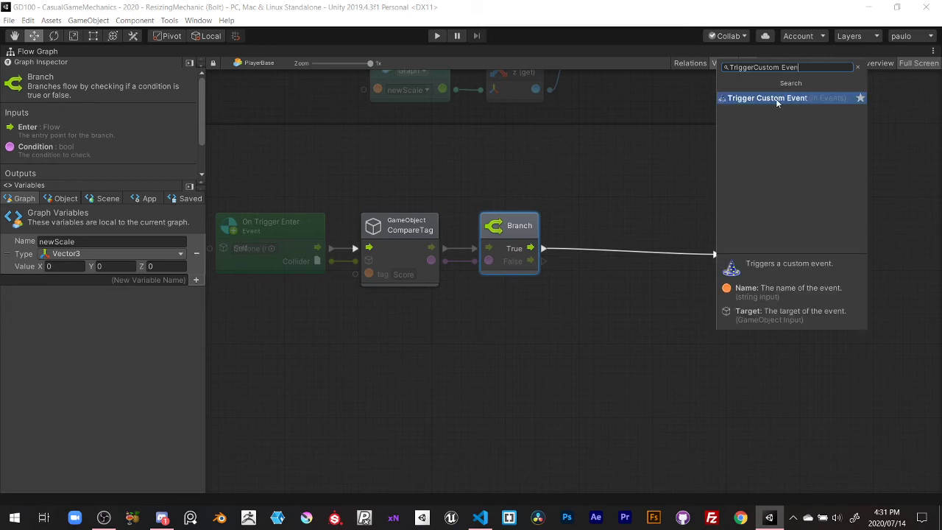
{"action": "left_click", "coordinate": [776, 99]}
{"action": "left_click", "coordinate": [756, 267]}
{"action": "type", "text": "UIUpdate"}
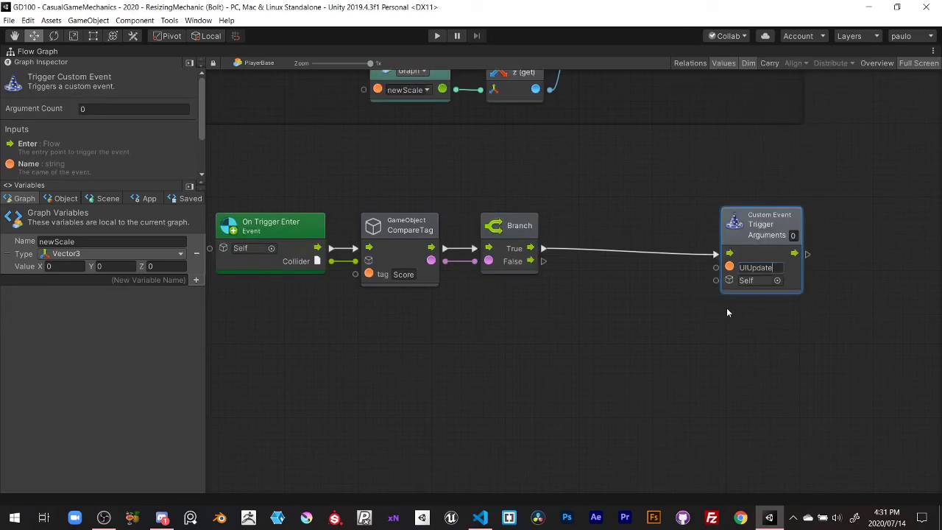
{"action": "left_click", "coordinate": [696, 319]}
Position the Trigger Custom Event node beside Branch and show the Object variables
{"action": "left_click_drag", "start_coordinate": [755, 262], "coordinate": [729, 252]}
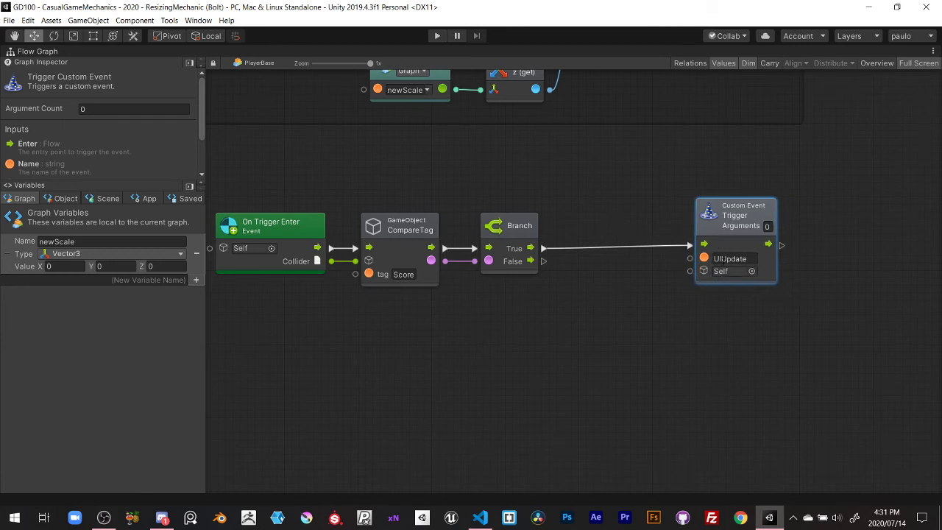
{"action": "left_click_drag", "start_coordinate": [732, 241], "coordinate": [689, 244]}
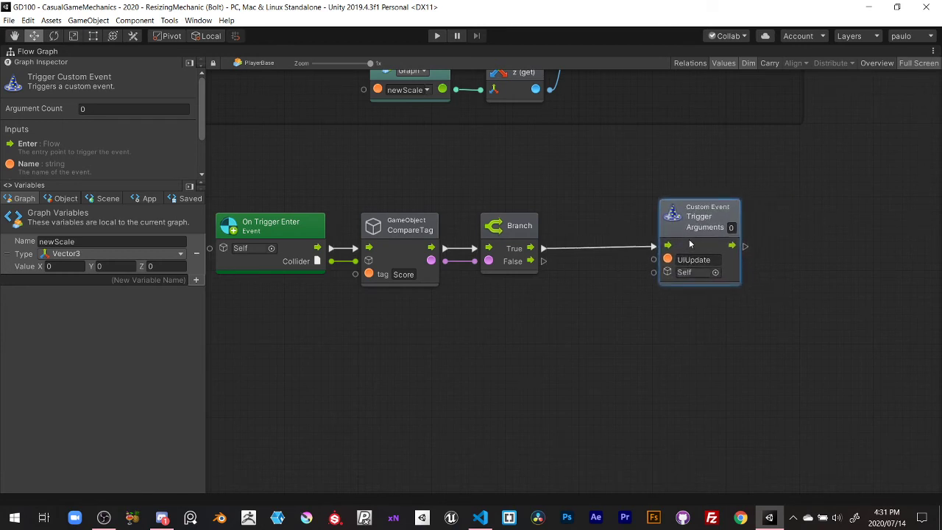
{"action": "middle_click_drag", "start_coordinate": [611, 248], "coordinate": [706, 230]}
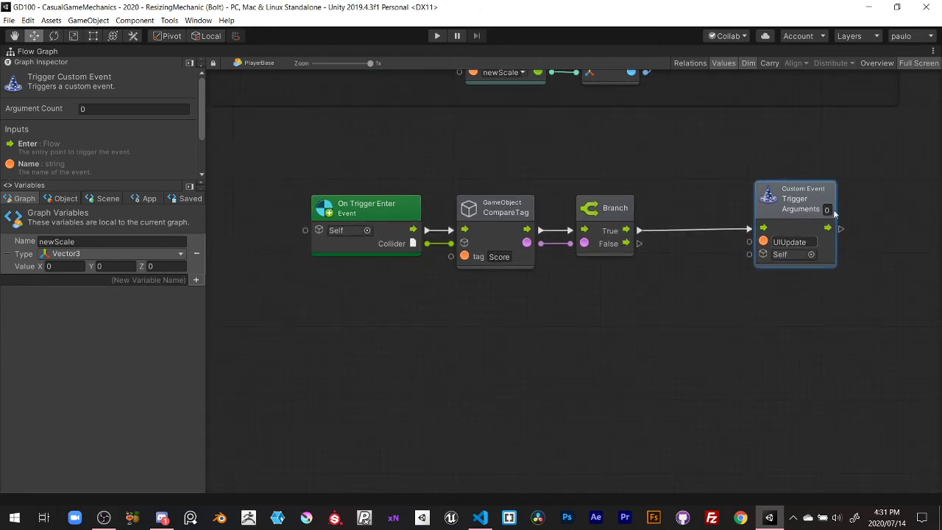
{"action": "left_click_drag", "start_coordinate": [802, 234], "coordinate": [795, 237]}
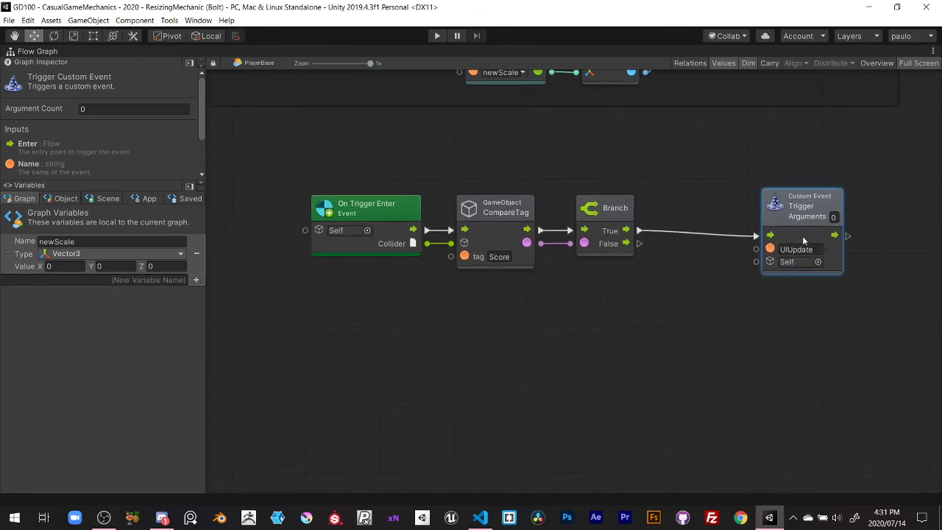
{"action": "left_click", "coordinate": [55, 197]}
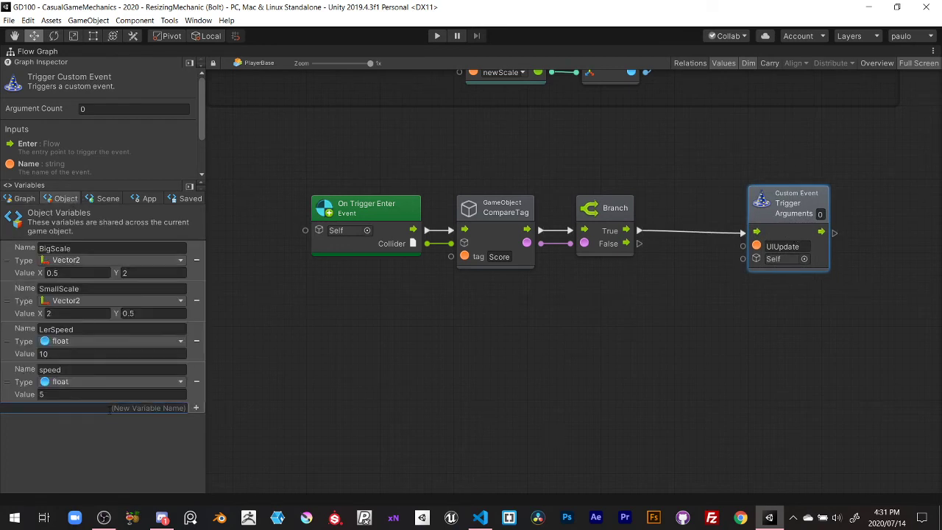
Add object variable UIManager of type GameObject with Canvas as its value
{"action": "left_click", "coordinate": [109, 408]}
{"action": "type", "text": "UIManager"}
{"action": "key", "text": "Return"}
{"action": "left_click", "coordinate": [103, 420]}
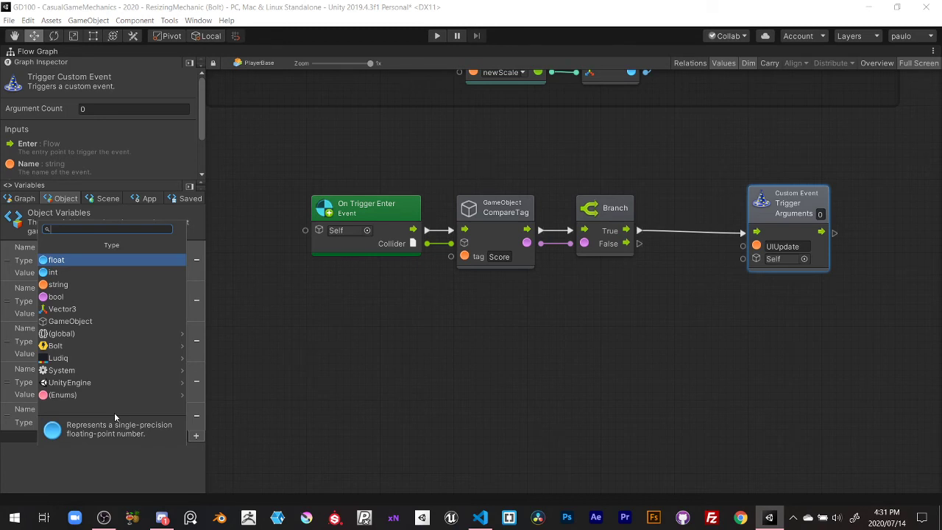
{"action": "left_click", "coordinate": [104, 321]}
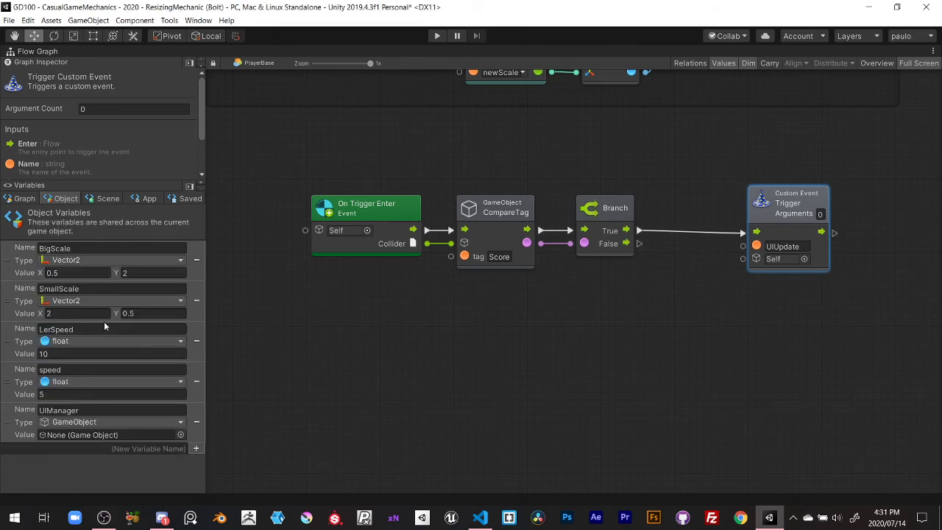
{"action": "left_click", "coordinate": [180, 435]}
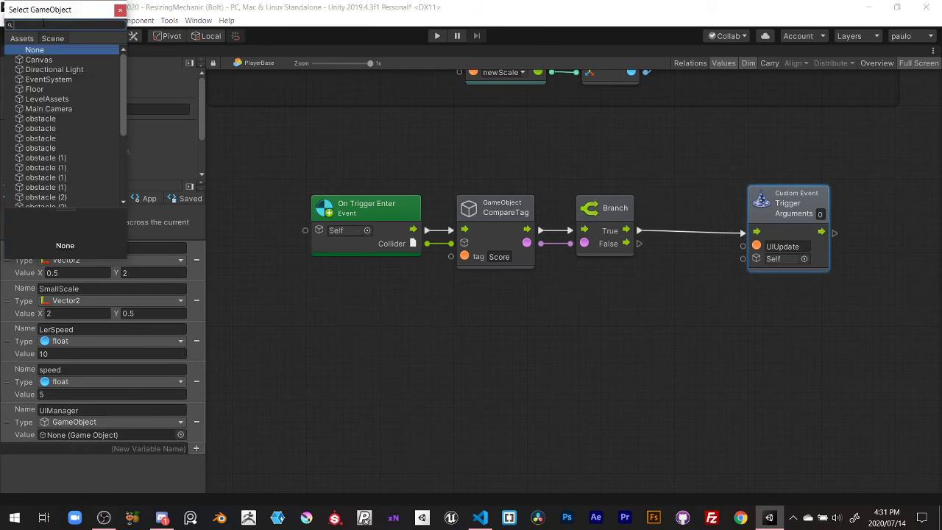
{"action": "type", "text": "Can"}
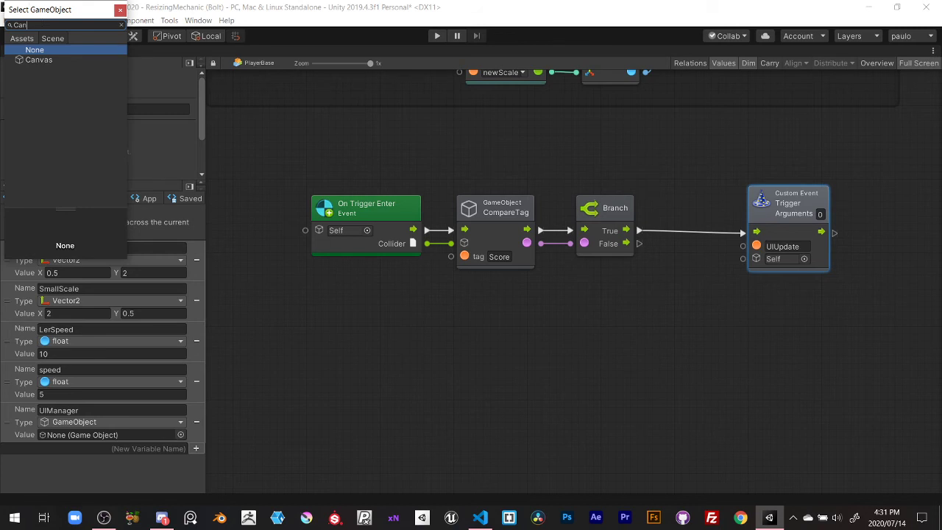
{"action": "left_click", "coordinate": [37, 61]}
{"action": "left_click", "coordinate": [120, 10]}
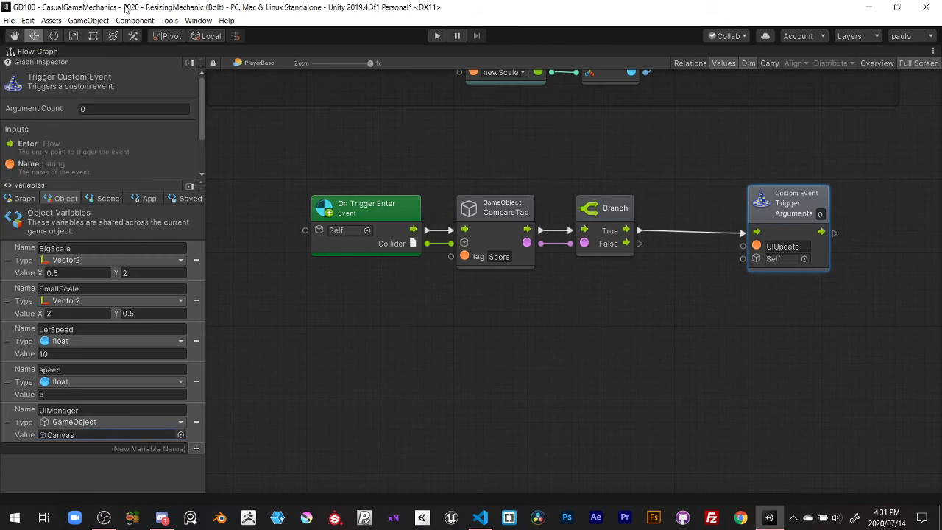
{"action": "left_click_drag", "start_coordinate": [796, 234], "coordinate": [787, 230]}
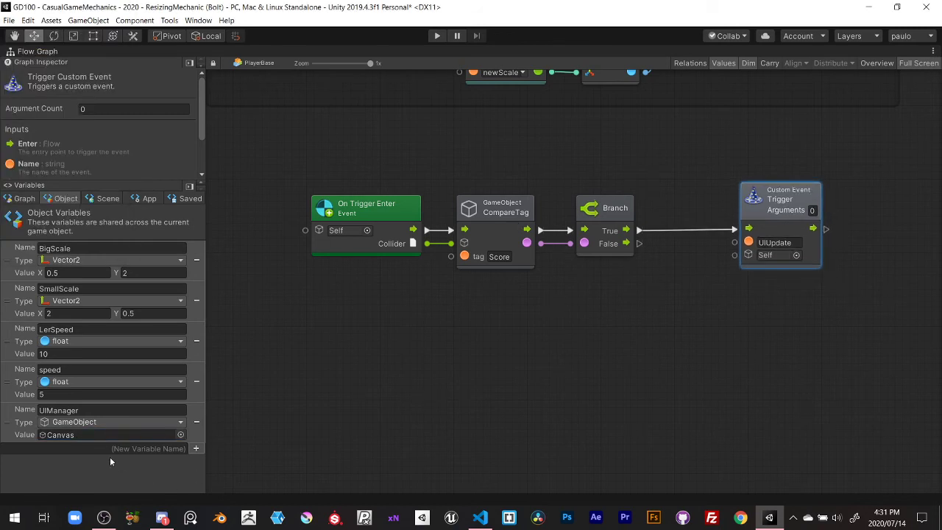
Wire a UIManager Get Variable node into the Trigger Custom Event's target
{"action": "left_click_drag", "start_coordinate": [3, 426], "coordinate": [585, 298]}
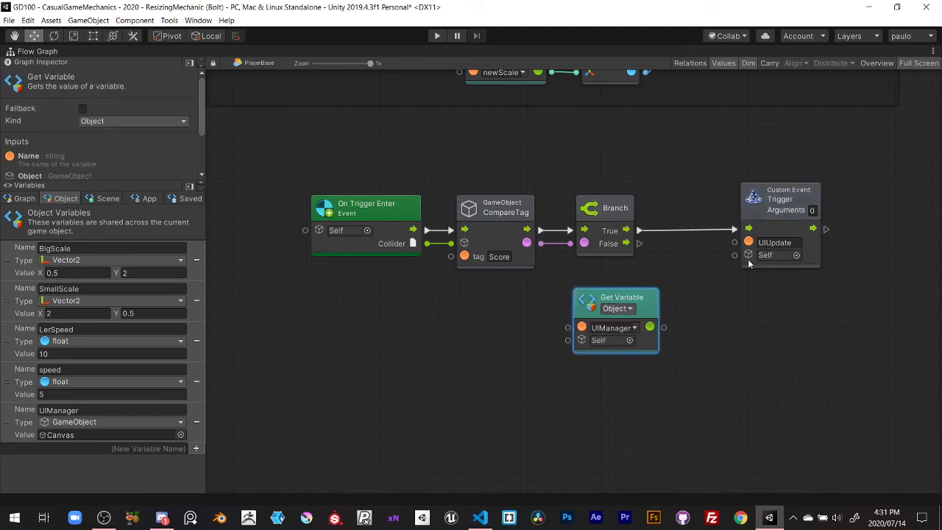
{"action": "left_click_drag", "start_coordinate": [664, 327], "coordinate": [734, 254]}
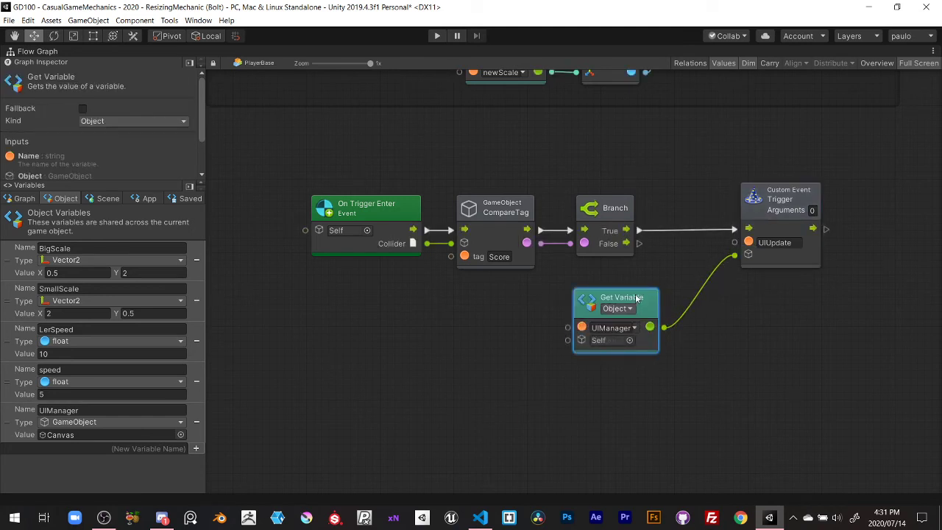
{"action": "left_click_drag", "start_coordinate": [649, 288], "coordinate": [656, 273]}
{"action": "left_click_drag", "start_coordinate": [804, 216], "coordinate": [789, 218]}
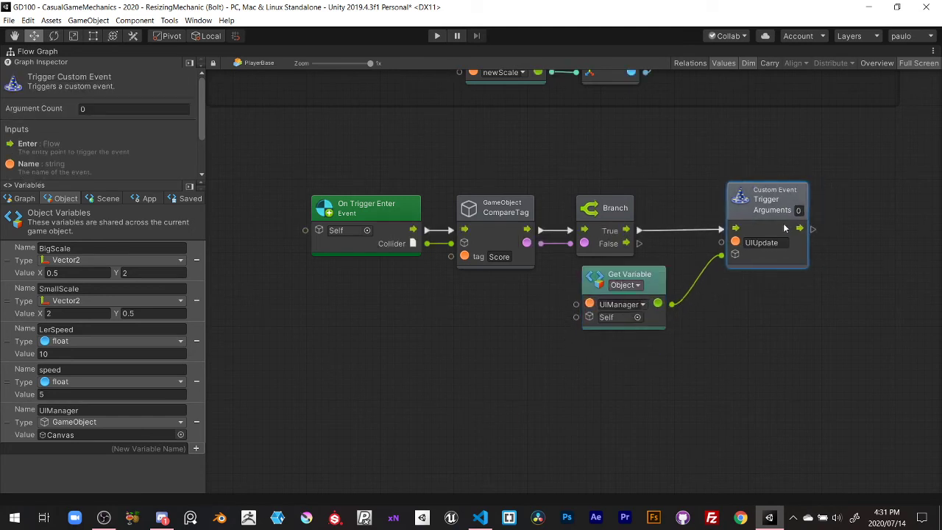
Group the score nodes as 'Add Score to UI Manager' and arrange the group
{"action": "left_click_drag", "start_coordinate": [285, 156], "coordinate": [834, 349], "text": "ctrl"}
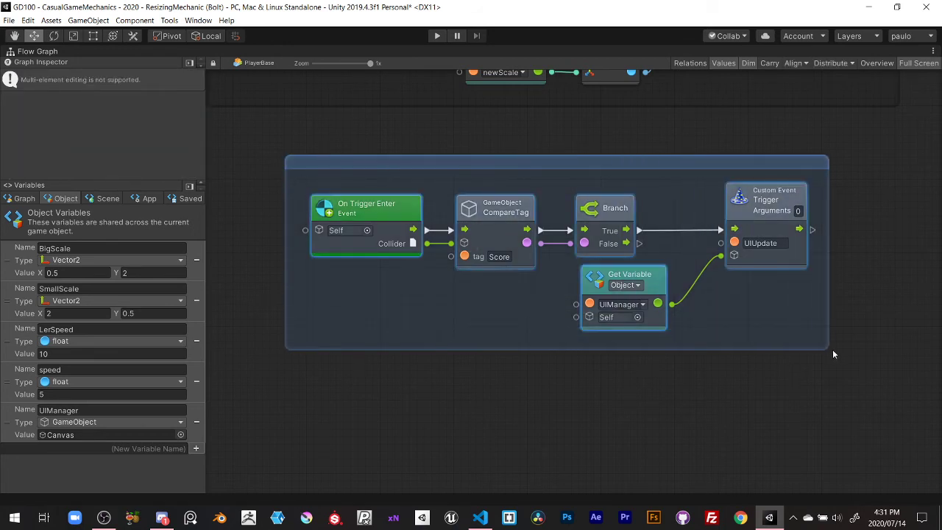
{"action": "type", "text": "Add"}
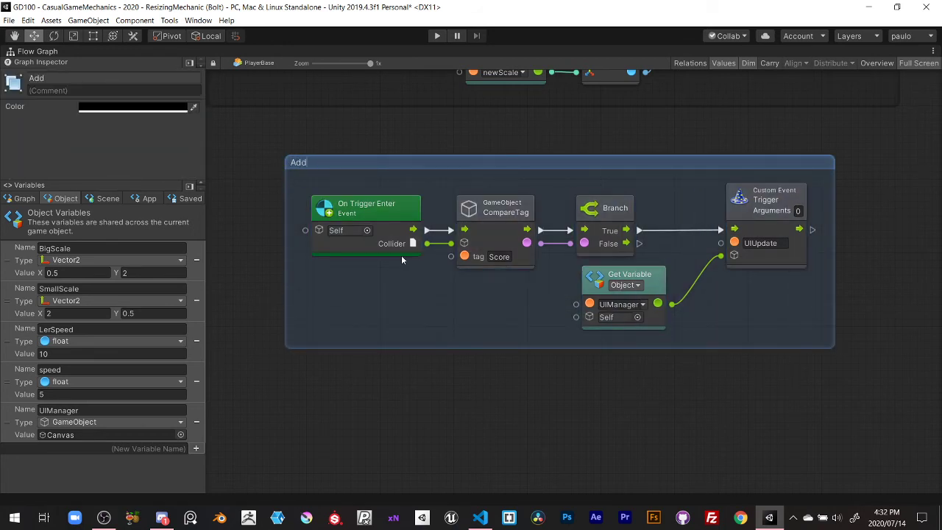
{"action": "type", "text": " Score to"}
{"action": "type", "text": " UI Manager"}
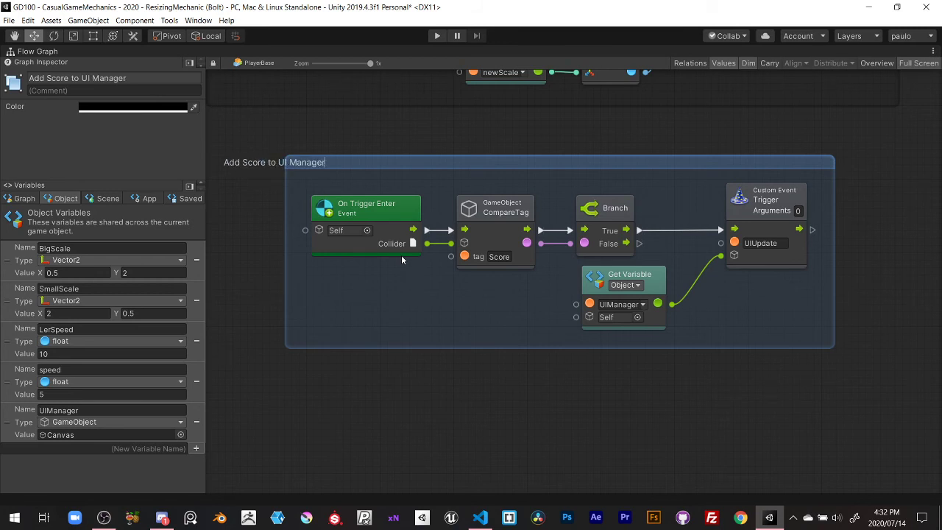
{"action": "key", "text": "Return"}
{"action": "left_click", "coordinate": [275, 226]}
{"action": "middle_click_drag", "start_coordinate": [275, 226], "coordinate": [476, 277]}
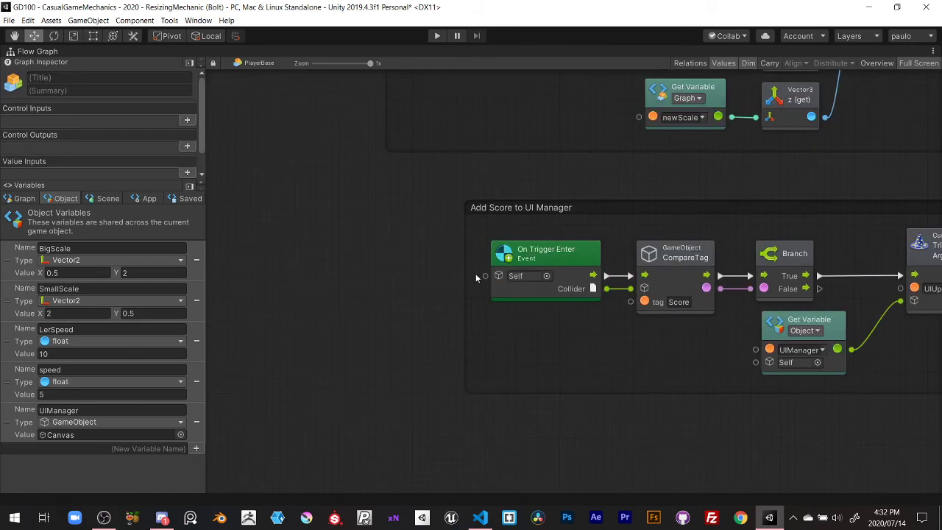
{"action": "left_click_drag", "start_coordinate": [601, 219], "coordinate": [524, 180]}
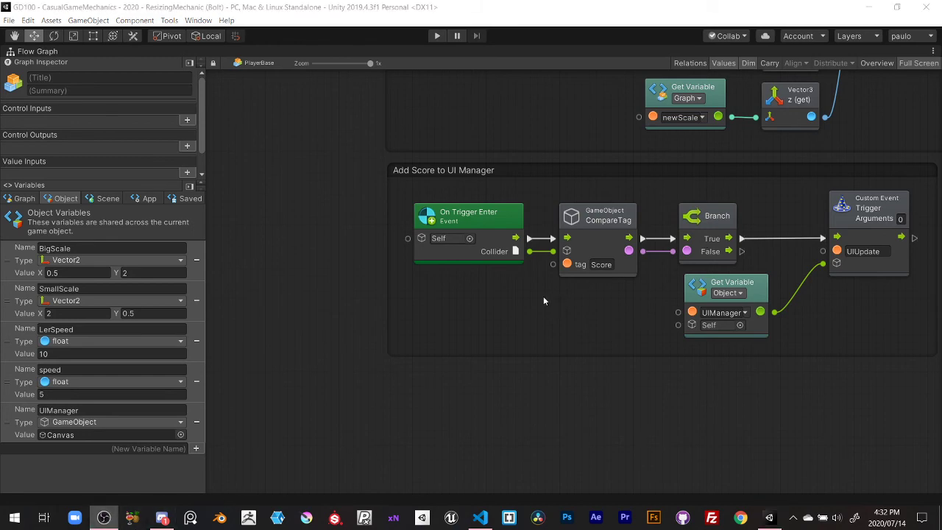
{"action": "middle_click_drag", "start_coordinate": [374, 406], "coordinate": [217, 420]}
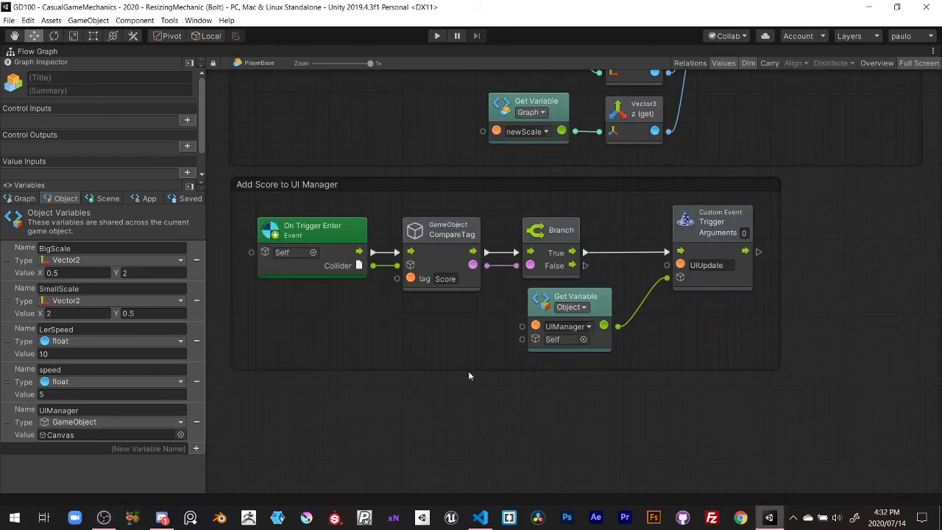
{"action": "key", "text": "shift+space"}
Play-test with Canvas selected, seeing score rise from 0 to 1, then maximize the Flow Graph
{"action": "scroll", "coordinate": [772, 327], "scroll_direction": "down", "scroll_amount": 5}
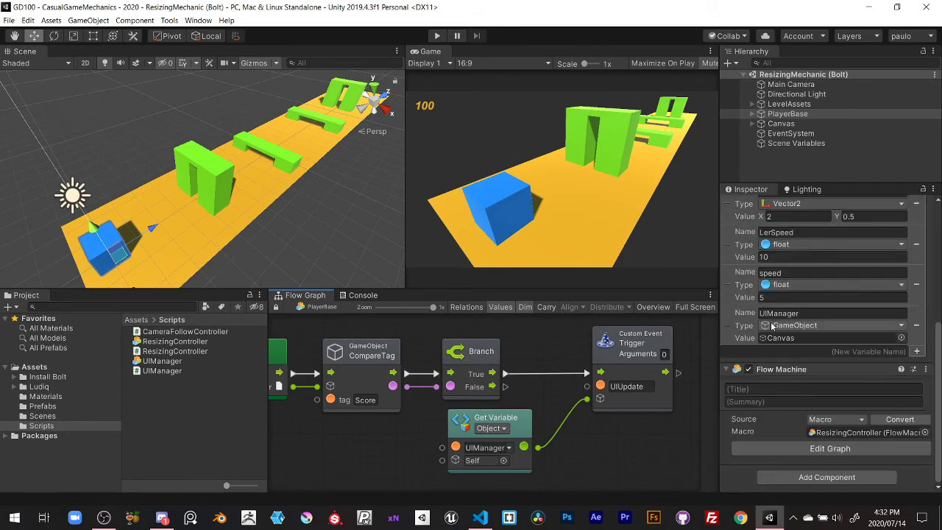
{"action": "left_click", "coordinate": [782, 124]}
{"action": "left_click", "coordinate": [438, 36]}
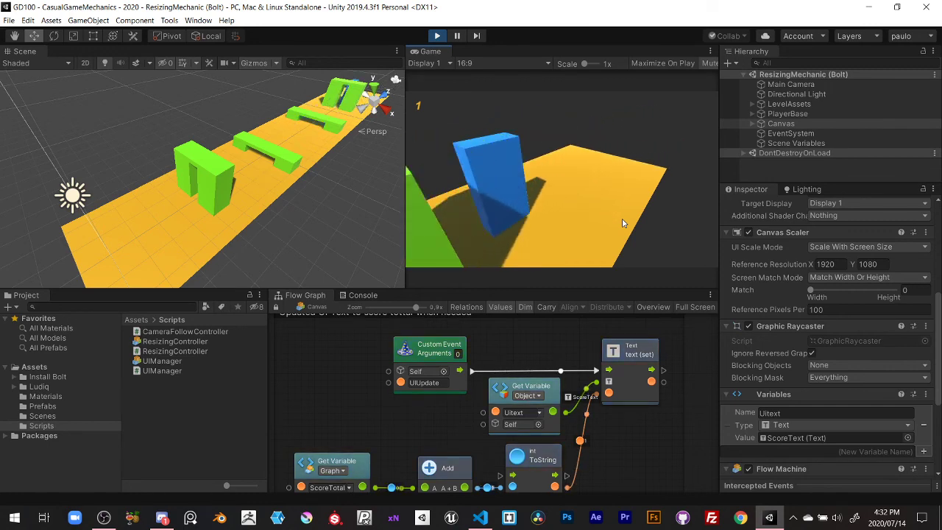
{"action": "scroll", "coordinate": [448, 413], "scroll_direction": "up", "scroll_amount": 2}
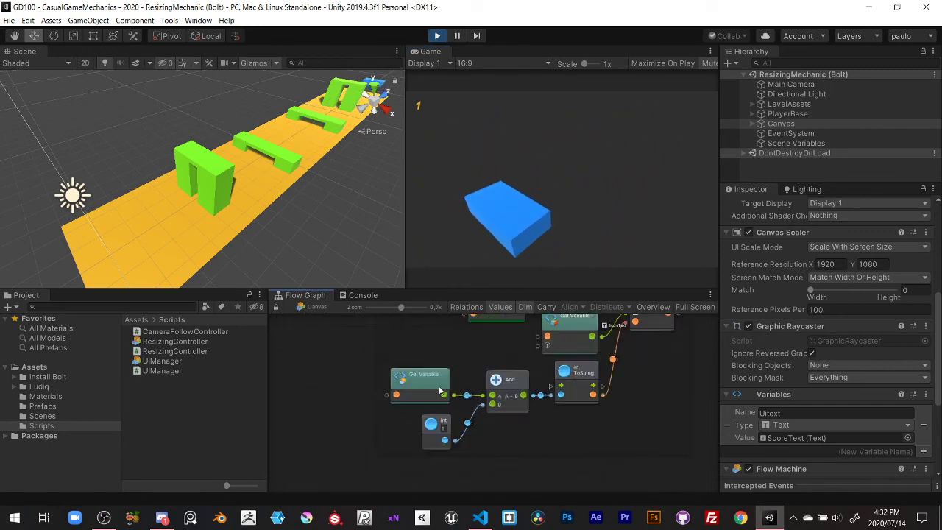
{"action": "middle_click_drag", "start_coordinate": [477, 369], "coordinate": [429, 394]}
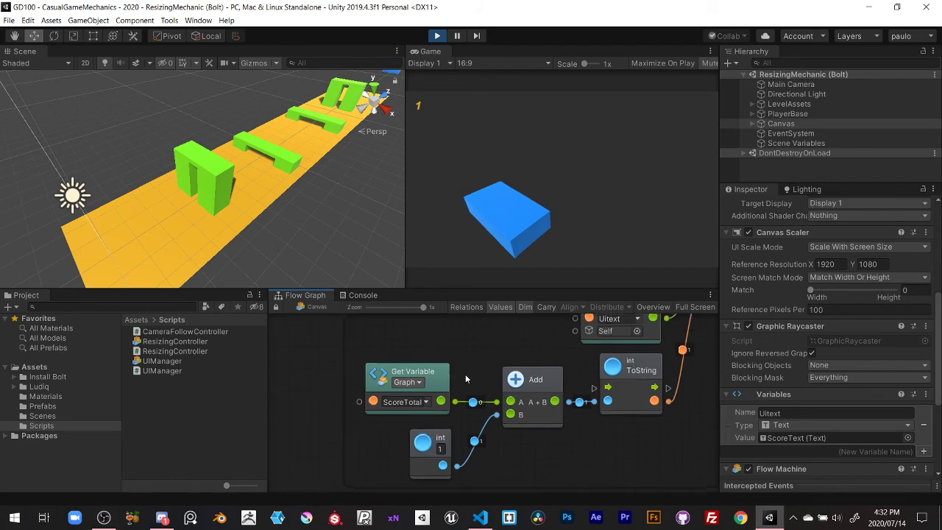
{"action": "scroll", "coordinate": [429, 389], "scroll_direction": "down", "scroll_amount": 2}
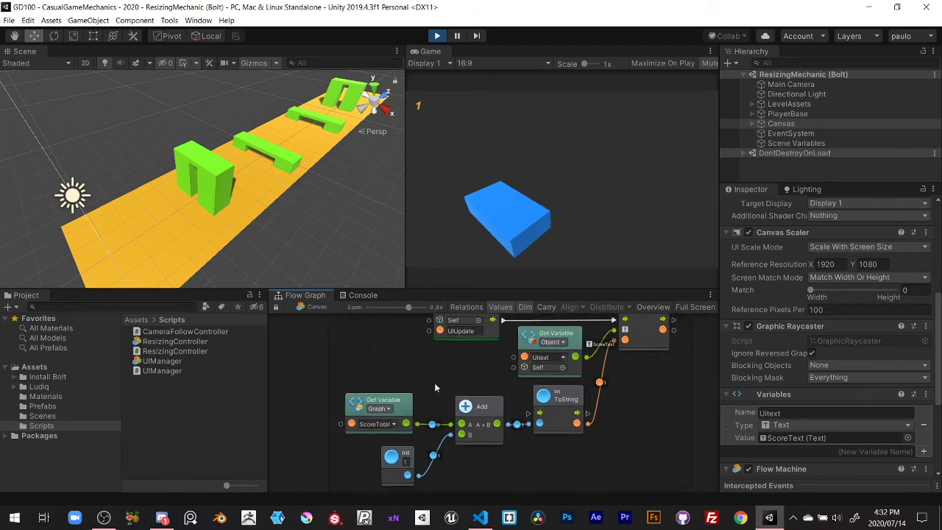
{"action": "left_click", "coordinate": [437, 36]}
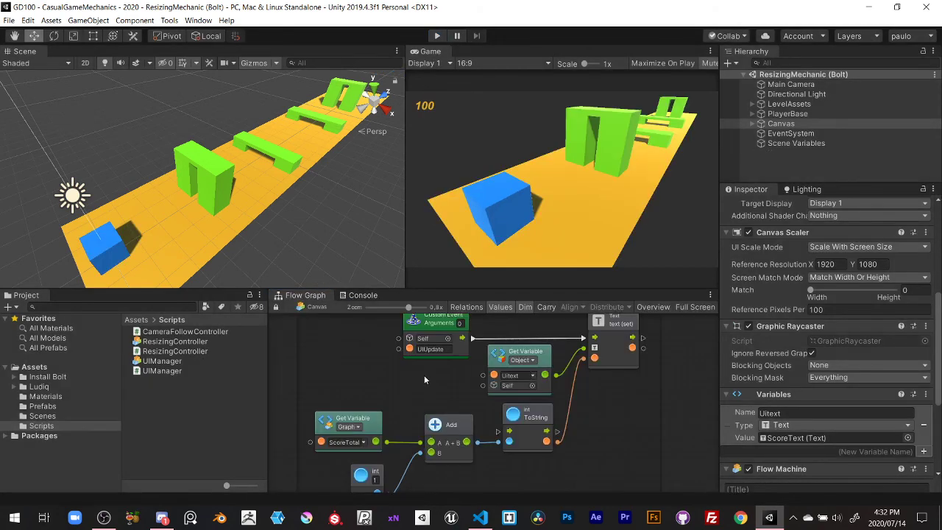
{"action": "key", "text": "shift+space"}
{"action": "scroll", "coordinate": [486, 291], "scroll_direction": "up", "scroll_amount": 2}
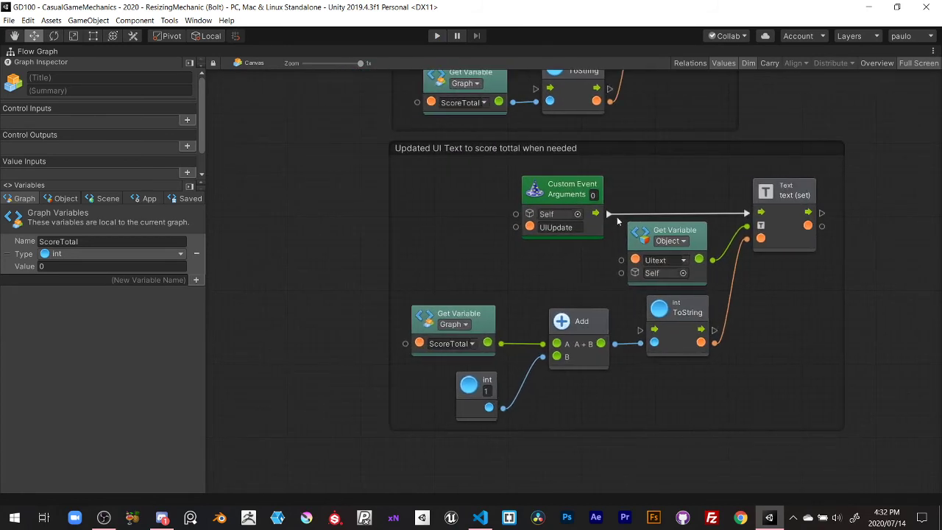
Insert a ScoreTotal Set Variable after the UIUpdate event, fed by Add, outputting to ToString and the text setter
{"action": "left_click_drag", "start_coordinate": [573, 199], "coordinate": [397, 200]}
{"action": "left_click_drag", "start_coordinate": [446, 273], "coordinate": [587, 396]}
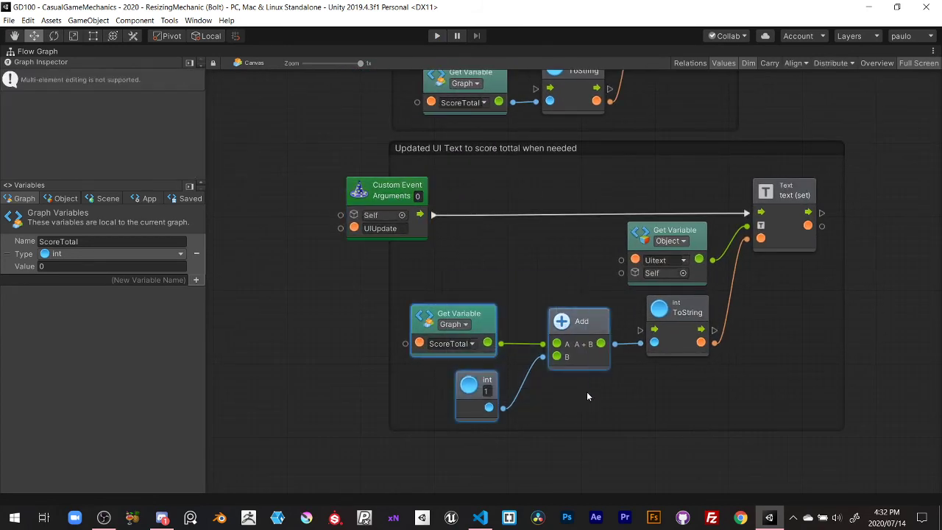
{"action": "left_click_drag", "start_coordinate": [560, 364], "coordinate": [437, 358]}
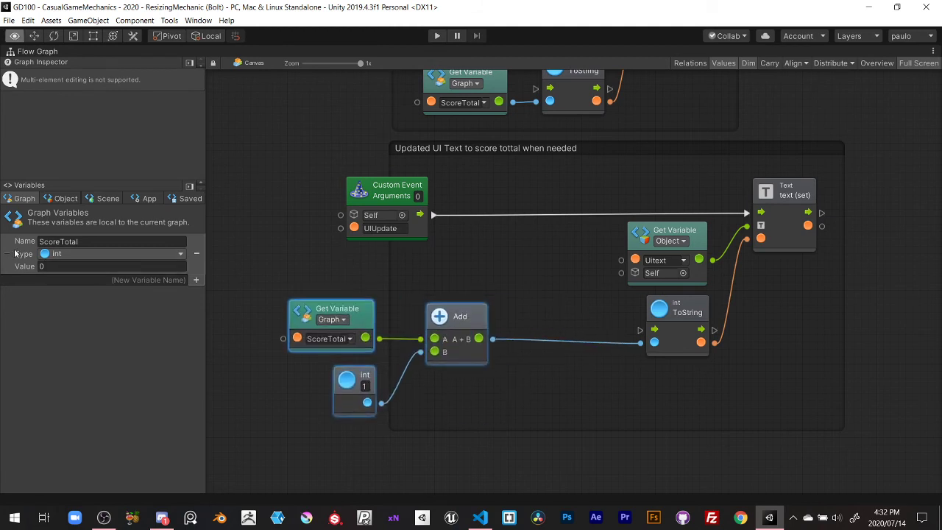
{"action": "left_click_drag", "start_coordinate": [9, 253], "coordinate": [510, 190], "text": "alt"}
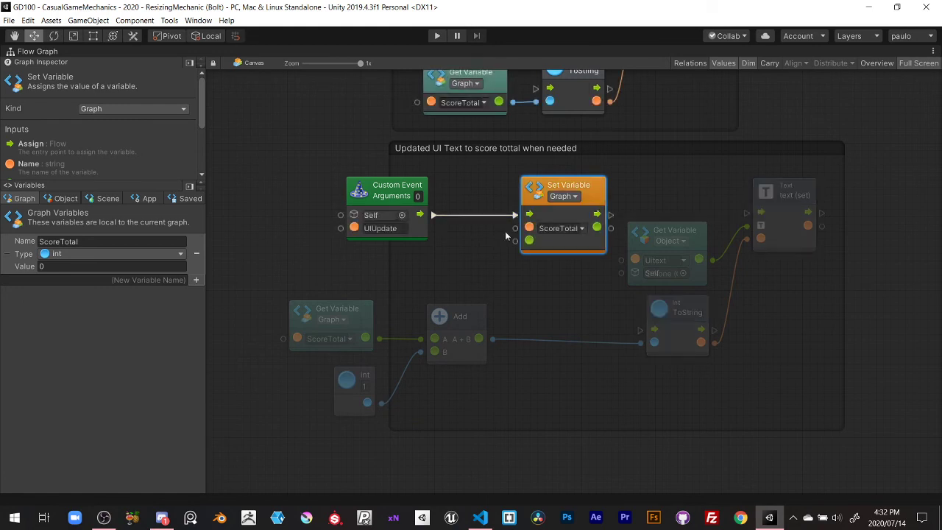
{"action": "mouse_move", "coordinate": [478, 339]}
{"action": "left_mouse_down"}
{"action": "mouse_move", "coordinate": [505, 268]}
{"action": "mouse_move", "coordinate": [529, 240]}
{"action": "left_mouse_up"}
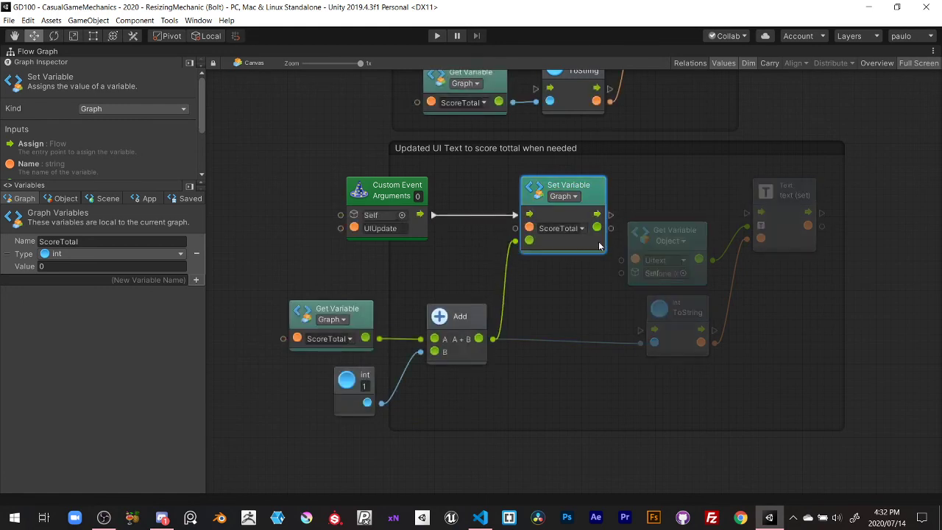
{"action": "left_click_drag", "start_coordinate": [611, 228], "coordinate": [654, 341]}
{"action": "left_click_drag", "start_coordinate": [611, 214], "coordinate": [747, 213]}
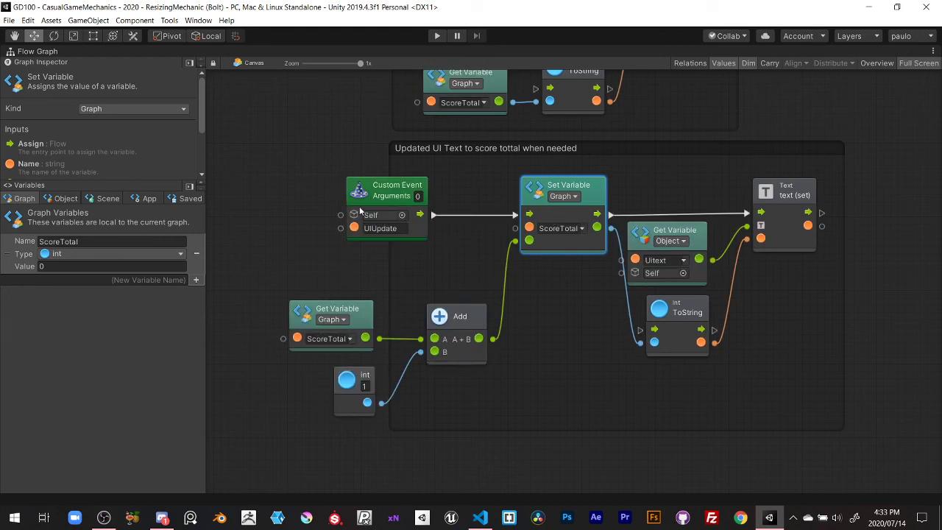
Tidy the UIUpdate group, tucking the ScoreTotal getter, Add and int 1 nodes compactly inside it
{"action": "left_click_drag", "start_coordinate": [391, 201], "coordinate": [440, 201]}
{"action": "left_click_drag", "start_coordinate": [272, 168], "coordinate": [550, 399]}
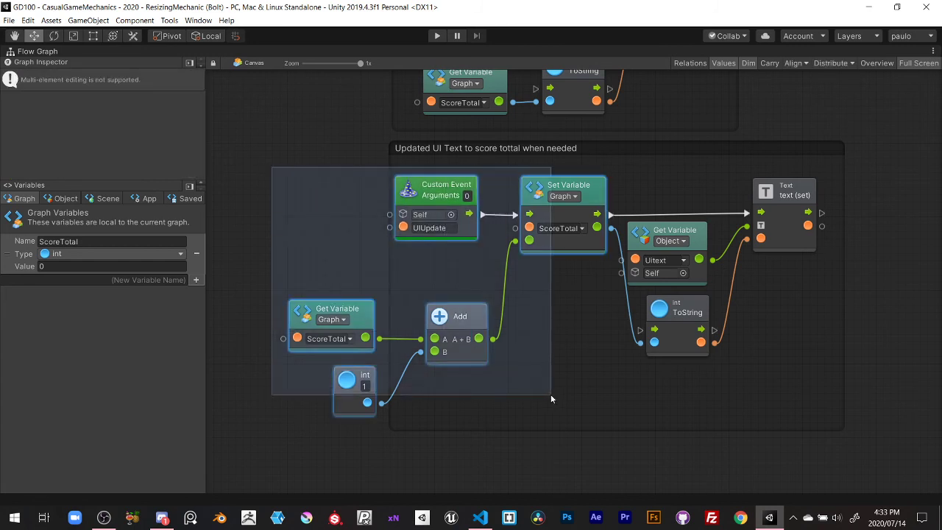
{"action": "left_click_drag", "start_coordinate": [569, 251], "coordinate": [553, 240]}
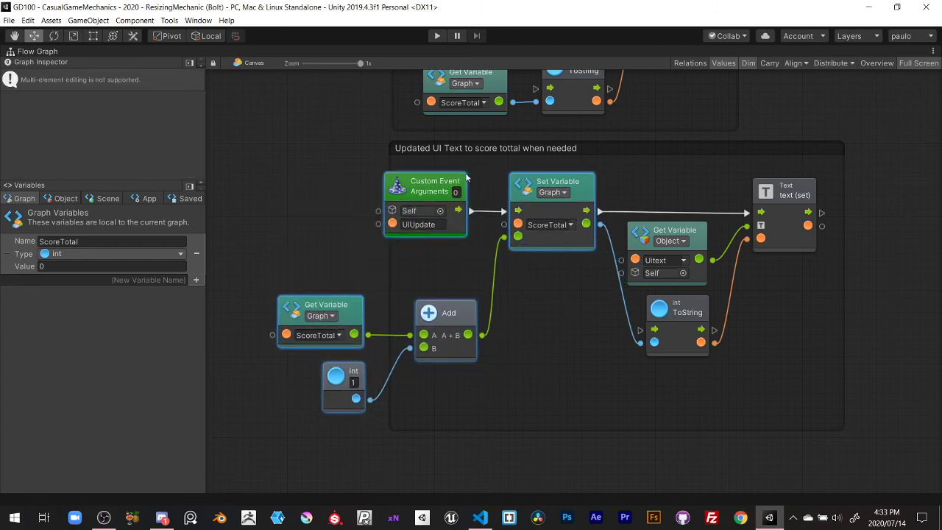
{"action": "left_click", "coordinate": [383, 159]}
{"action": "left_click_drag", "start_coordinate": [392, 159], "coordinate": [262, 173]}
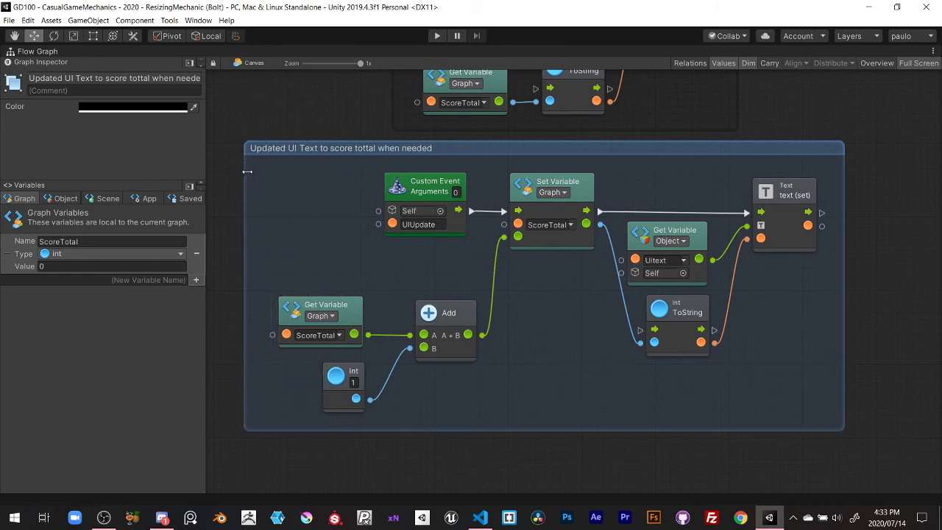
{"action": "left_click", "coordinate": [314, 130]}
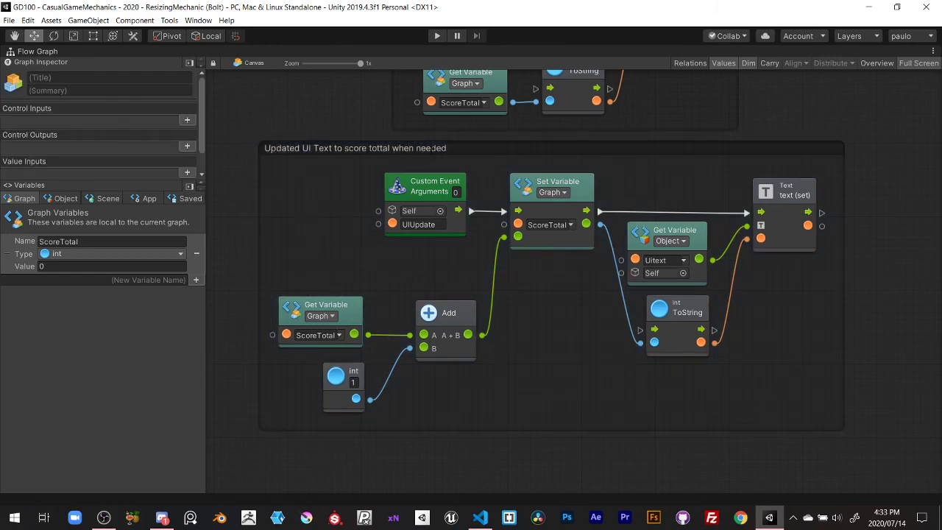
{"action": "left_click_drag", "start_coordinate": [461, 151], "coordinate": [486, 300]}
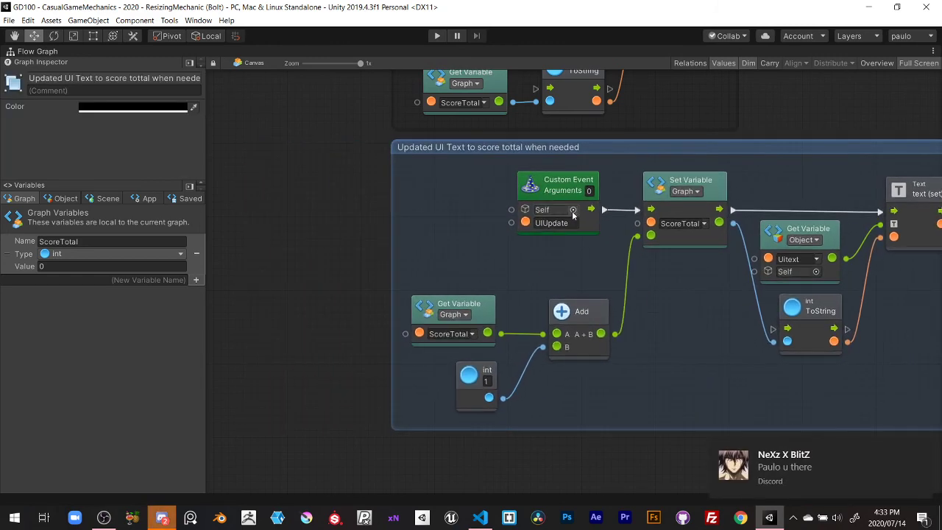
{"action": "left_click", "coordinate": [486, 300]}
{"action": "left_click_drag", "start_coordinate": [460, 352], "coordinate": [317, 288]}
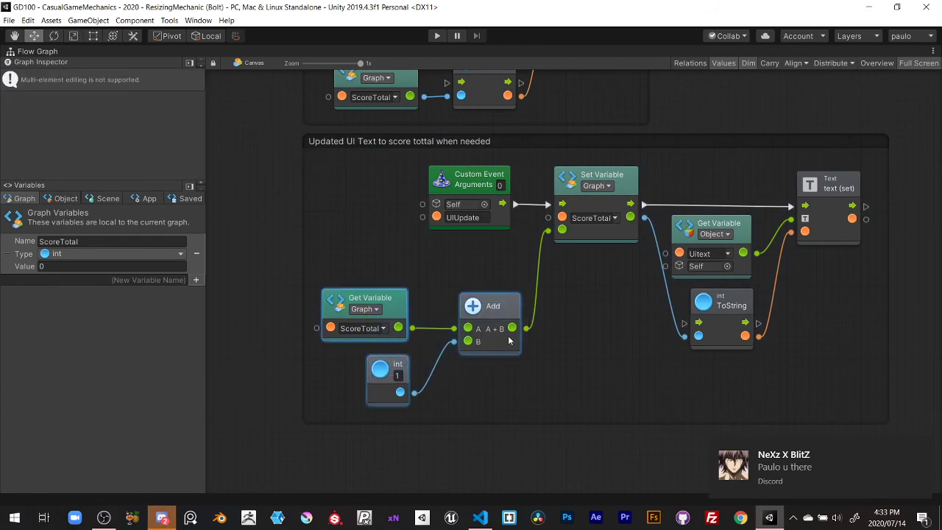
{"action": "left_click_drag", "start_coordinate": [512, 313], "coordinate": [516, 259]}
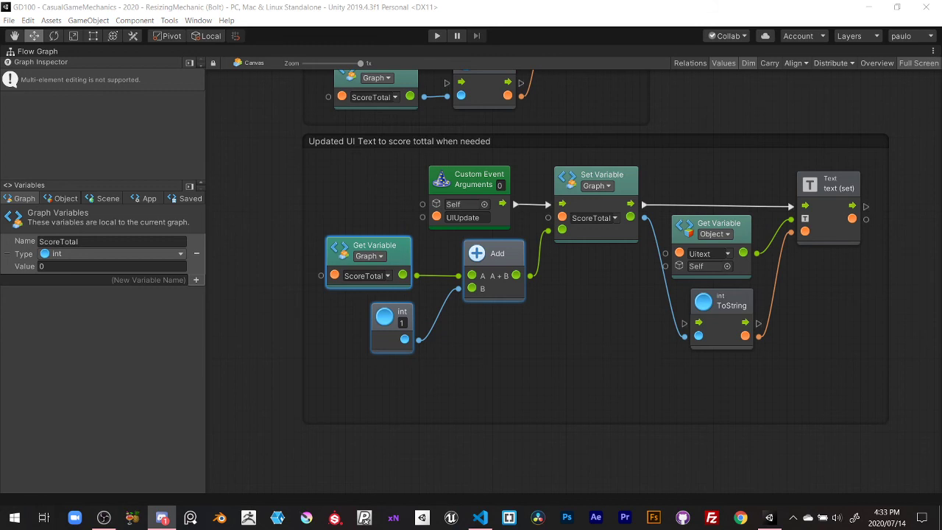
{"action": "left_click", "coordinate": [687, 105]}
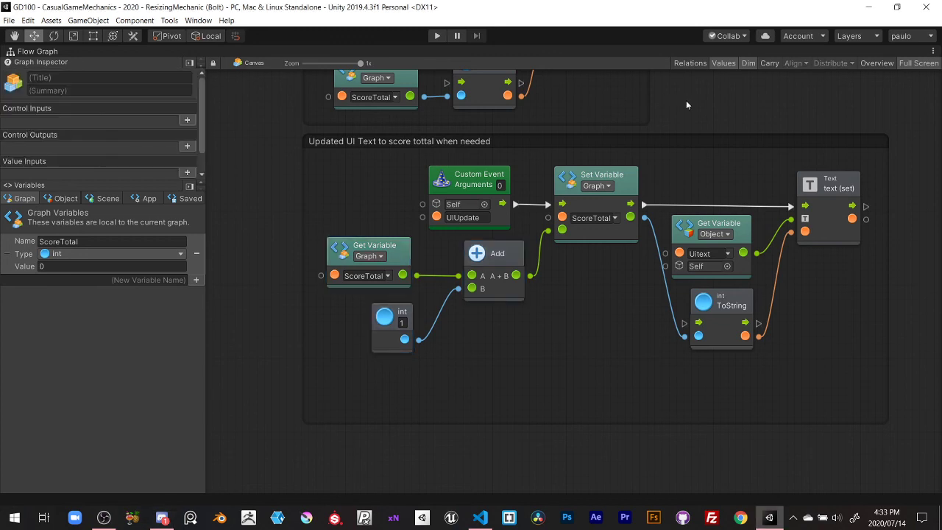
Shrink the score comment group to fit its nodes, restore the layout, and play-test until the score reaches 4
{"action": "left_click_drag", "start_coordinate": [610, 423], "coordinate": [610, 360]}
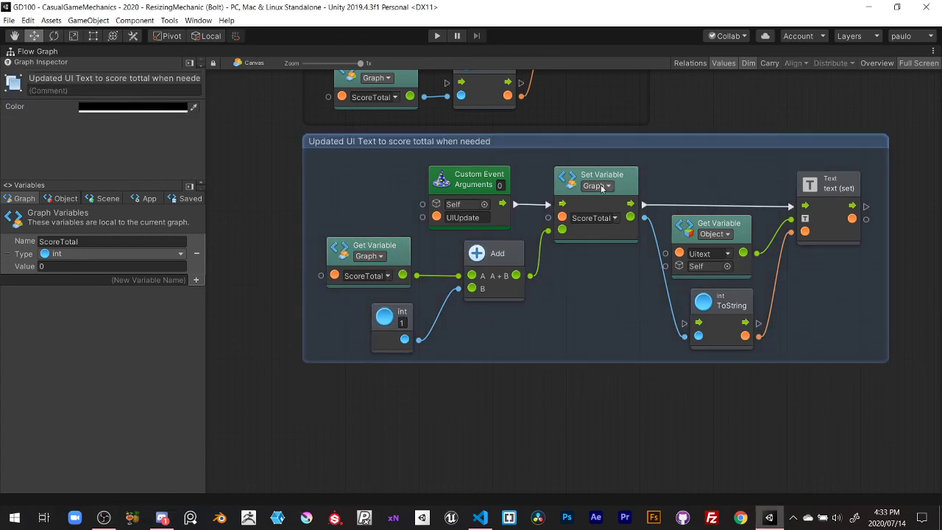
{"action": "key", "text": "shift+space"}
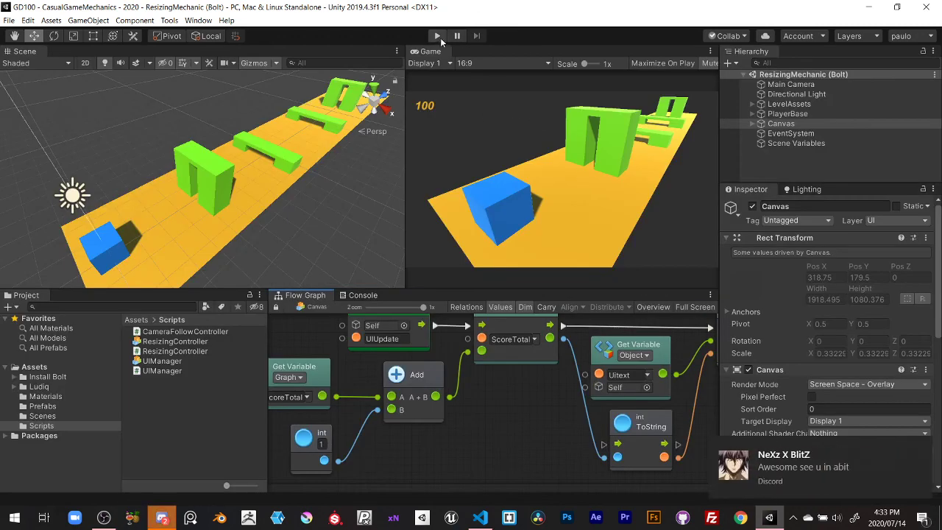
{"action": "left_click", "coordinate": [438, 37]}
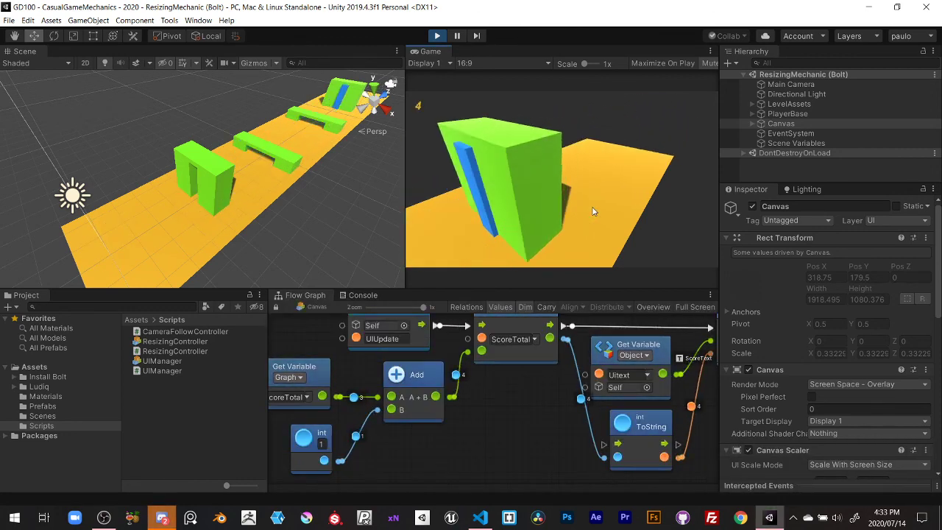
{"action": "left_click", "coordinate": [439, 35]}
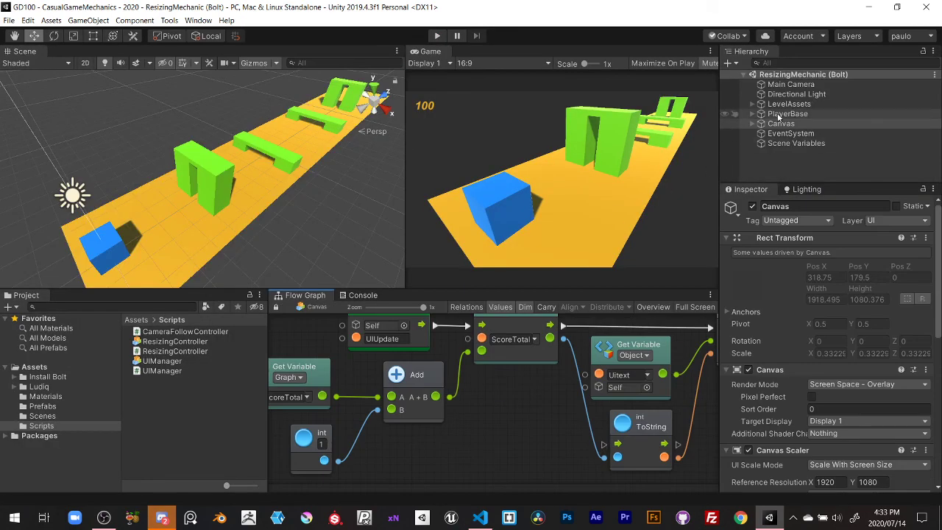
Add an On Collision Enter event to the PlayerBase graph below the score group
{"action": "left_click", "coordinate": [778, 115]}
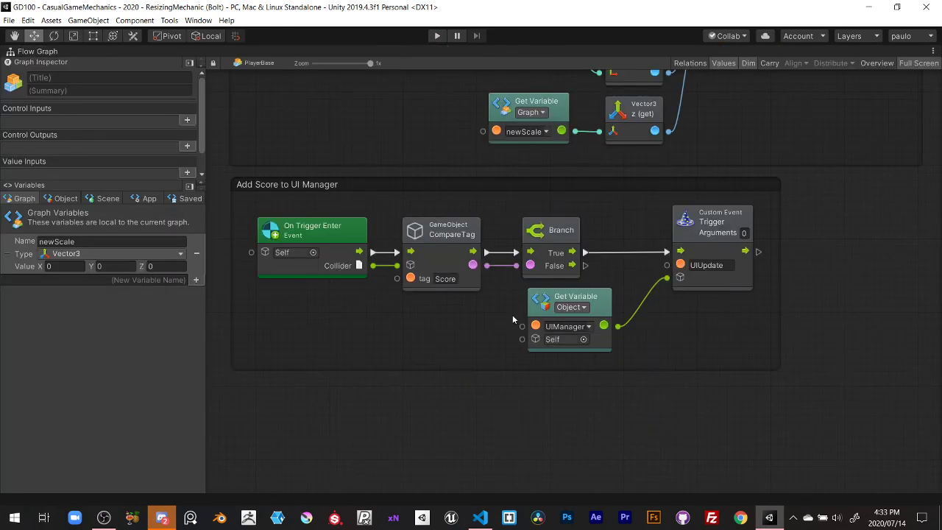
{"action": "scroll", "coordinate": [512, 314], "scroll_direction": "down", "scroll_amount": 1}
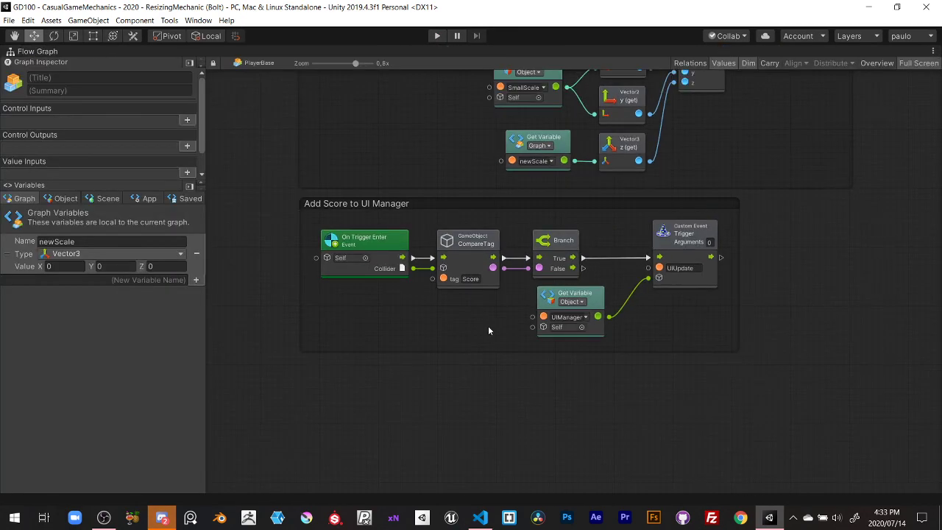
{"action": "scroll", "coordinate": [358, 222], "scroll_direction": "down", "scroll_amount": 1}
{"action": "scroll", "coordinate": [358, 223], "scroll_direction": "up", "scroll_amount": 2}
{"action": "right_click", "coordinate": [420, 364]}
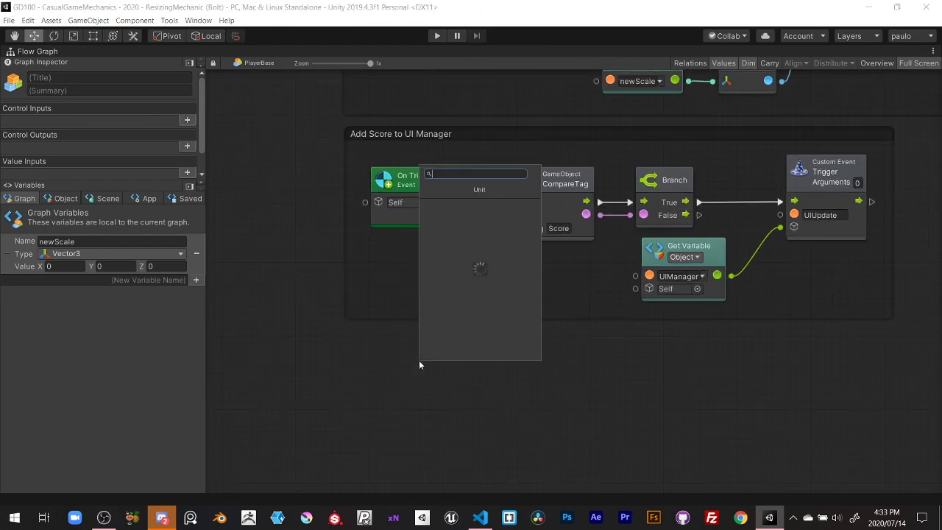
{"action": "type", "text": "OnCol"}
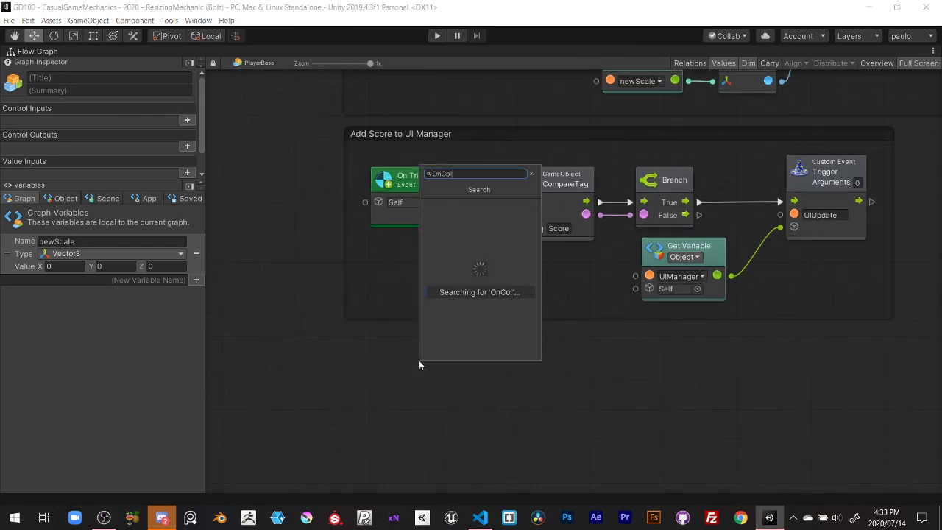
{"action": "type", "text": "lisionEnter"}
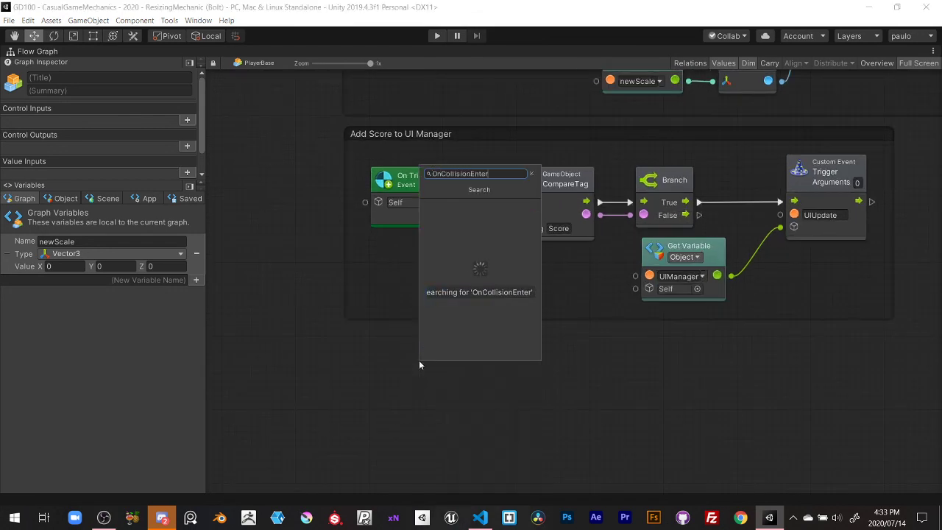
{"action": "key", "text": "Return"}
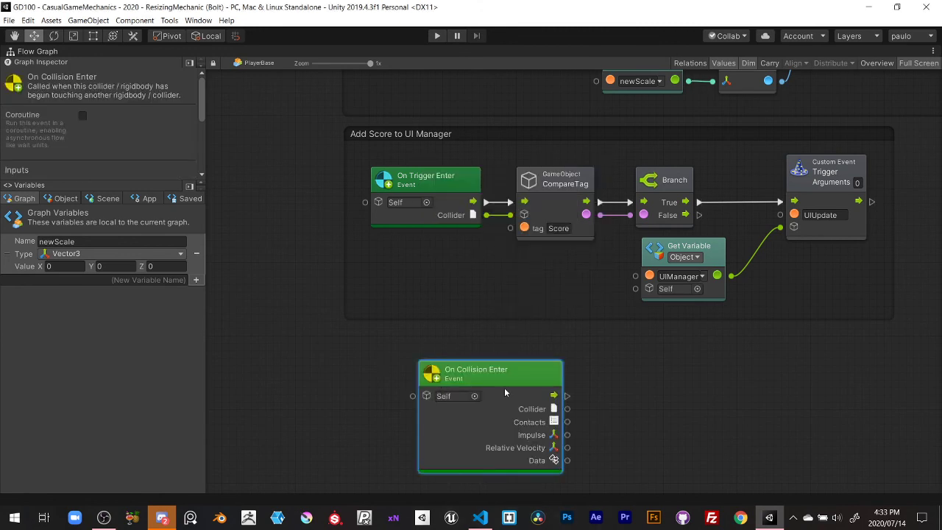
{"action": "left_click_drag", "start_coordinate": [506, 391], "coordinate": [446, 390]}
{"action": "mouse_move", "coordinate": [573, 398]}
{"action": "middle_mouse_down"}
{"action": "mouse_move", "coordinate": [562, 348]}
{"action": "mouse_move", "coordinate": [550, 339]}
{"action": "middle_mouse_up"}
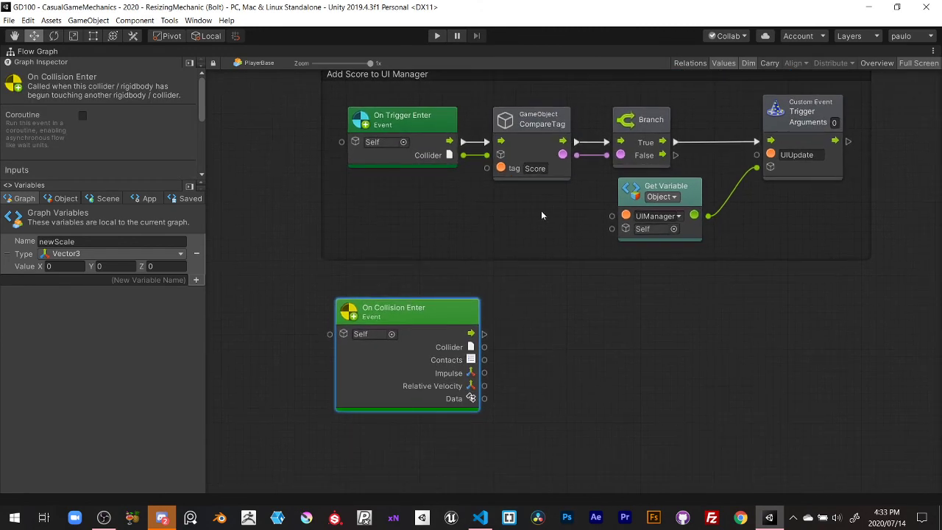
Duplicate CompareTag and feed it the collision's Collider and event flow
{"action": "left_click", "coordinate": [528, 142]}
{"action": "key", "text": "ctrl+d"}
{"action": "left_click_drag", "start_coordinate": [537, 150], "coordinate": [587, 377]}
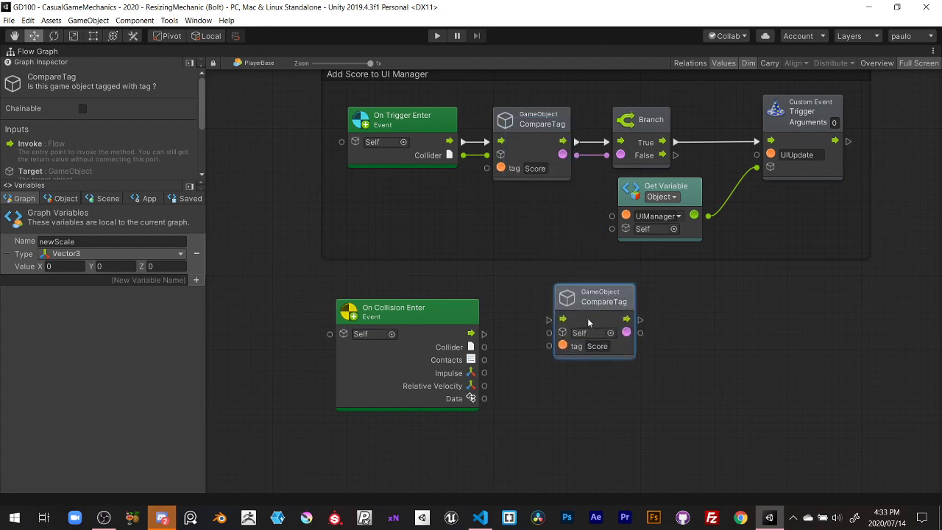
{"action": "left_click_drag", "start_coordinate": [485, 349], "coordinate": [547, 390]}
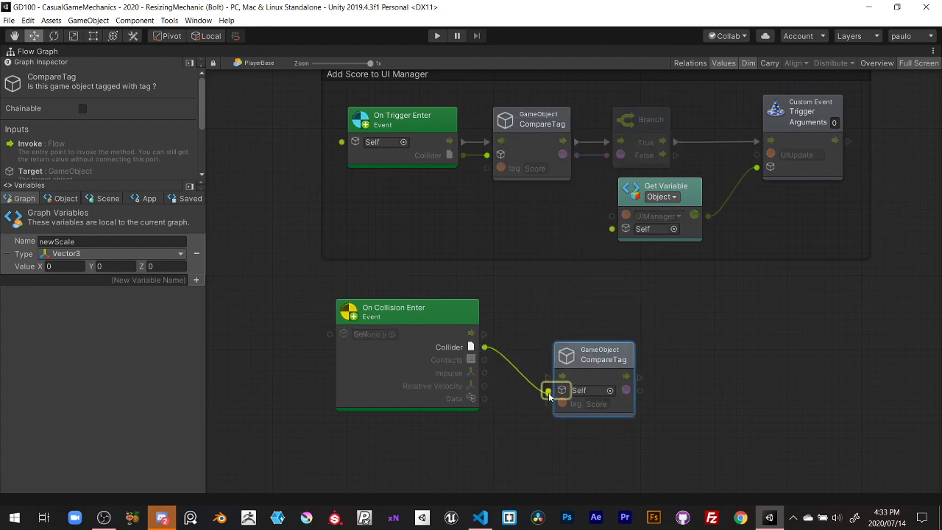
{"action": "left_click_drag", "start_coordinate": [594, 370], "coordinate": [596, 328]}
{"action": "left_click_drag", "start_coordinate": [484, 335], "coordinate": [567, 336]}
Wire a duplicated Branch after the lower CompareTag, set its tag to obstacle, and pull from True
{"action": "left_click", "coordinate": [650, 119]}
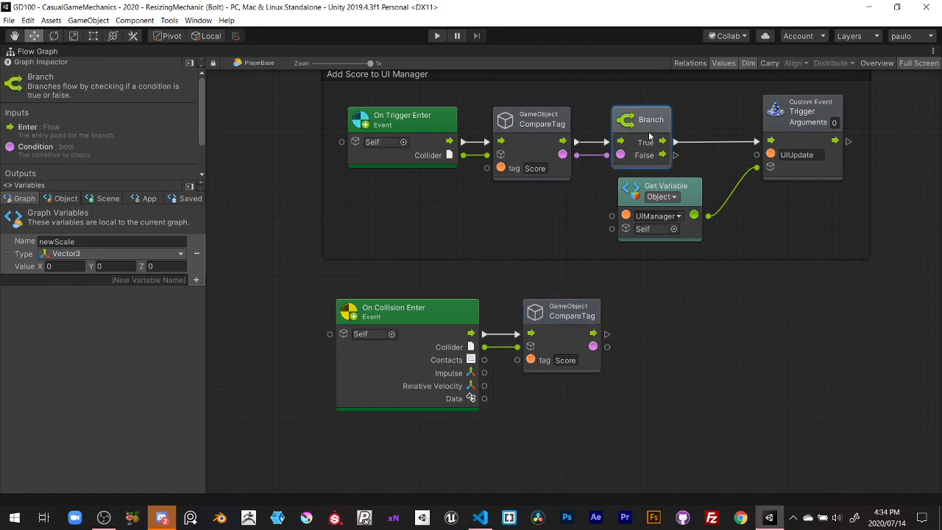
{"action": "key", "text": "ctrl+d"}
{"action": "left_click_drag", "start_coordinate": [653, 138], "coordinate": [676, 317]}
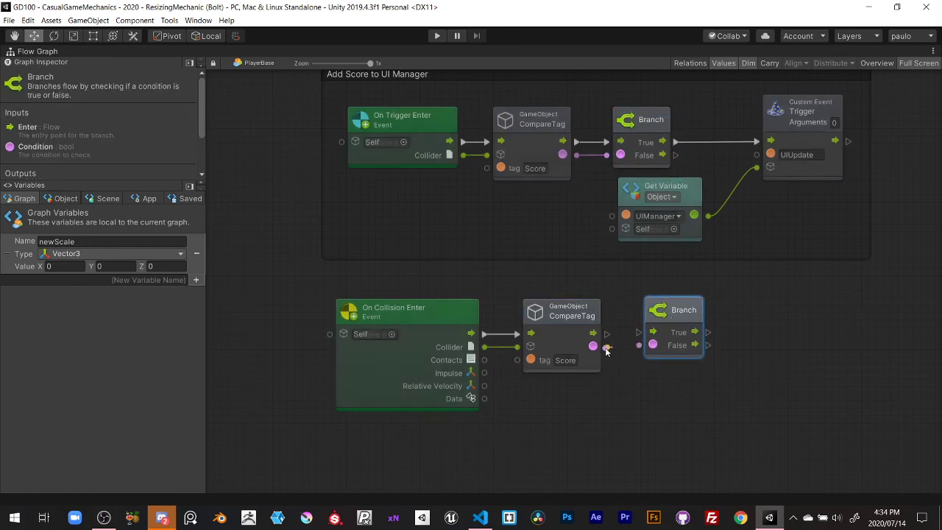
{"action": "left_click_drag", "start_coordinate": [602, 338], "coordinate": [669, 329]}
{"action": "left_click", "coordinate": [673, 331]}
{"action": "type", "text": "obsta"}
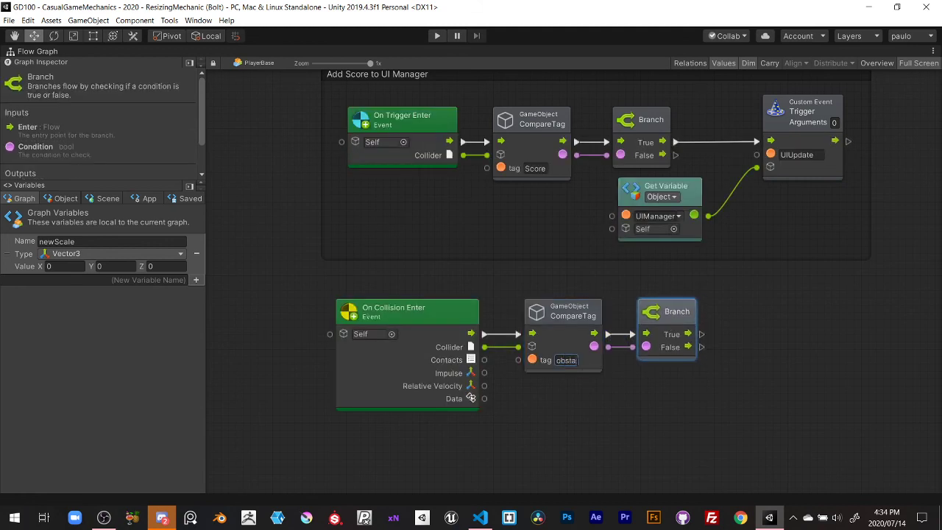
{"action": "type", "text": "cle"}
{"action": "left_click", "coordinate": [599, 436]}
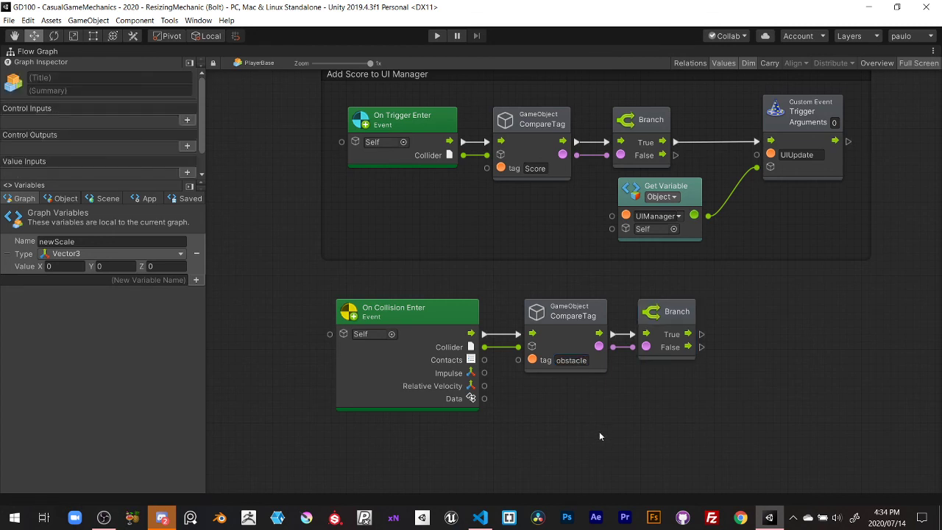
{"action": "left_click_drag", "start_coordinate": [340, 289], "coordinate": [636, 387]}
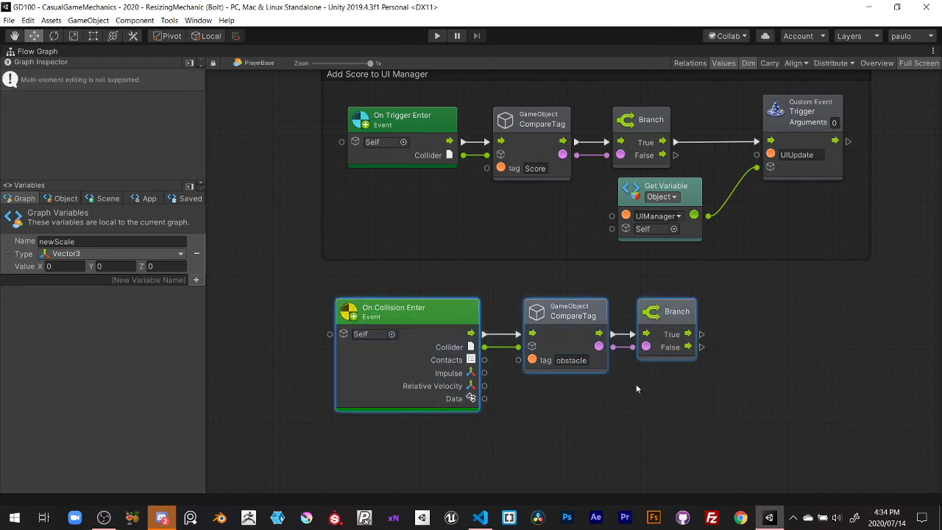
{"action": "left_click_drag", "start_coordinate": [589, 346], "coordinate": [576, 340]}
{"action": "left_click", "coordinate": [618, 388]}
{"action": "middle_click_drag", "start_coordinate": [643, 401], "coordinate": [567, 401]}
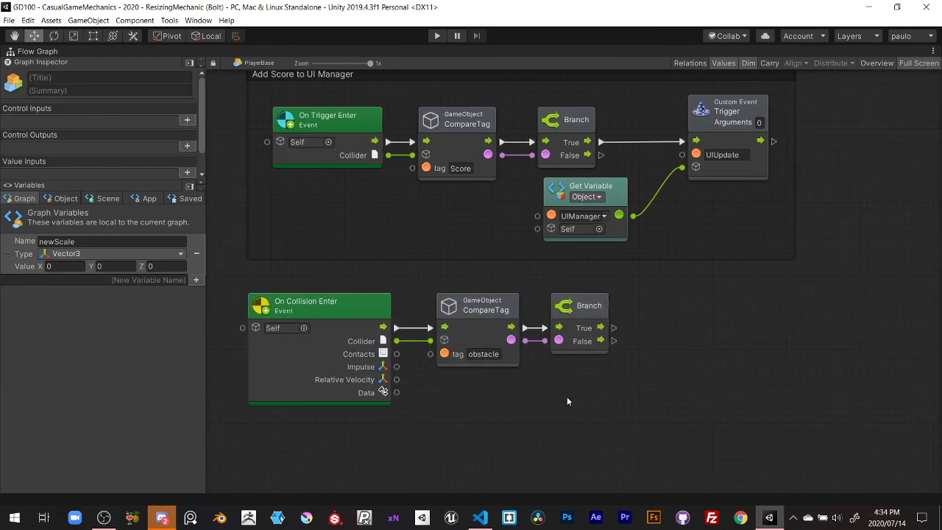
{"action": "left_click_drag", "start_coordinate": [613, 327], "coordinate": [772, 325]}
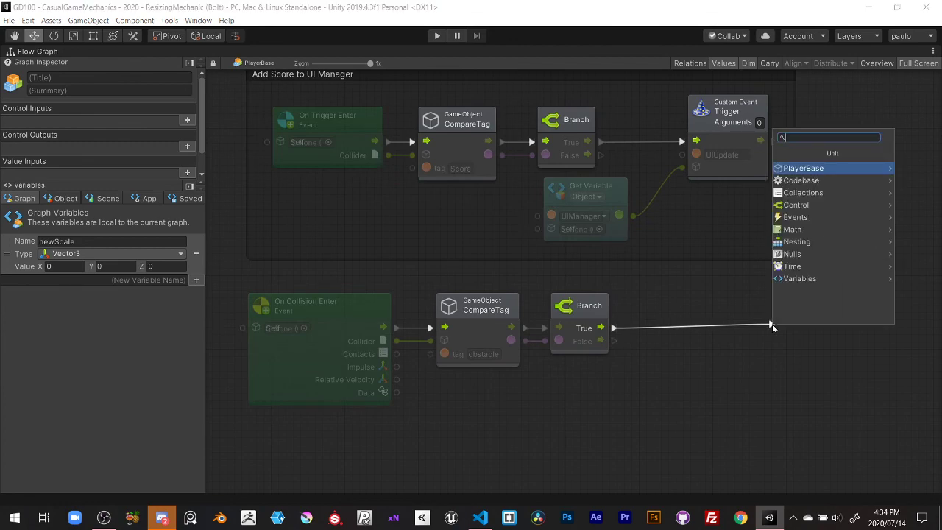
Add a SceneManager.LoadScene (sceneBuildIndex) unit on the Branch's True output
{"action": "type", "text": "LoadScene"}
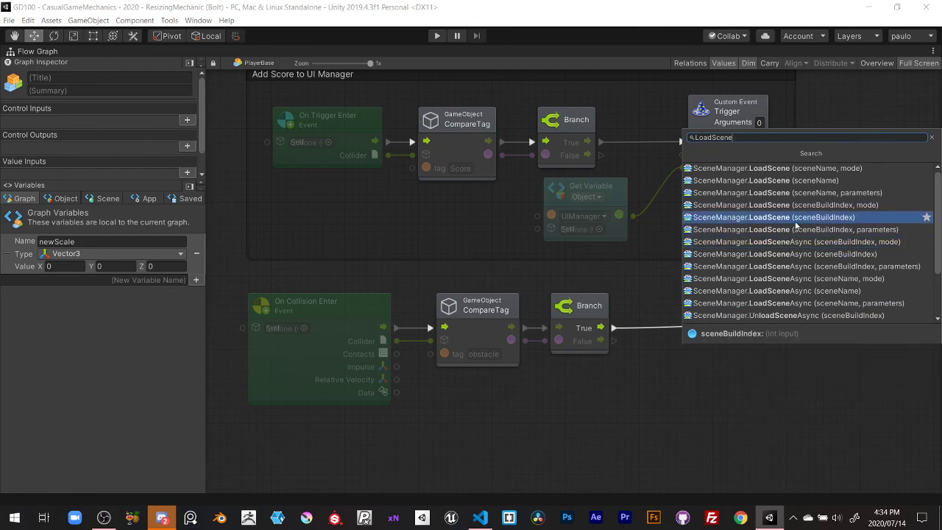
{"action": "left_click", "coordinate": [805, 221]}
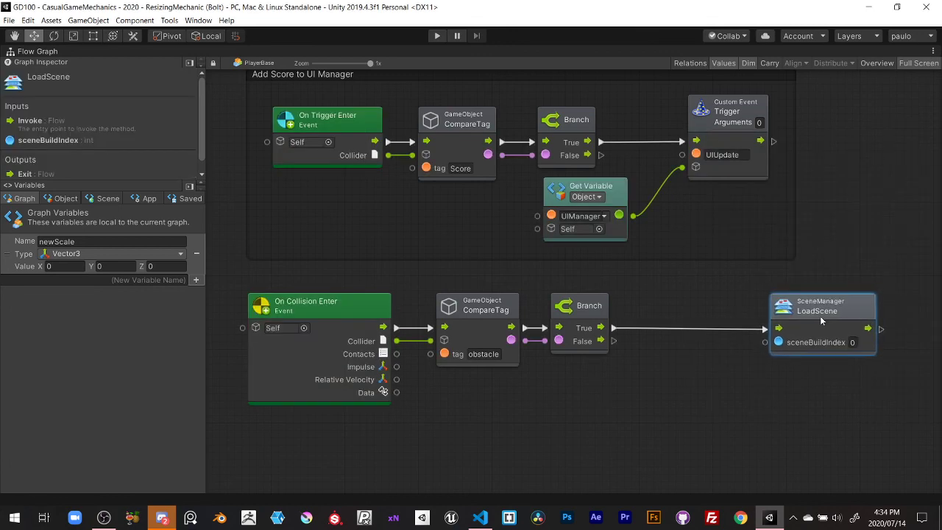
{"action": "middle_click_drag", "start_coordinate": [629, 391], "coordinate": [638, 342]}
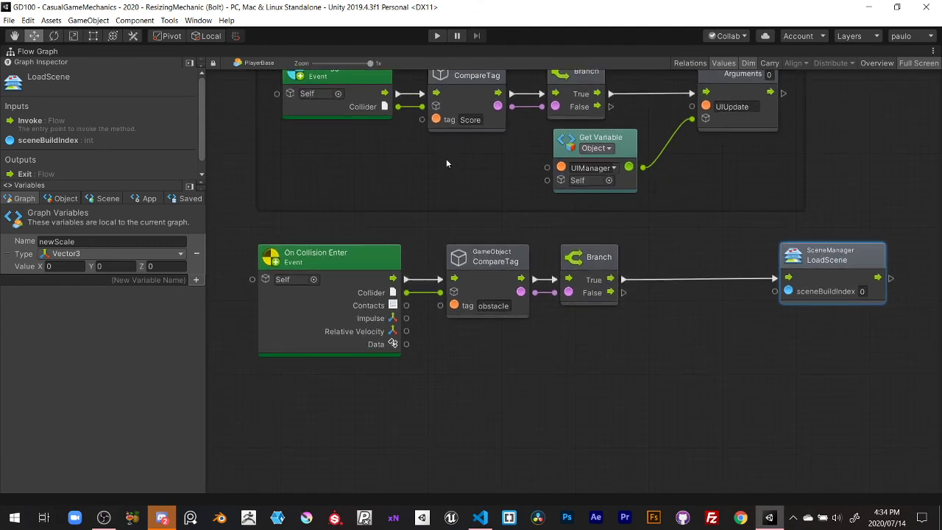
Add GetActiveScene and Scene.buildIndex units, wiring buildIndex into LoadScene's sceneBuildIndex
{"action": "scroll", "coordinate": [679, 310], "scroll_direction": "down", "scroll_amount": 3}
{"action": "right_click", "coordinate": [517, 315]}
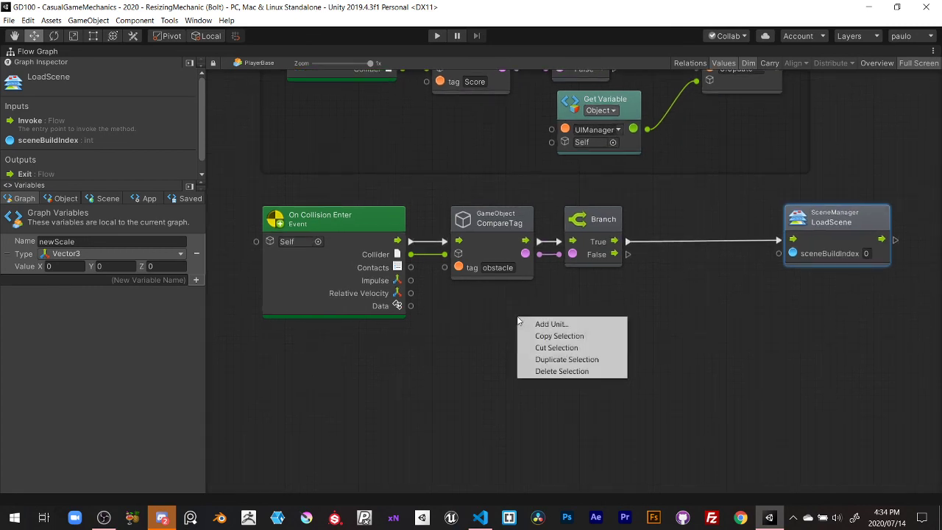
{"action": "left_click", "coordinate": [552, 325]}
{"action": "type", "text": "Scene"}
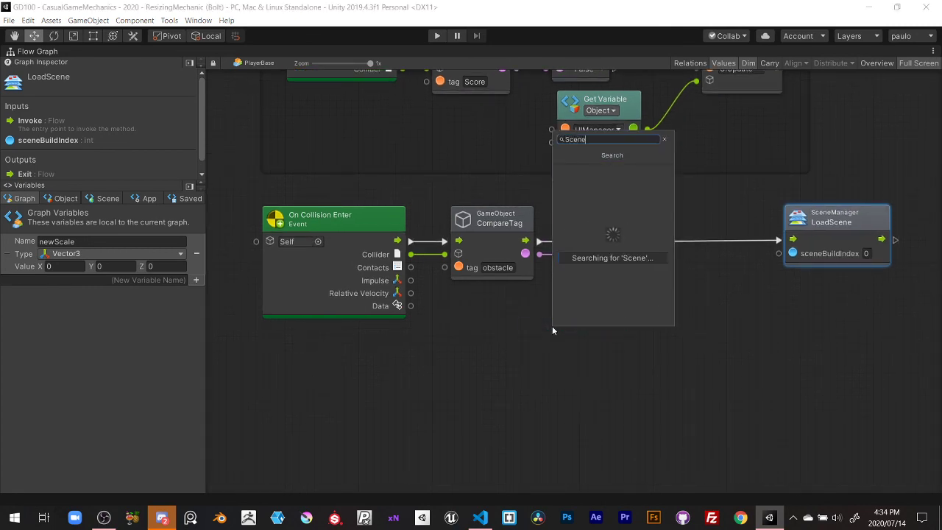
{"action": "type", "text": "manager"}
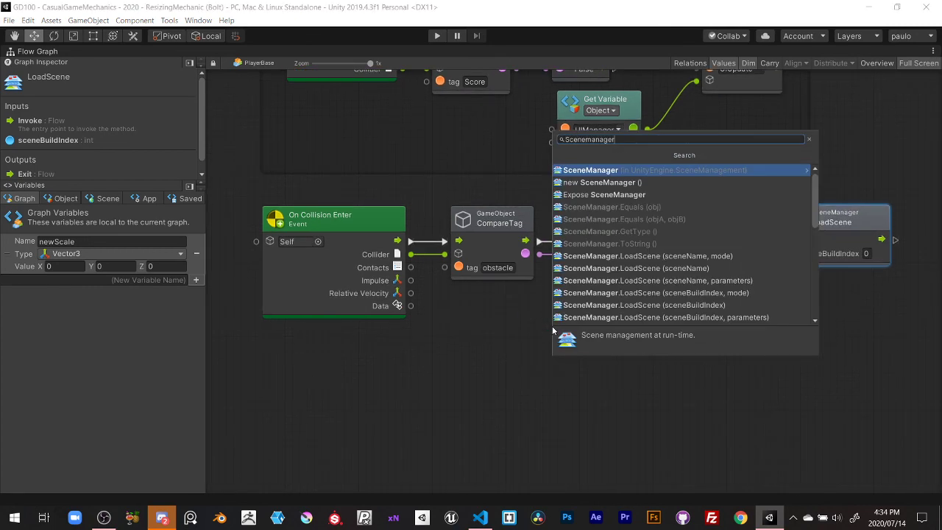
{"action": "type", "text": ".Ge"}
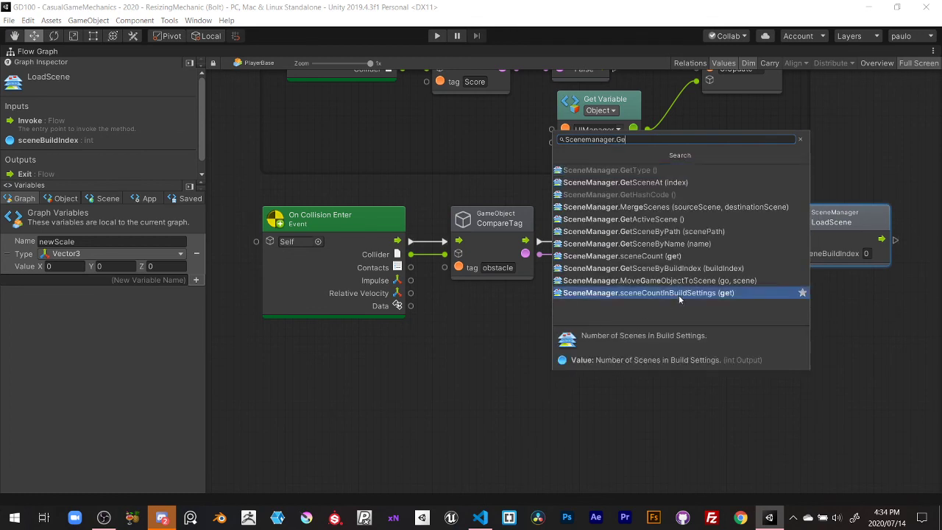
{"action": "left_click", "coordinate": [625, 218]}
{"action": "mouse_move", "coordinate": [625, 298]}
{"action": "left_mouse_down"}
{"action": "mouse_move", "coordinate": [619, 305]}
{"action": "mouse_move", "coordinate": [644, 337]}
{"action": "left_mouse_up"}
{"action": "type", "text": "bui"}
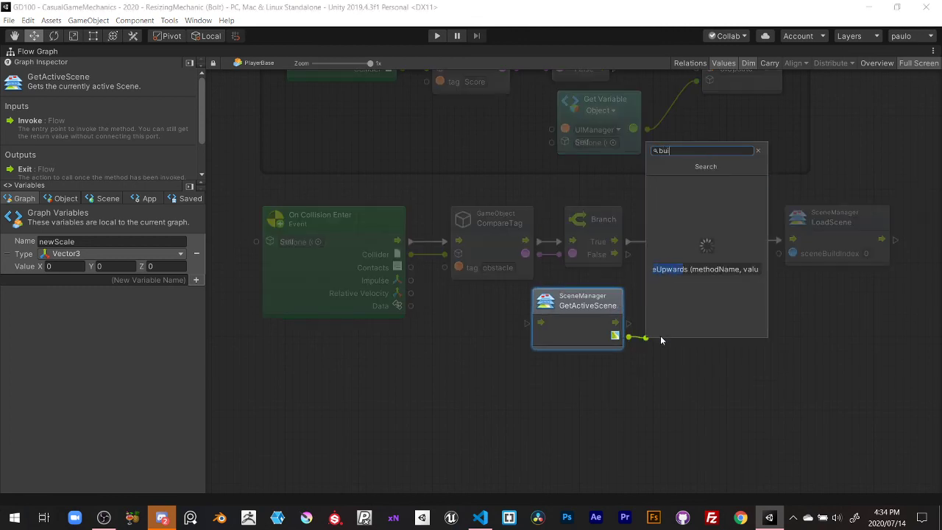
{"action": "type", "text": "ld"}
{"action": "left_click", "coordinate": [713, 181]}
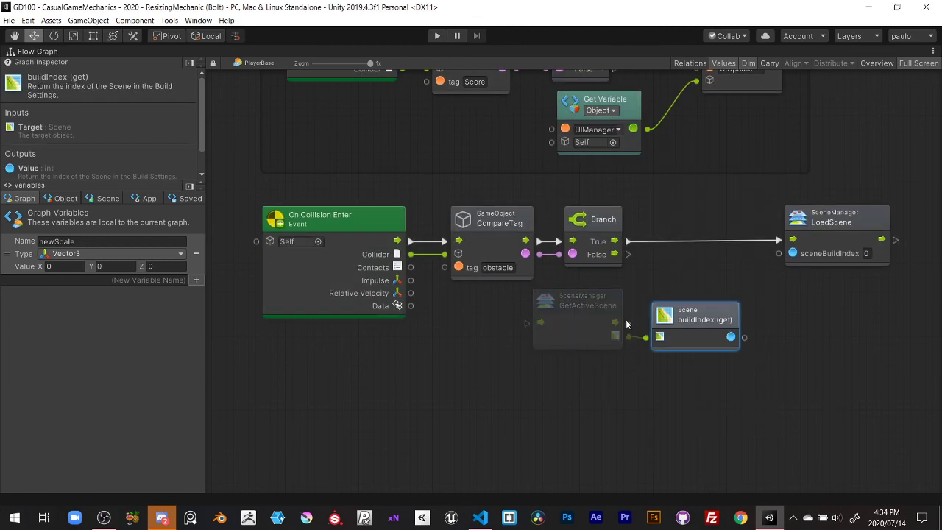
{"action": "left_click_drag", "start_coordinate": [743, 339], "coordinate": [792, 254]}
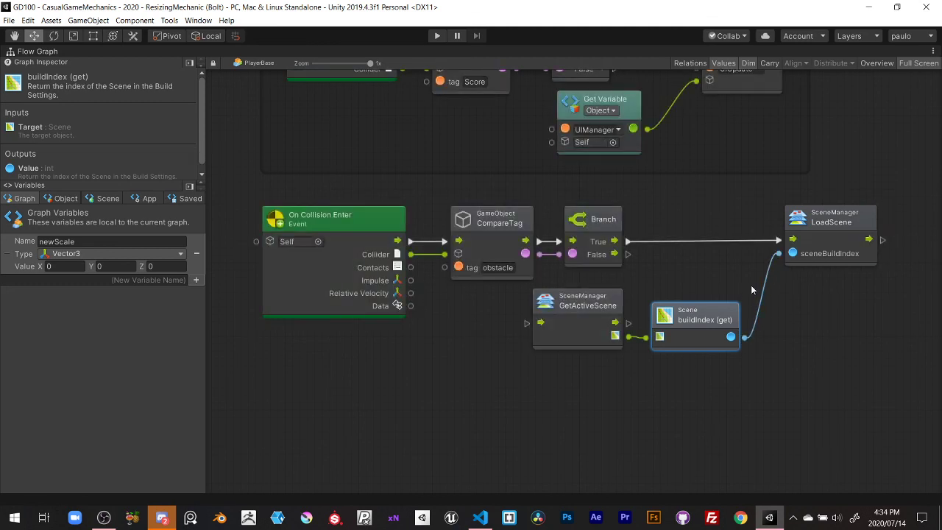
Arrange the scene and LoadScene units, then enclose the collision-to-LoadScene chain in a new group
{"action": "left_click_drag", "start_coordinate": [751, 285], "coordinate": [526, 355]}
{"action": "left_click_drag", "start_coordinate": [690, 322], "coordinate": [631, 323]}
{"action": "left_click", "coordinate": [629, 319]}
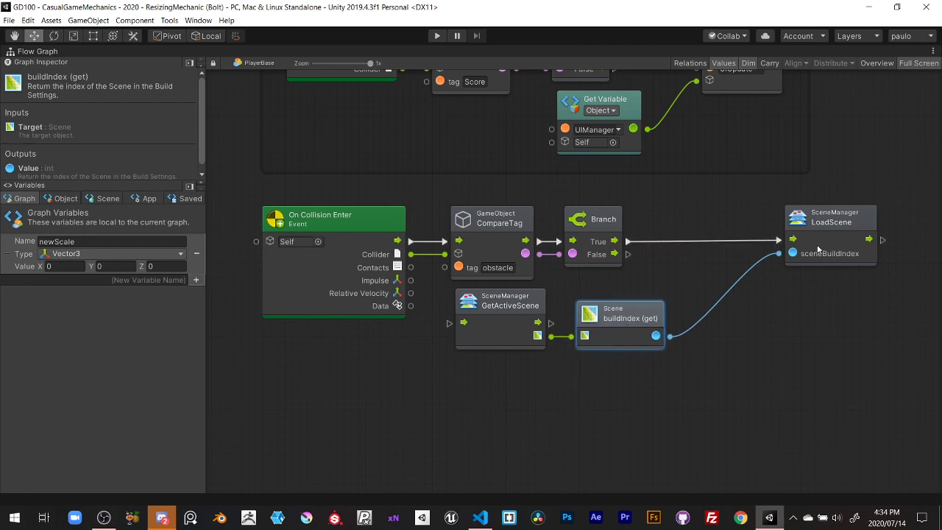
{"action": "left_click_drag", "start_coordinate": [817, 249], "coordinate": [757, 251]}
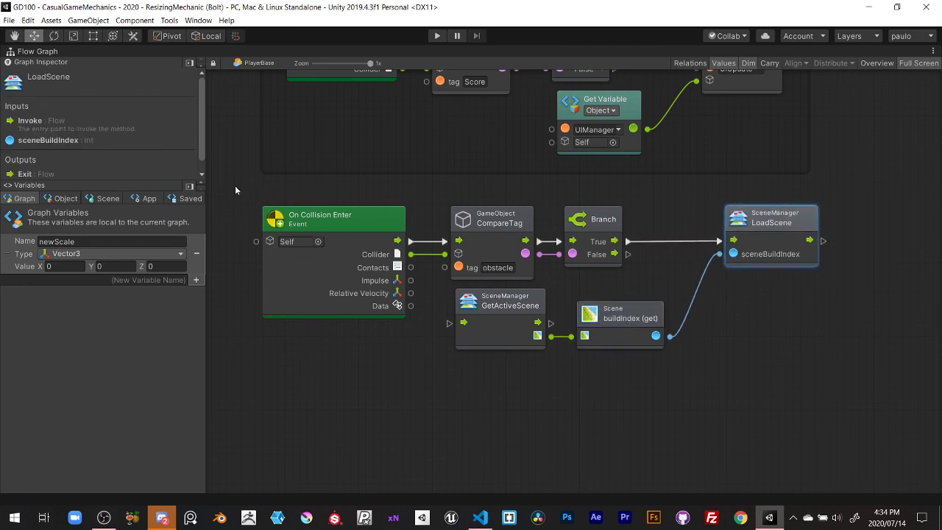
{"action": "left_click_drag", "start_coordinate": [240, 172], "coordinate": [833, 374], "text": "ctrl"}
{"action": "type", "text": "Reload level on"}
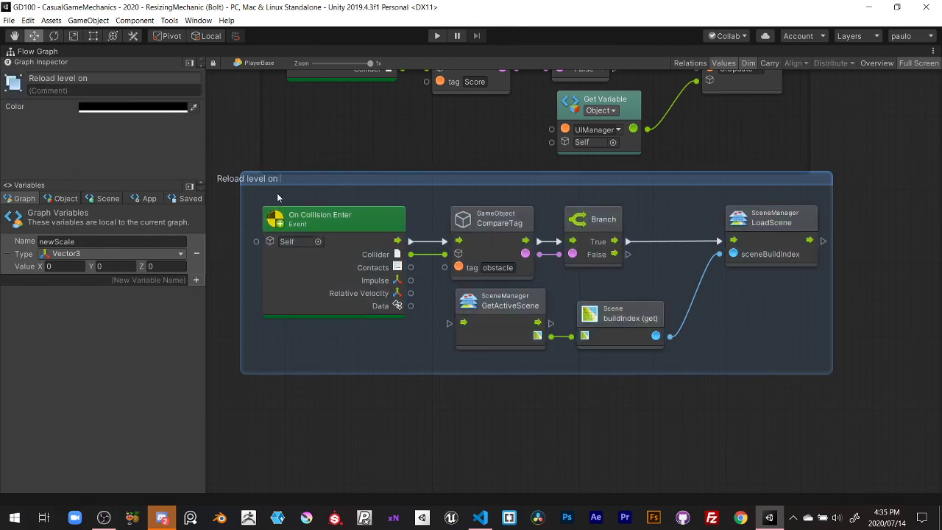
Title the collision group 'Reload level on death', nudge it into place, and zoom out
{"action": "type", "text": "death"}
{"action": "key", "text": "Return"}
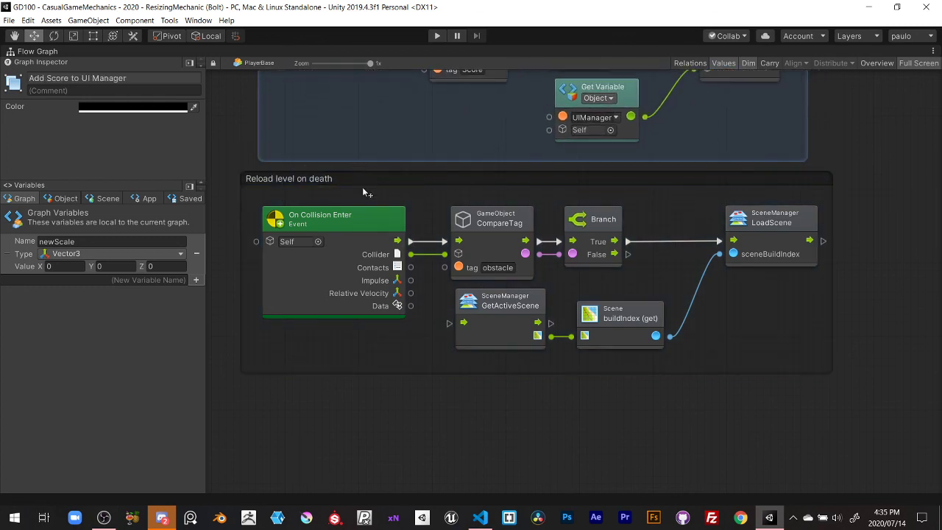
{"action": "left_click_drag", "start_coordinate": [384, 184], "coordinate": [406, 200]}
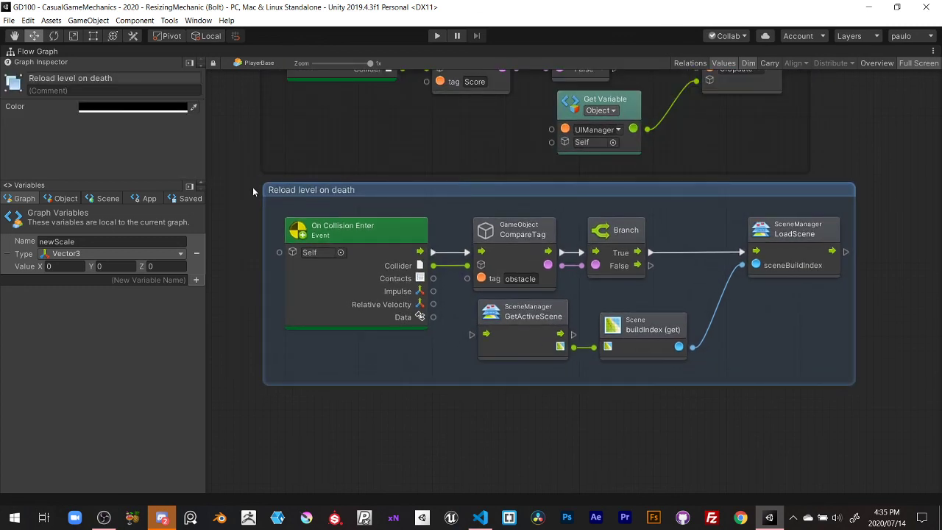
{"action": "left_click", "coordinate": [421, 210]}
{"action": "scroll", "coordinate": [423, 210], "scroll_direction": "down", "scroll_amount": 4}
{"action": "key", "text": "shift+space"}
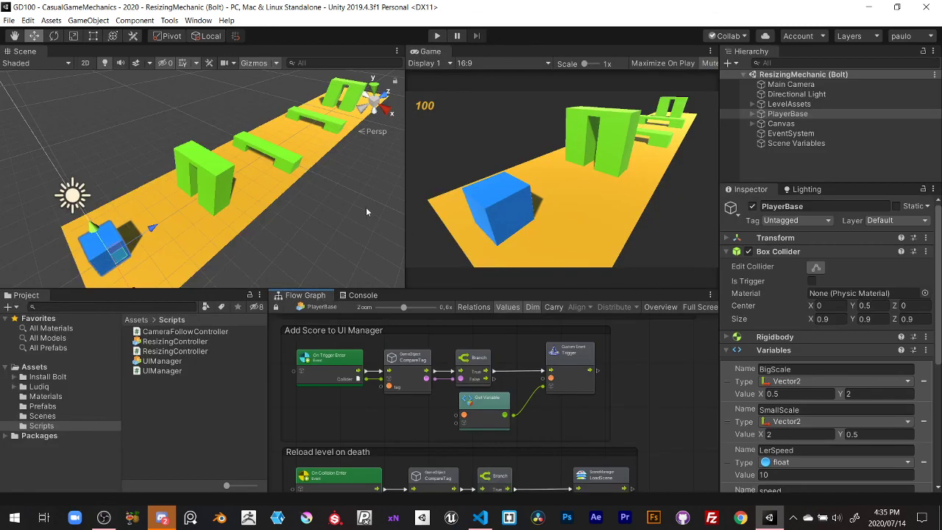
{"action": "left_click", "coordinate": [438, 36]}
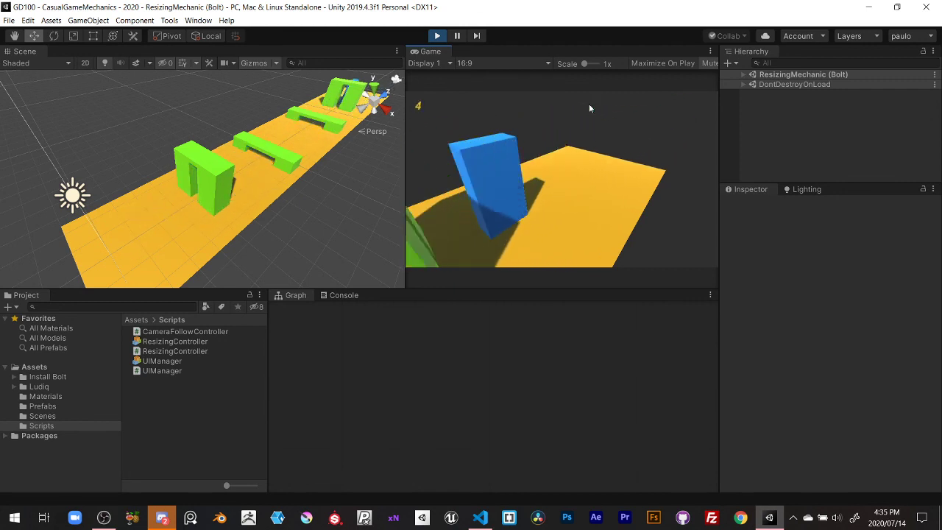
{"action": "left_click", "coordinate": [445, 42]}
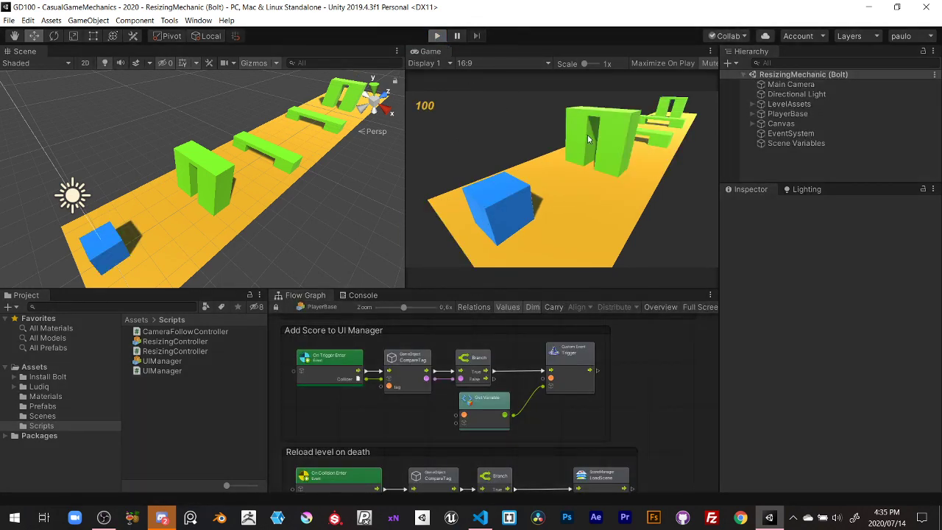
{"action": "key", "text": "ctrl+p"}
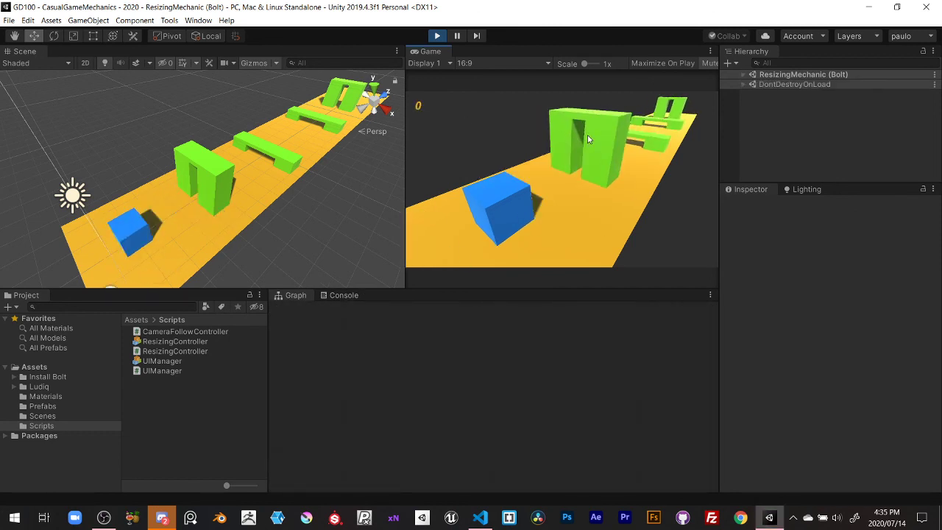
{"action": "left_click", "coordinate": [438, 36]}
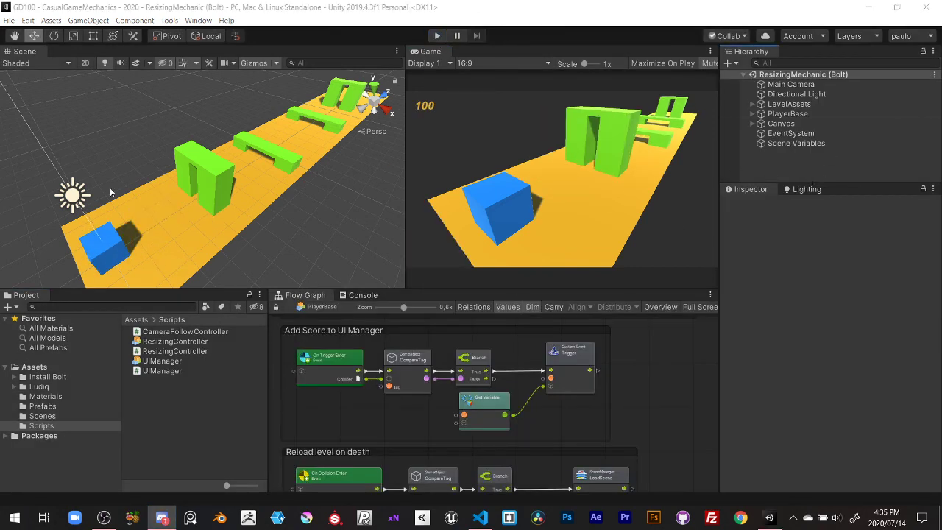
{"action": "left_click", "coordinate": [199, 380]}
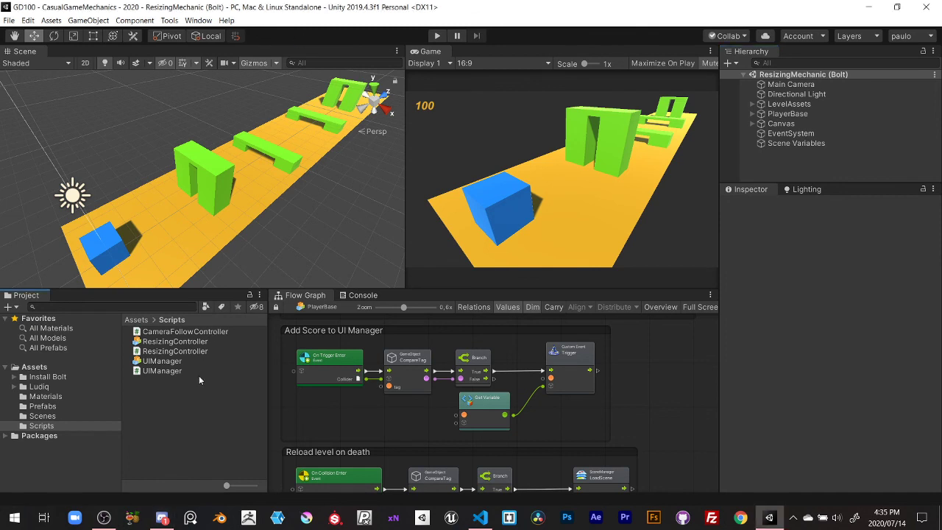
{"action": "left_click", "coordinate": [104, 518]}
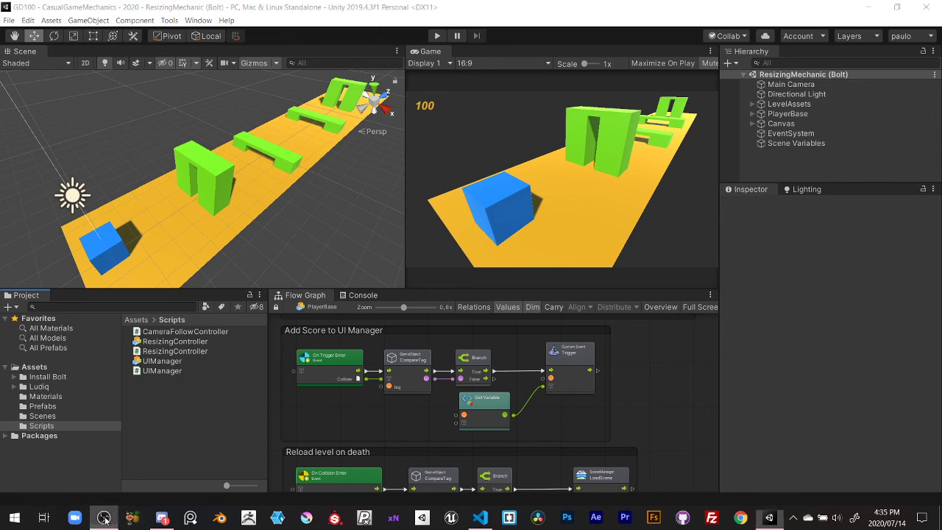